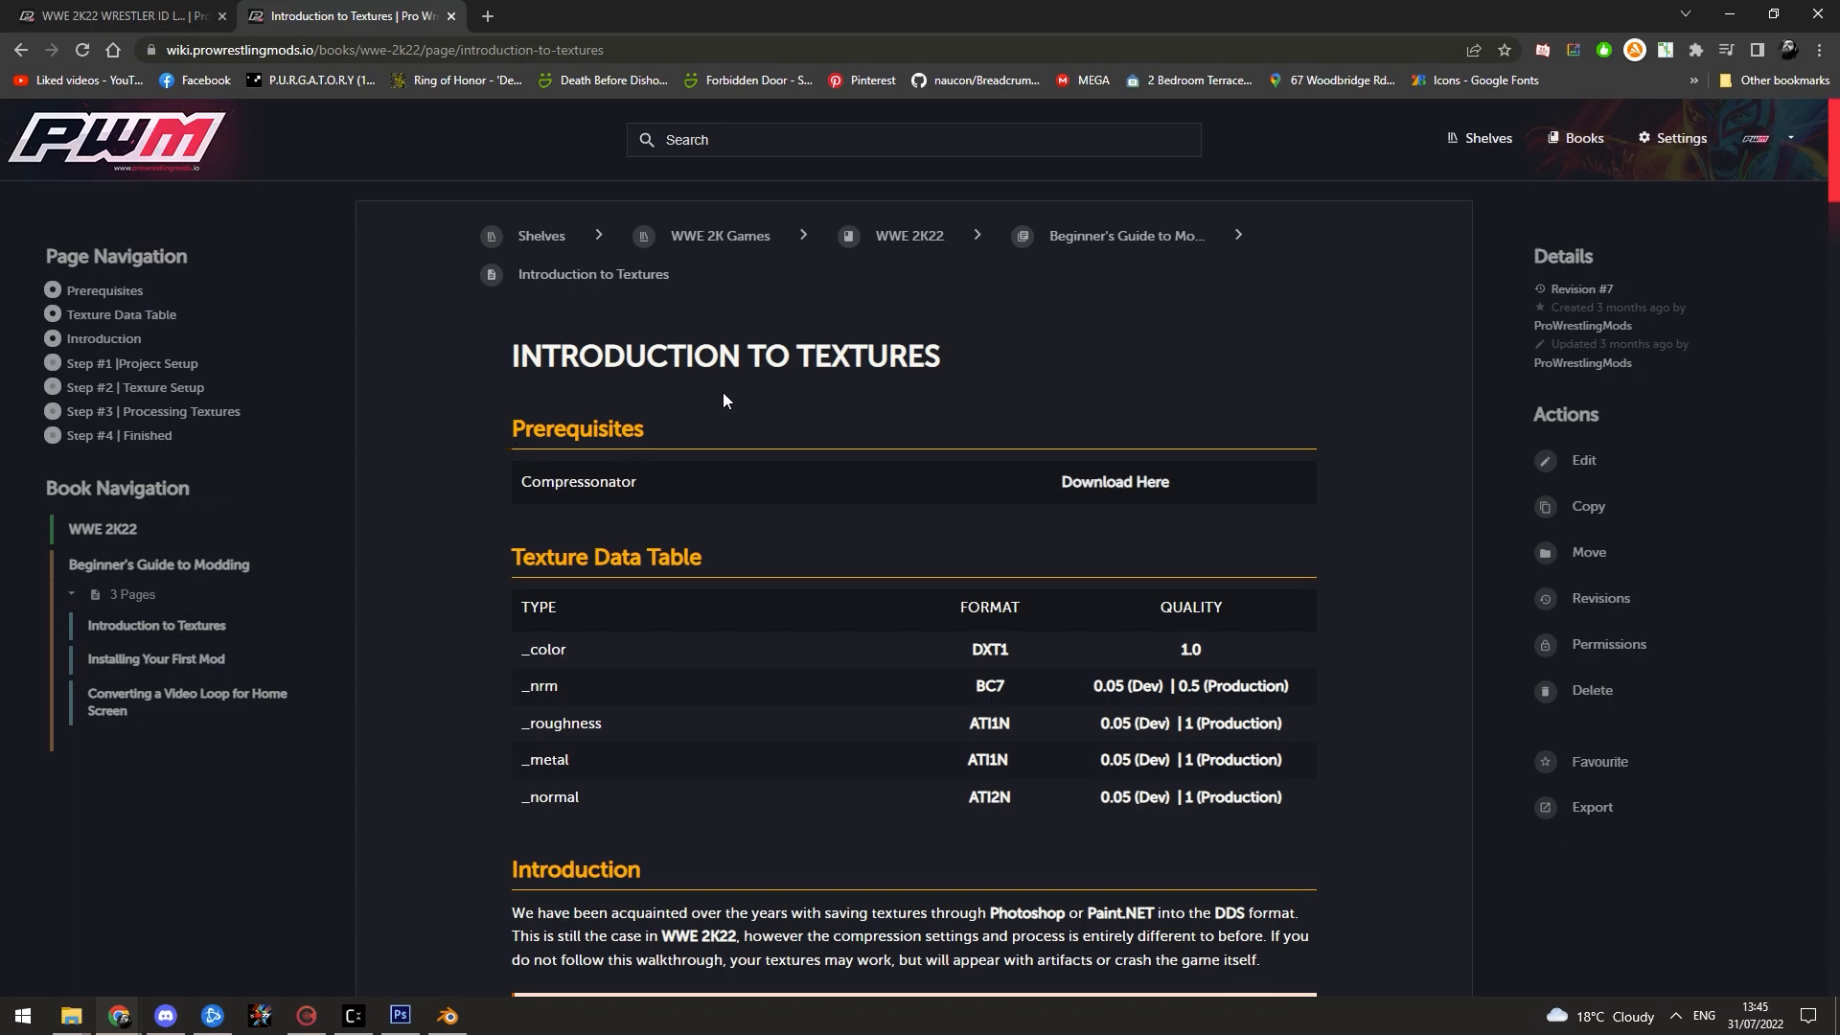
Step: Search the WWE 2K22 wrestler ID list for "samoa" and locate the 579_Samoa_Joe_2019 folder in CakeTools
{"action": "left_click", "coordinate": [110, 15]}
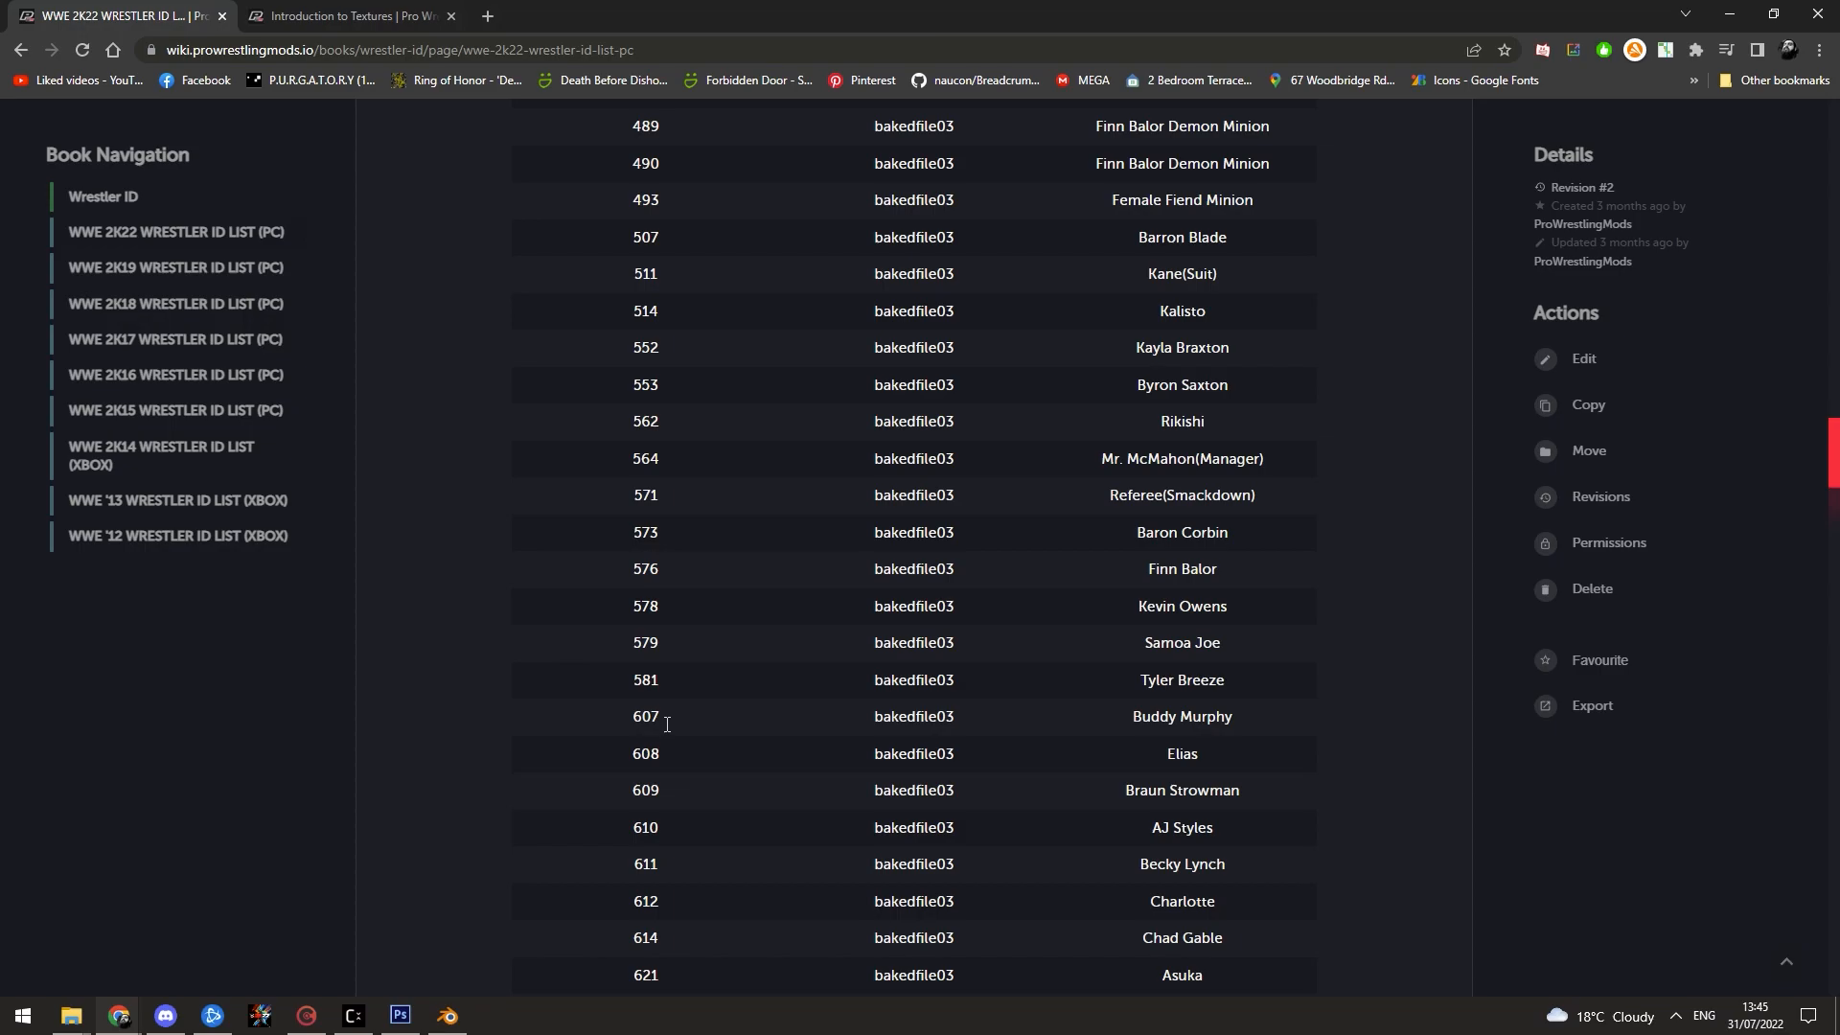
{"action": "key", "text": "ctrl+f"}
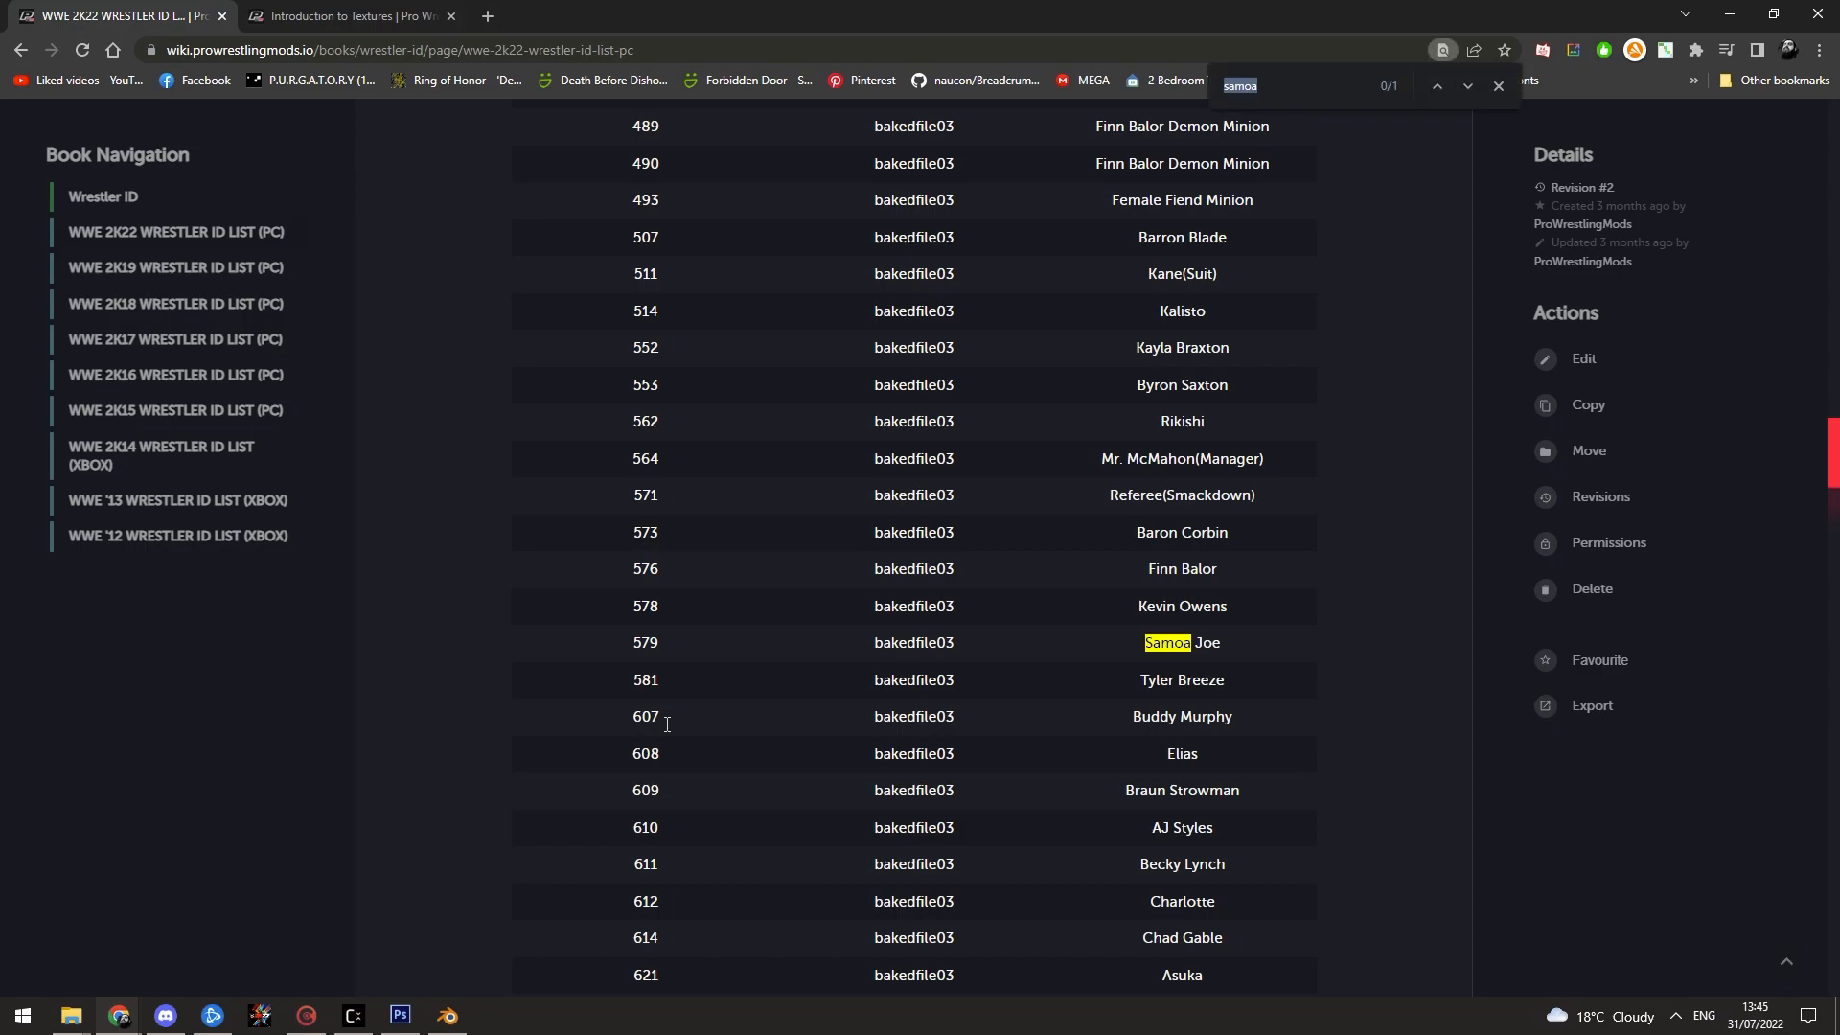
{"action": "left_click", "coordinate": [307, 1016]}
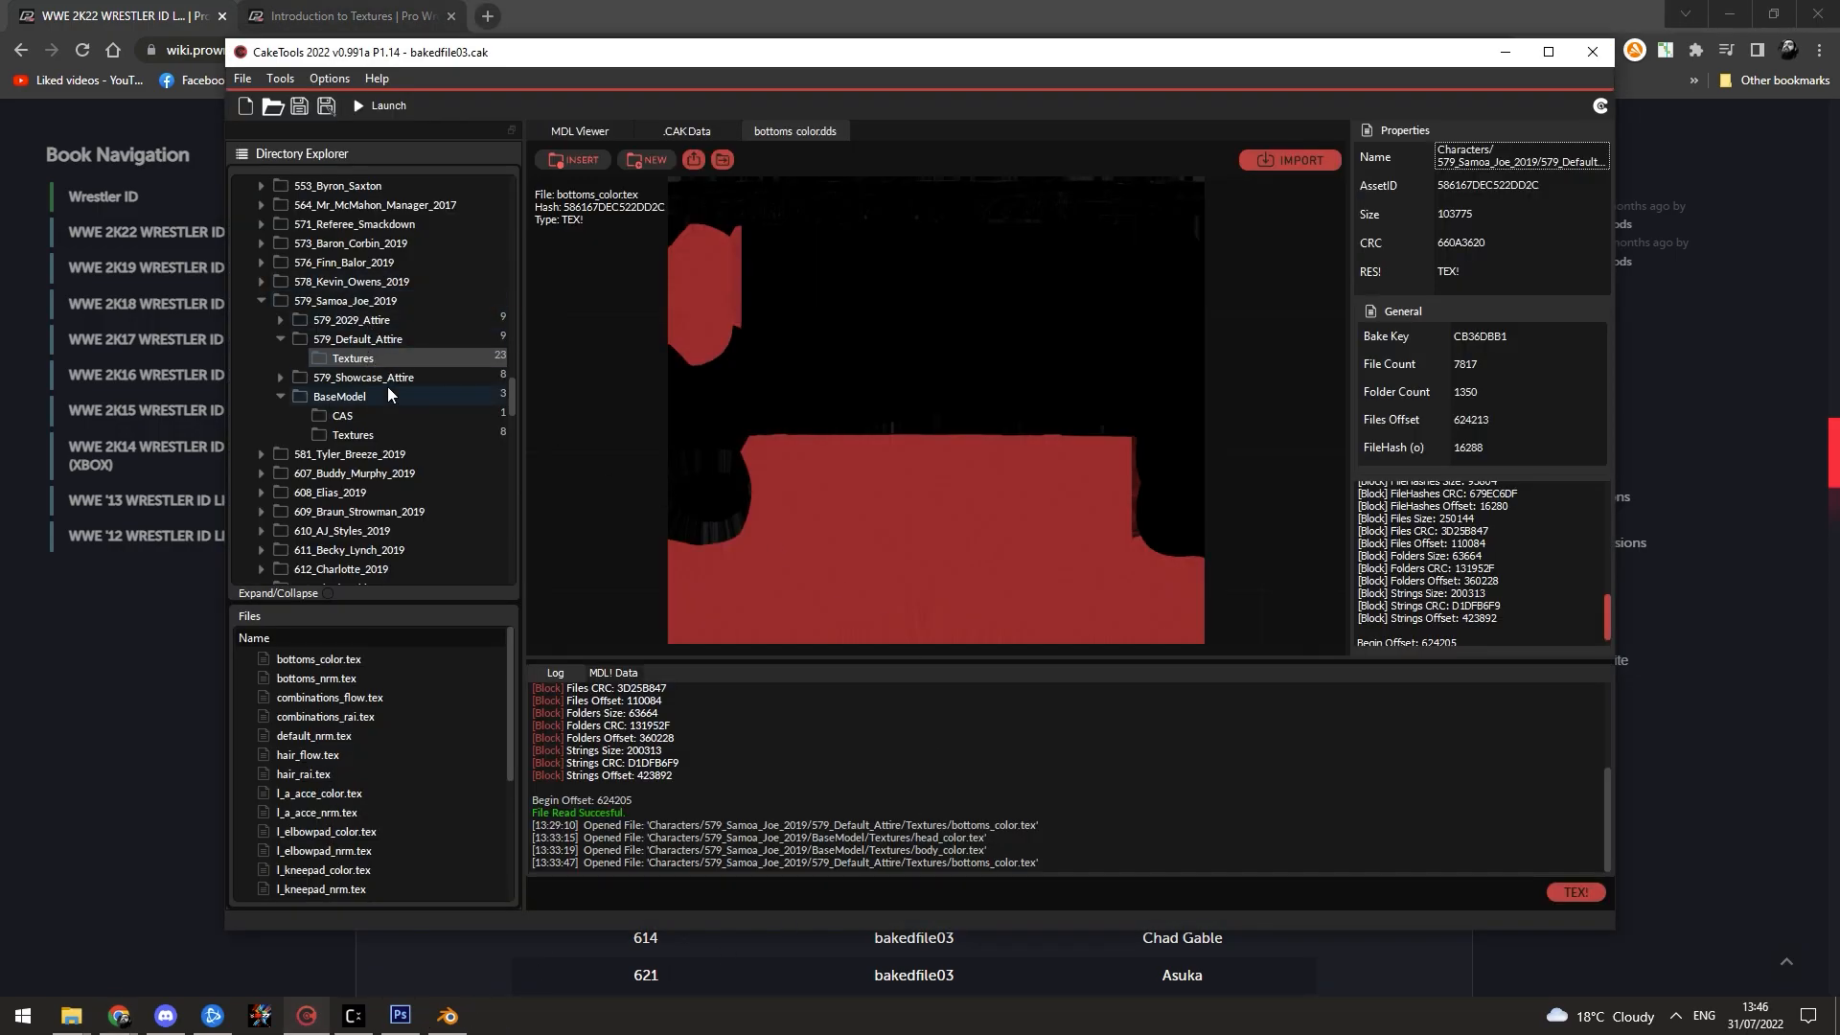
{"action": "left_click", "coordinate": [260, 302]}
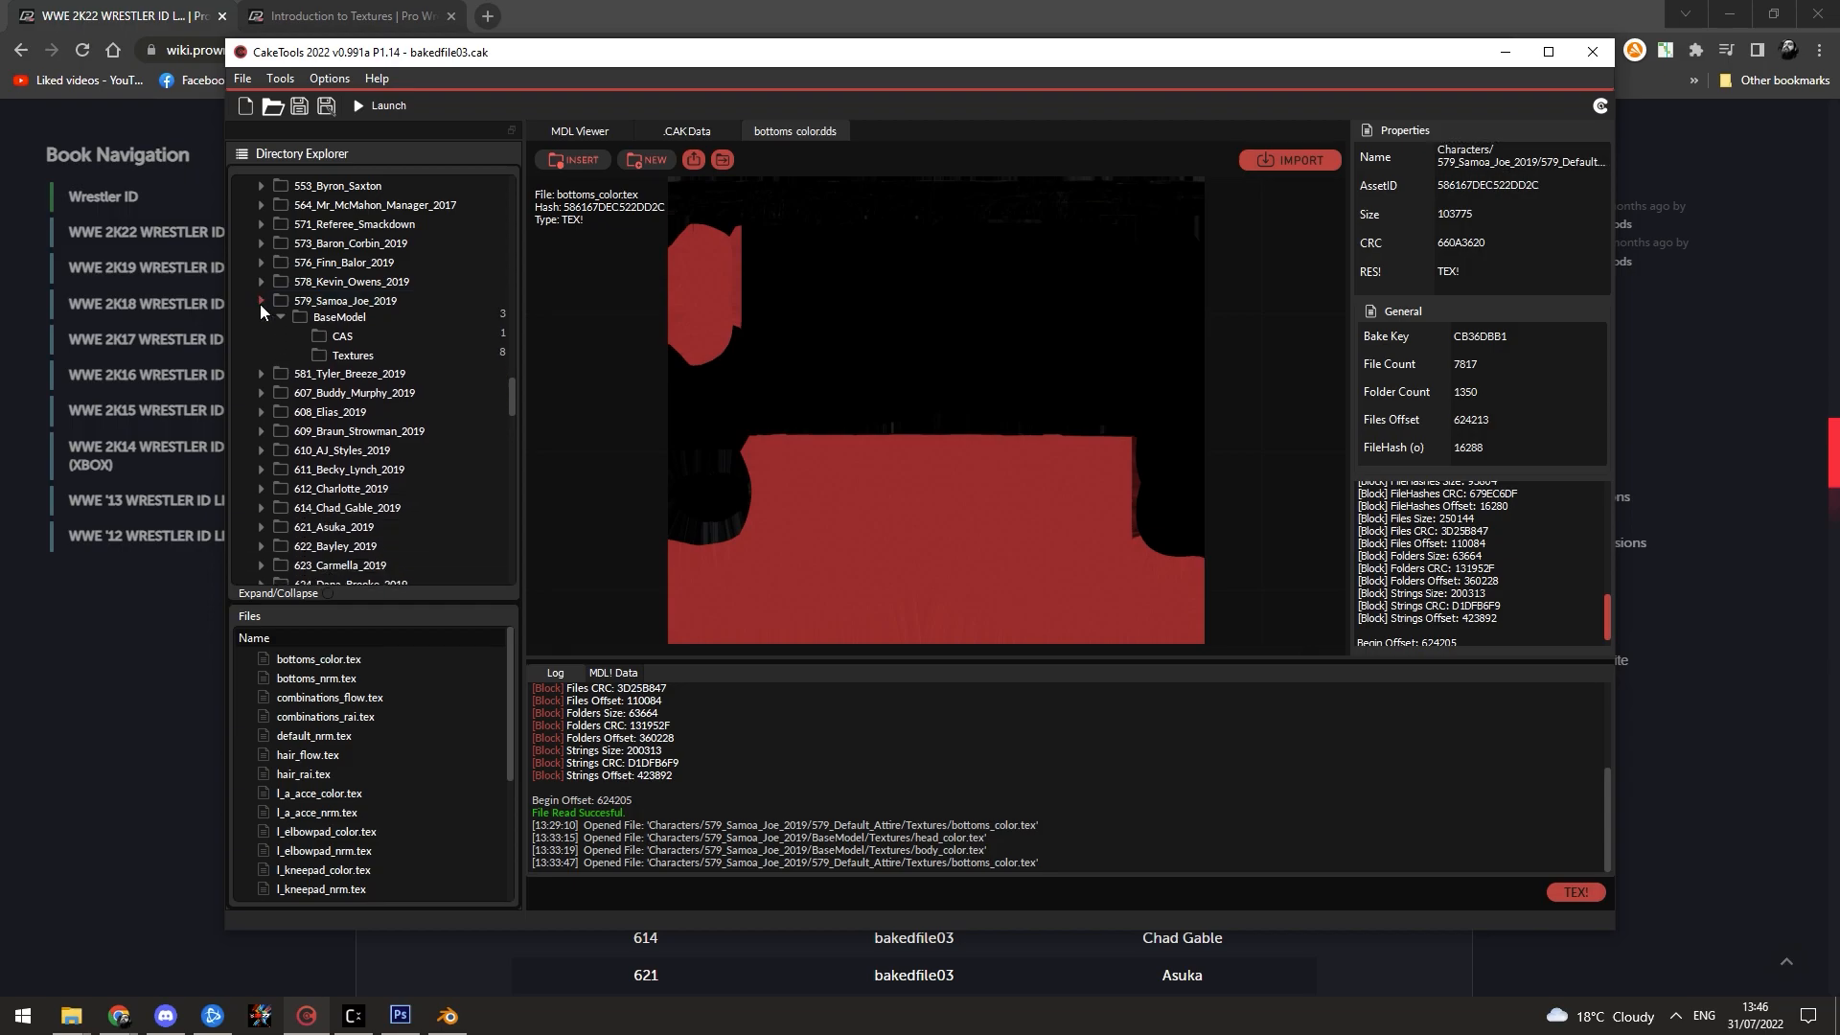
{"action": "left_click", "coordinate": [262, 302]}
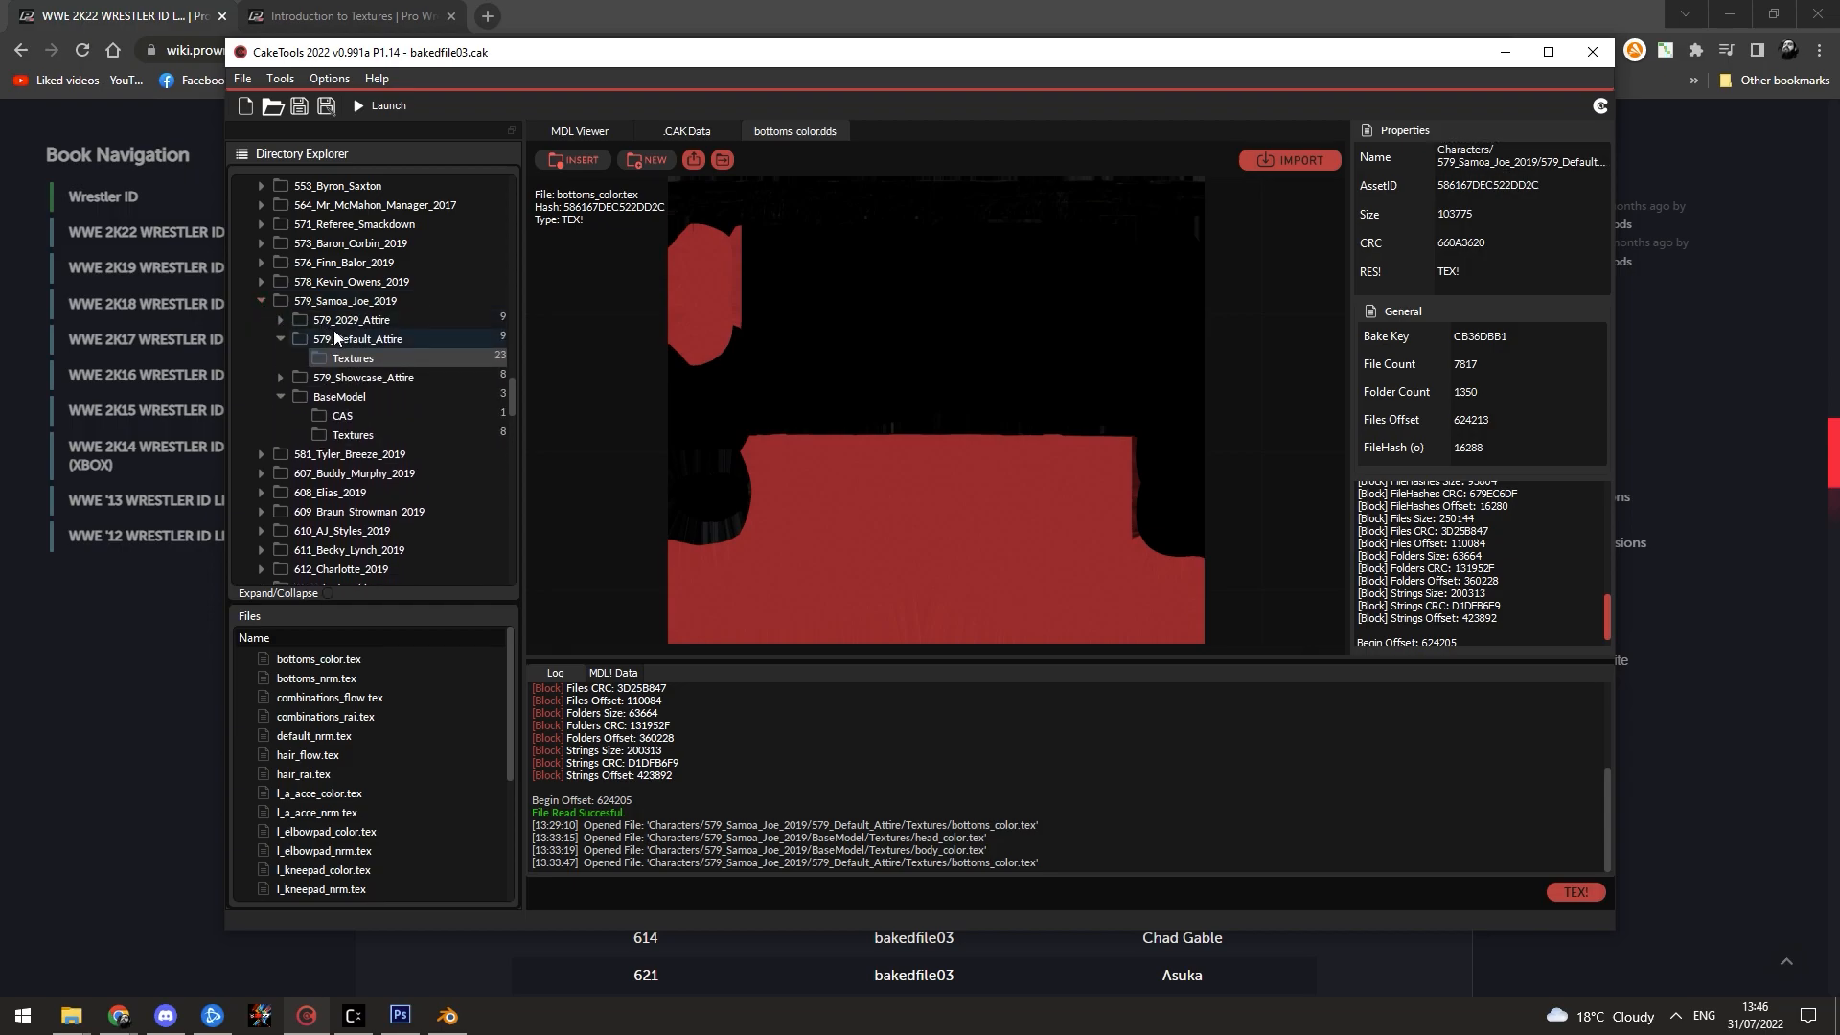
Step: Preview baseModel.mdl from Samoa Joe's BaseModel folder and examine the body mesh from another angle
{"action": "left_click", "coordinate": [337, 398]}
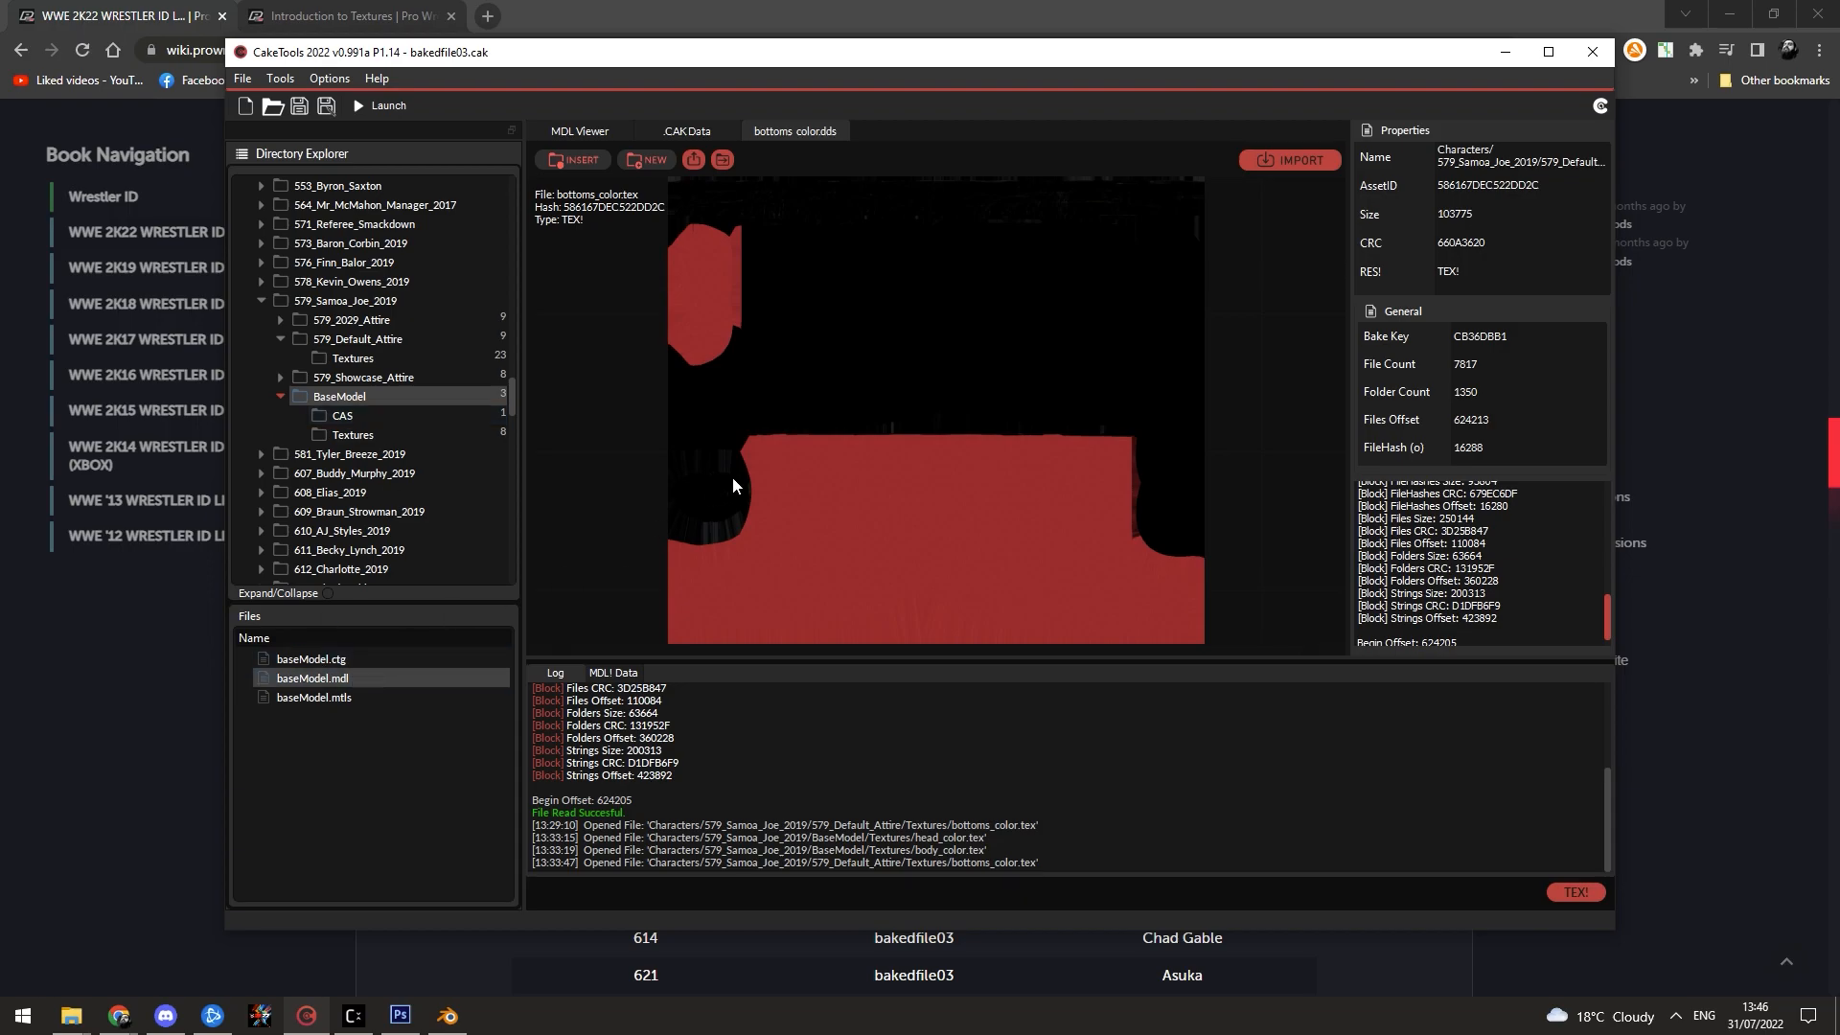
{"action": "scroll", "coordinate": [1014, 522], "scroll_direction": "up", "scroll_amount": 5}
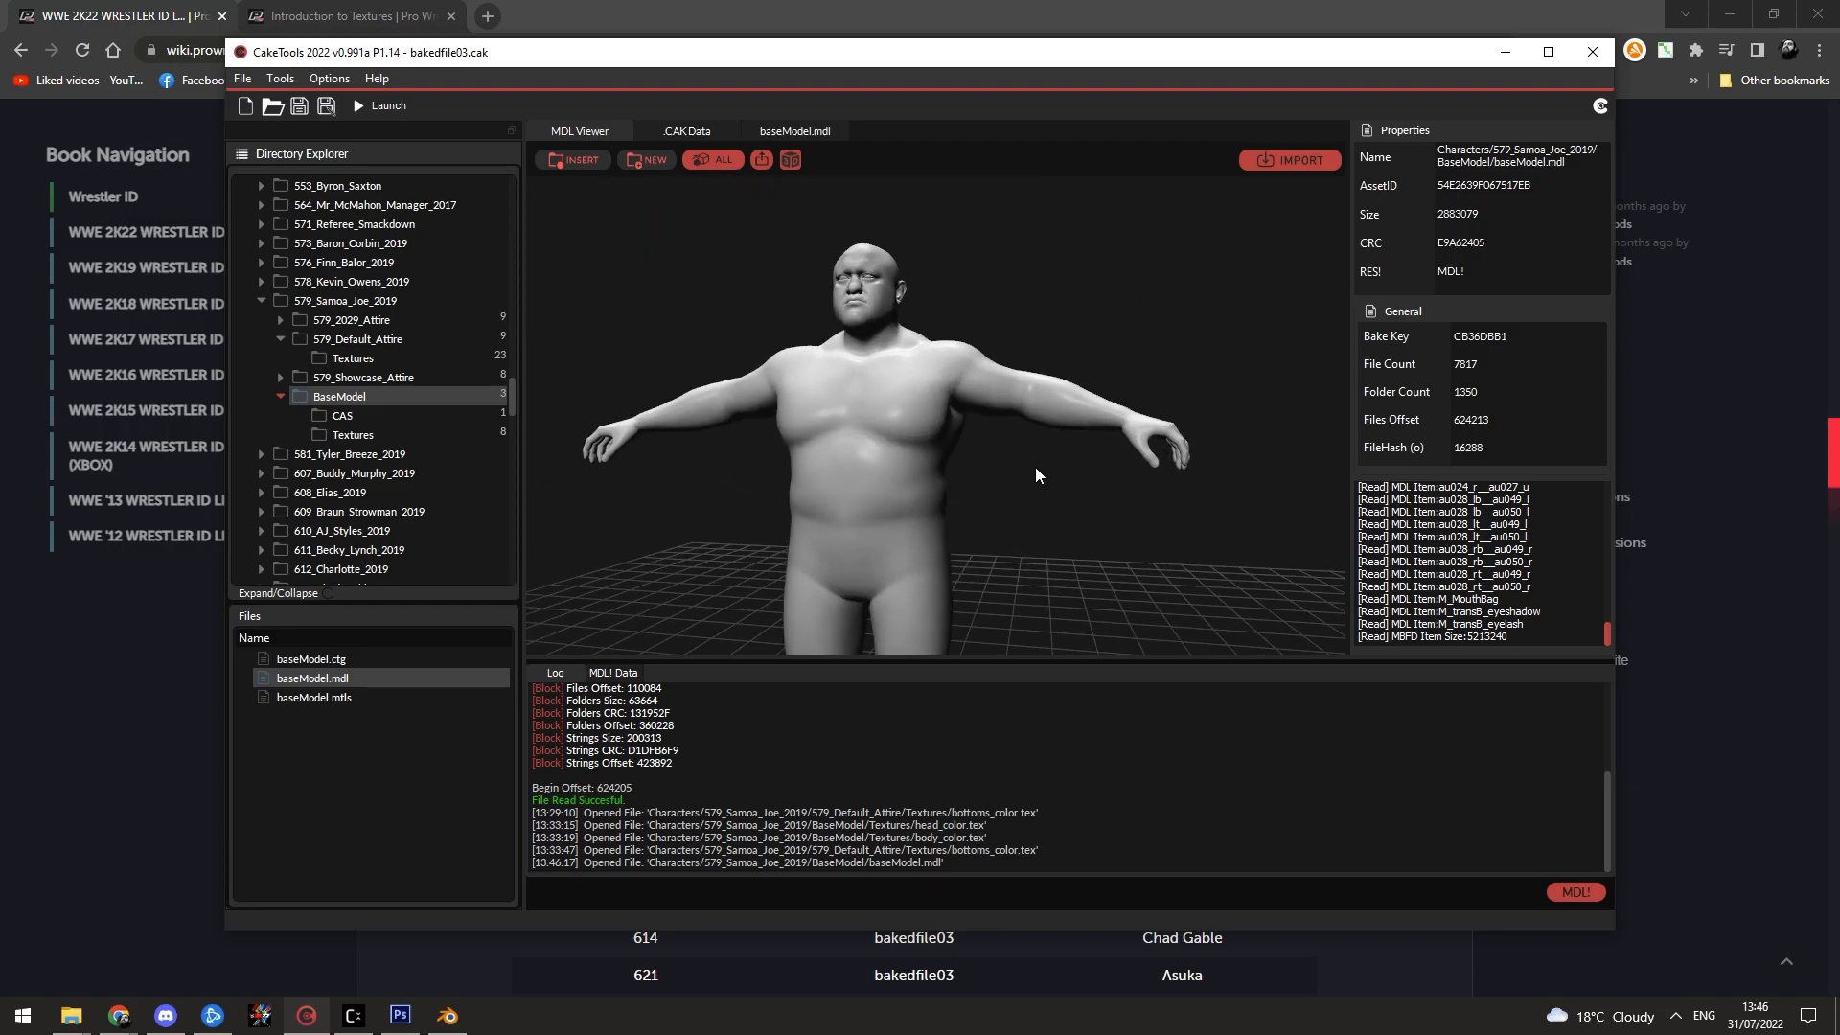
{"action": "left_click_drag", "start_coordinate": [1035, 467], "coordinate": [902, 441]}
Step: Preview the head_color.tex and body_color.tex textures in the BaseModel Textures folder
{"action": "left_click", "coordinate": [326, 436]}
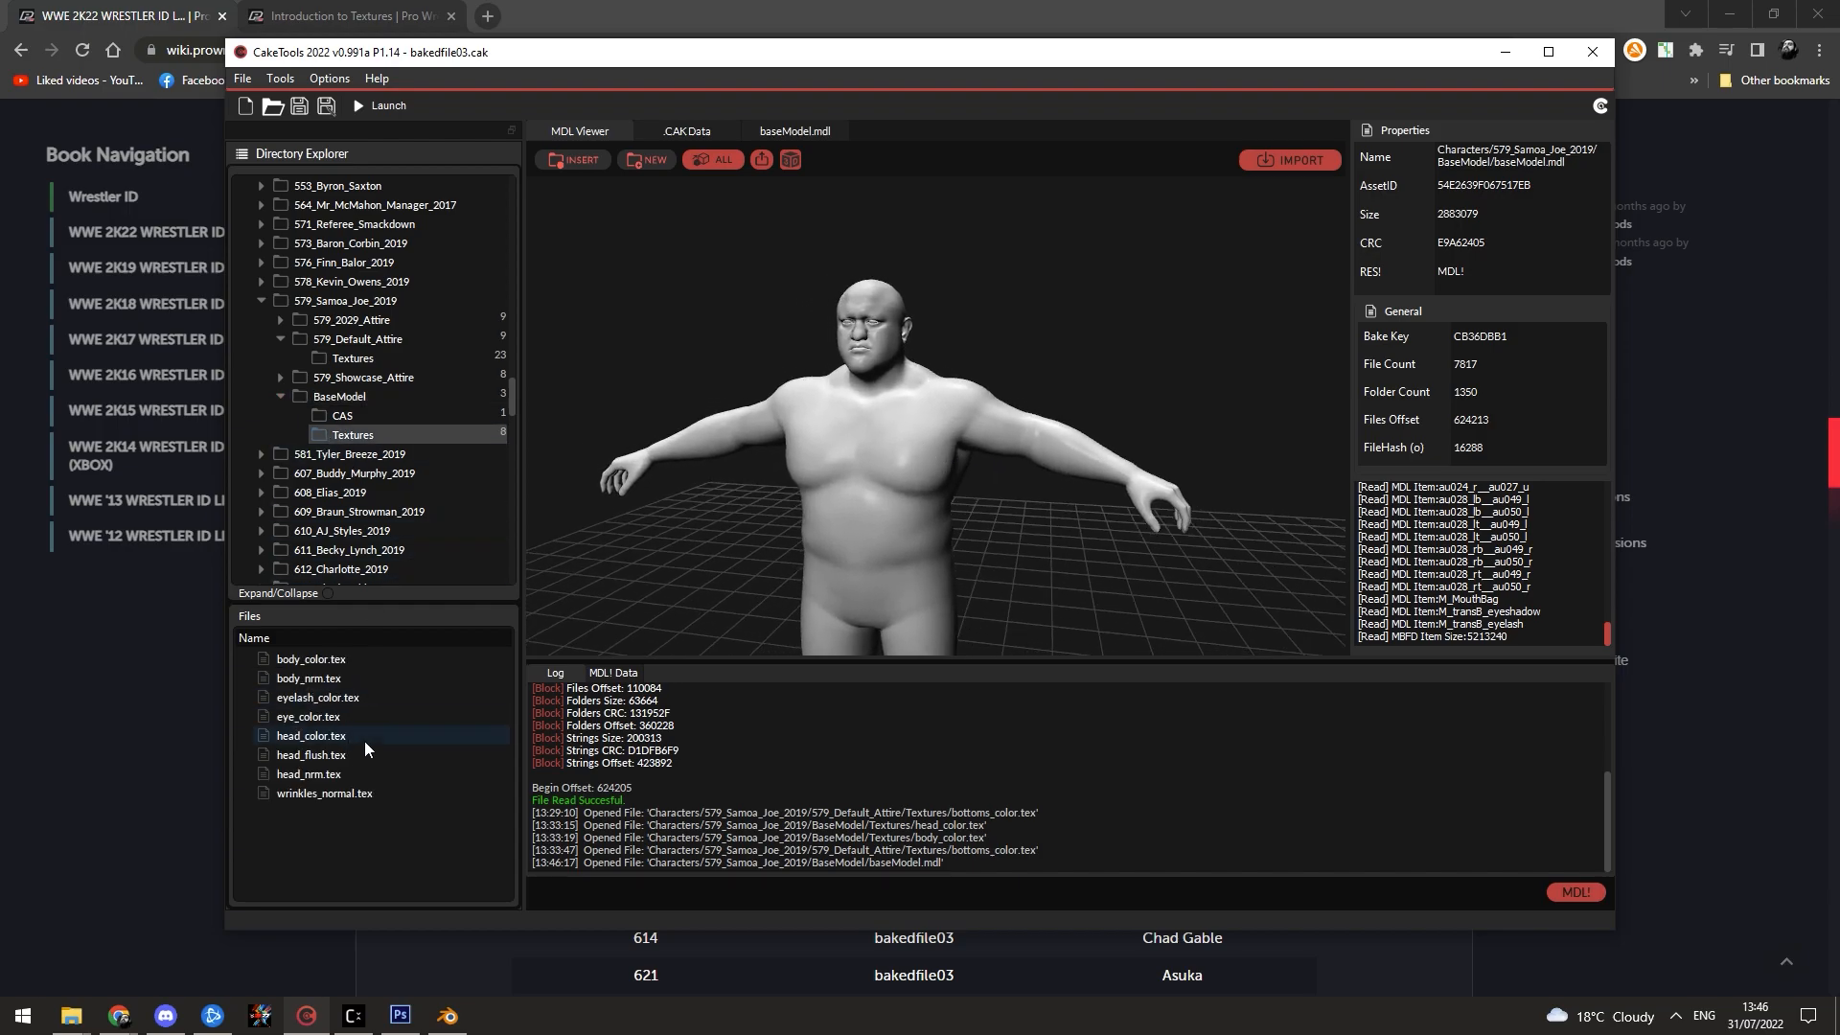
{"action": "left_click", "coordinate": [347, 732]}
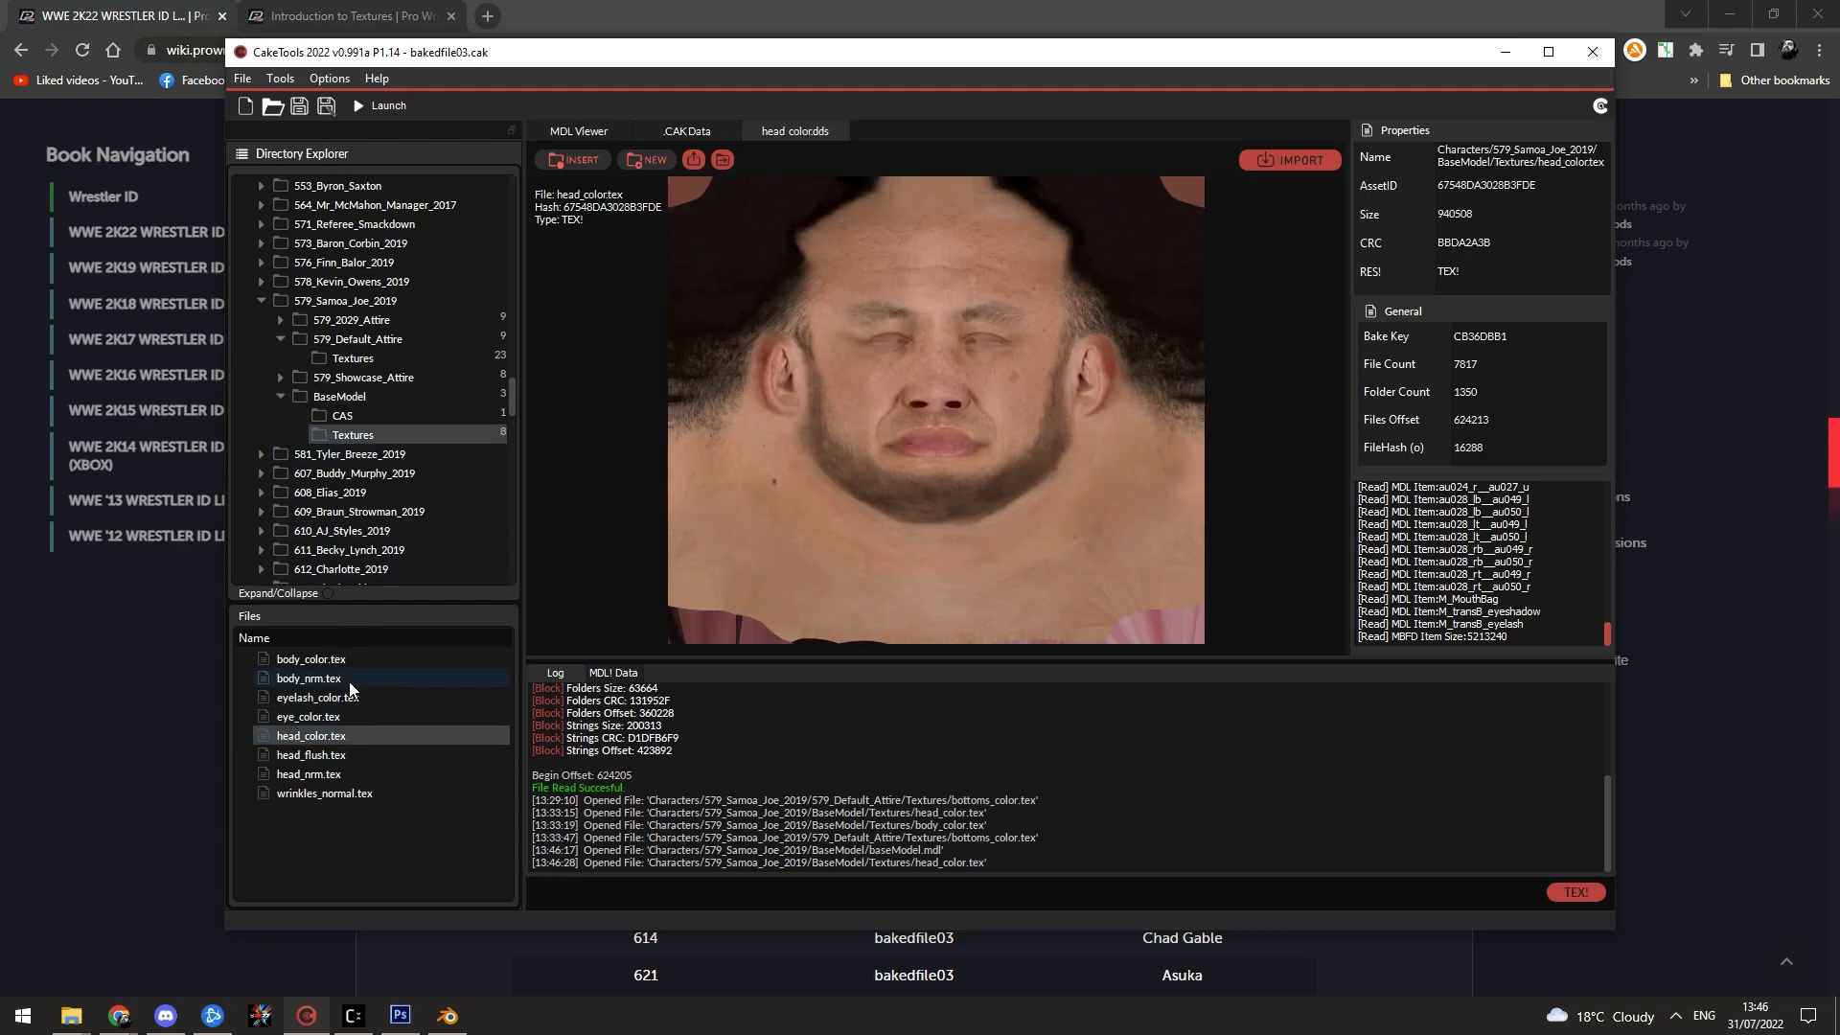
{"action": "left_click", "coordinate": [365, 661]}
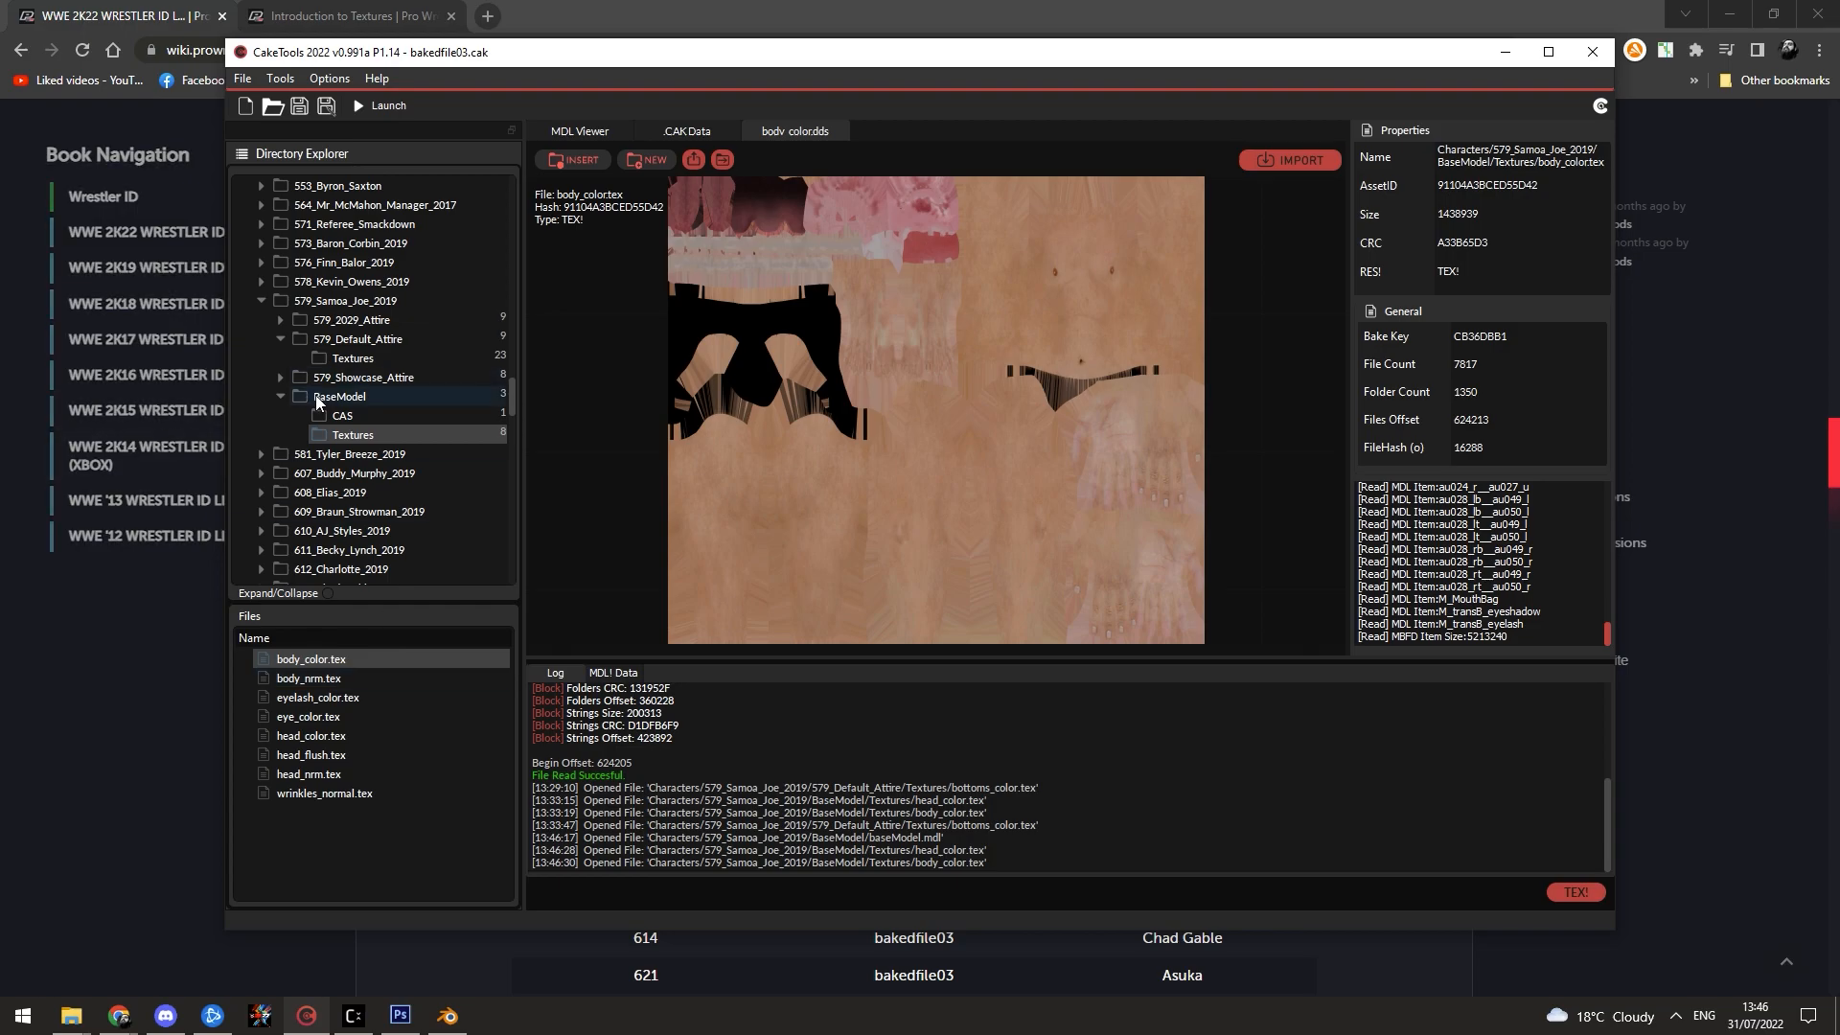
Step: Collapse the BaseModel folder and preview bottoms_color.tex from the 579_Default_Attire Textures folder
{"action": "left_click", "coordinate": [283, 398]}
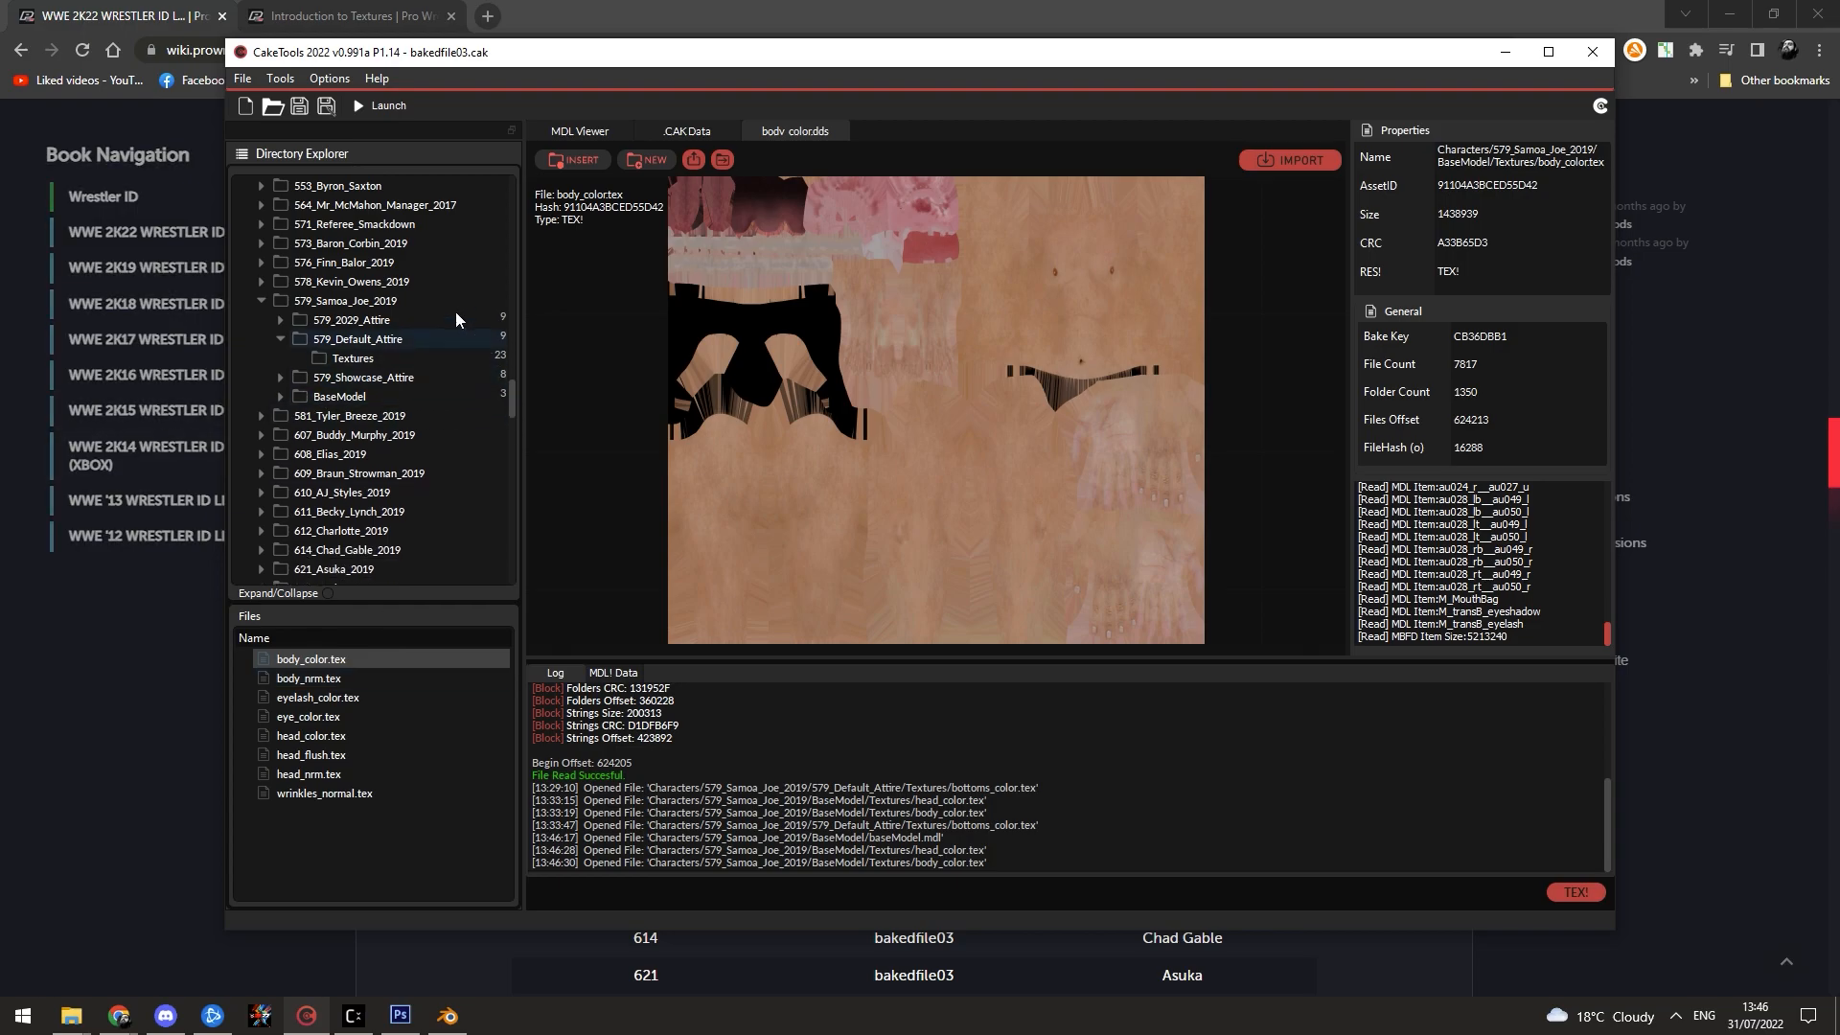
{"action": "left_click", "coordinate": [345, 341]}
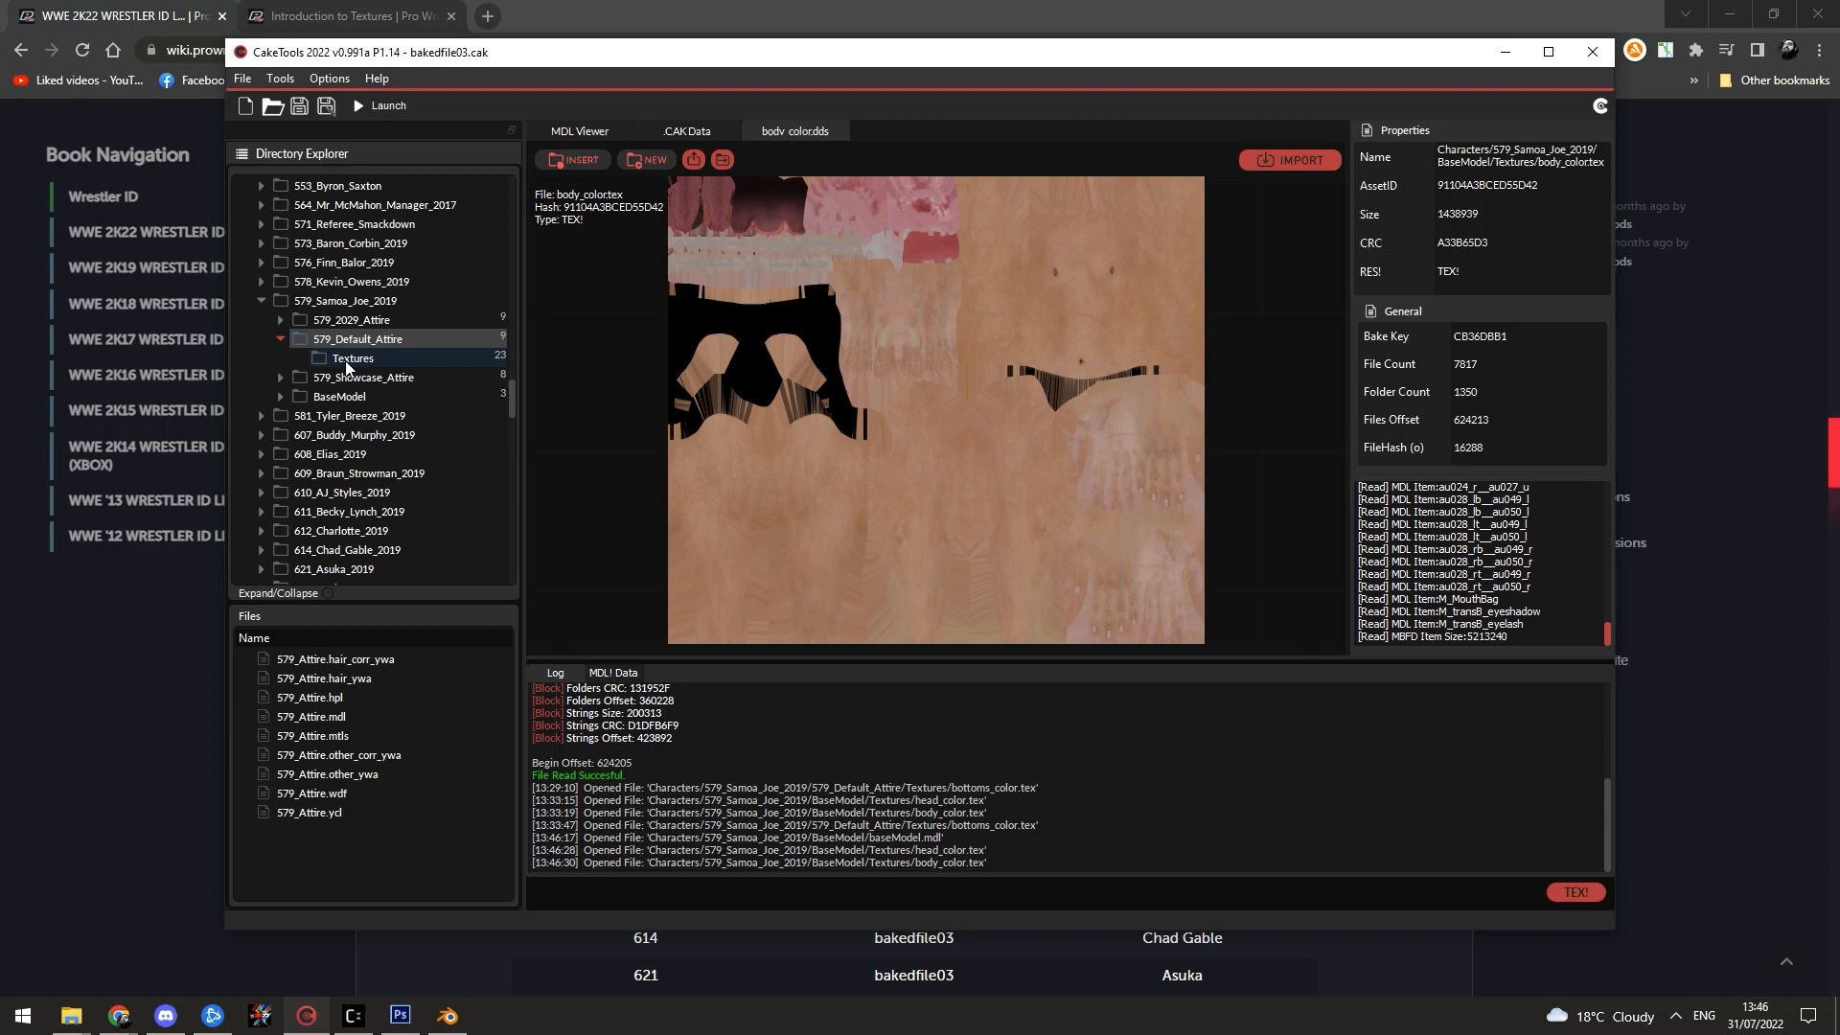
{"action": "left_click", "coordinate": [346, 359]}
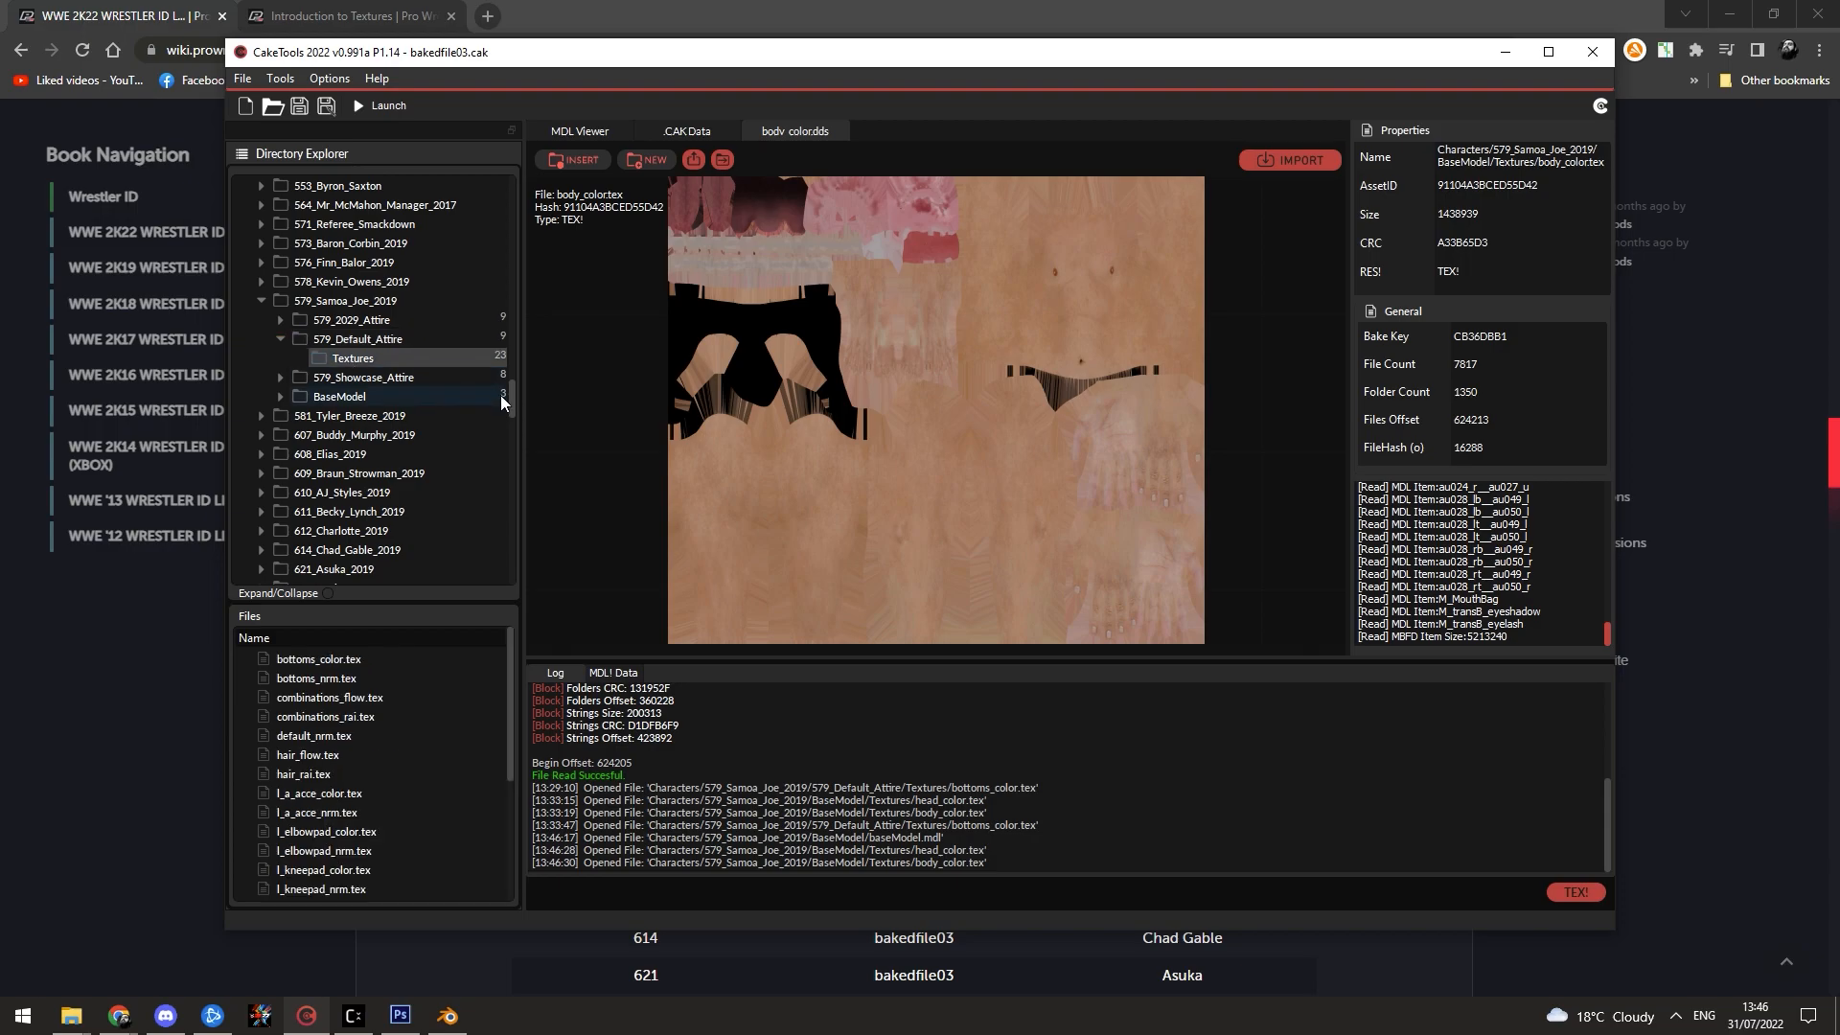
{"action": "left_click", "coordinate": [407, 659]}
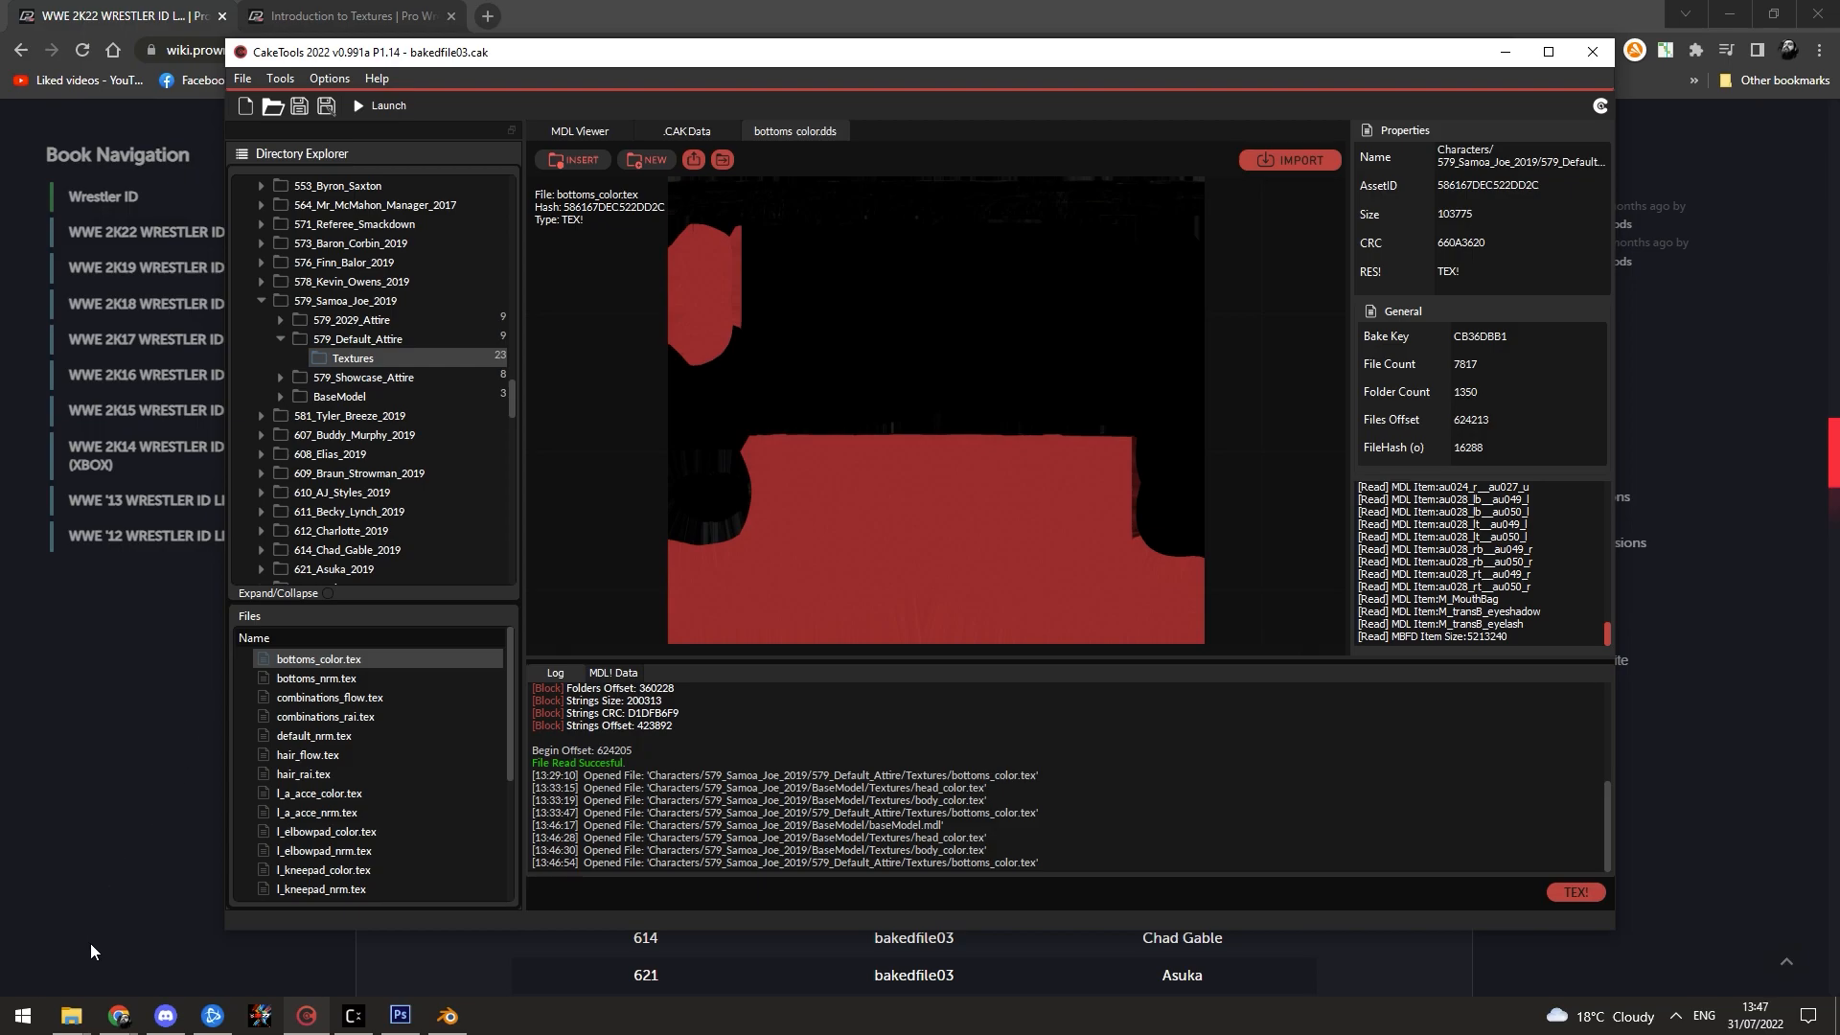
Step: Switch to File Explorer and open the Samoa Joe folder inside WWE 2K22 Mods > AEW
{"action": "mouse_move", "coordinate": [75, 1014]}
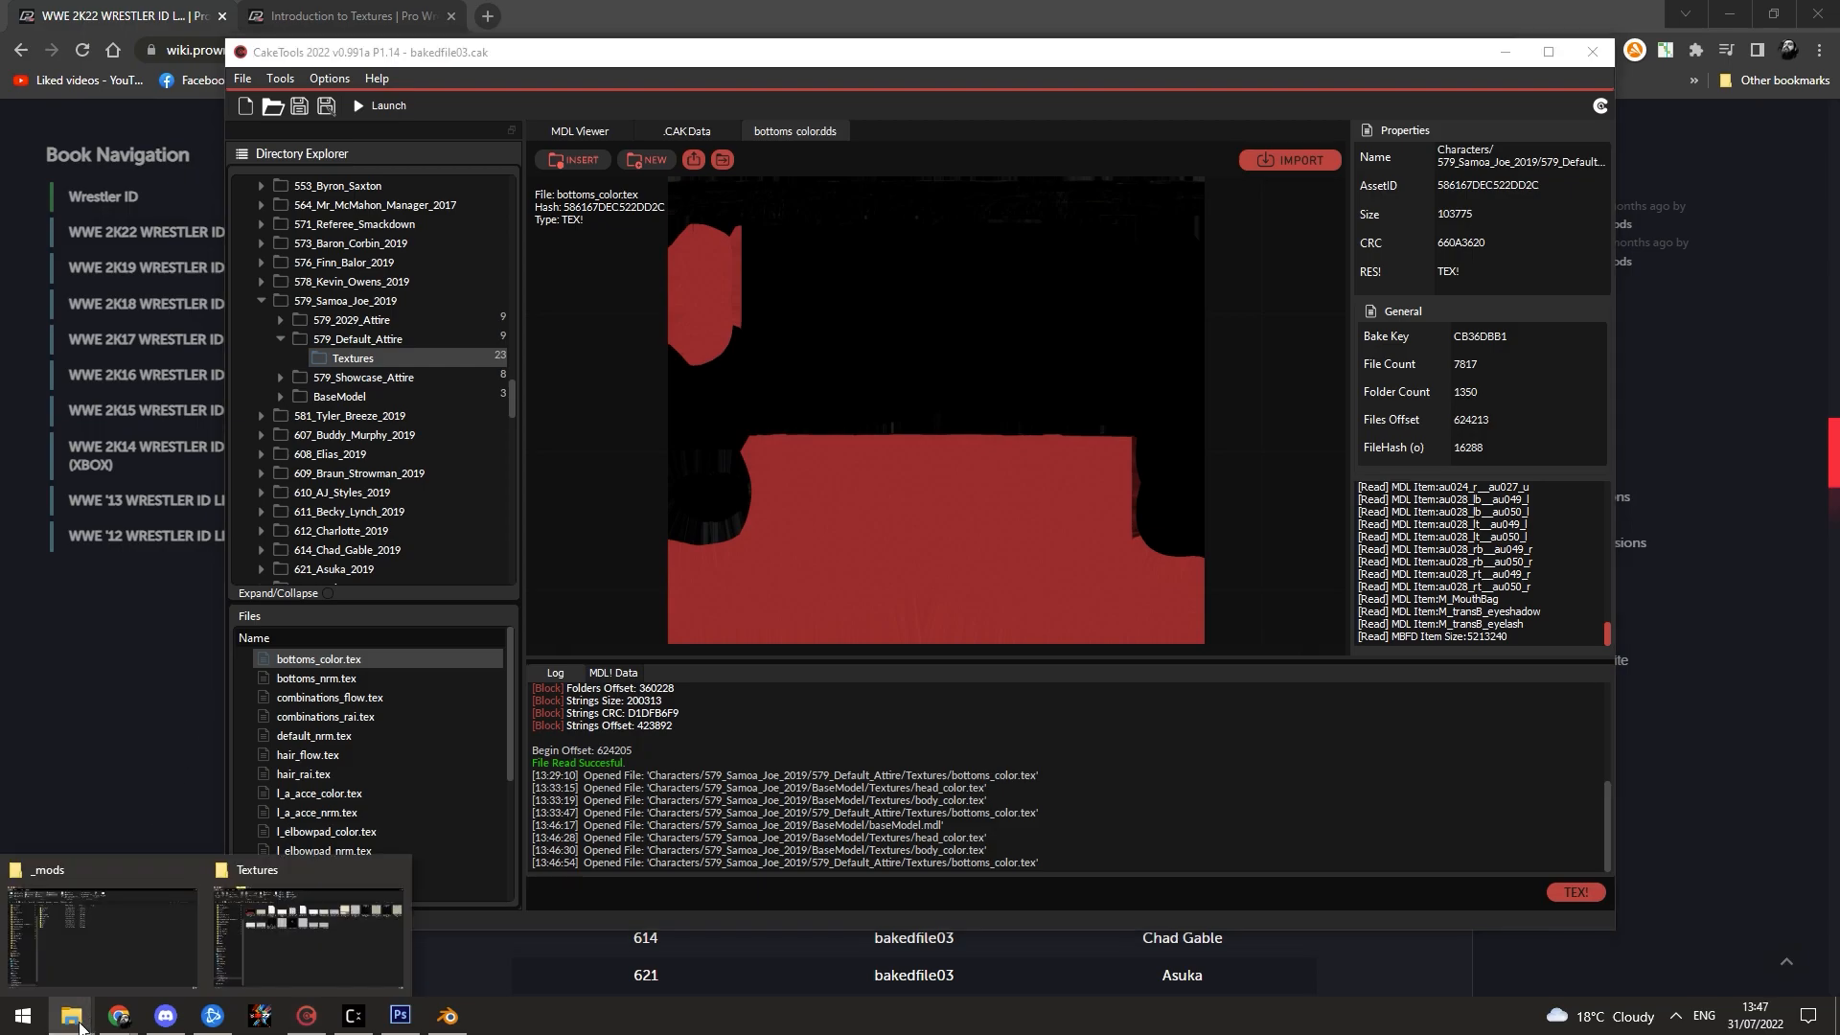
{"action": "left_click", "coordinate": [316, 925]}
{"action": "left_click", "coordinate": [428, 152]}
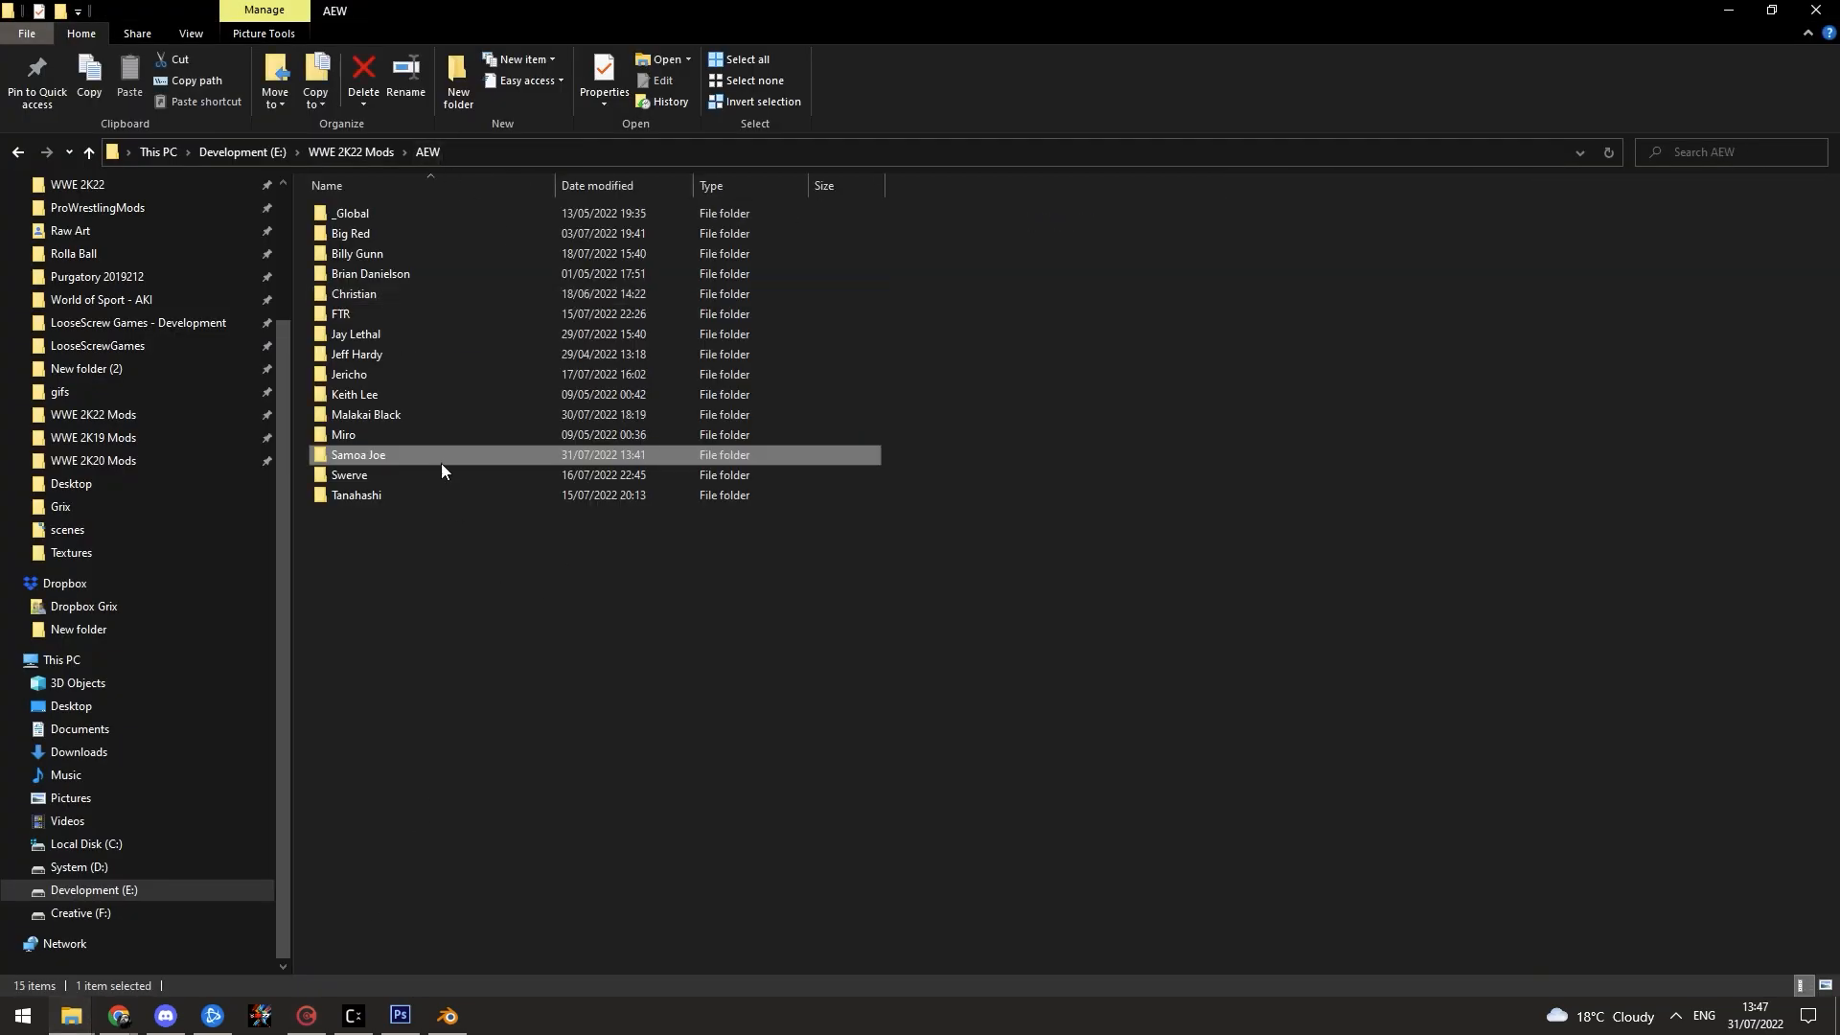
{"action": "double_click", "coordinate": [364, 456]}
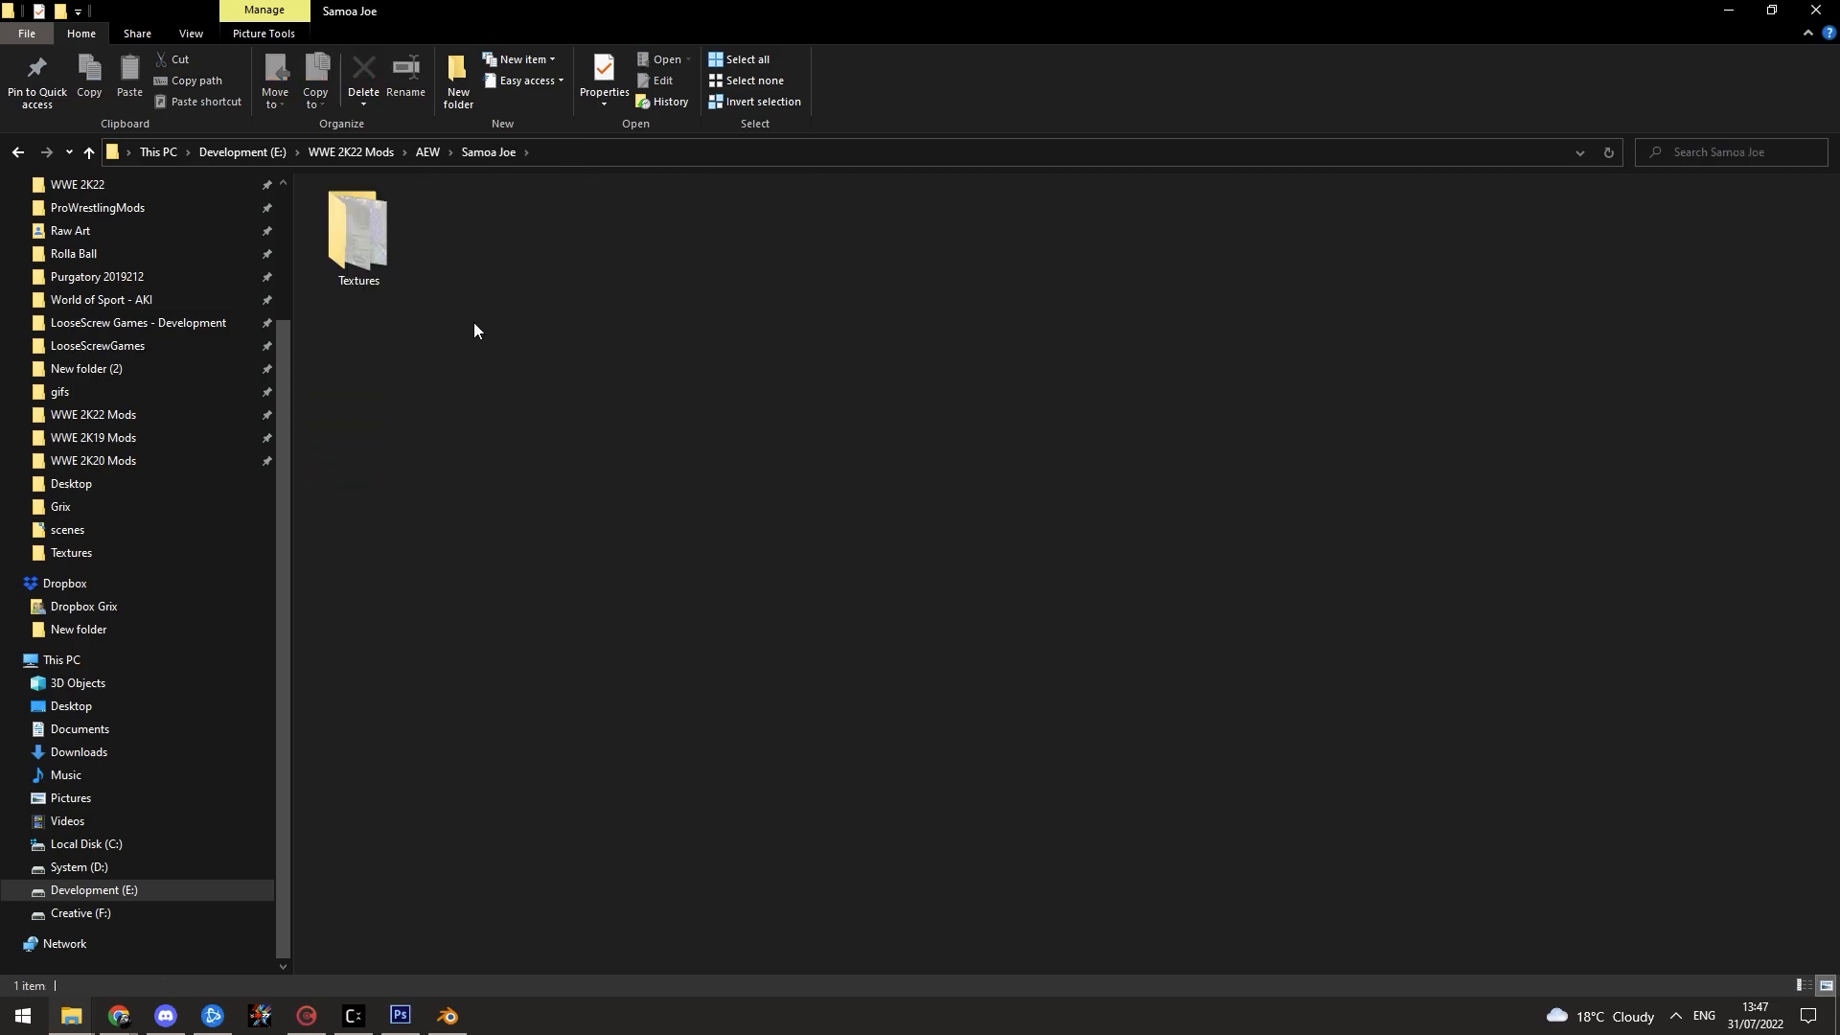
{"action": "mouse_move", "coordinate": [575, 354]}
{"action": "left_mouse_down"}
{"action": "mouse_move", "coordinate": [377, 259]}
{"action": "mouse_move", "coordinate": [594, 369]}
{"action": "left_mouse_up"}
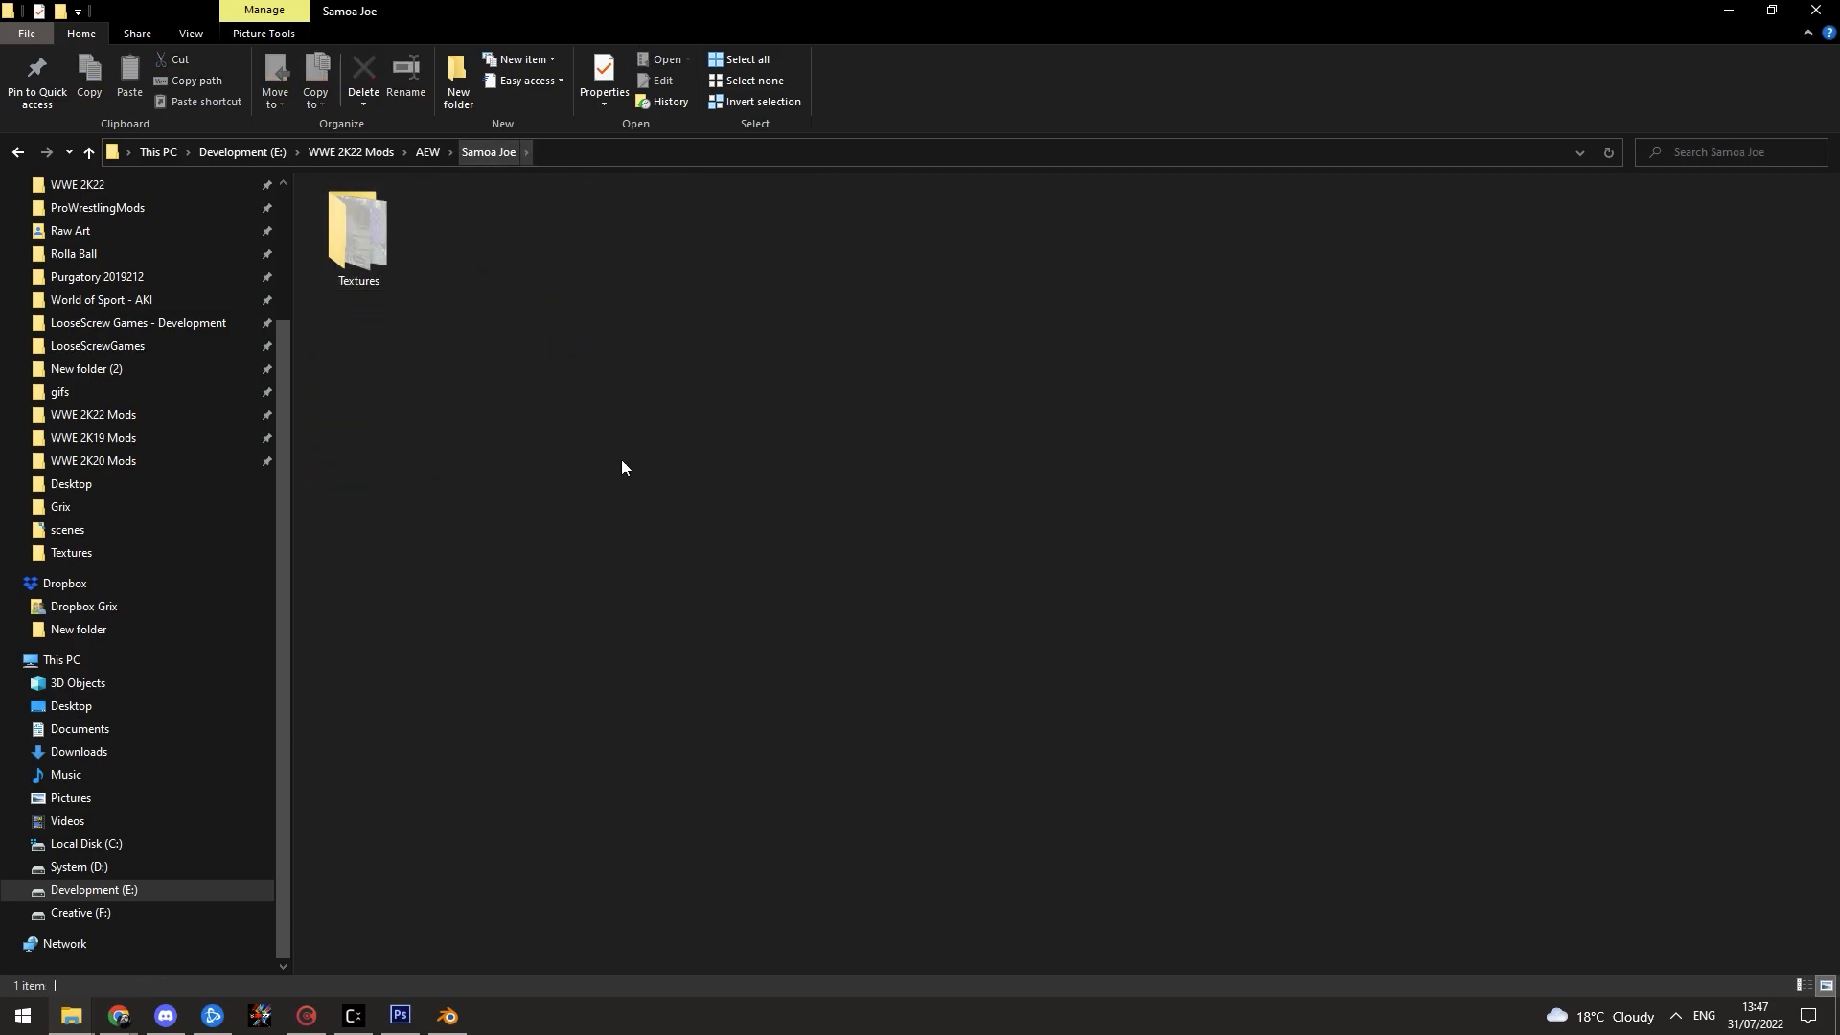
{"action": "left_click_drag", "start_coordinate": [736, 463], "coordinate": [1054, 738]}
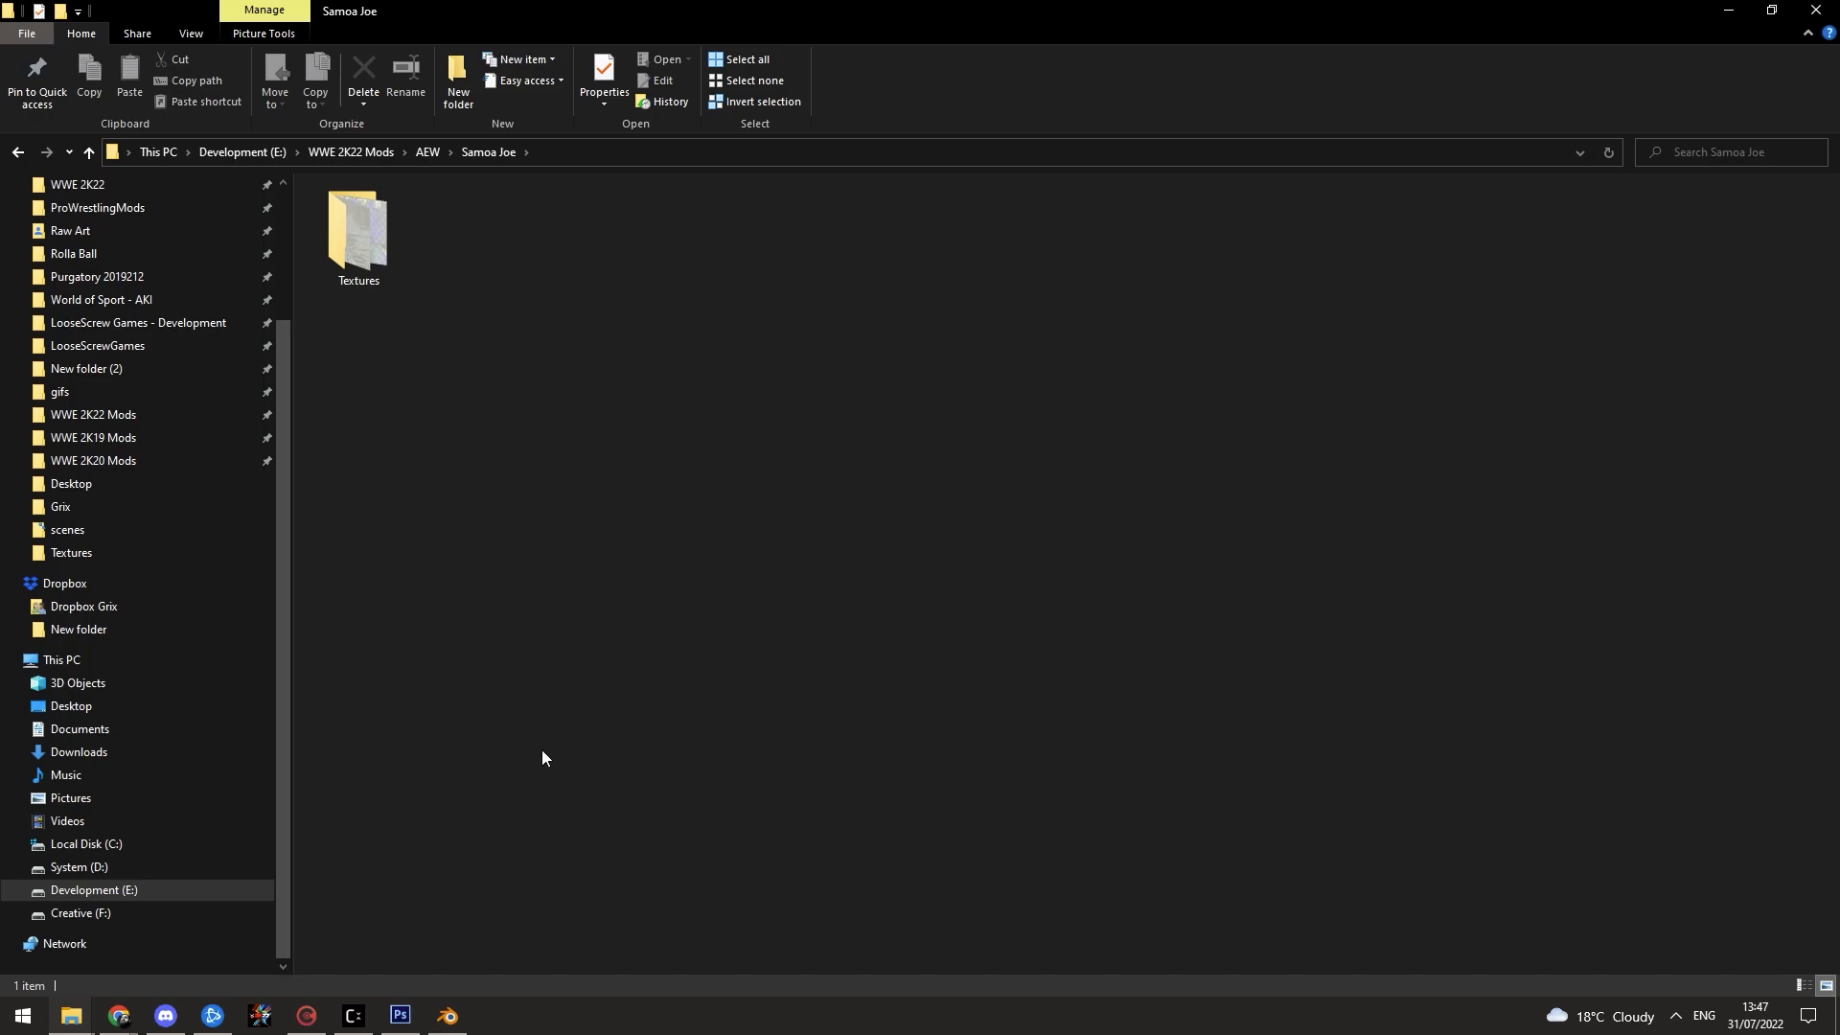
Step: In CakeTools, export the entire 579_Default_Attire Textures folder into the AEW Samoa Joe mod folder
{"action": "left_click", "coordinate": [309, 1018]}
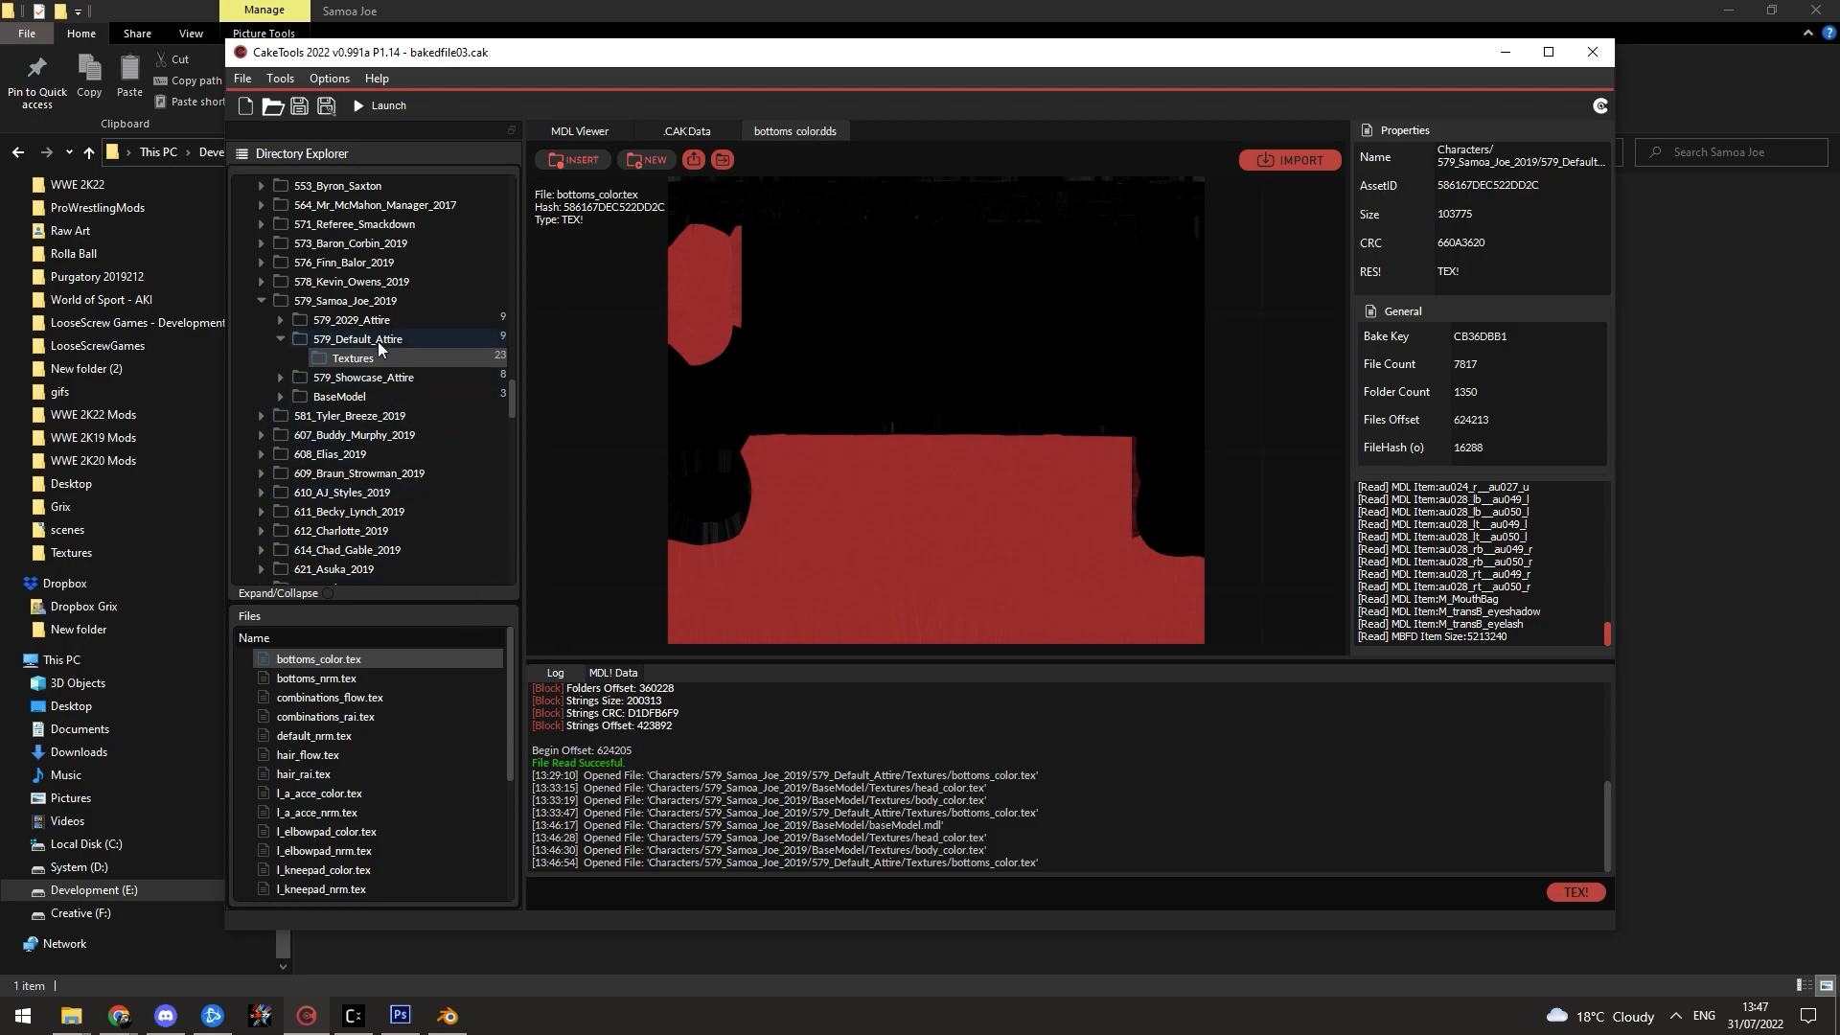
{"action": "left_click", "coordinate": [354, 360]}
{"action": "left_click", "coordinate": [354, 359]}
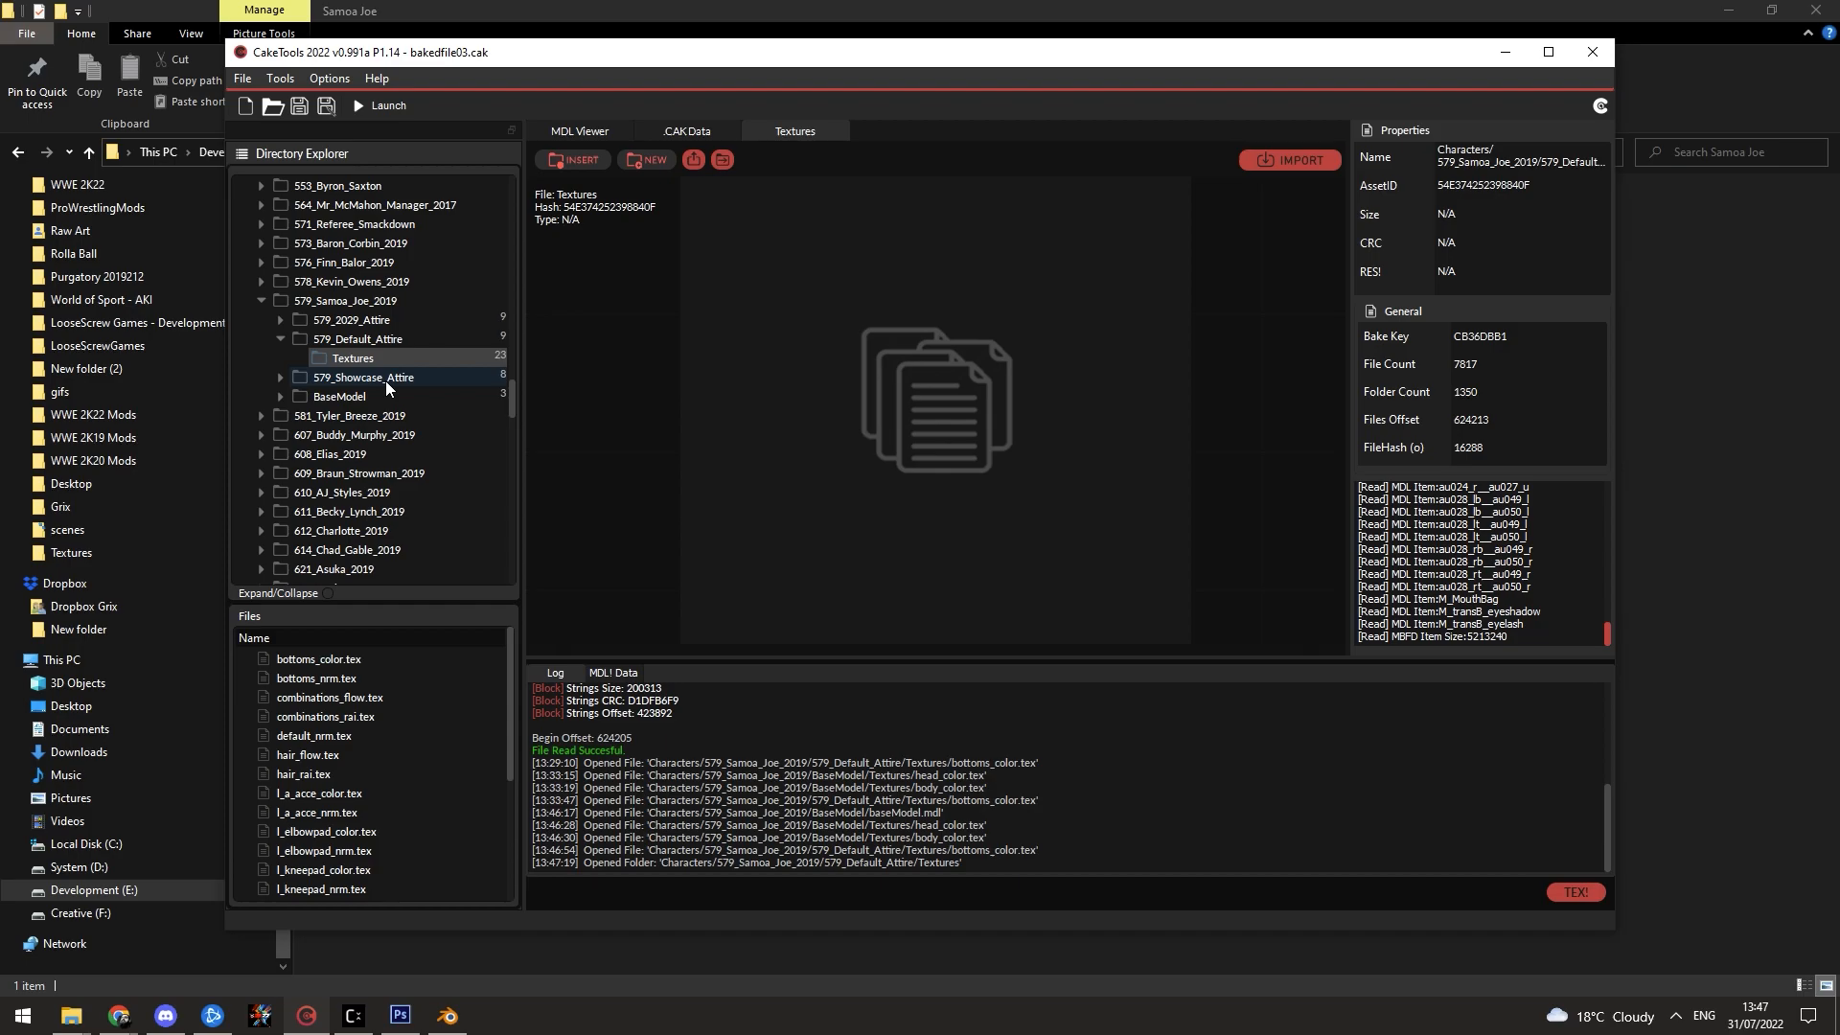
{"action": "left_click", "coordinate": [375, 301]}
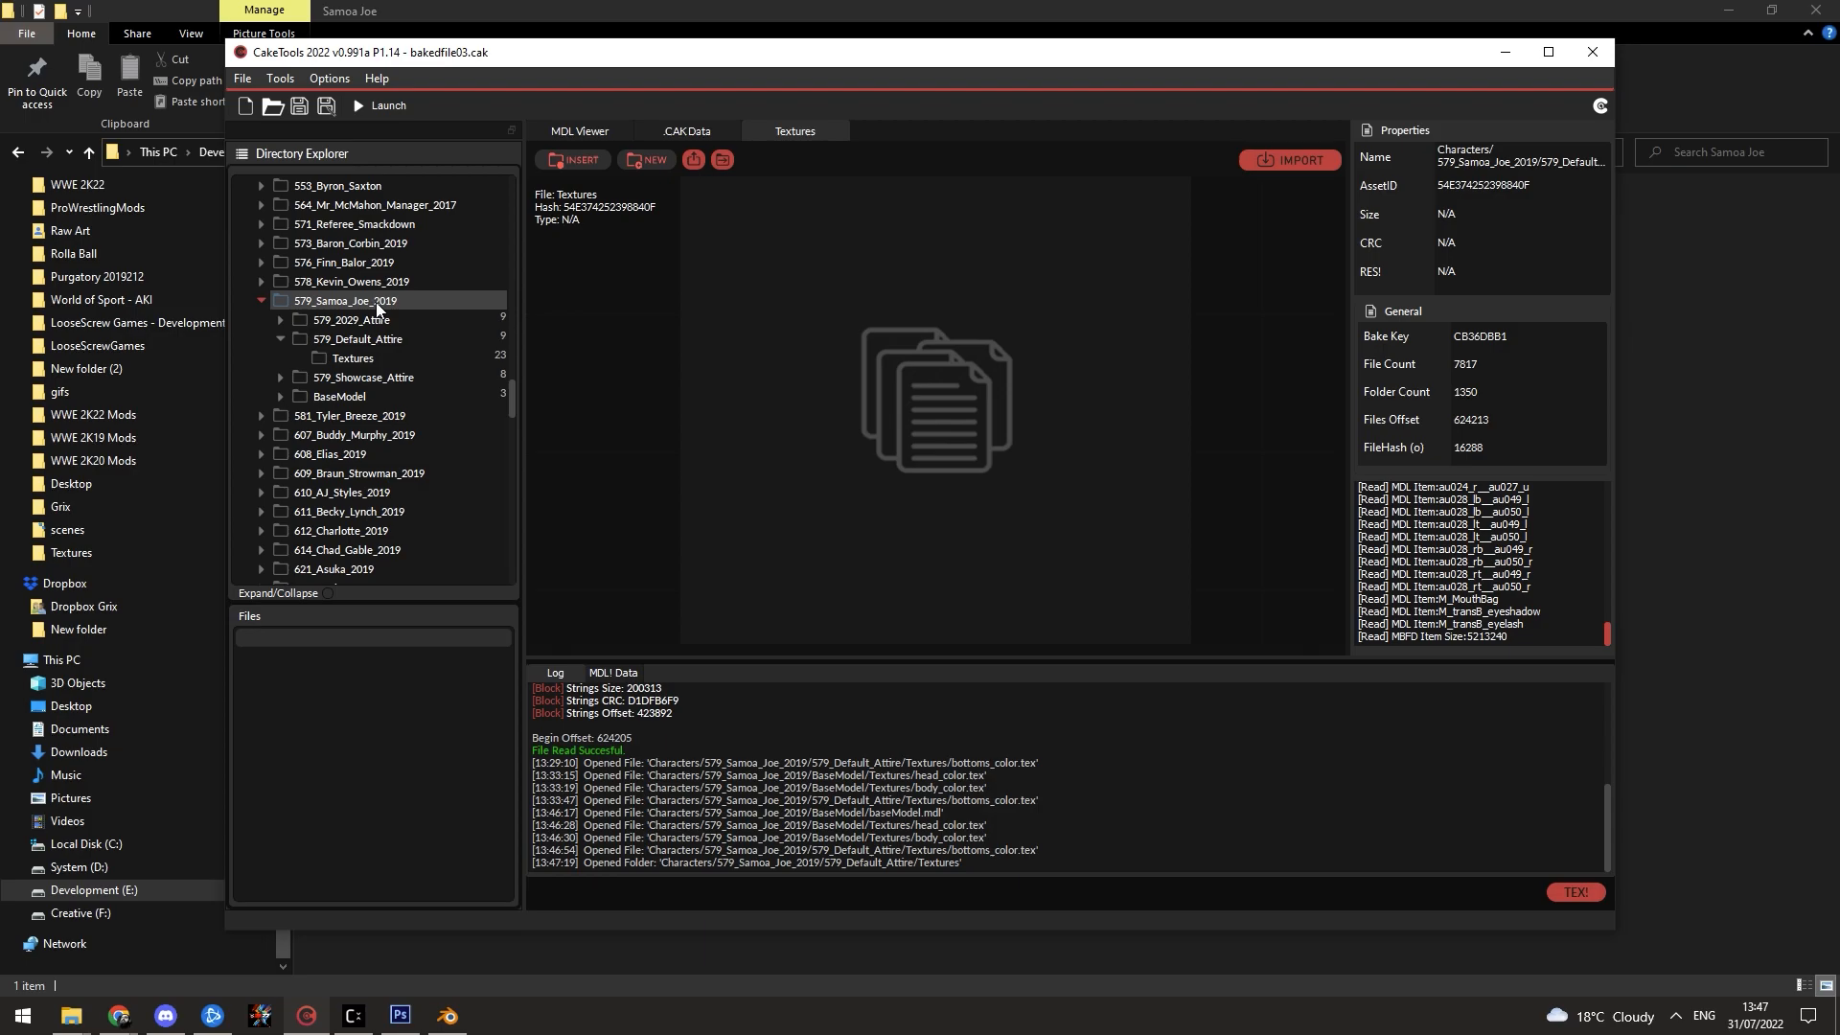
{"action": "left_click", "coordinate": [453, 357]}
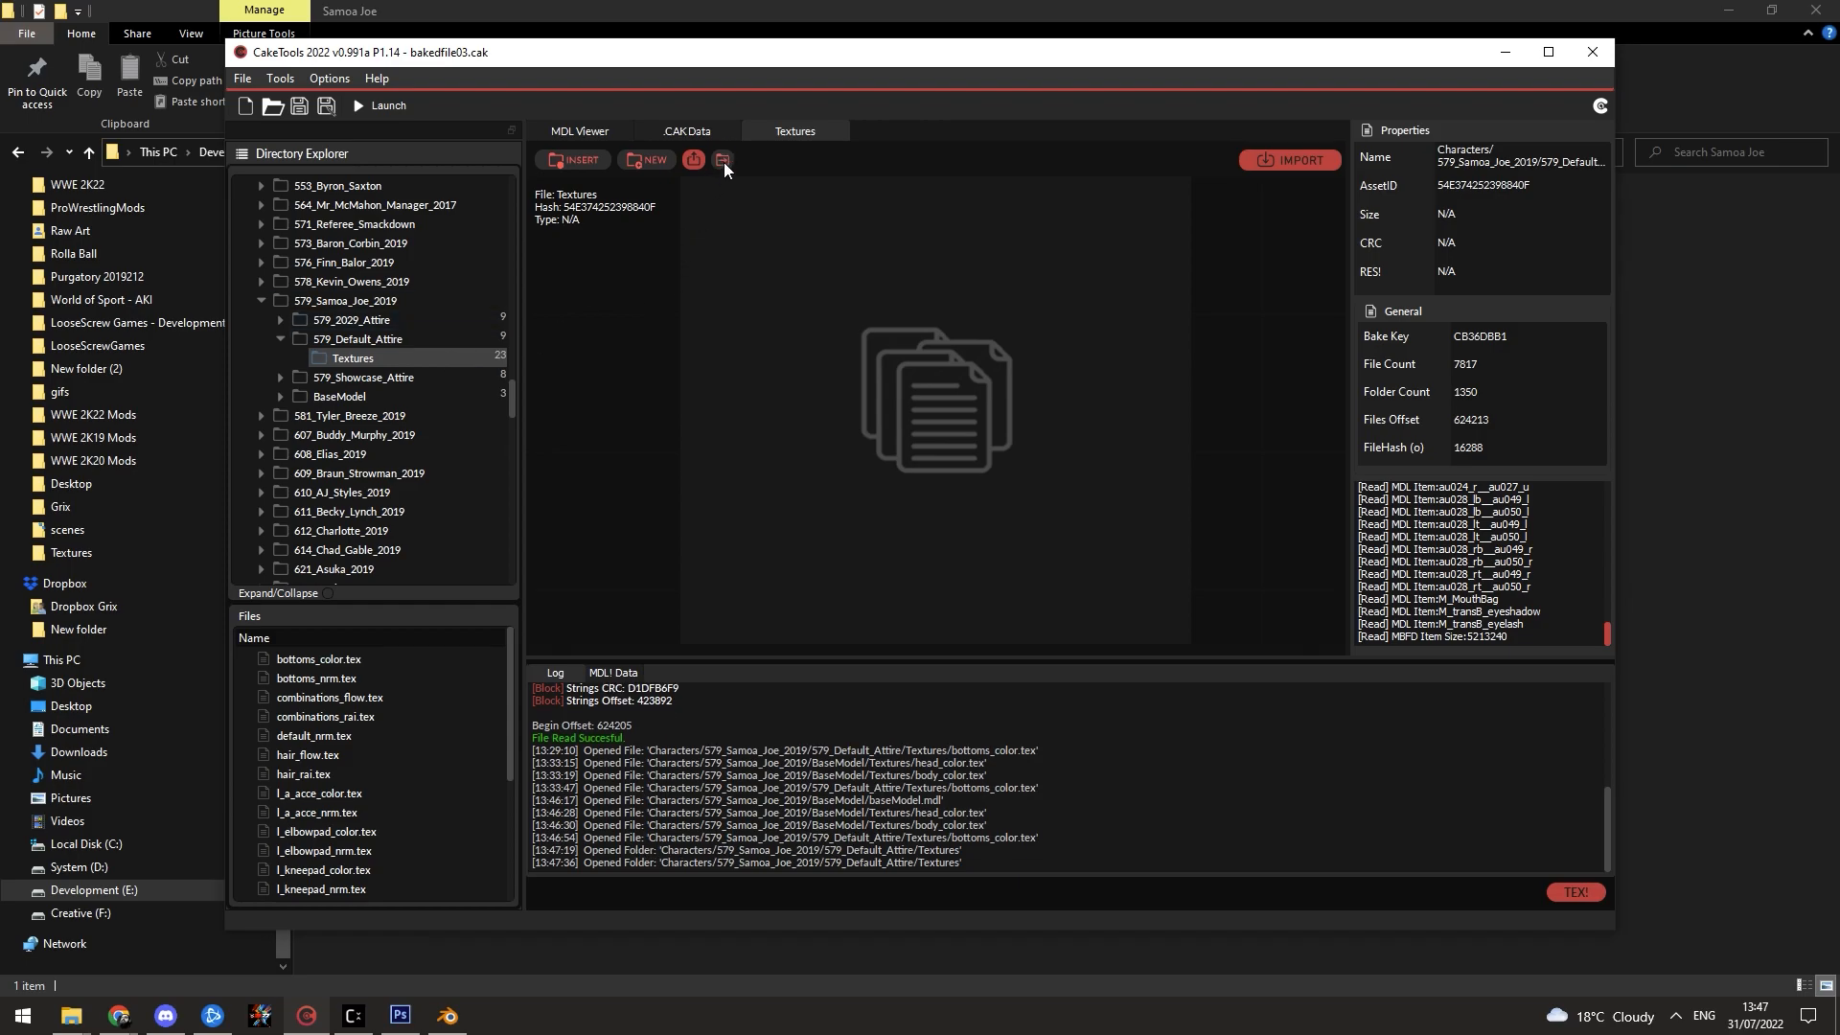
{"action": "left_click", "coordinate": [723, 161]}
{"action": "left_click_drag", "start_coordinate": [730, 88], "coordinate": [945, 222]}
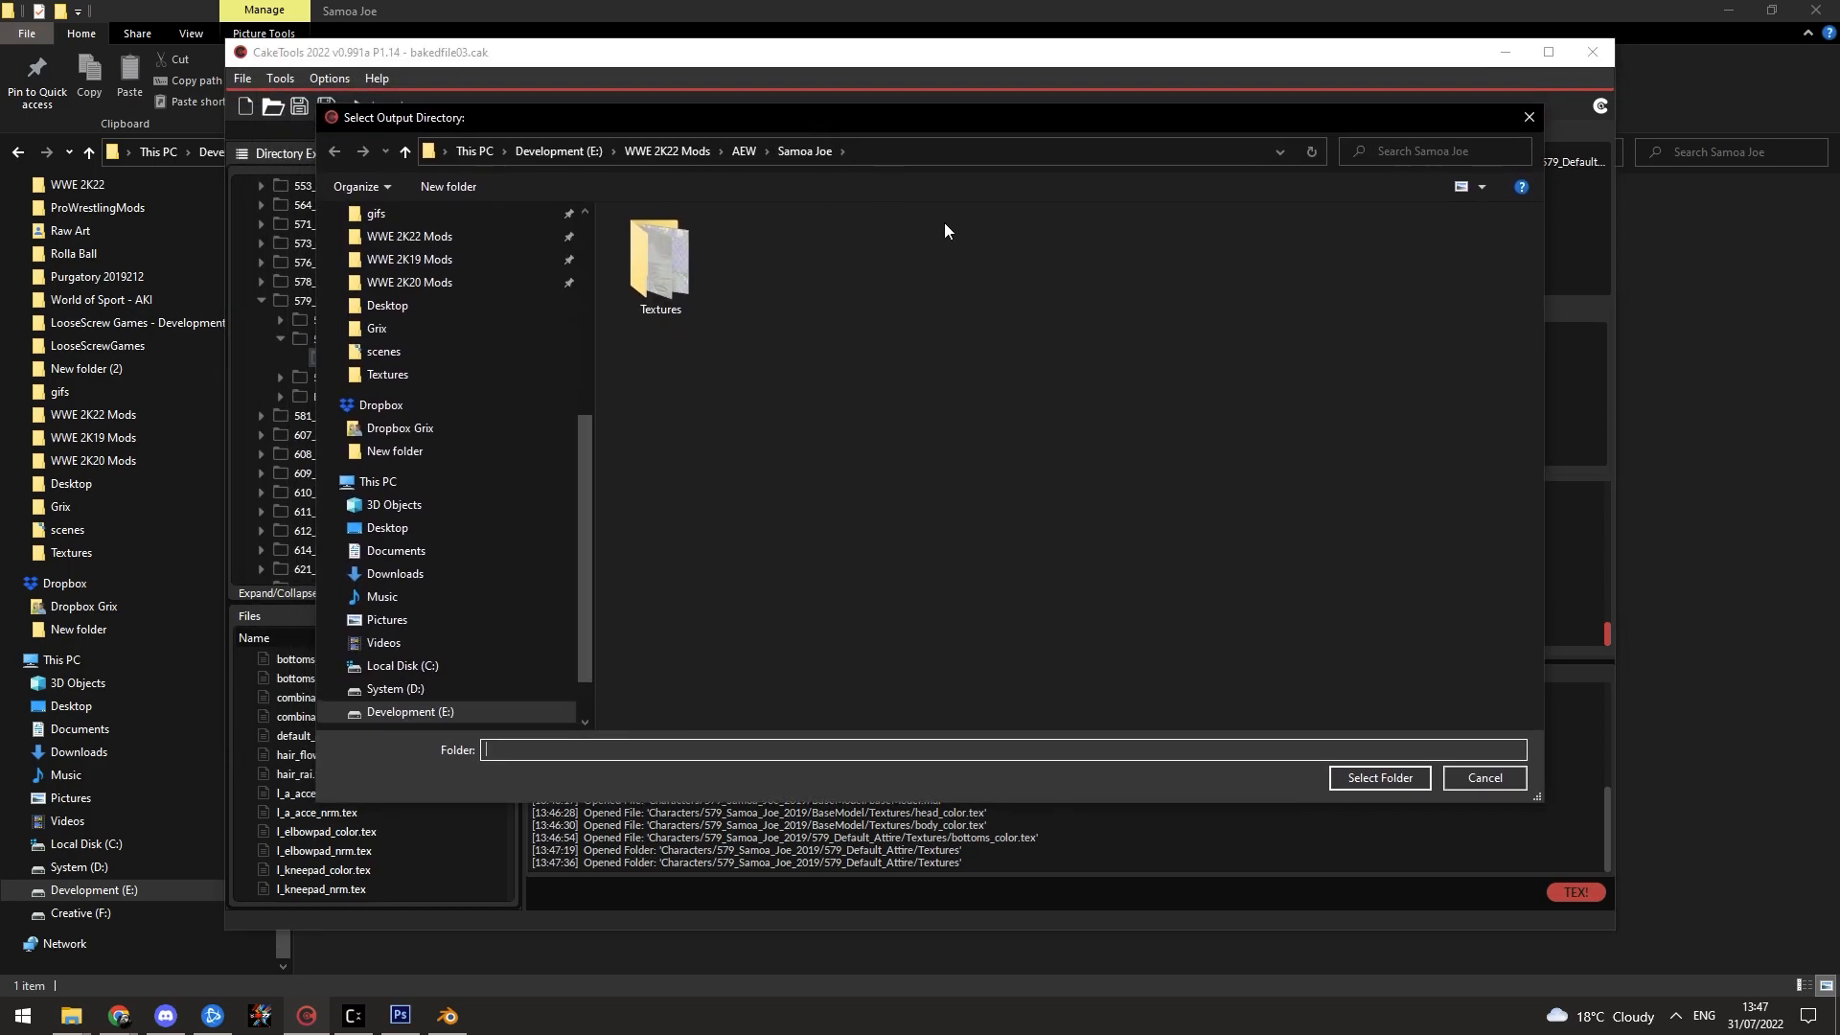
{"action": "left_click", "coordinate": [1379, 780]}
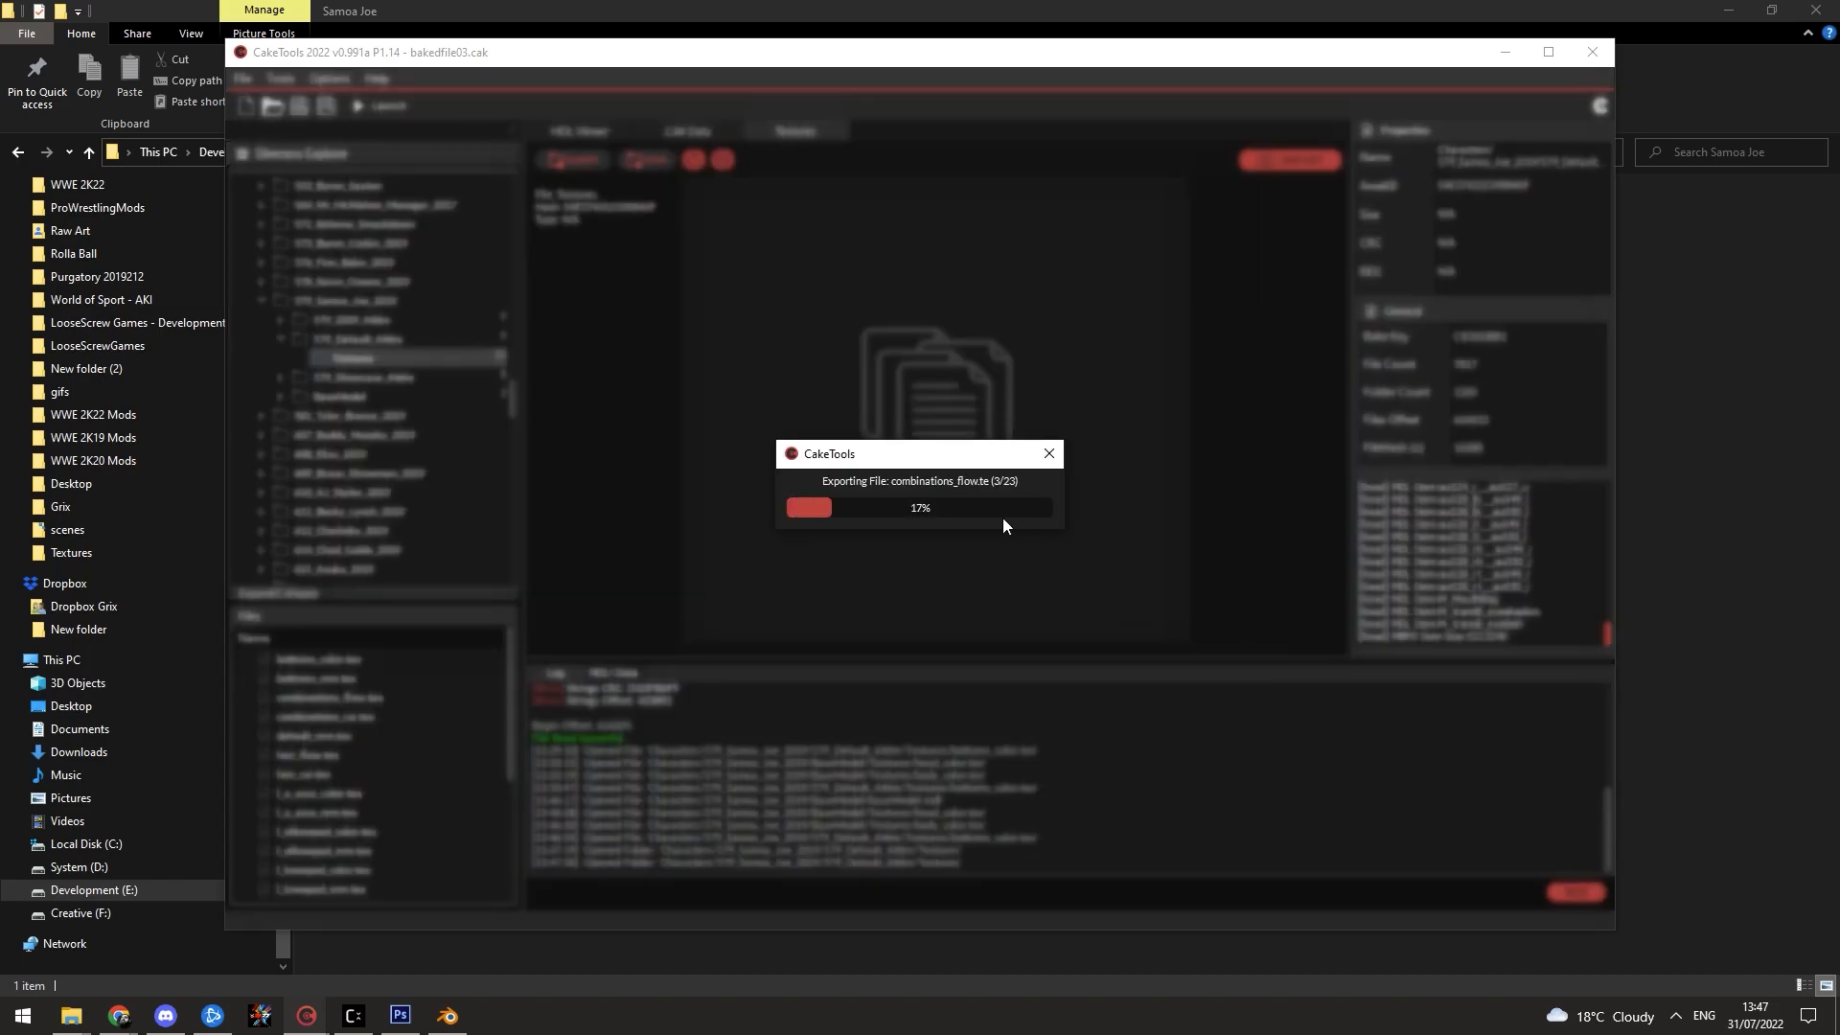
Step: Open bottoms_color.dds from the Samoa Joe Textures folder in Photoshop, choose the Move tool and collapse the Properties panel
{"action": "left_click", "coordinate": [1715, 542]}
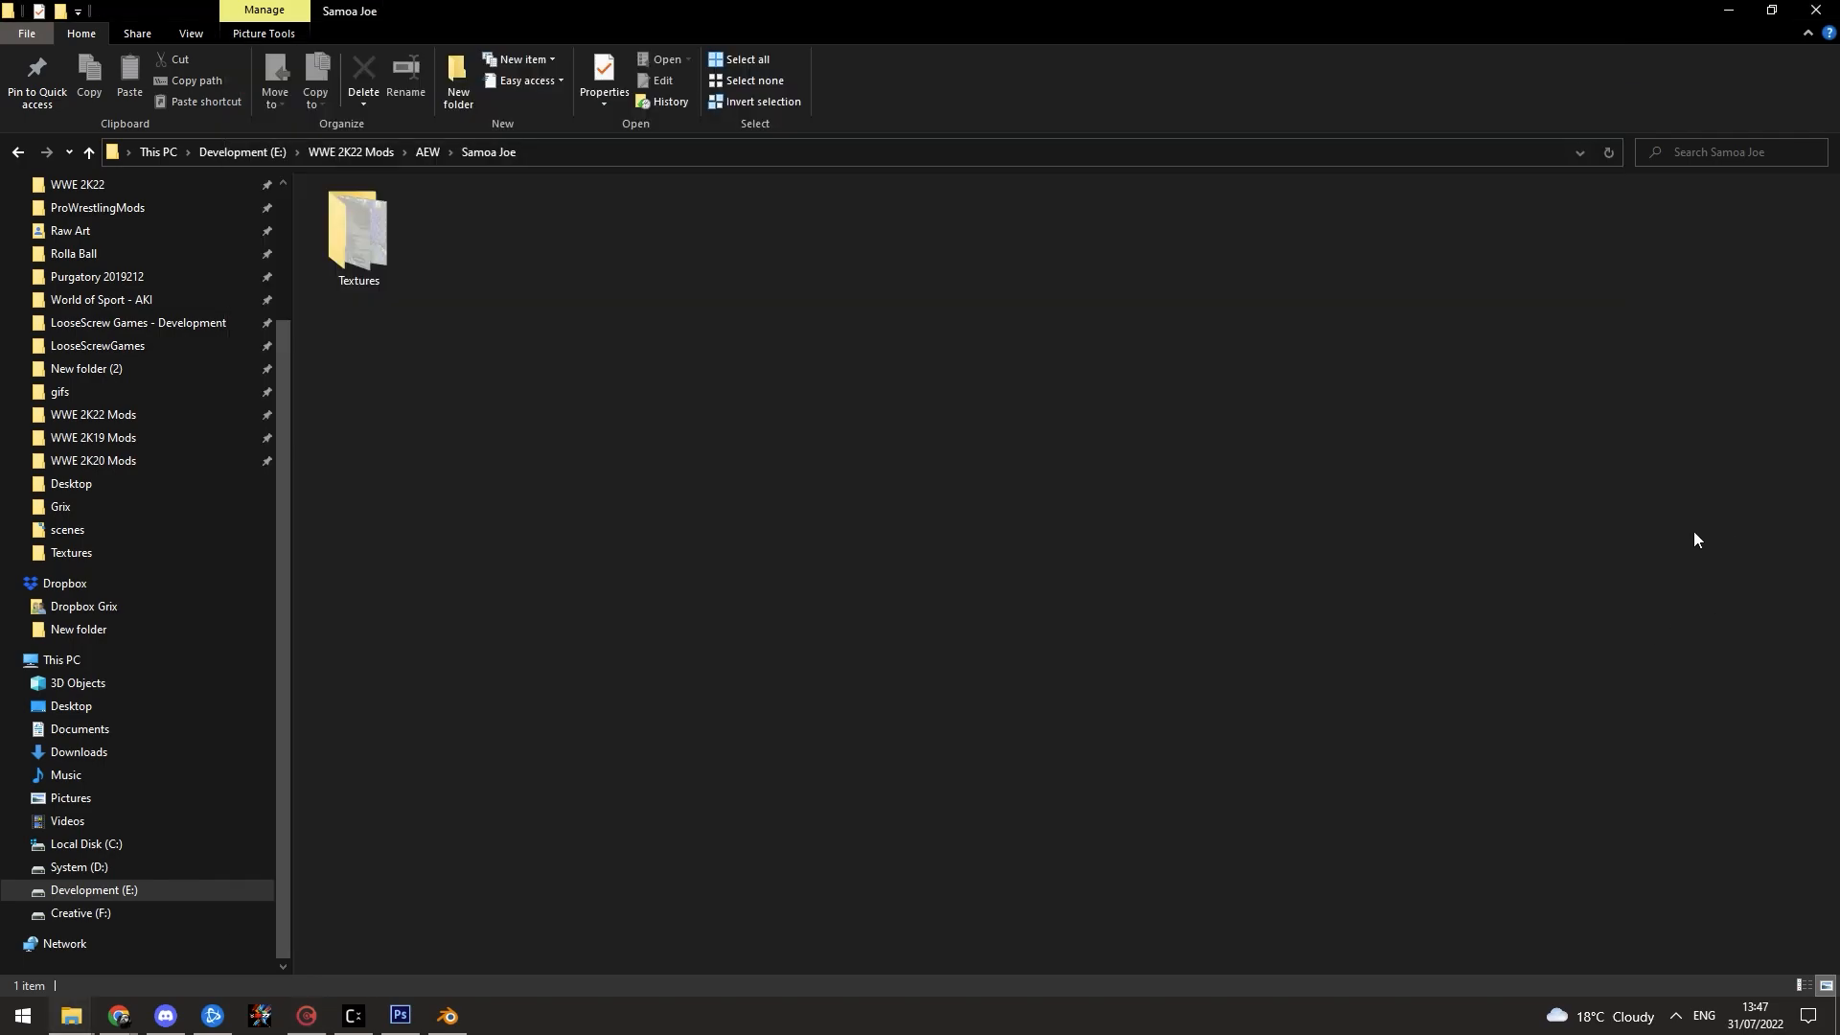
{"action": "double_click", "coordinate": [378, 251]}
{"action": "left_click_drag", "start_coordinate": [388, 546], "coordinate": [1830, 248]}
{"action": "left_click", "coordinate": [1481, 550]}
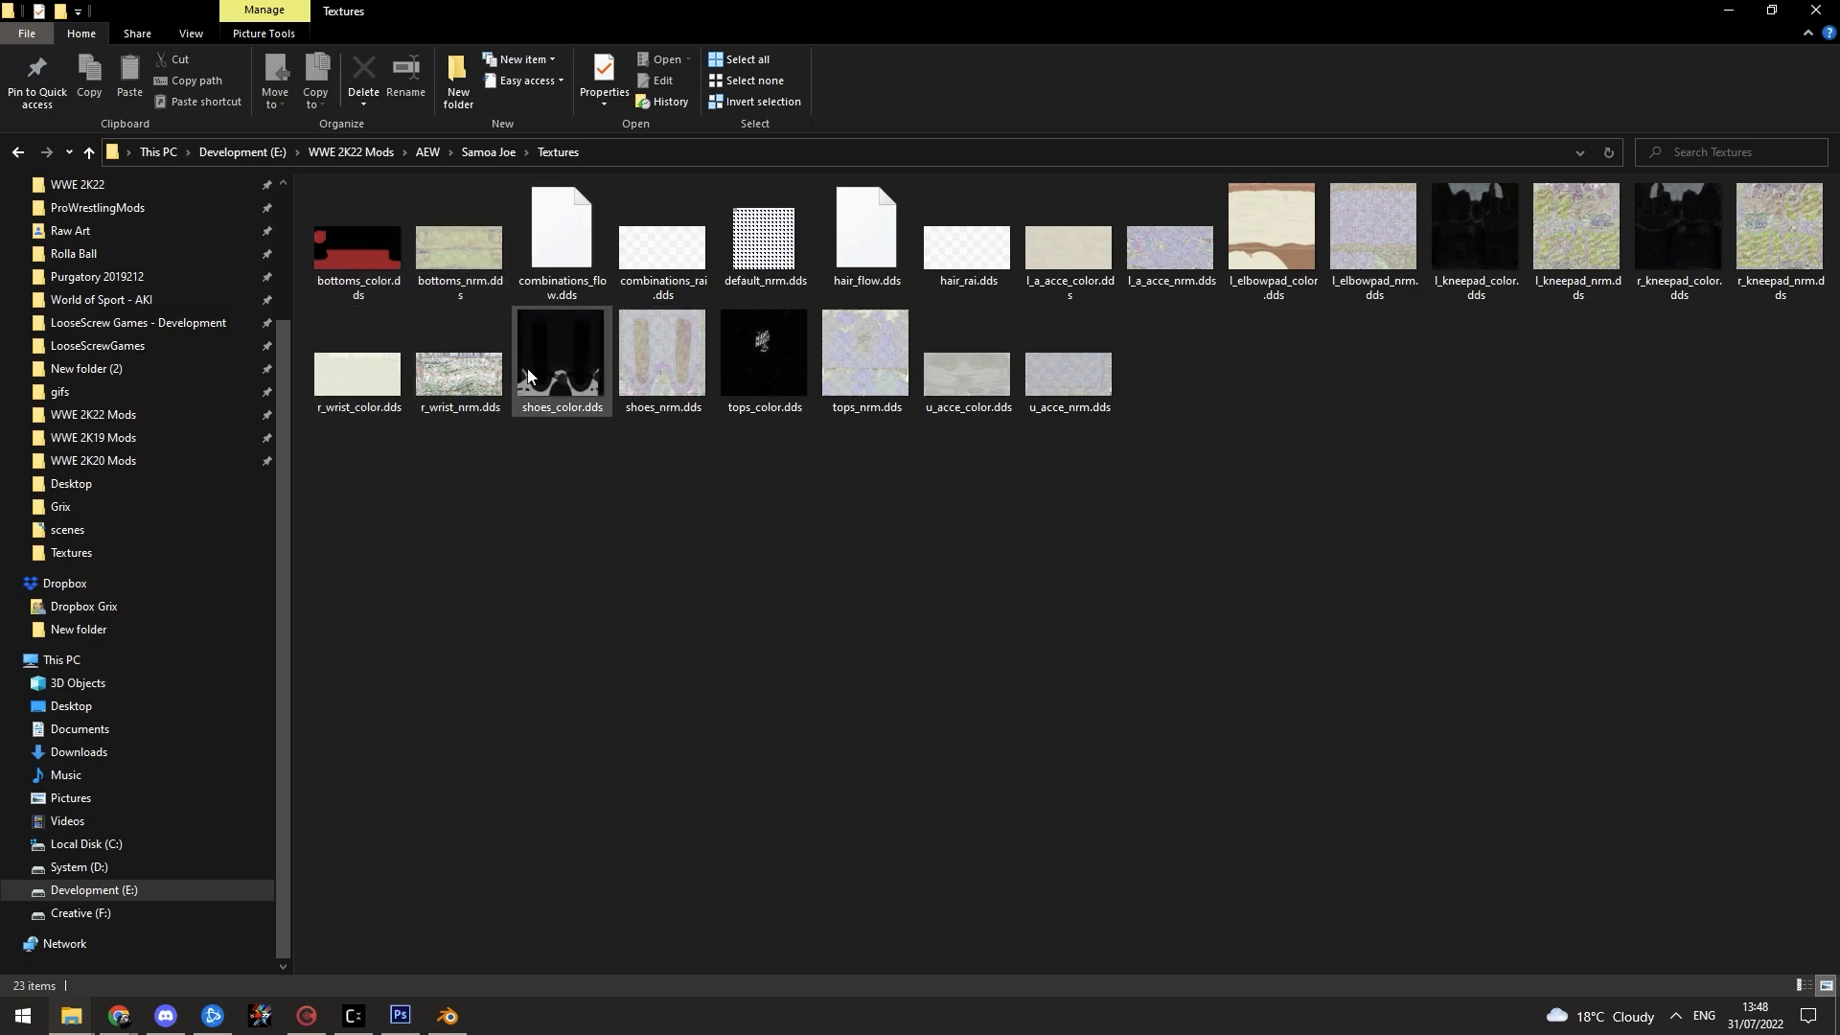
{"action": "left_click", "coordinate": [351, 255]}
{"action": "double_click", "coordinate": [351, 258]}
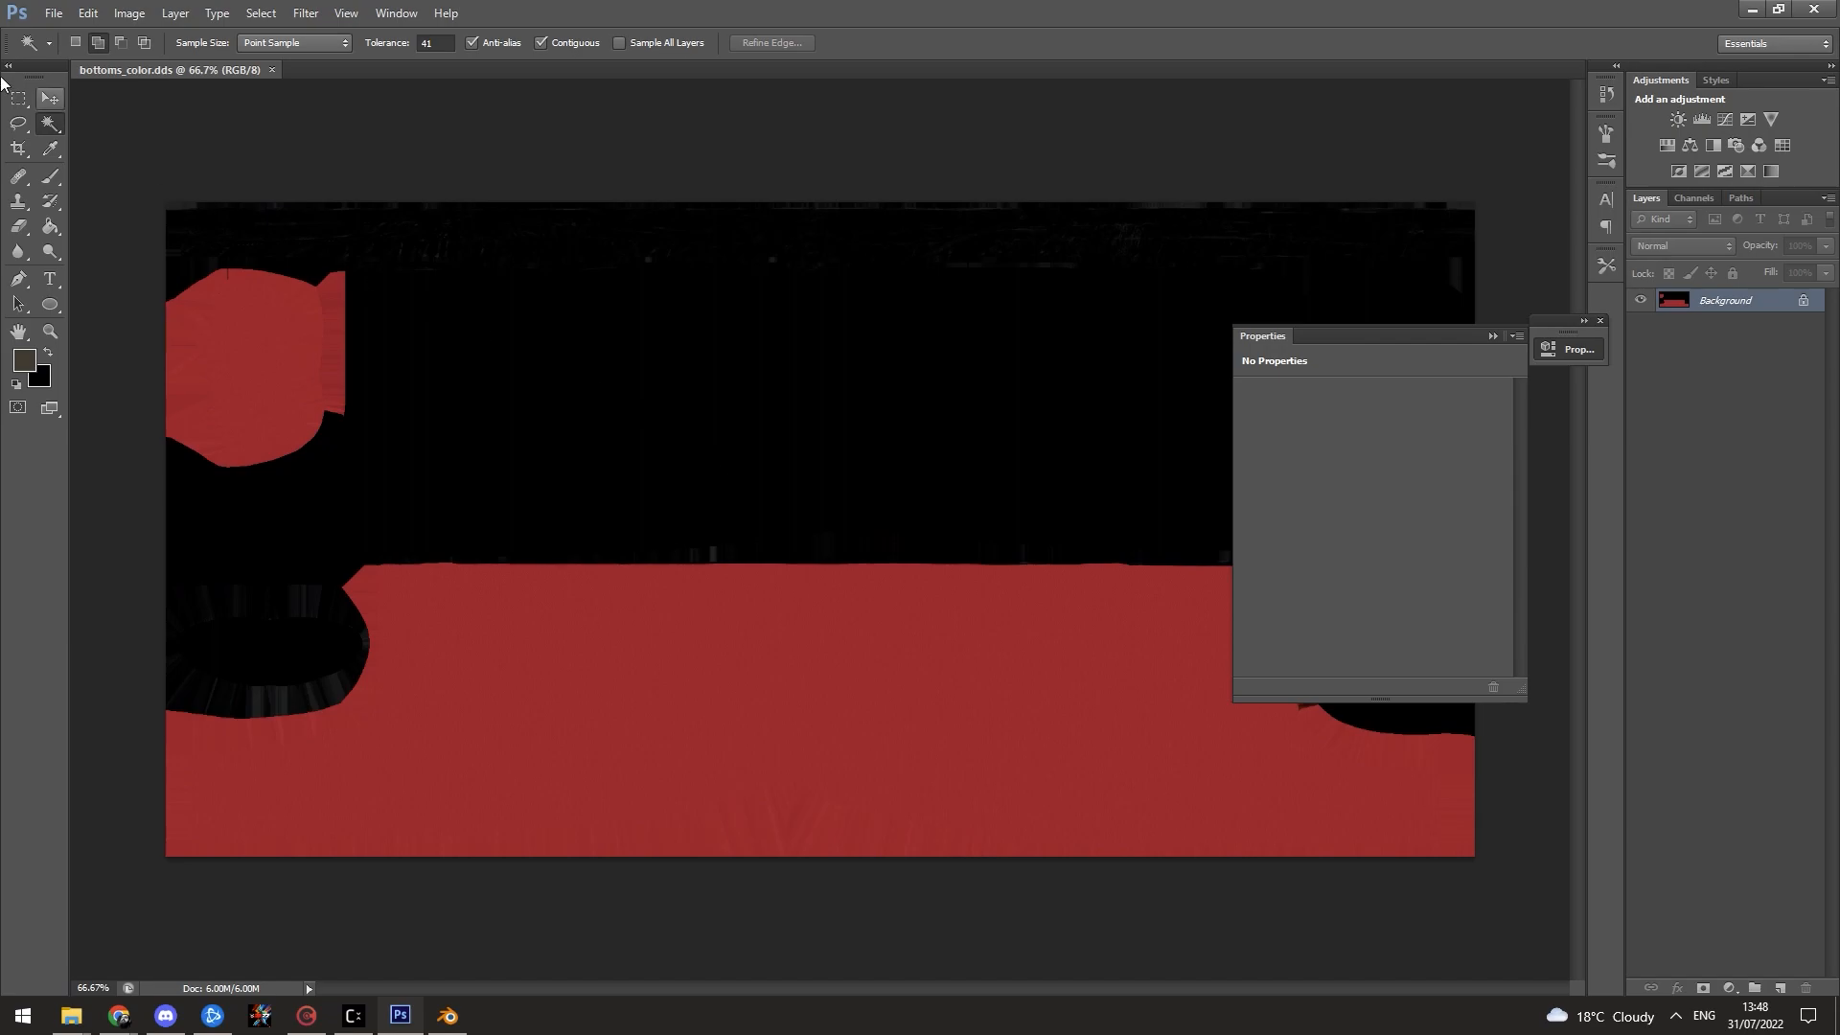
{"action": "left_click", "coordinate": [58, 104]}
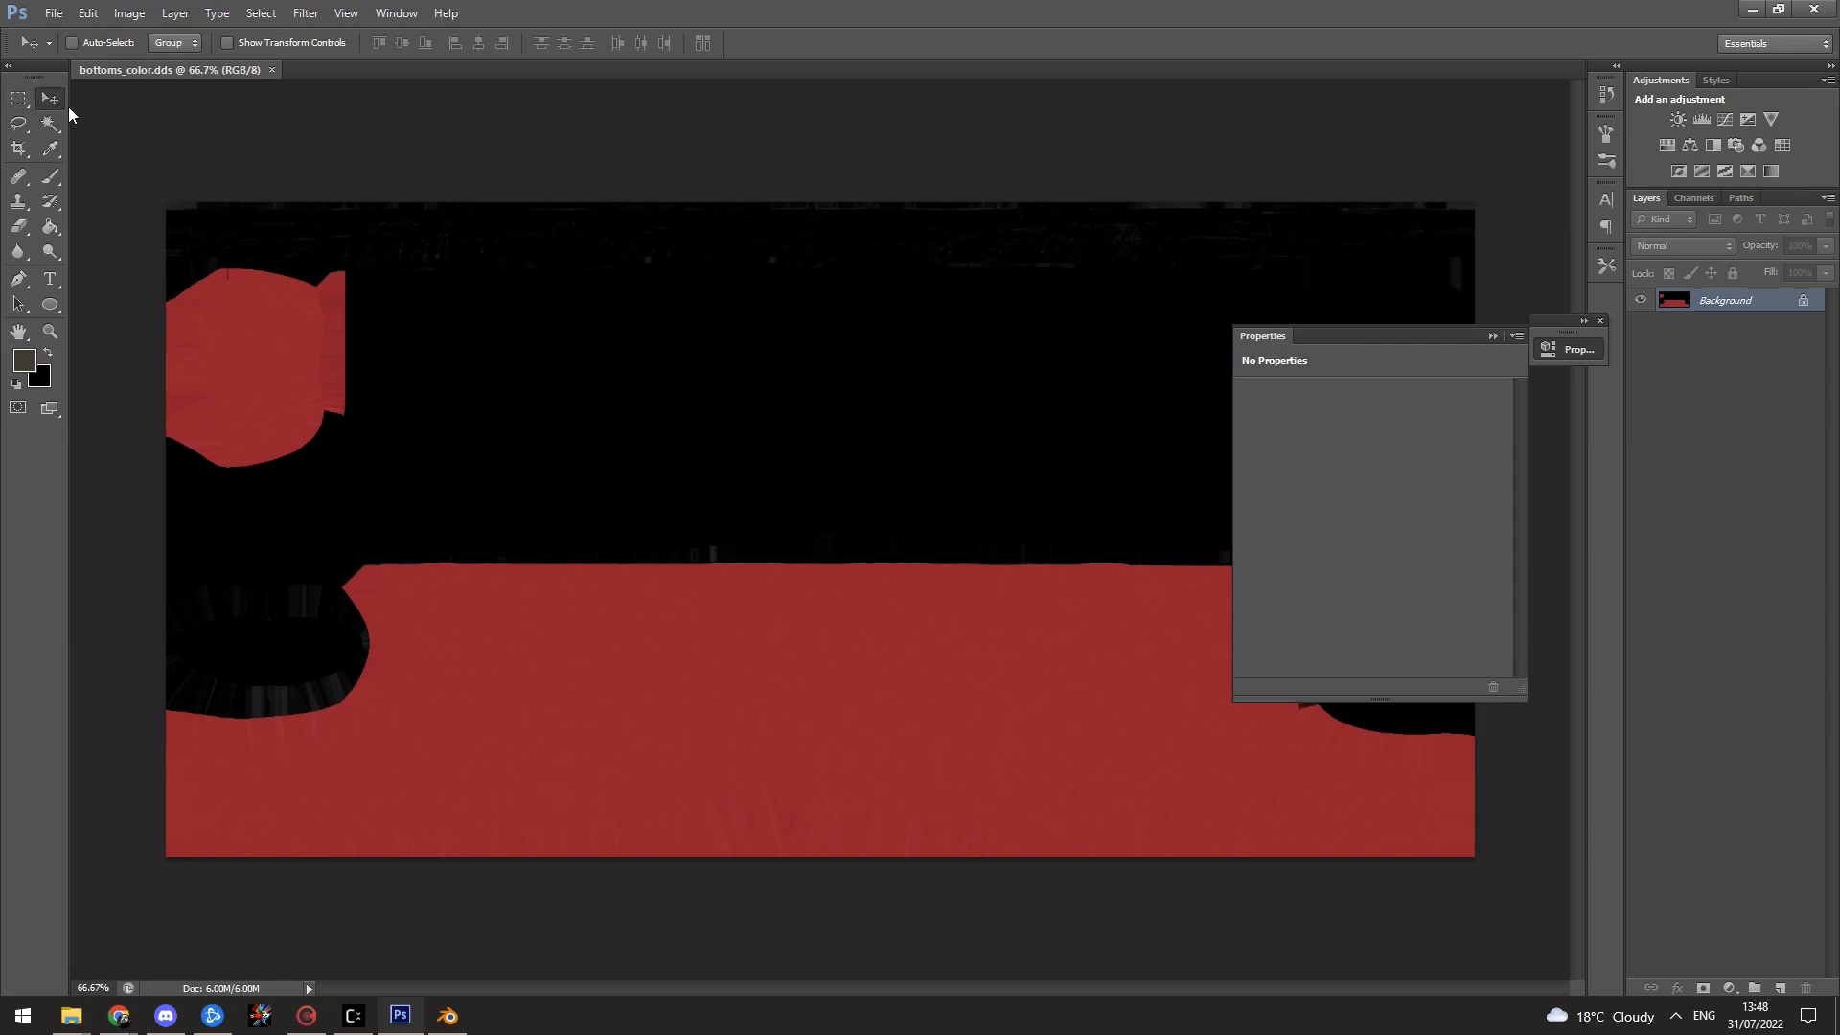
{"action": "left_click", "coordinate": [1493, 336]}
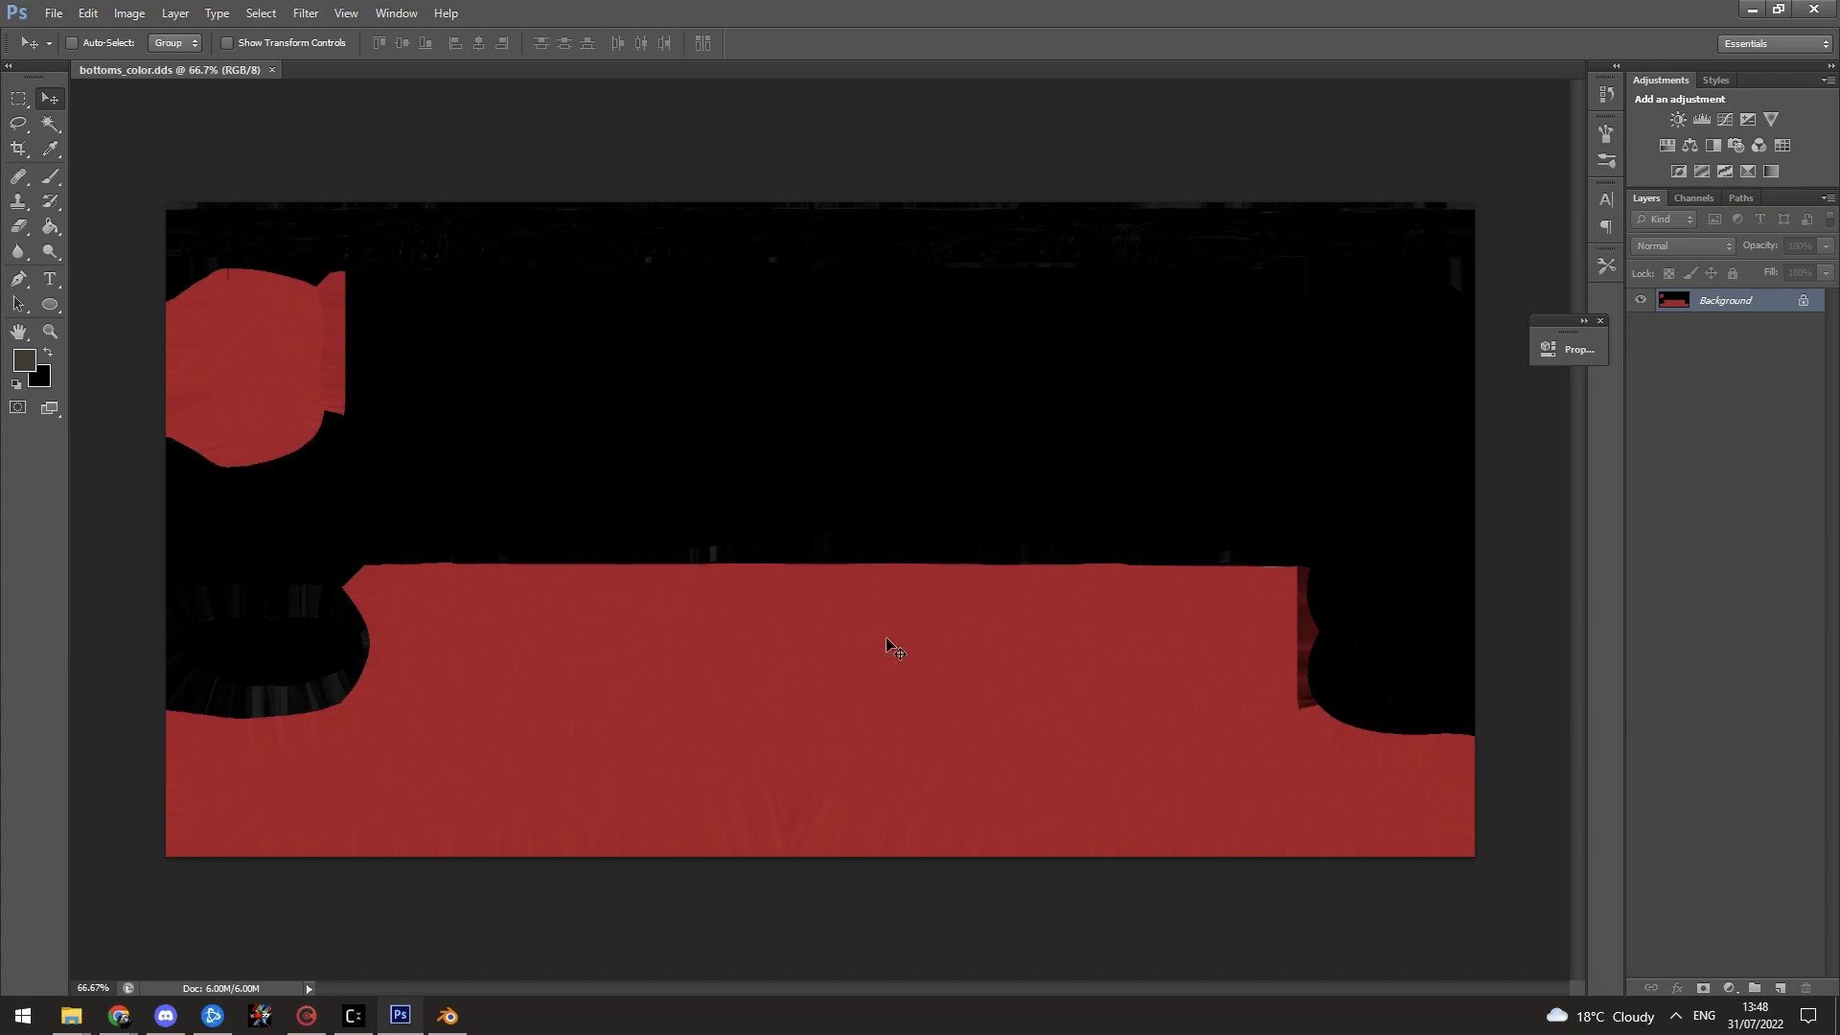
Step: Switch to CakeTools and open 579_Attire.mdl from the 579_Default_Attire folder in the model viewer
{"action": "left_click", "coordinate": [308, 1012]}
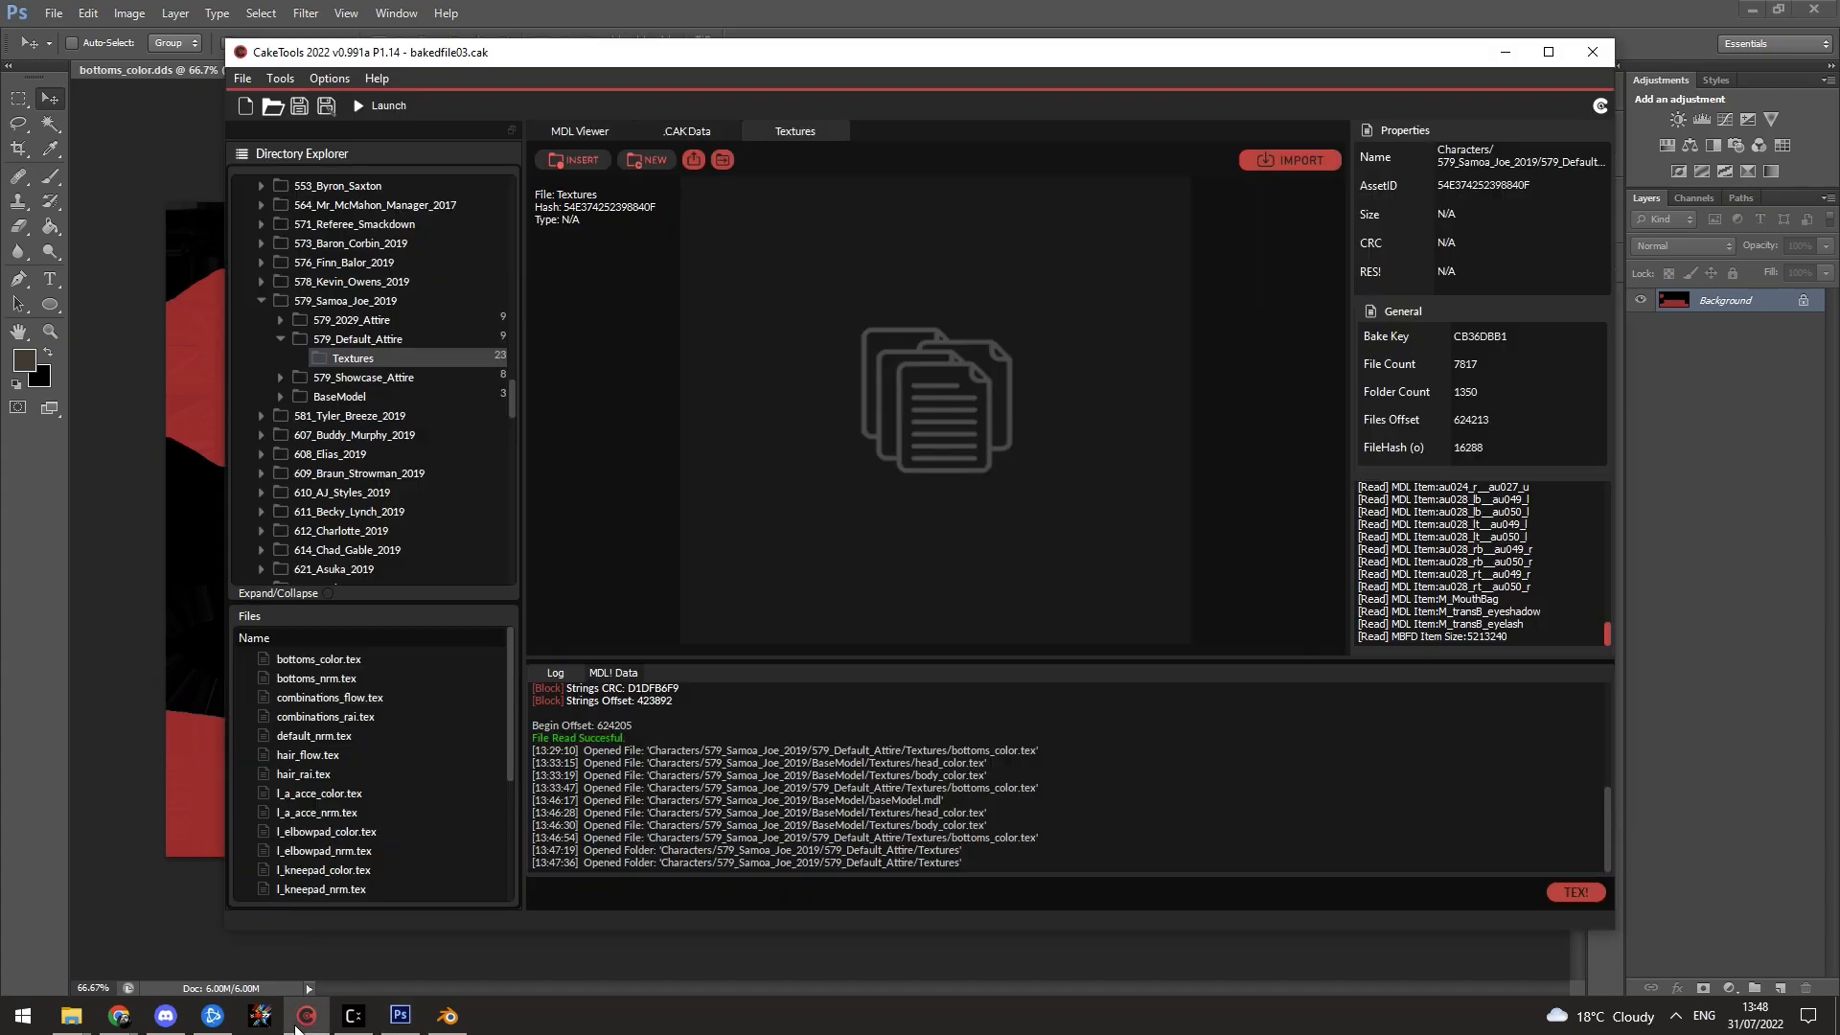
{"action": "left_click", "coordinate": [350, 341]}
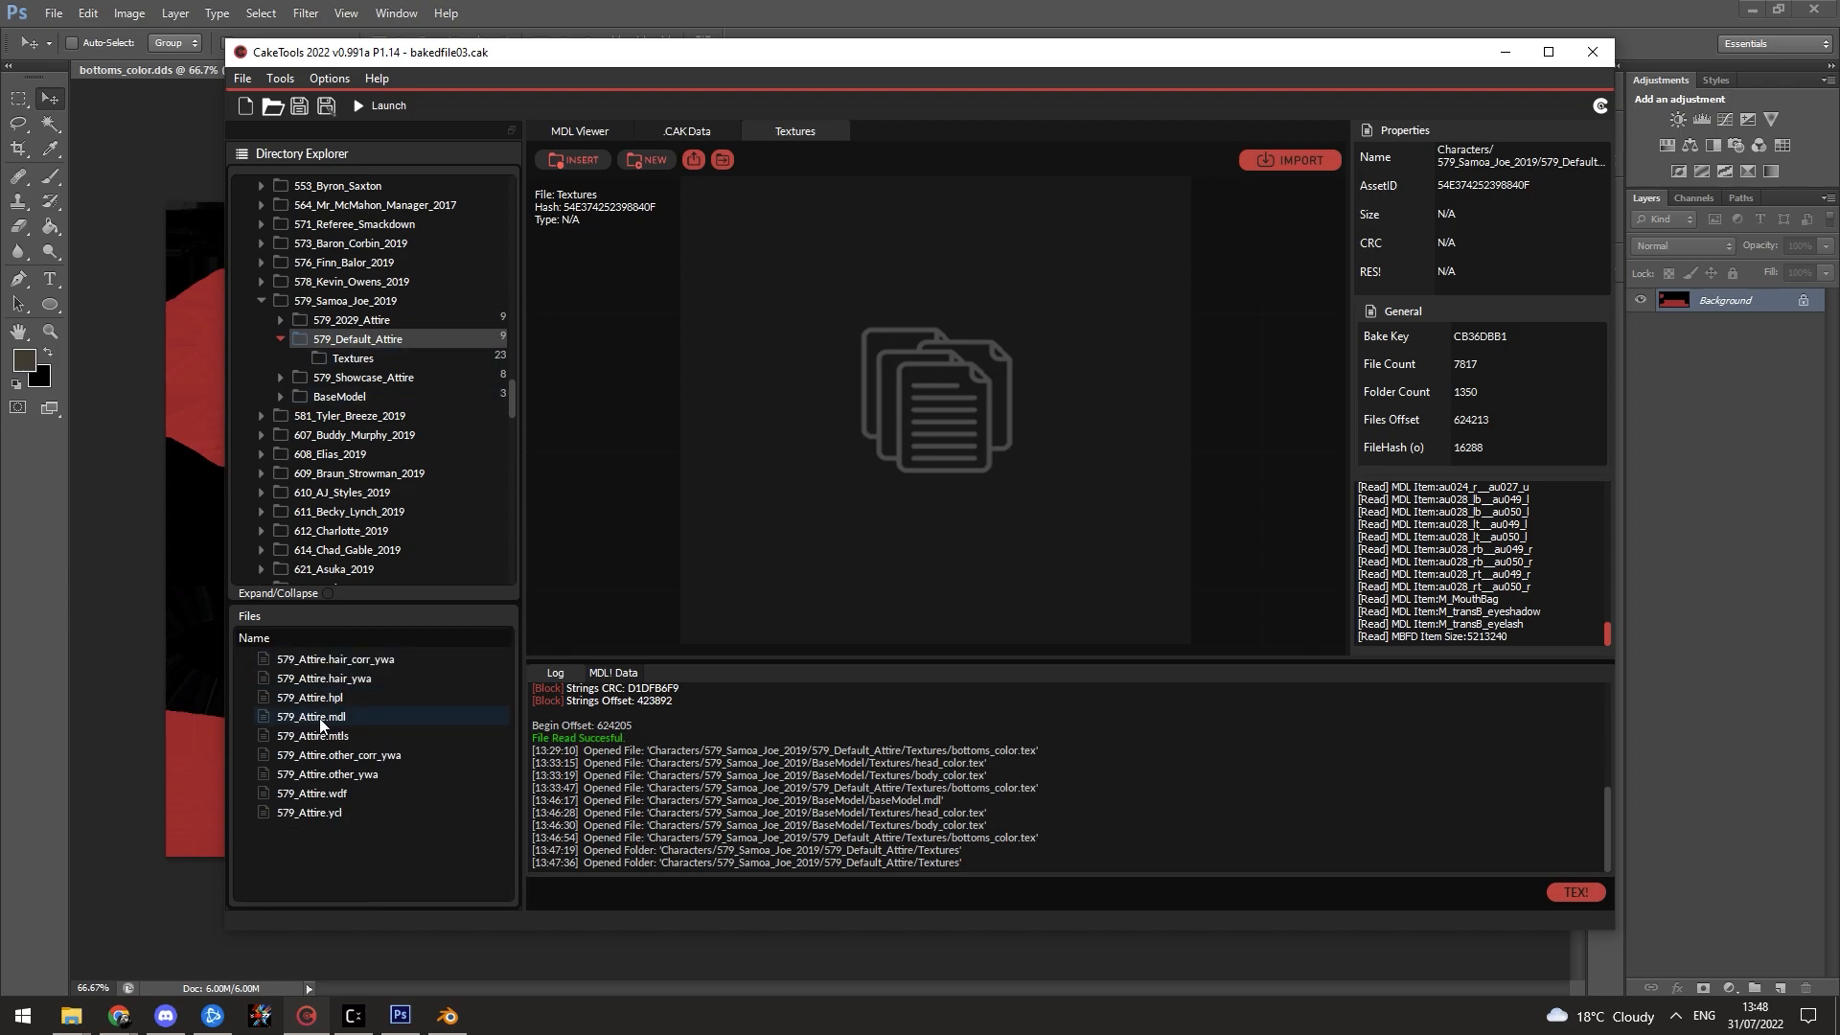
{"action": "left_click", "coordinate": [345, 722]}
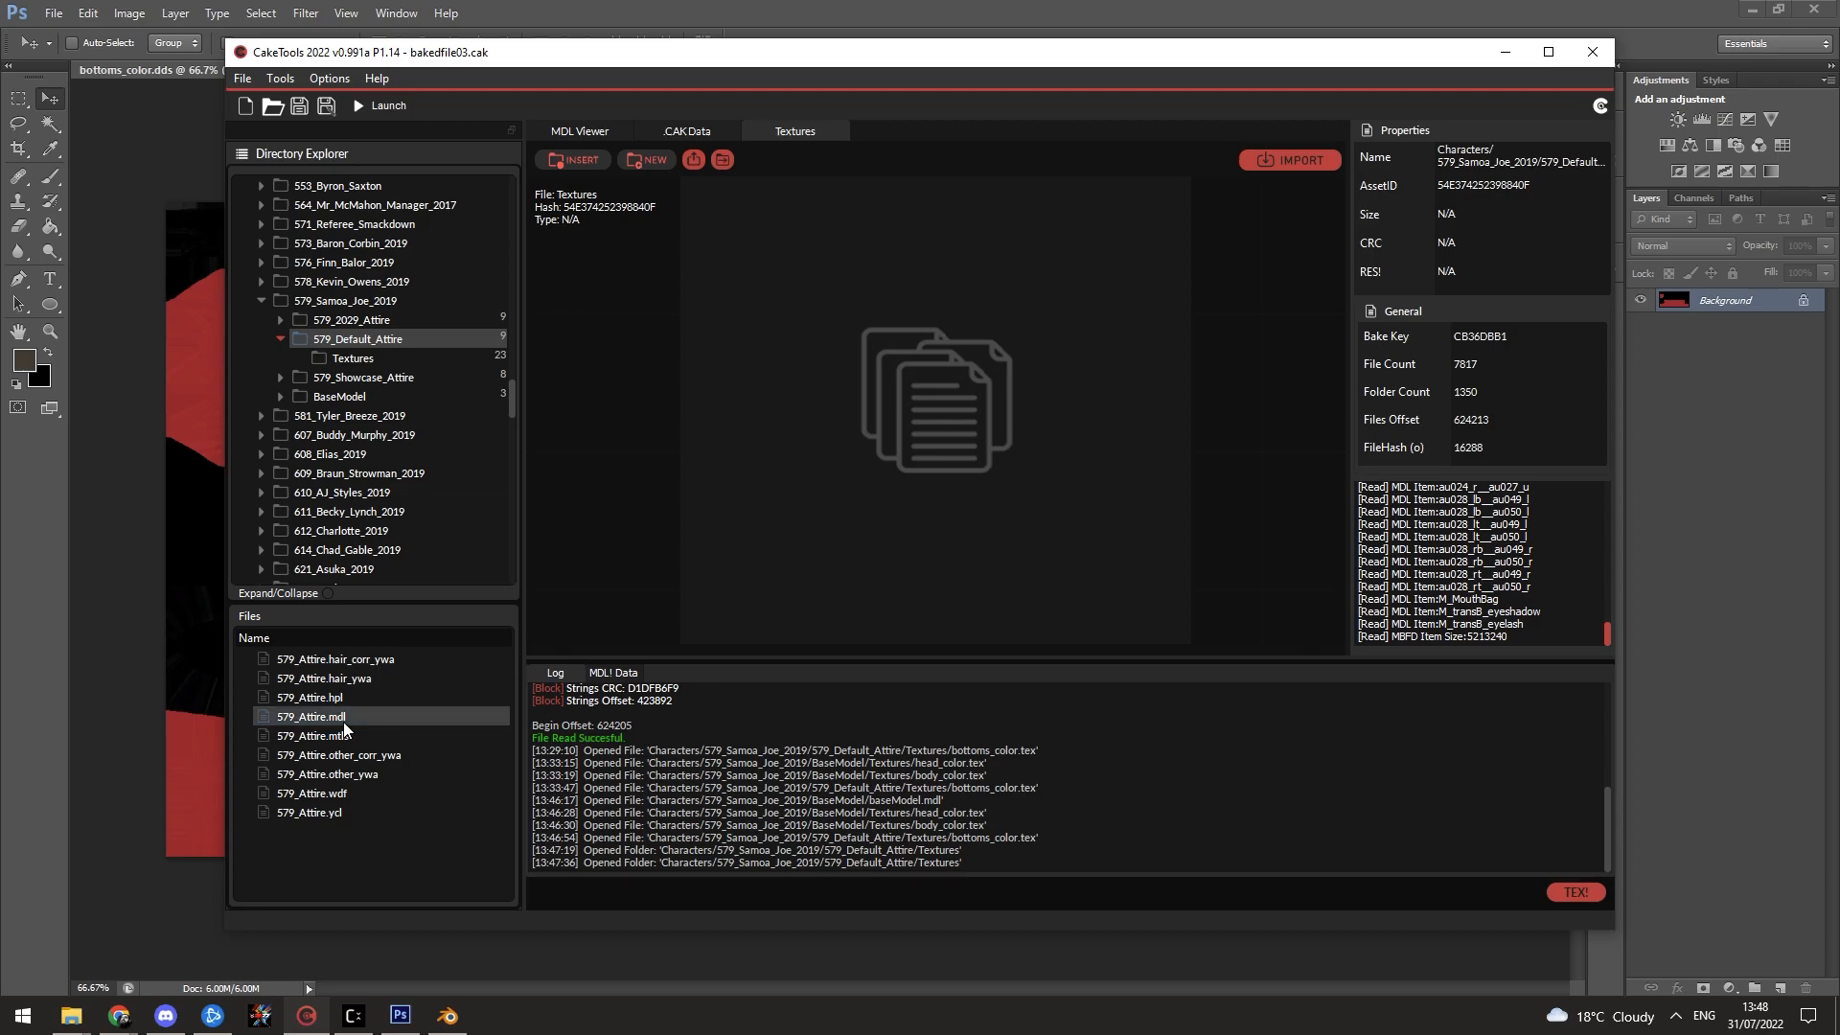
{"action": "left_click_drag", "start_coordinate": [916, 410], "coordinate": [753, 199]}
Step: Export 579_Attire.mdl into the WWE 2K22 Mods > AEW > Samoa Joe folder
{"action": "left_click", "coordinate": [760, 161]}
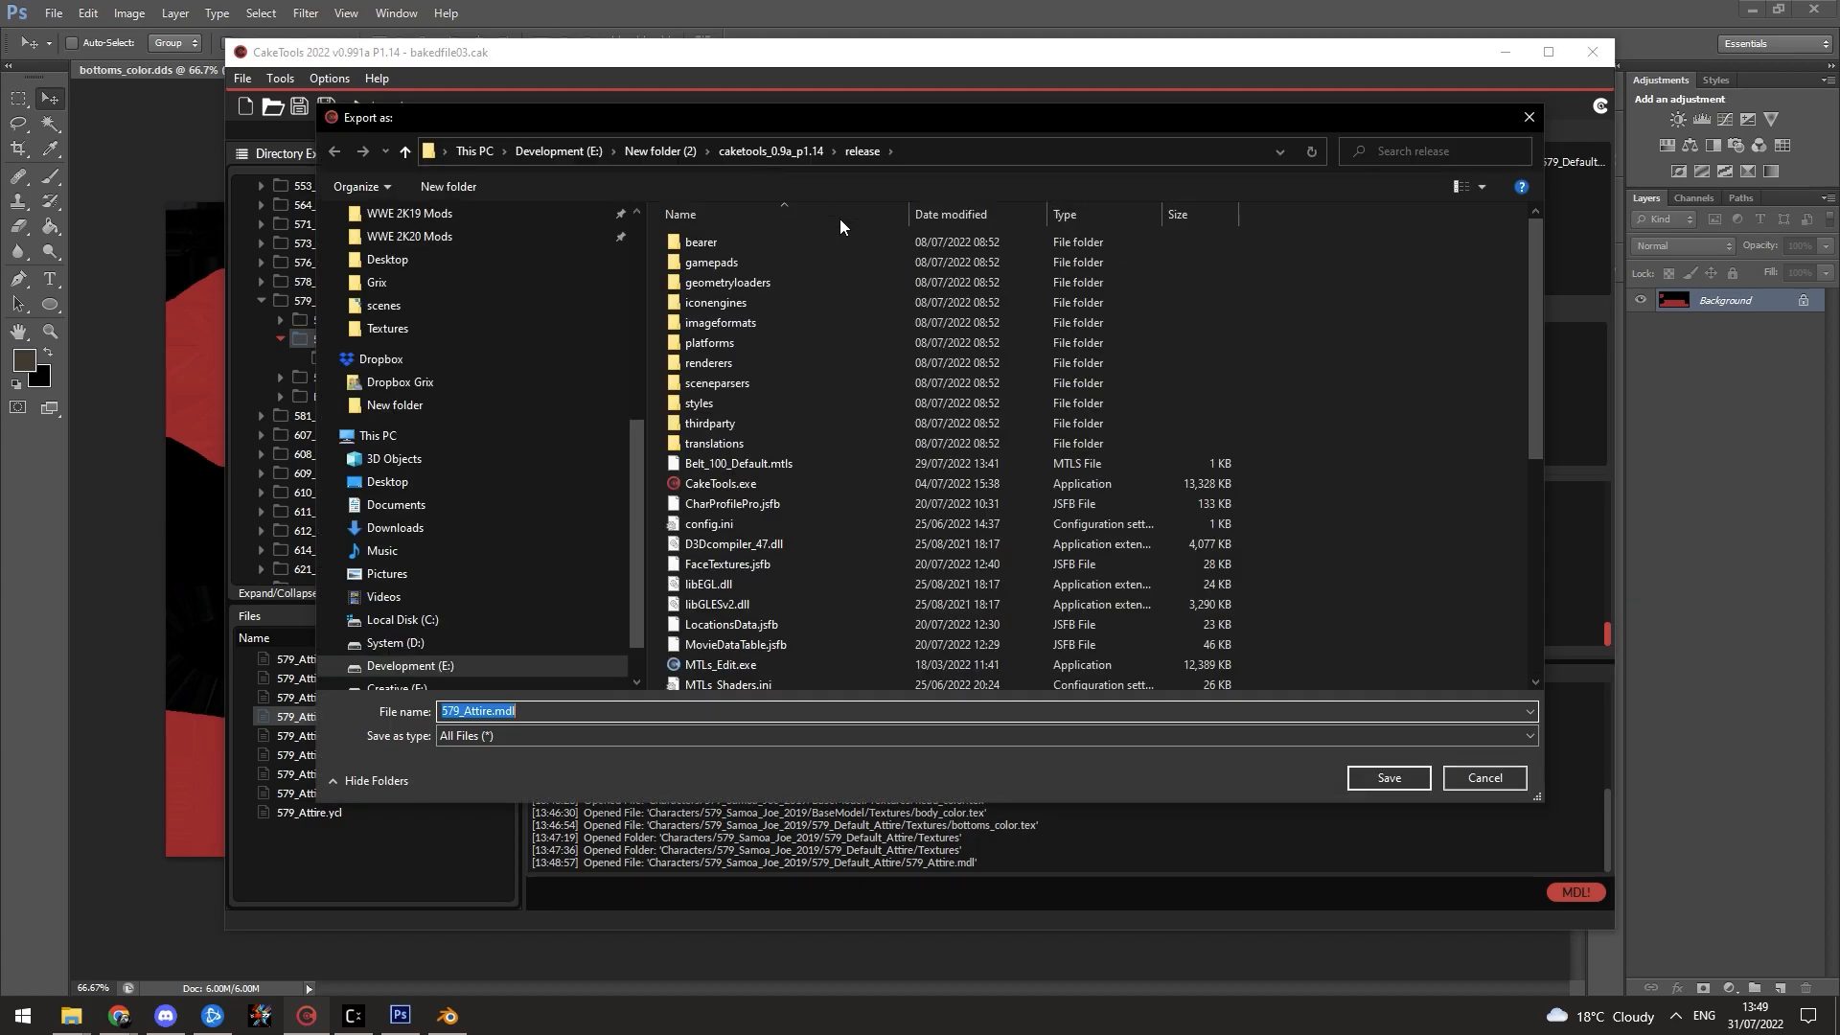
{"action": "scroll", "coordinate": [585, 343], "scroll_direction": "up", "scroll_amount": 2}
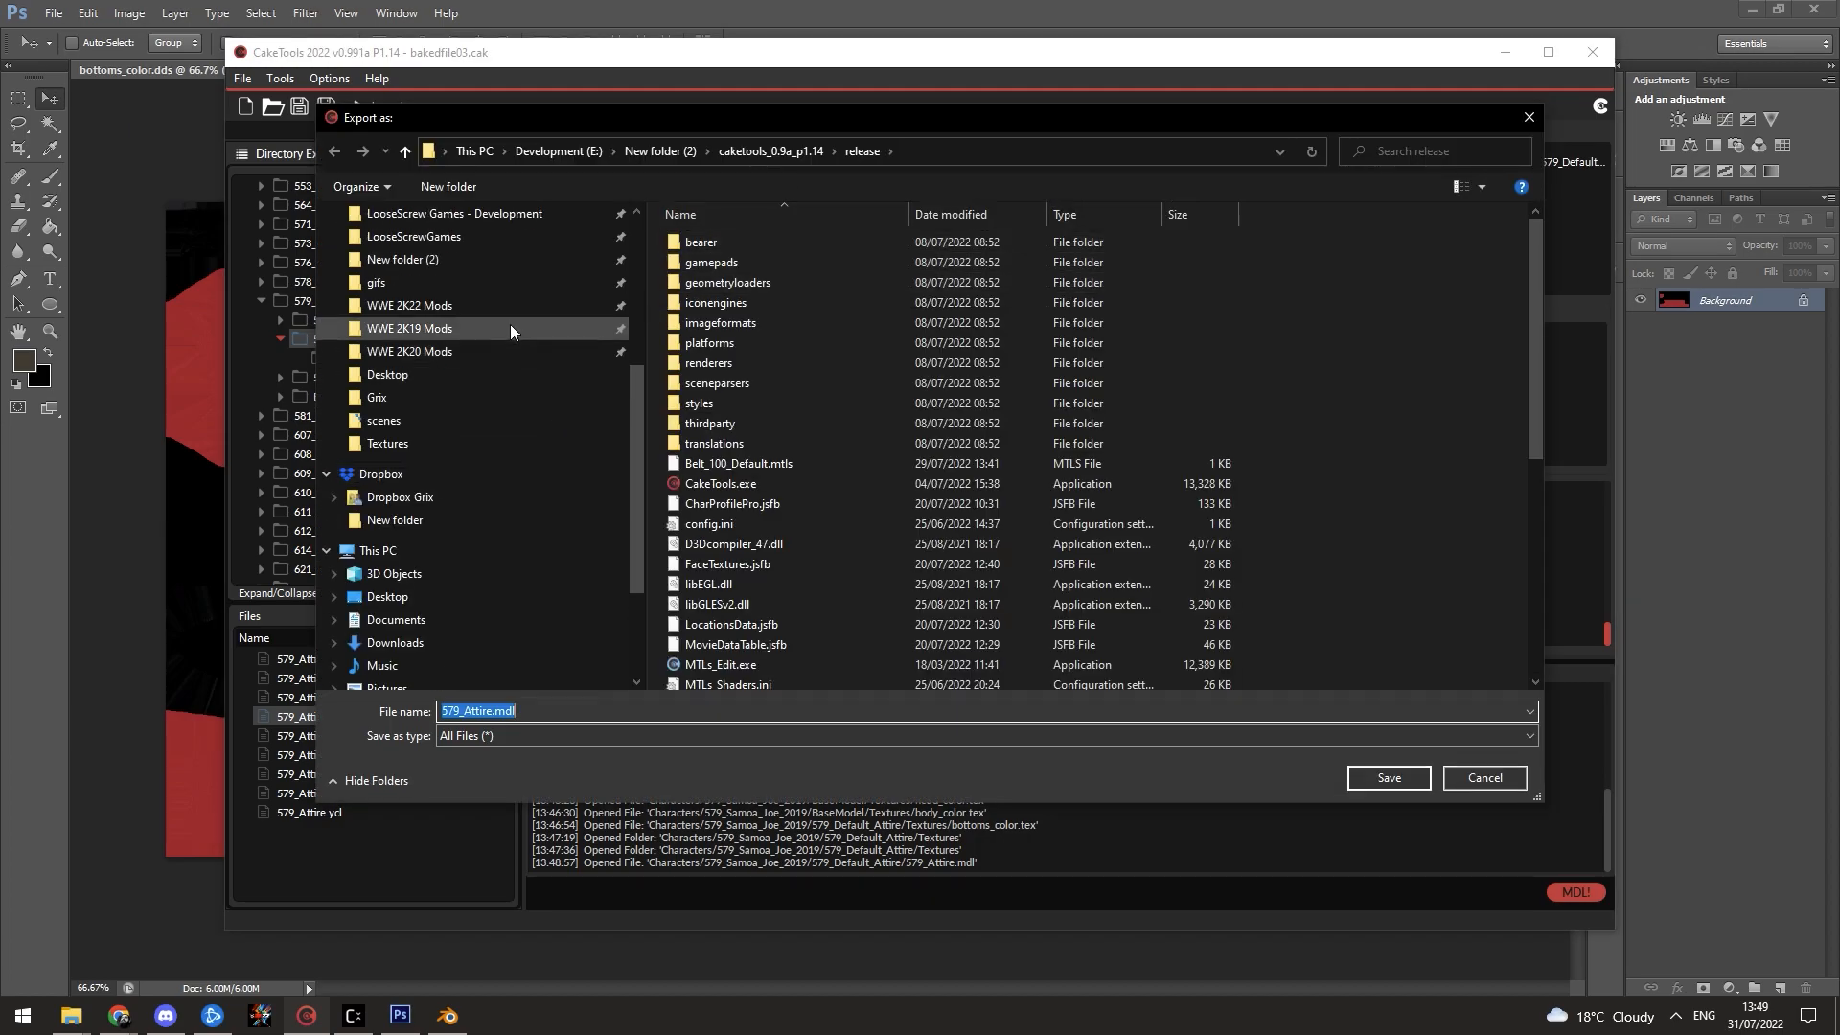
{"action": "left_click", "coordinate": [504, 306]}
{"action": "double_click", "coordinate": [825, 259]}
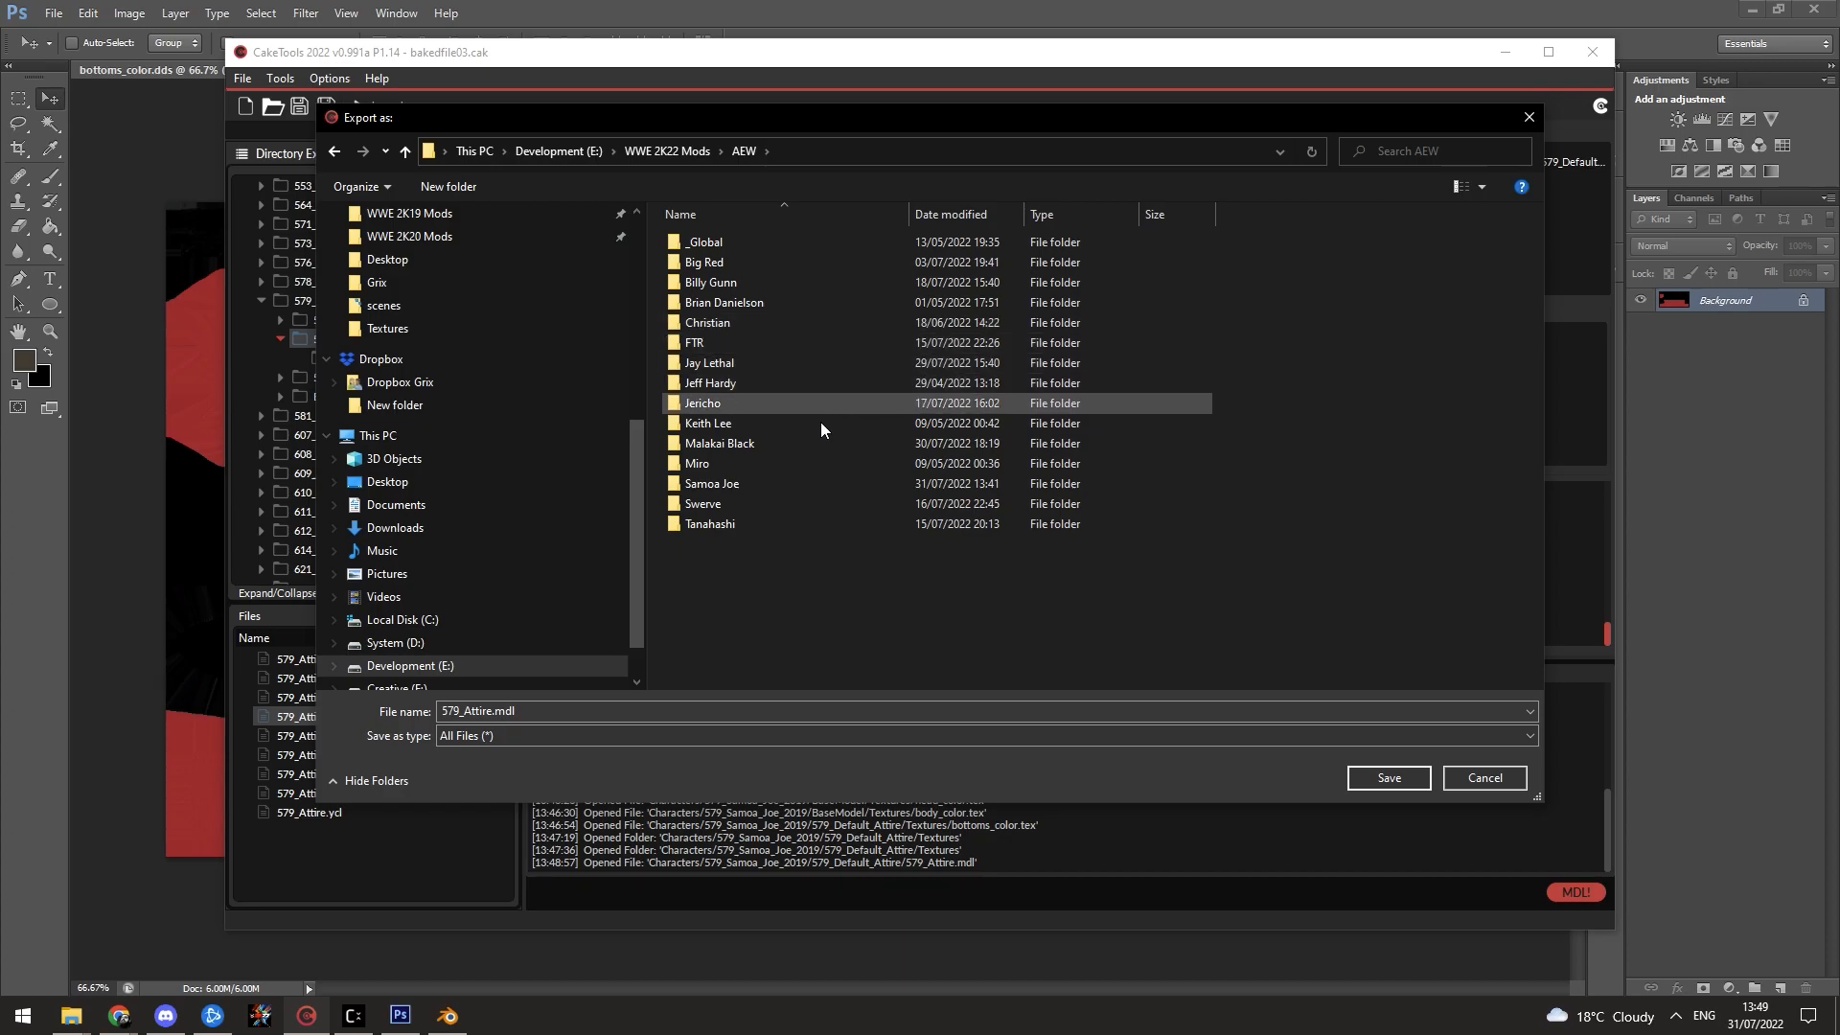
{"action": "double_click", "coordinate": [782, 484]}
{"action": "left_click", "coordinate": [1370, 781]}
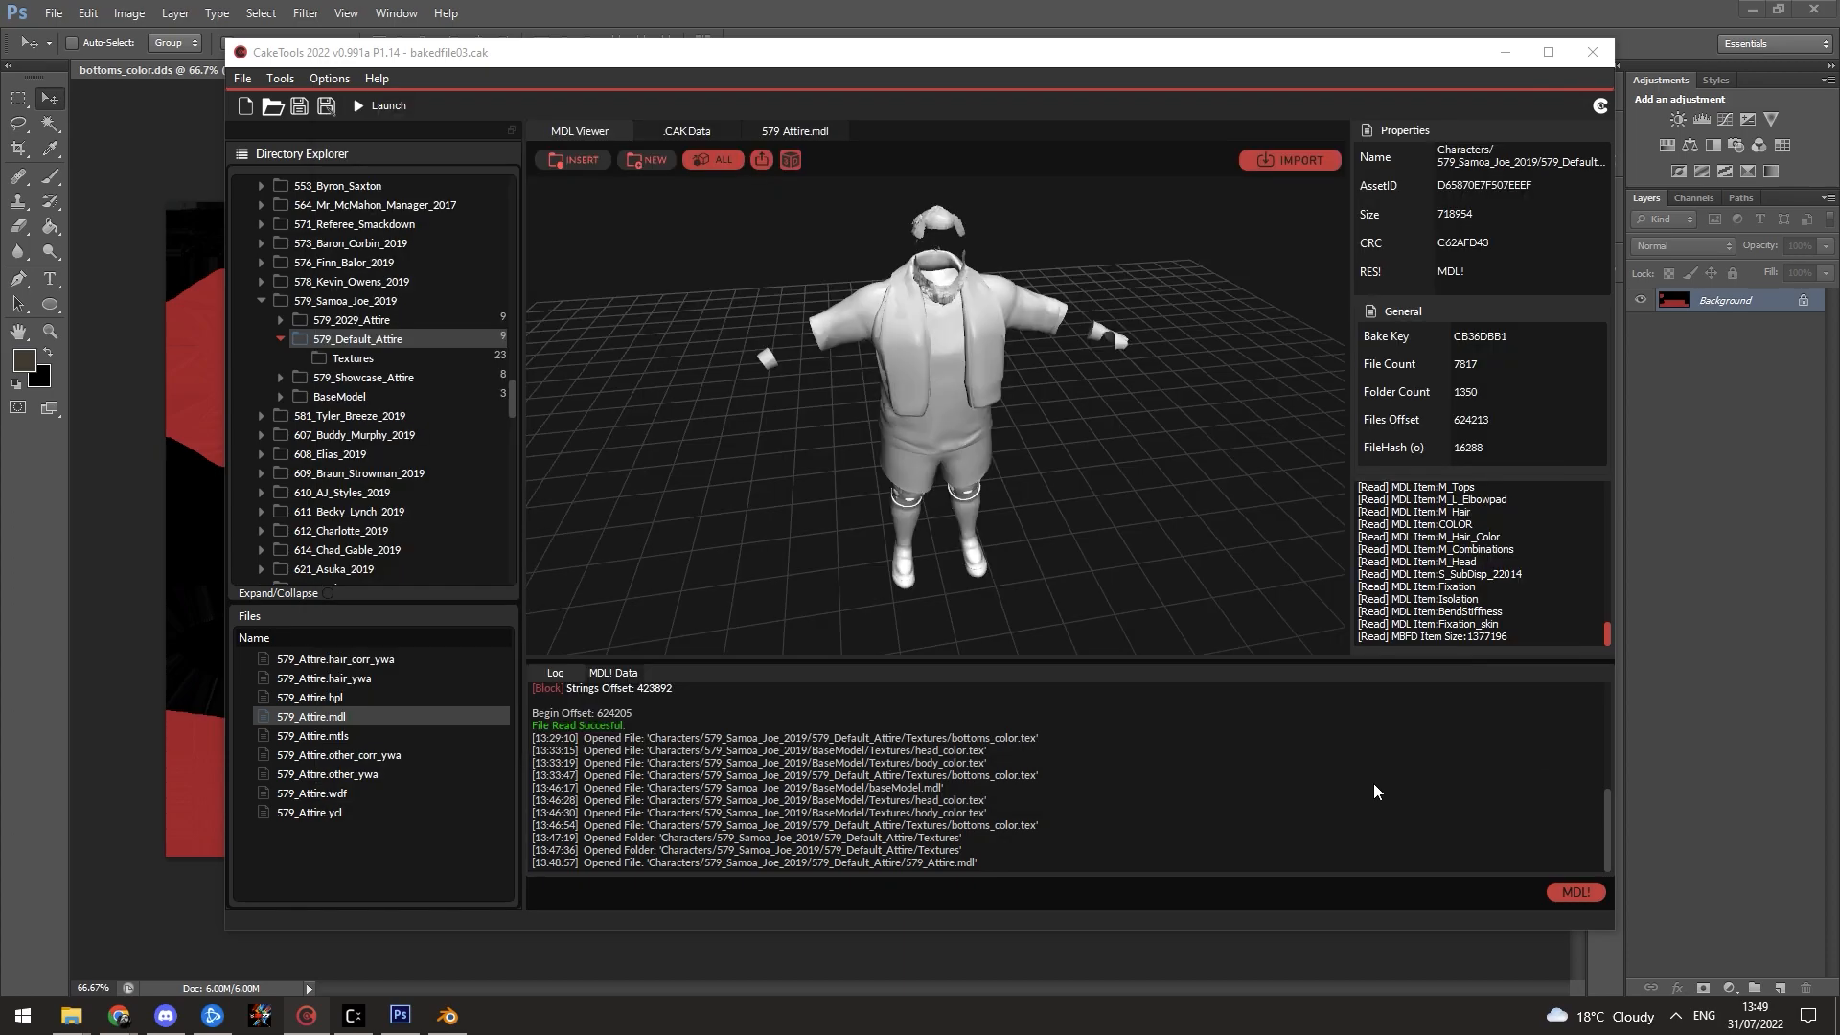
{"action": "left_click", "coordinate": [971, 523]}
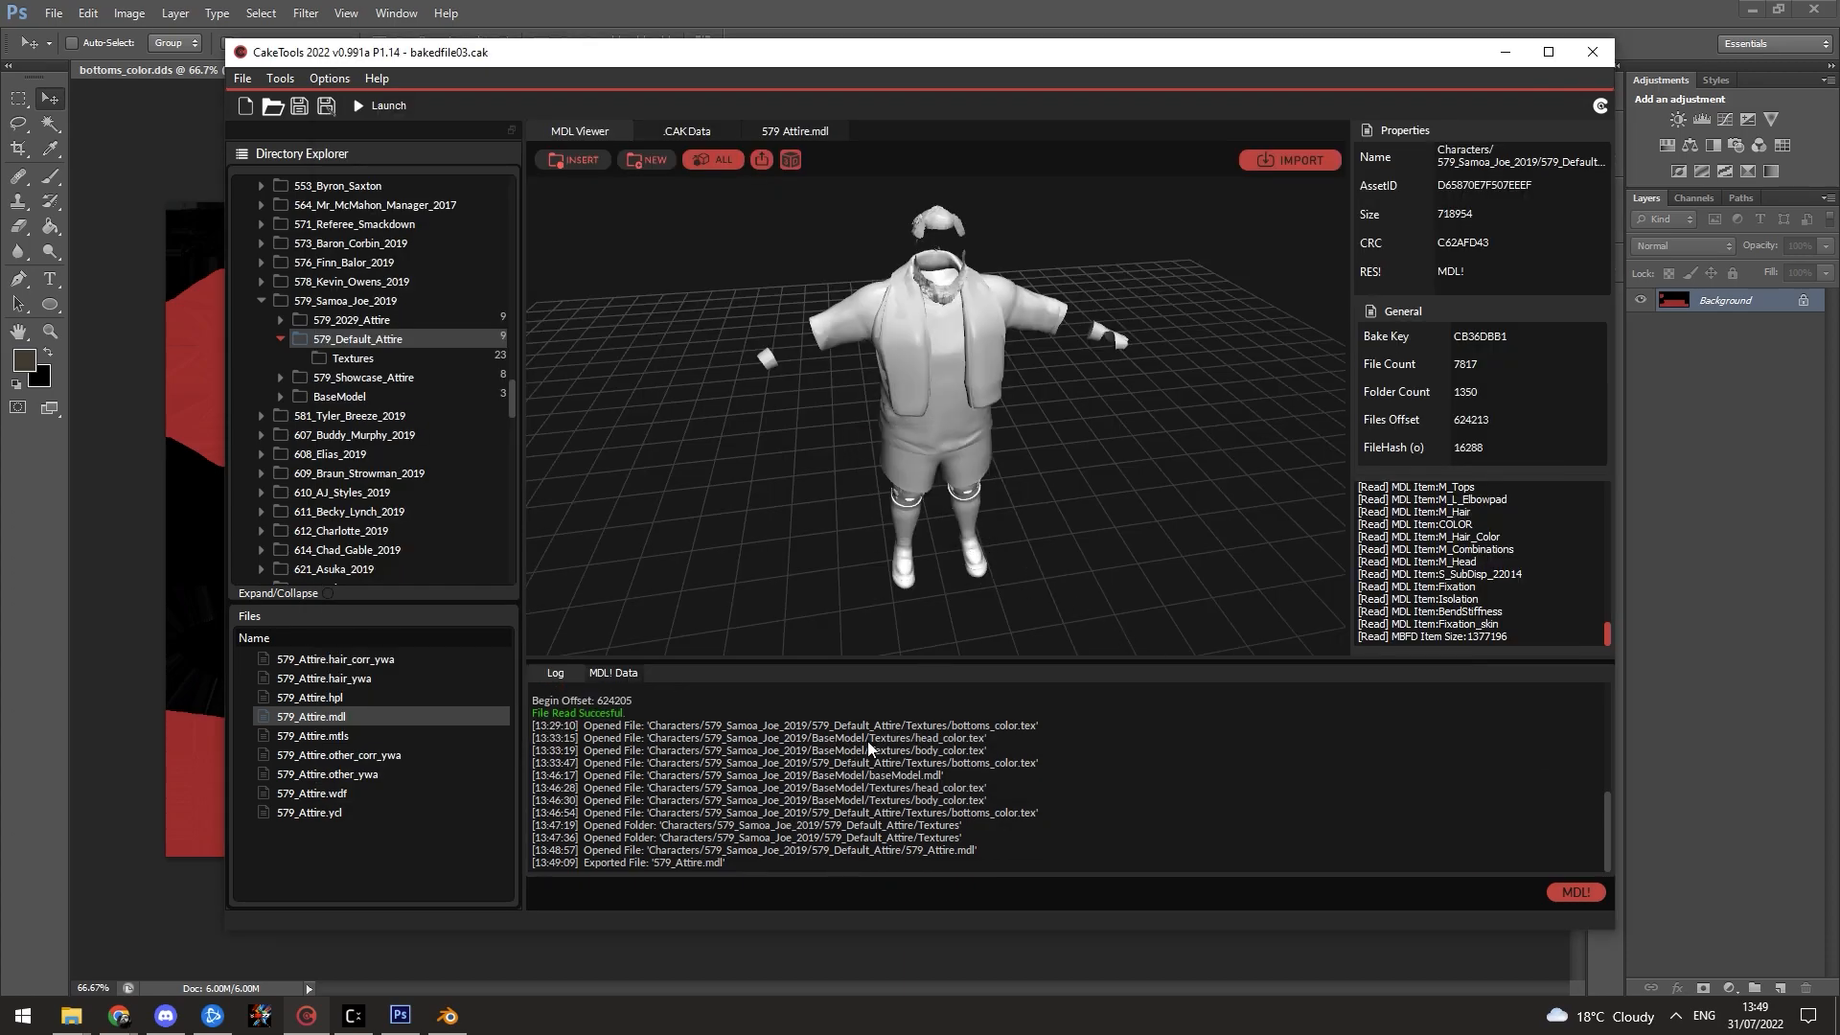
Step: Switch to Blender and import 579_Attire.mdl from WWE 2K22 Mods > AEW > Samoa Joe as a WWE2K22 MDL
{"action": "left_click", "coordinate": [448, 1017]}
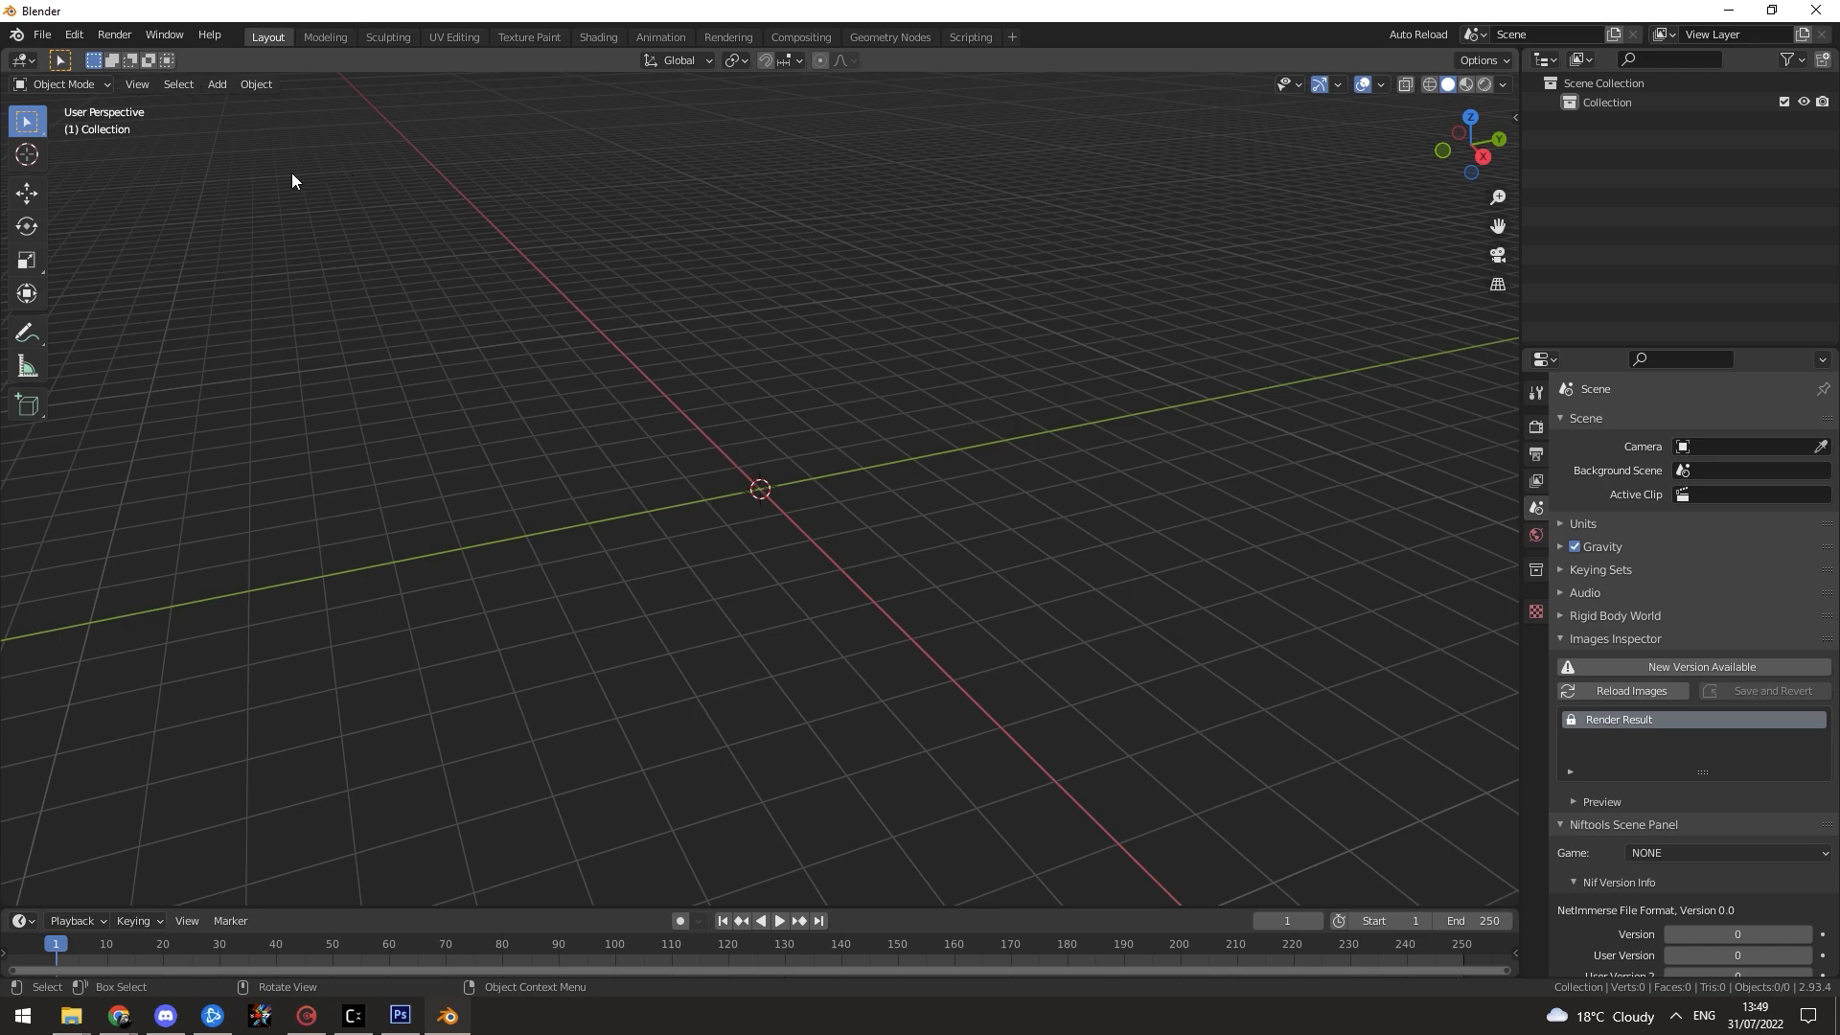
{"action": "left_click", "coordinate": [41, 38]}
{"action": "mouse_move", "coordinate": [160, 303]}
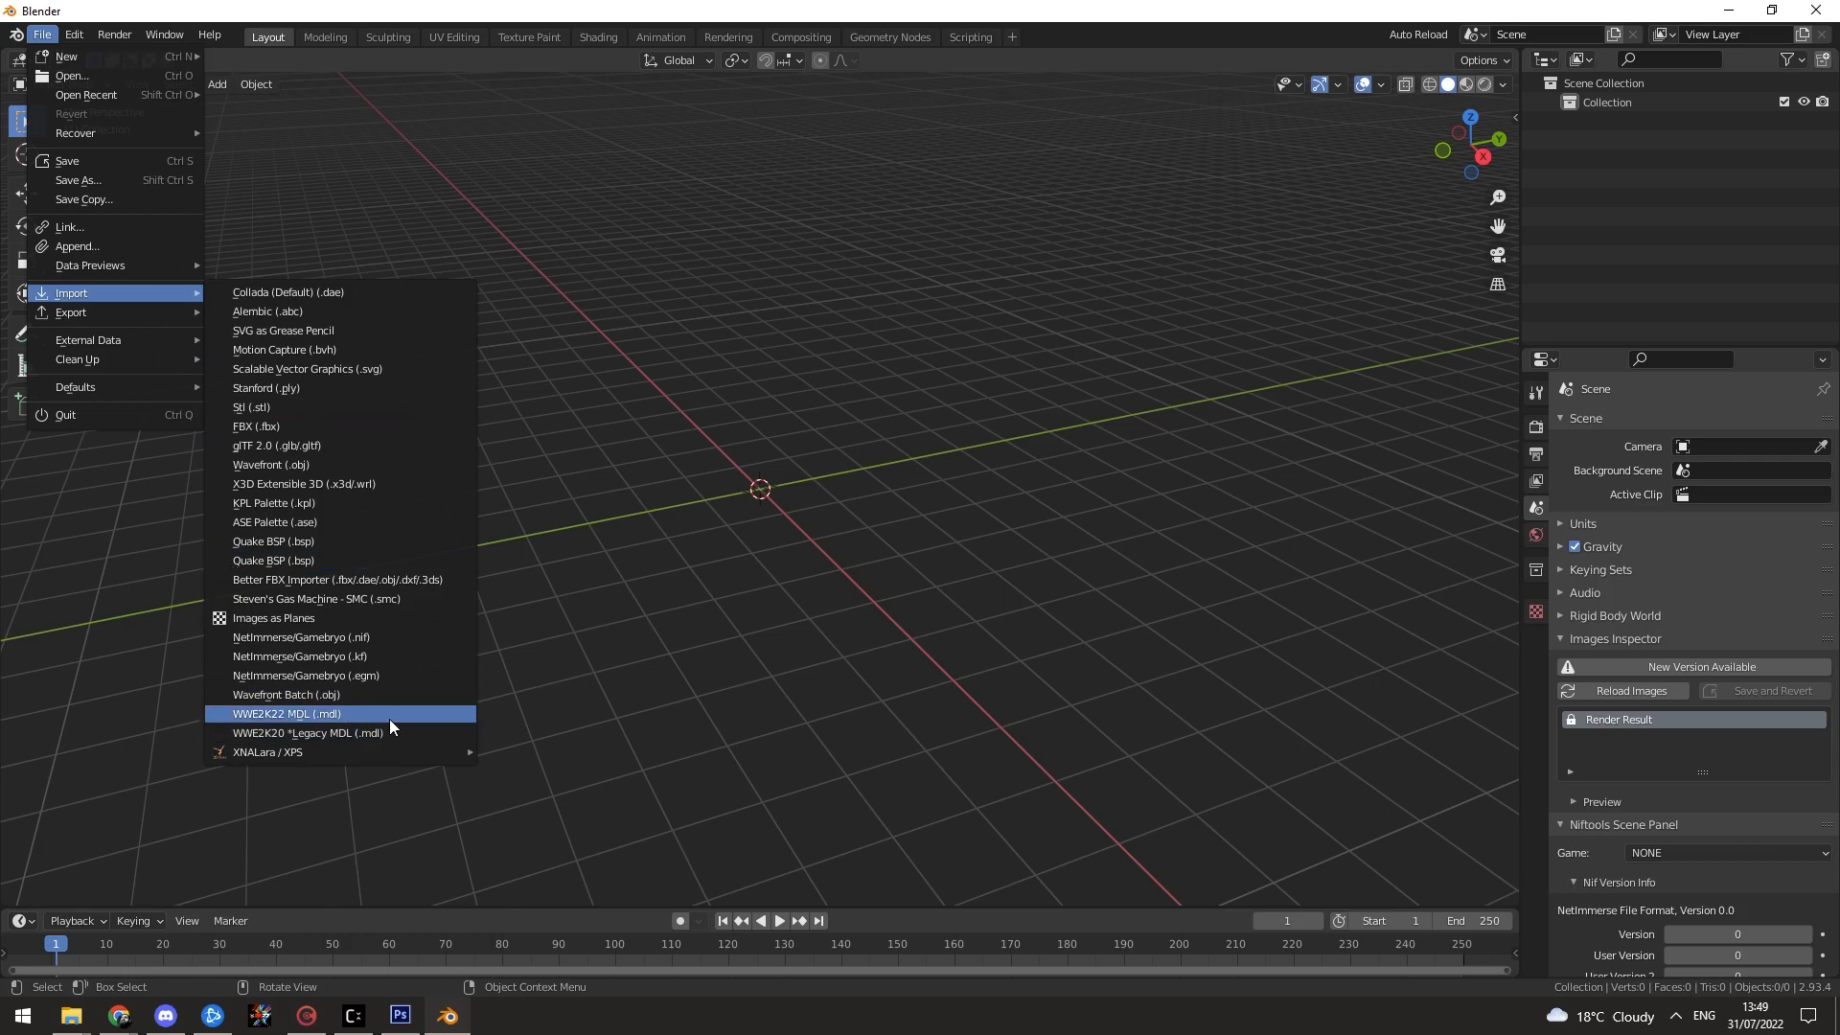
{"action": "left_click", "coordinate": [389, 717]}
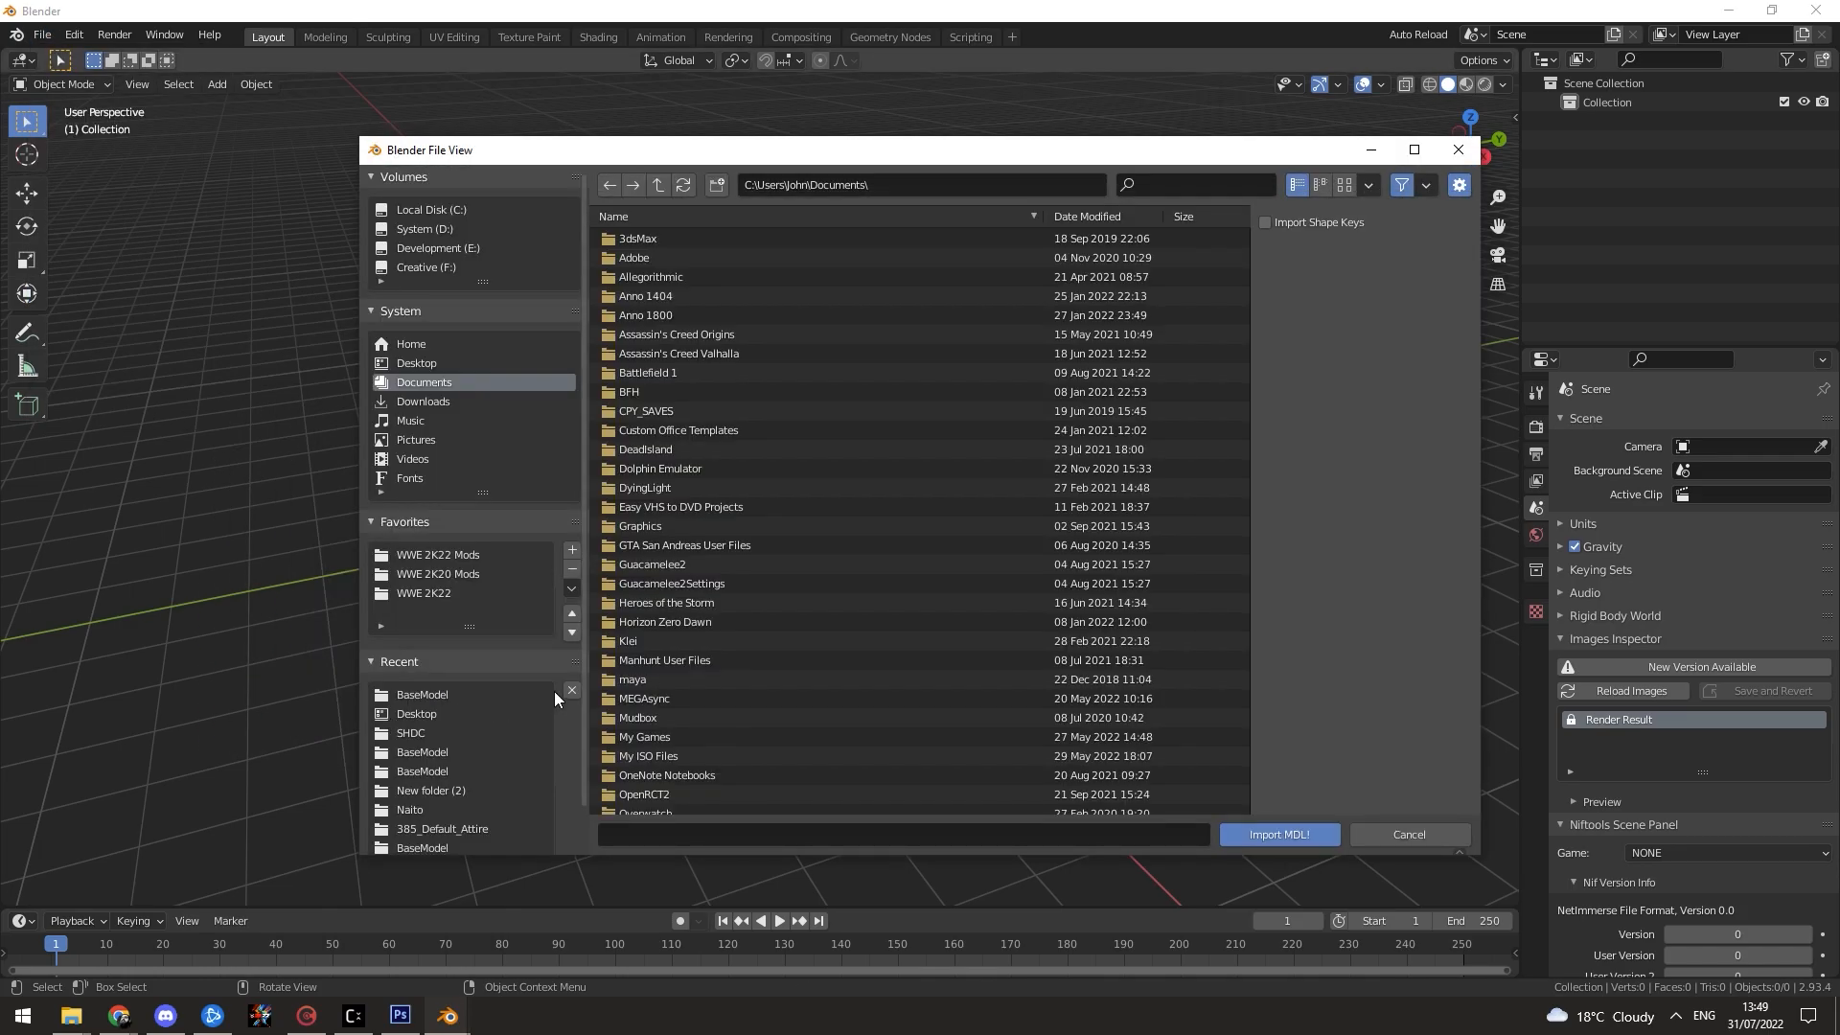
{"action": "left_click", "coordinate": [480, 555]}
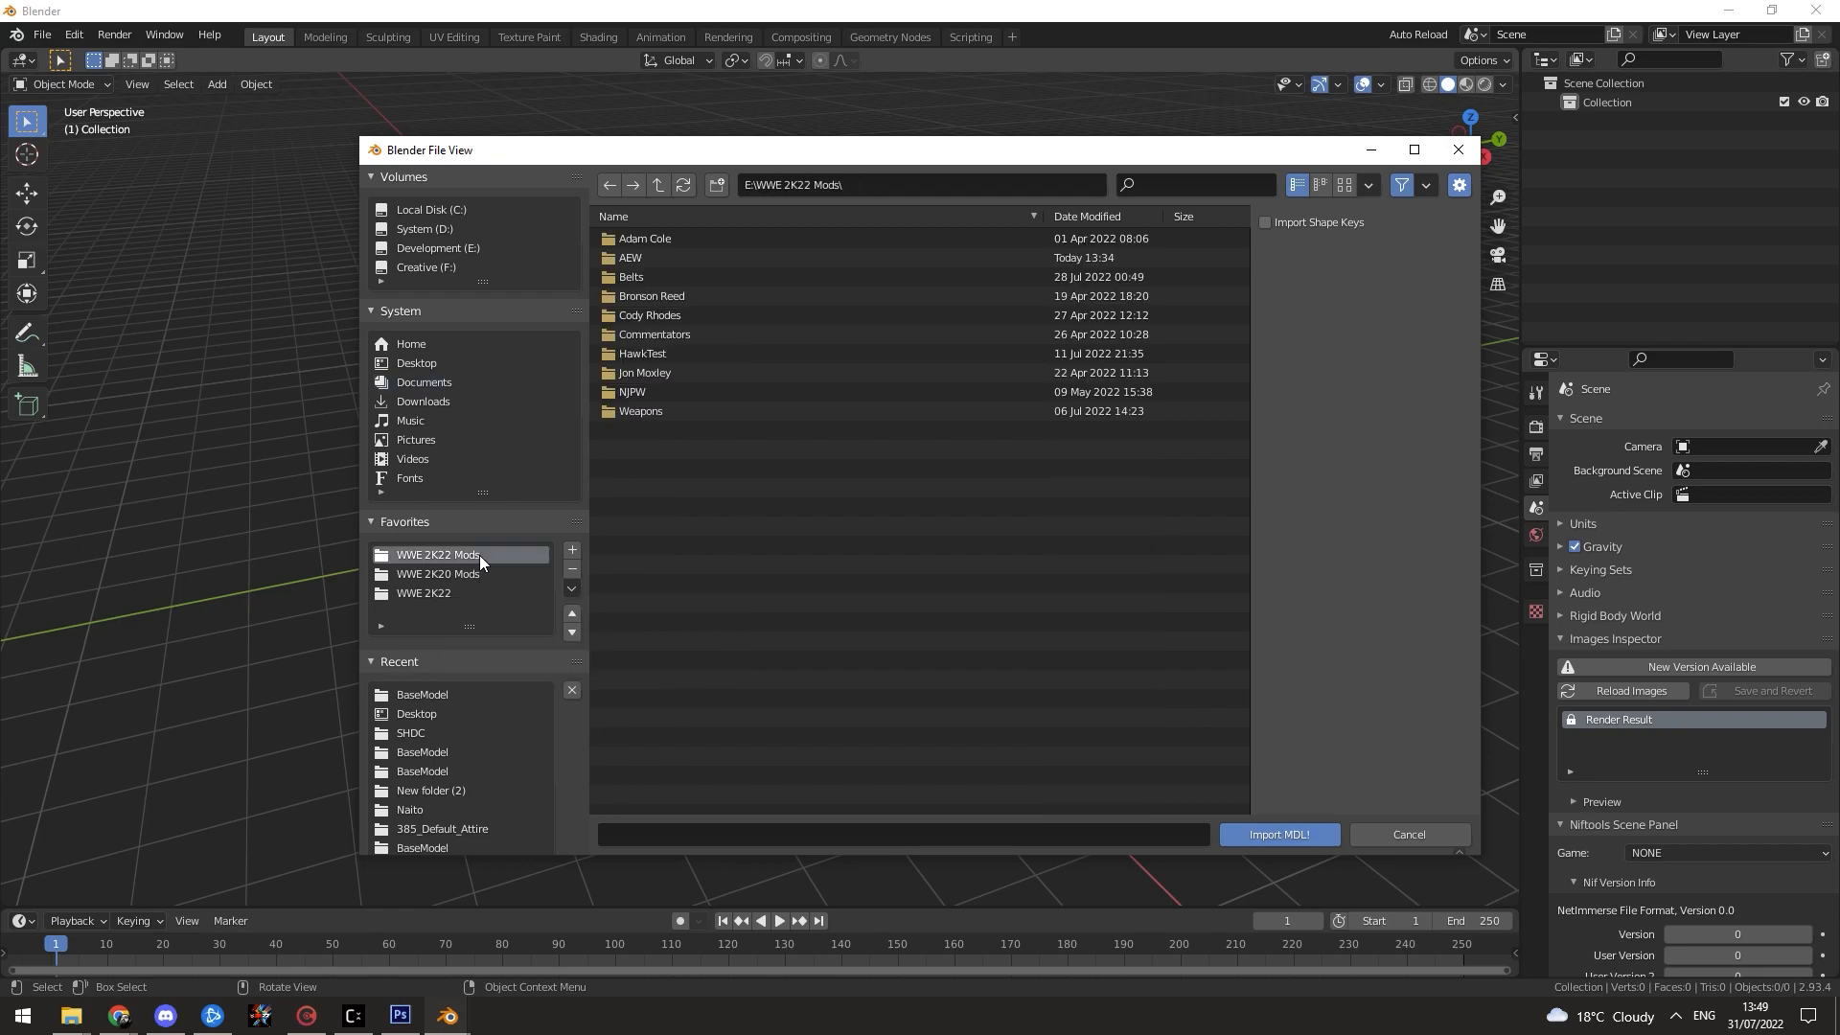
{"action": "double_click", "coordinate": [665, 259]}
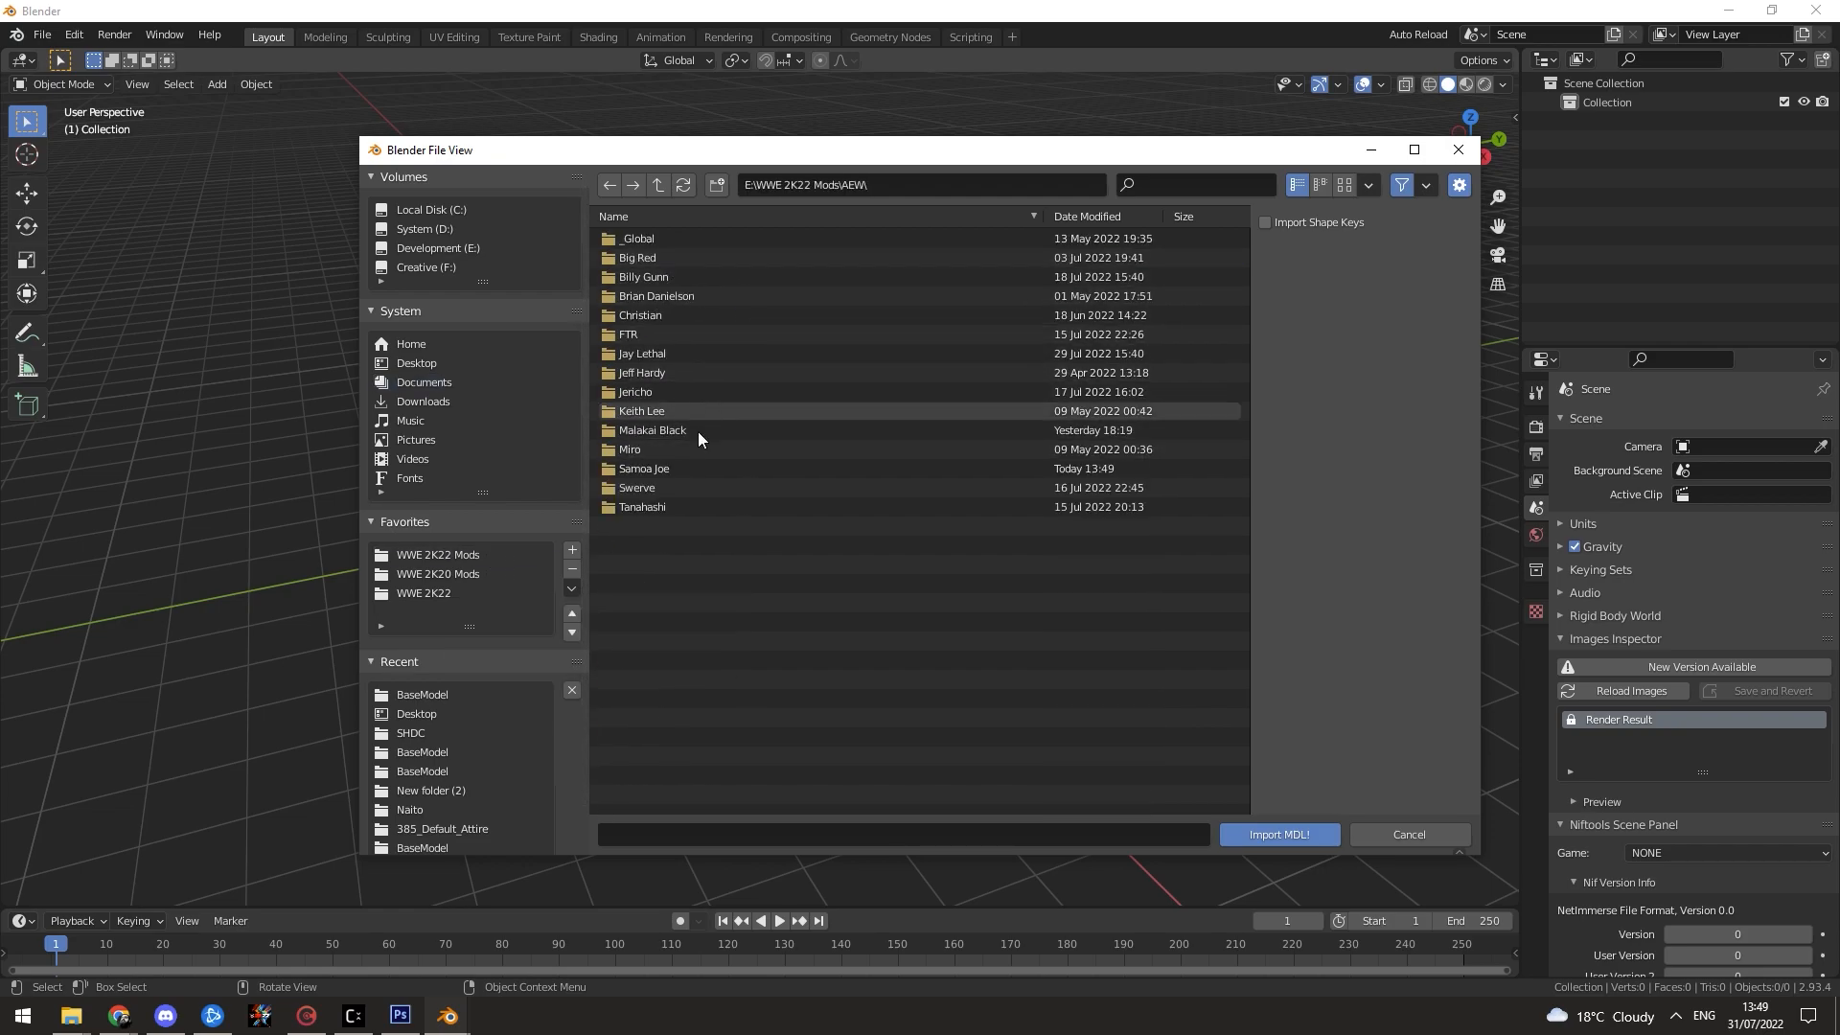
{"action": "double_click", "coordinate": [681, 468]}
{"action": "left_click", "coordinate": [721, 260]}
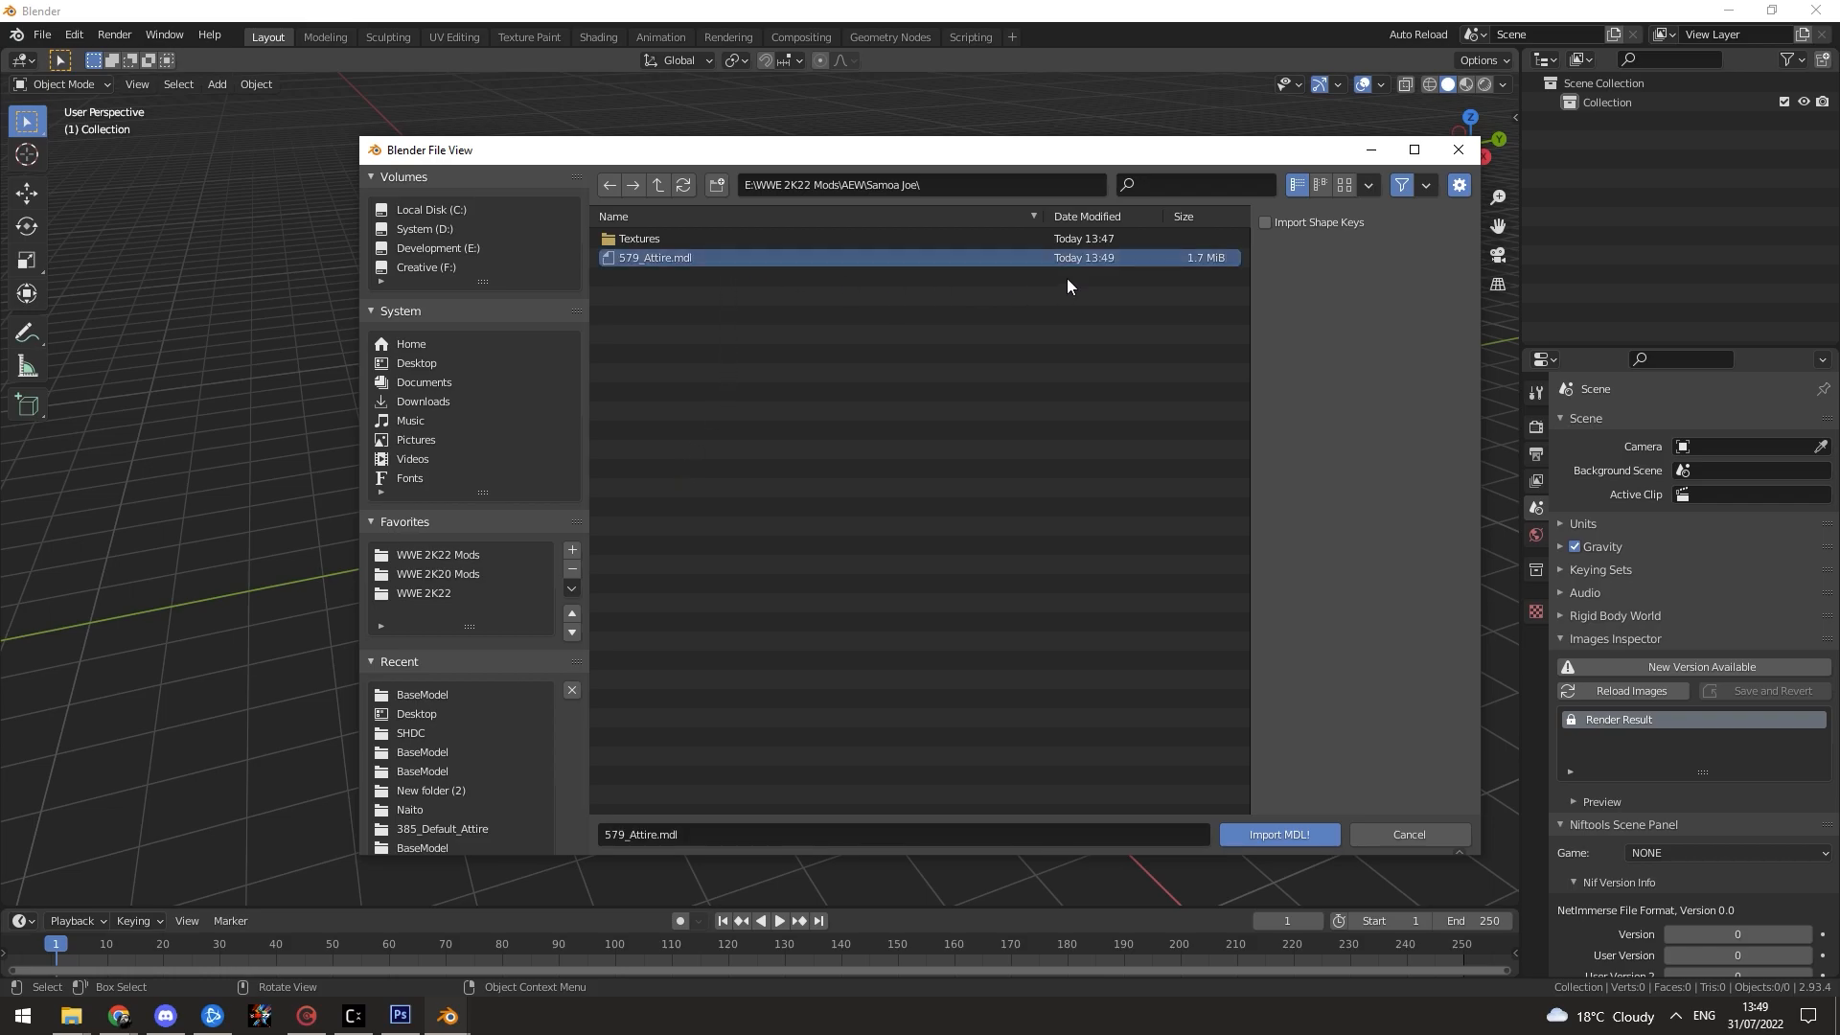
{"action": "double_click", "coordinate": [988, 256]}
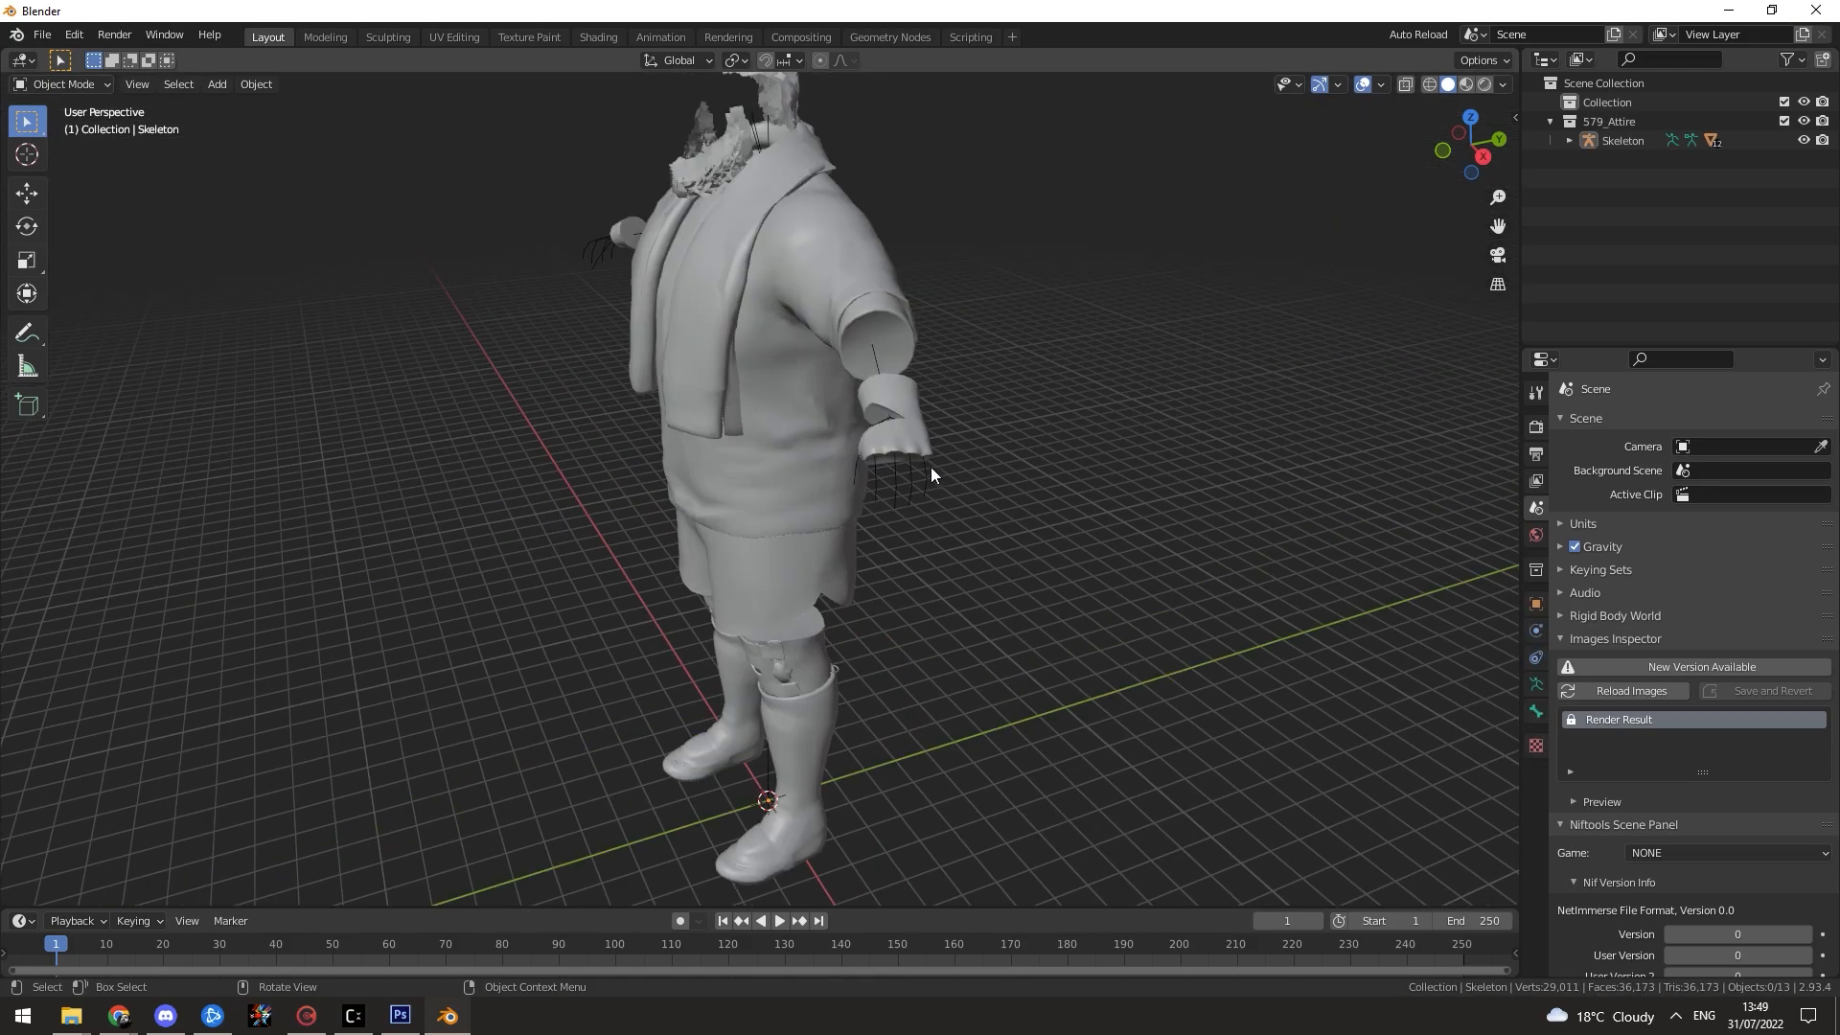
Step: Select the shirt mesh, expand the Skeleton hierarchy and hide tops:skinned
{"action": "left_click_drag", "start_coordinate": [695, 446], "coordinate": [890, 410]}
{"action": "scroll", "coordinate": [889, 410], "scroll_direction": "down", "scroll_amount": 4}
{"action": "left_click_drag", "start_coordinate": [855, 614], "coordinate": [877, 550]}
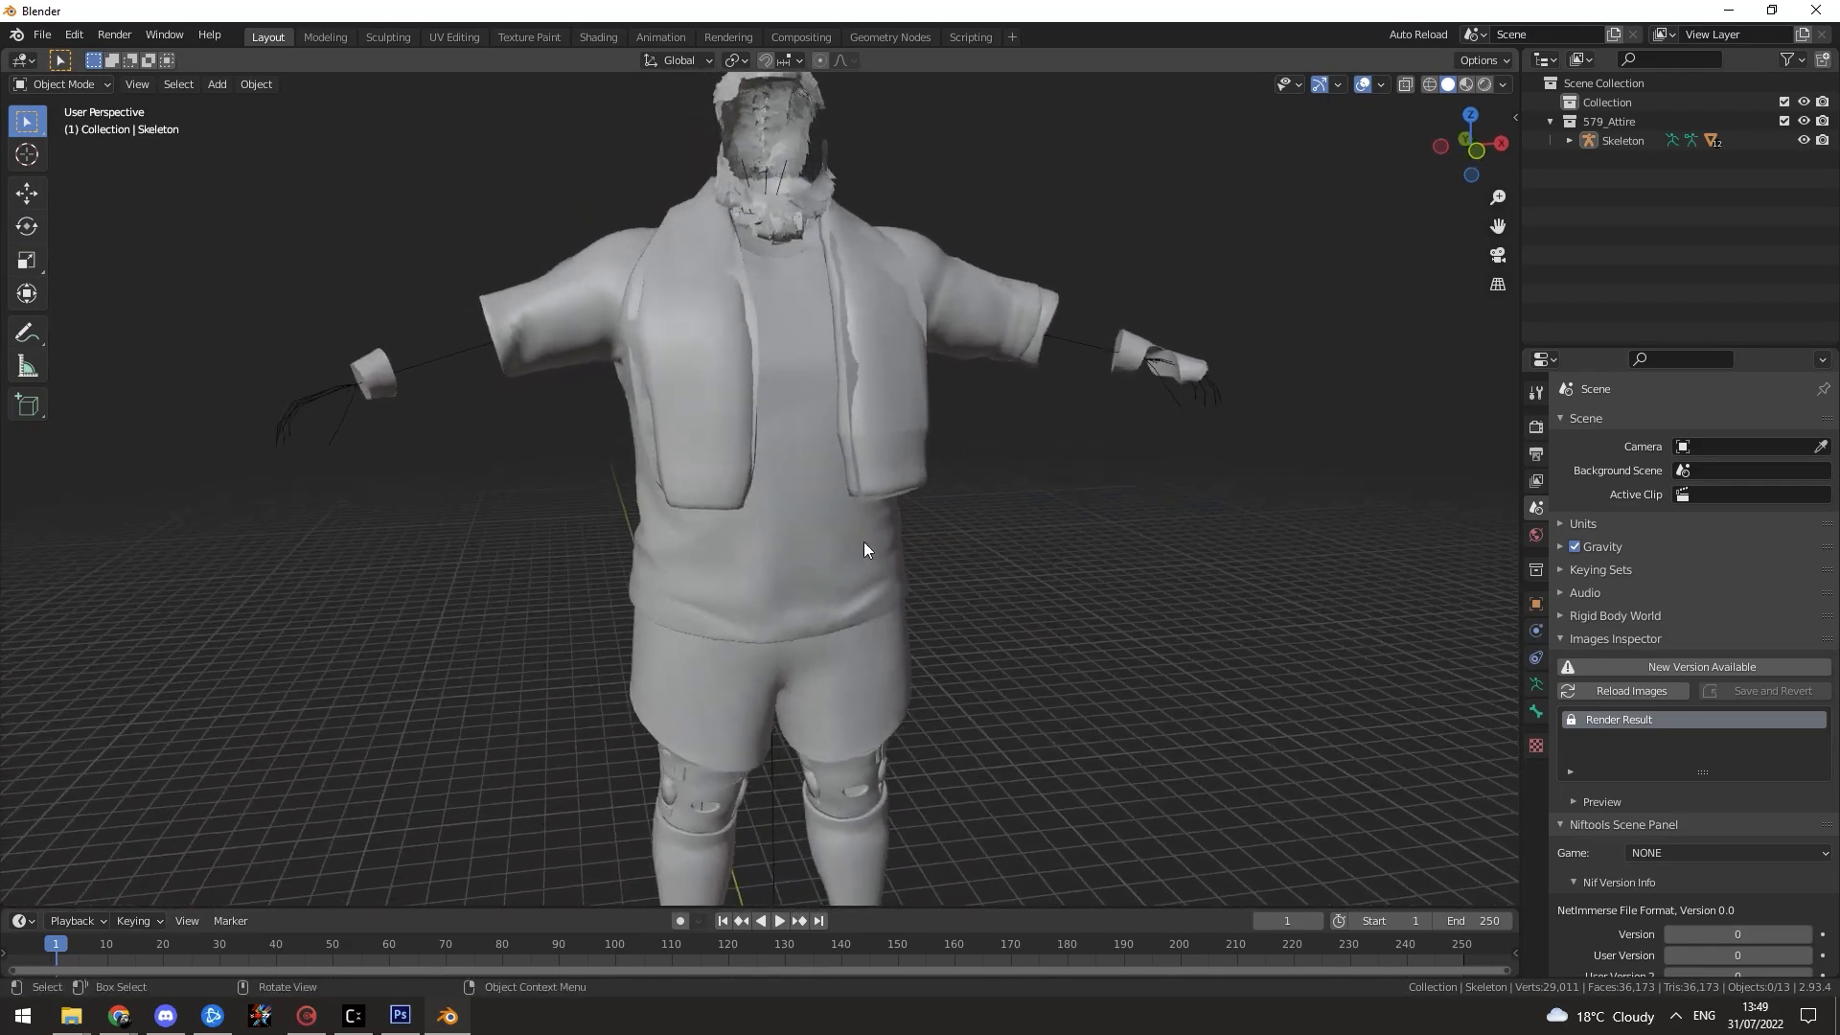
{"action": "left_click", "coordinate": [808, 531]}
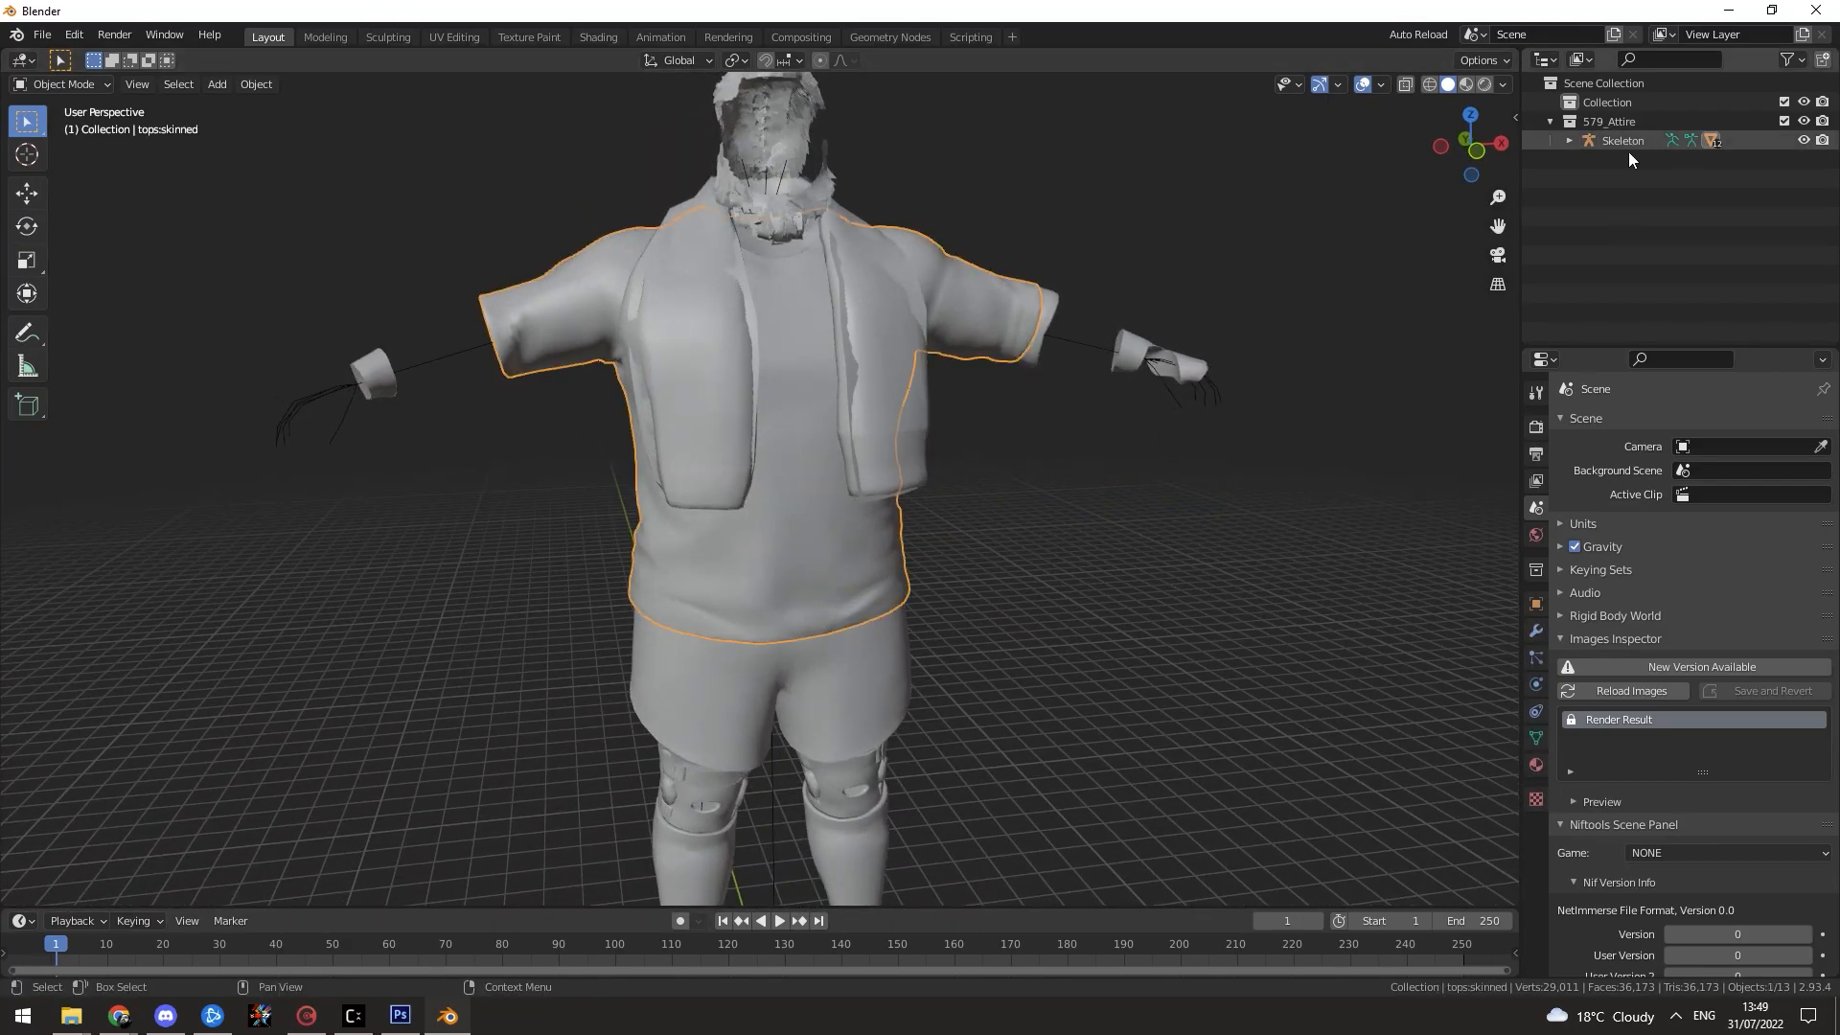
{"action": "left_click", "coordinate": [1568, 140]}
{"action": "scroll", "coordinate": [1706, 239], "scroll_direction": "down", "scroll_amount": 2}
{"action": "scroll", "coordinate": [1759, 293], "scroll_direction": "down", "scroll_amount": 2}
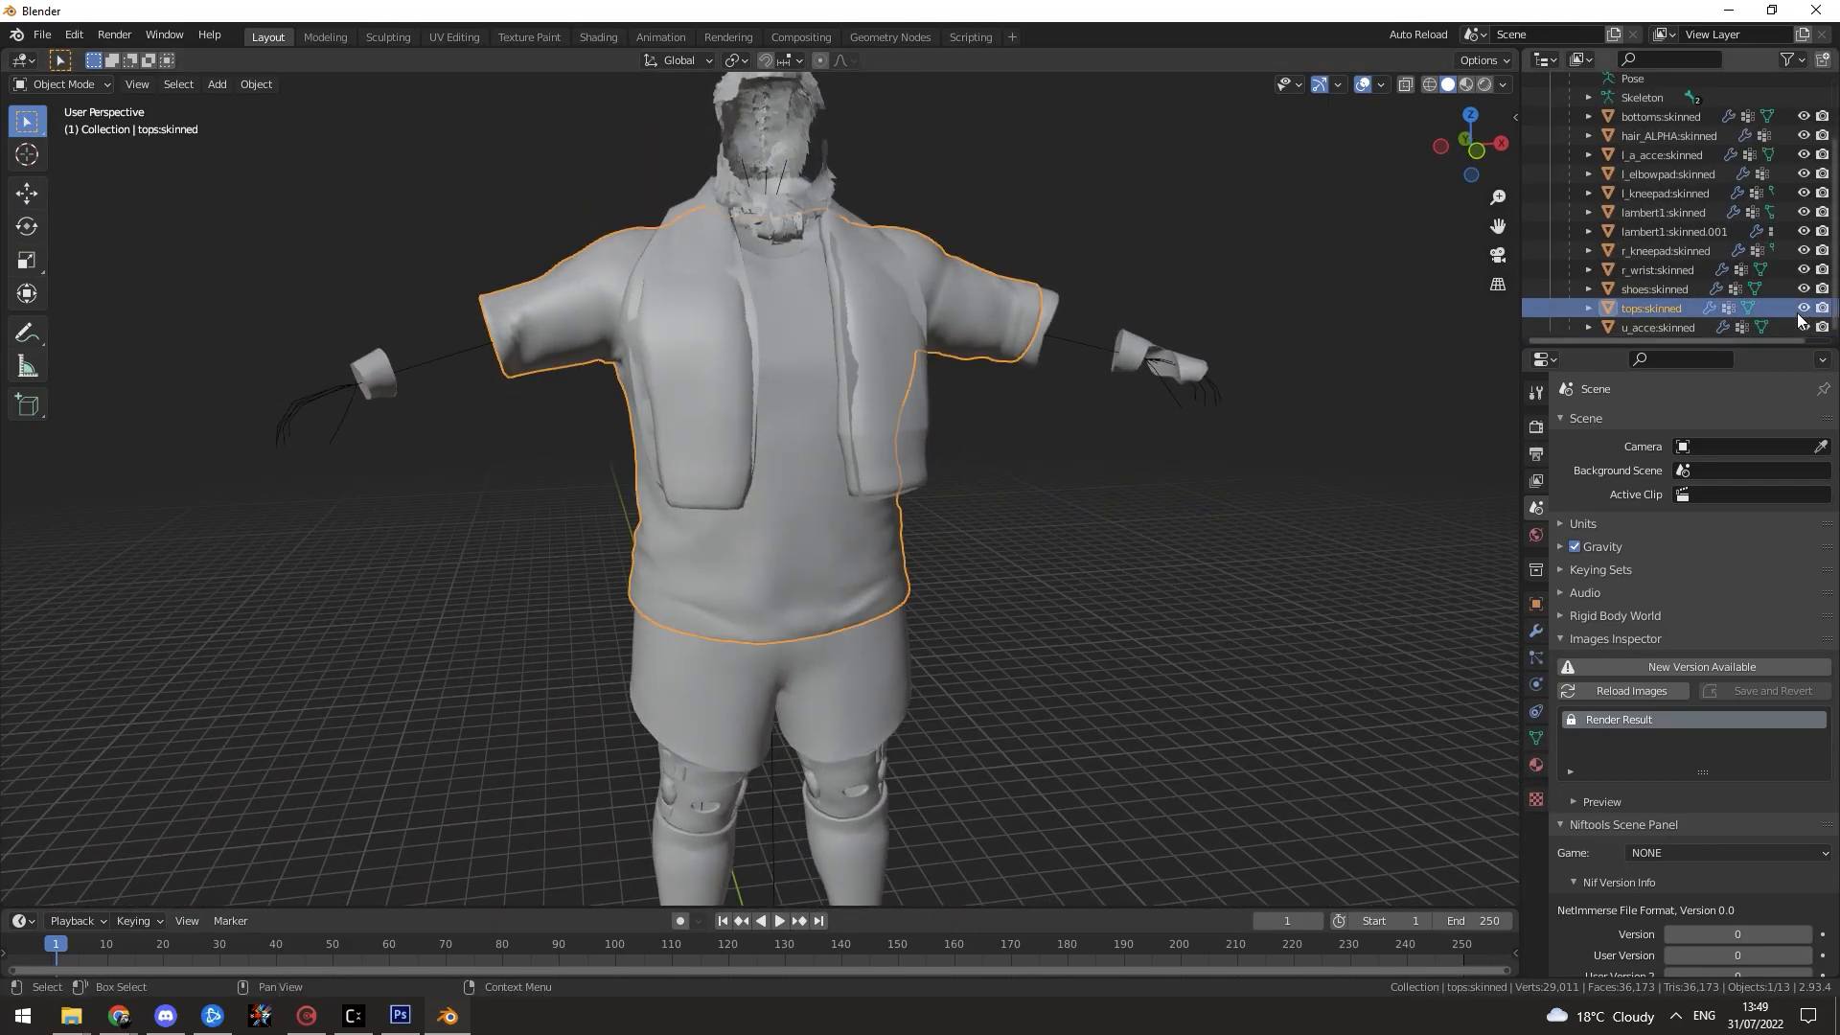
{"action": "left_click", "coordinate": [1802, 307]}
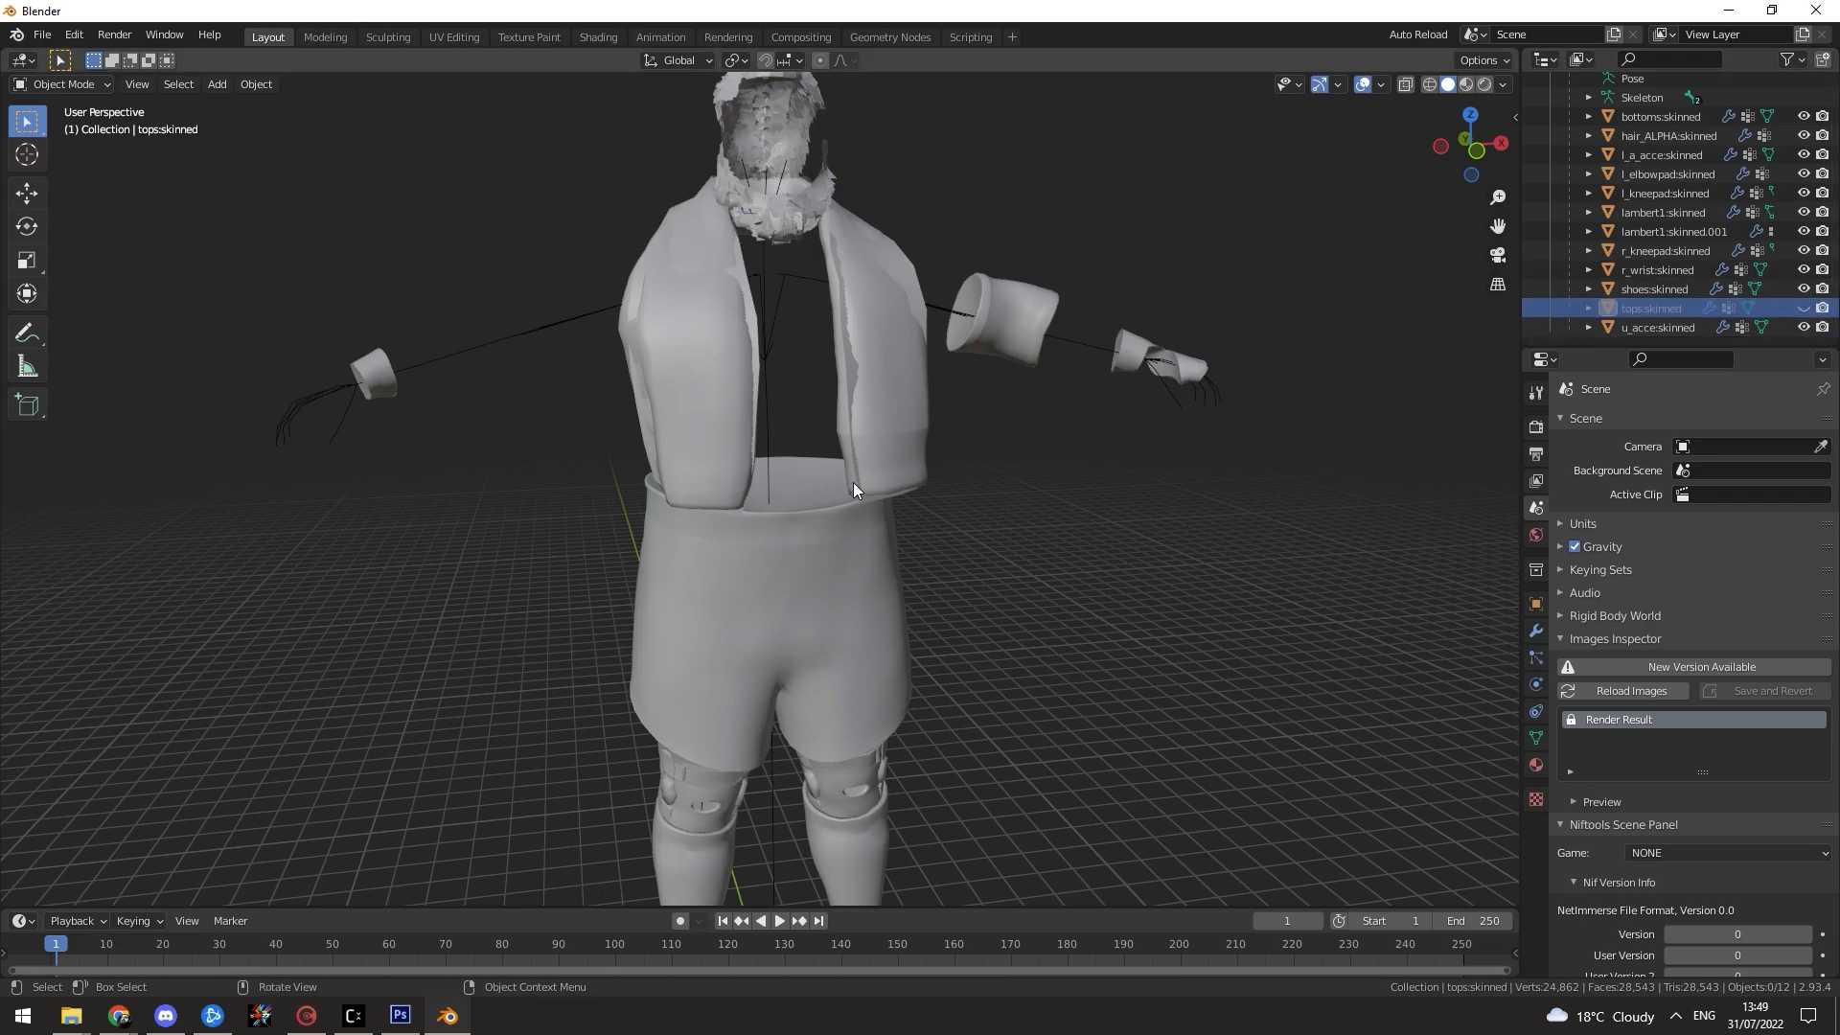
Step: Hide the towel mesh u_acce:skinned and the lambert1:skinned mesh
{"action": "left_click", "coordinate": [884, 433]}
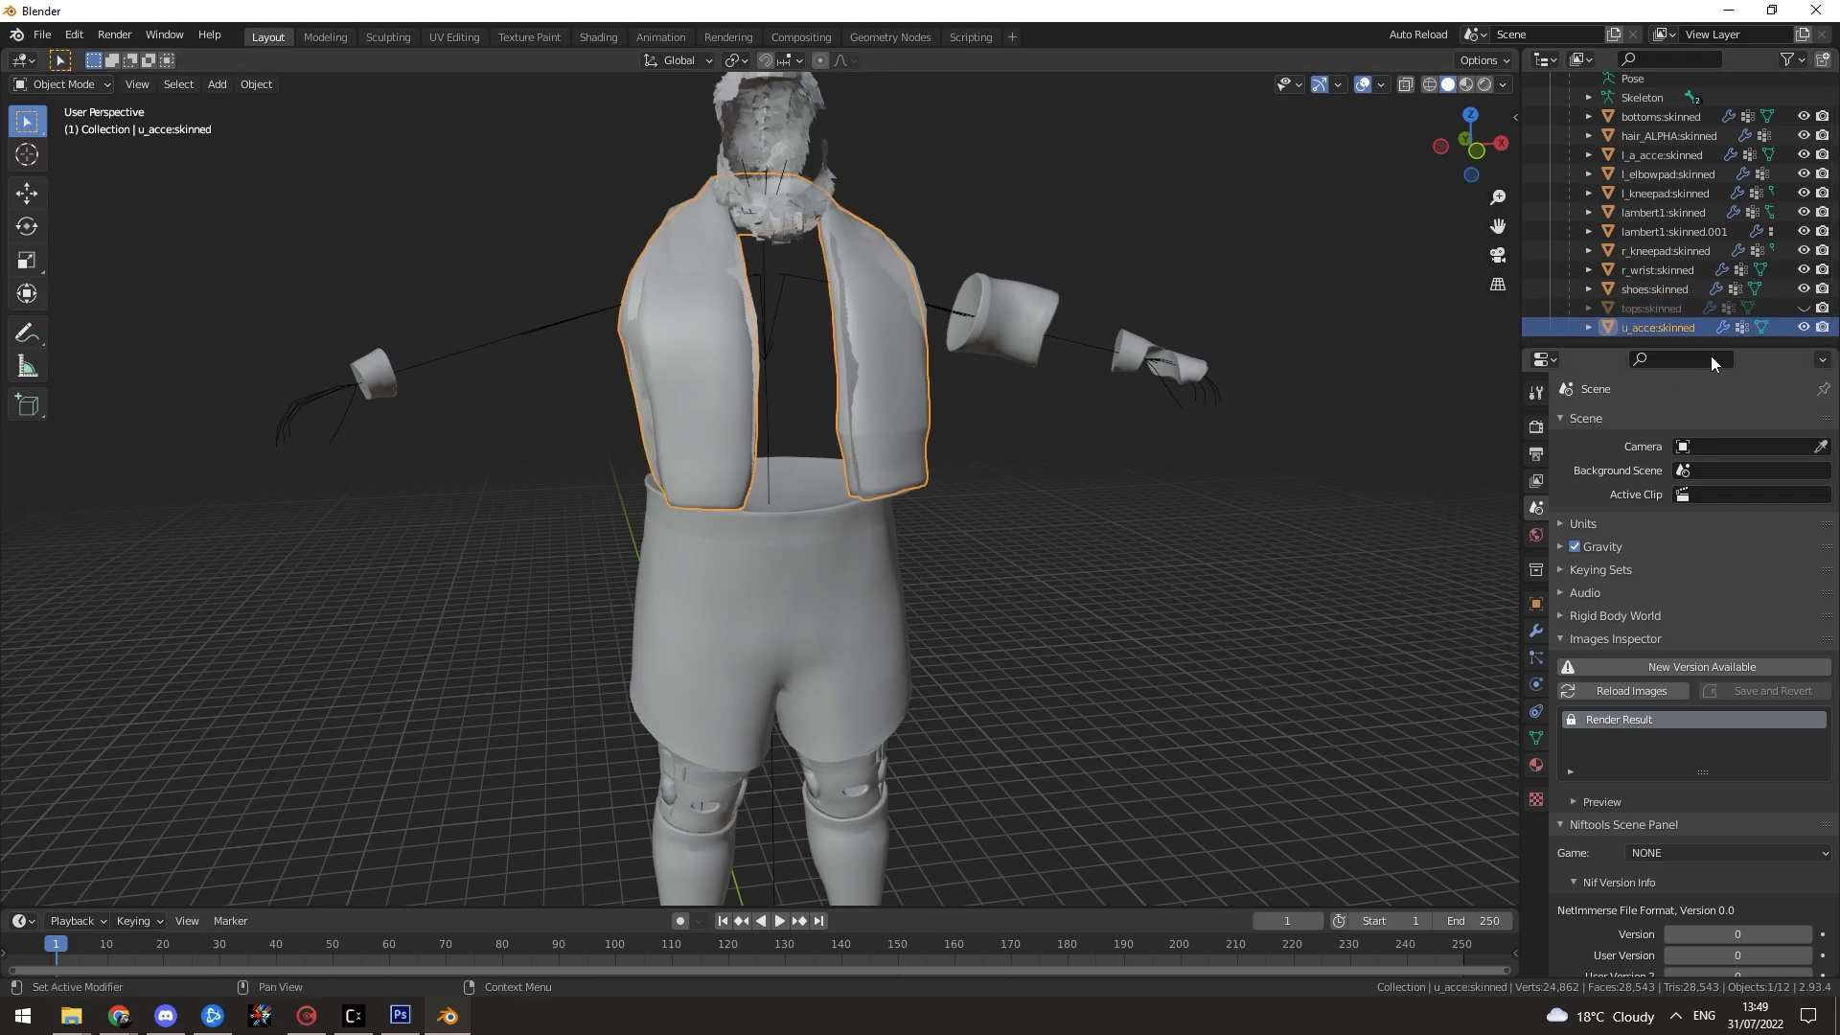
{"action": "left_click", "coordinate": [1802, 327]}
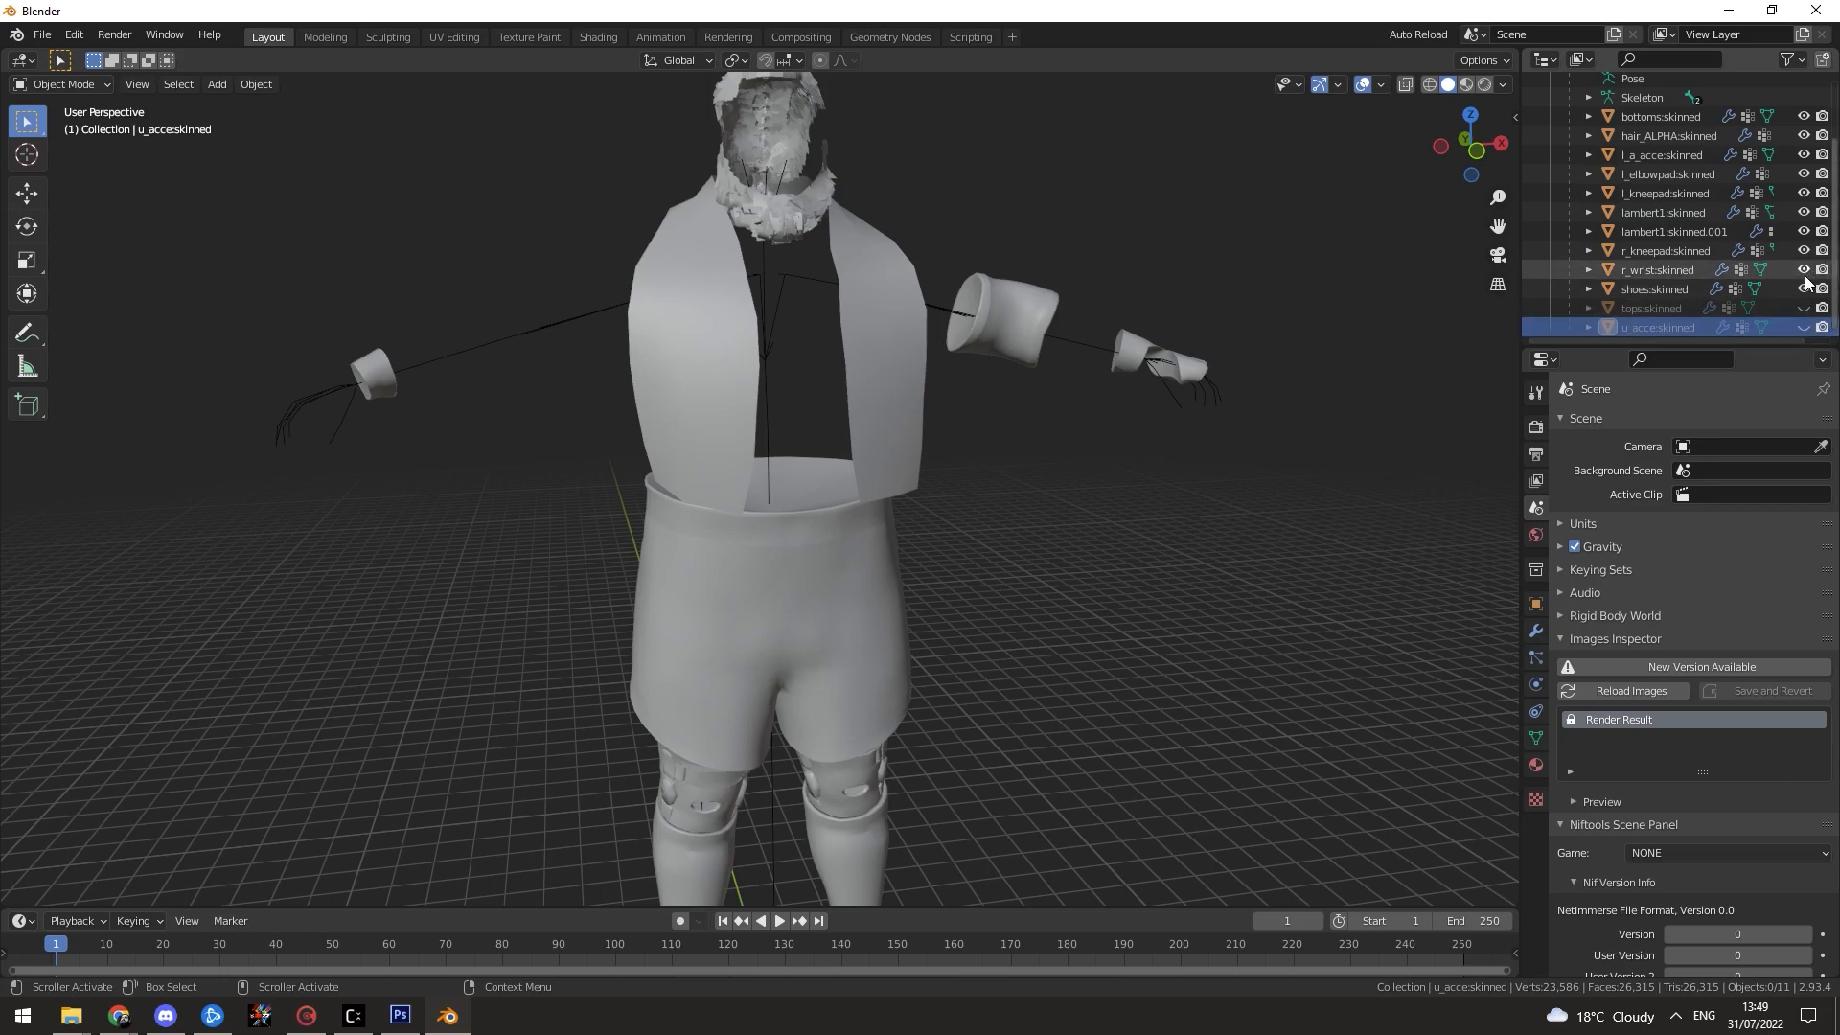
{"action": "left_click", "coordinate": [1803, 212]}
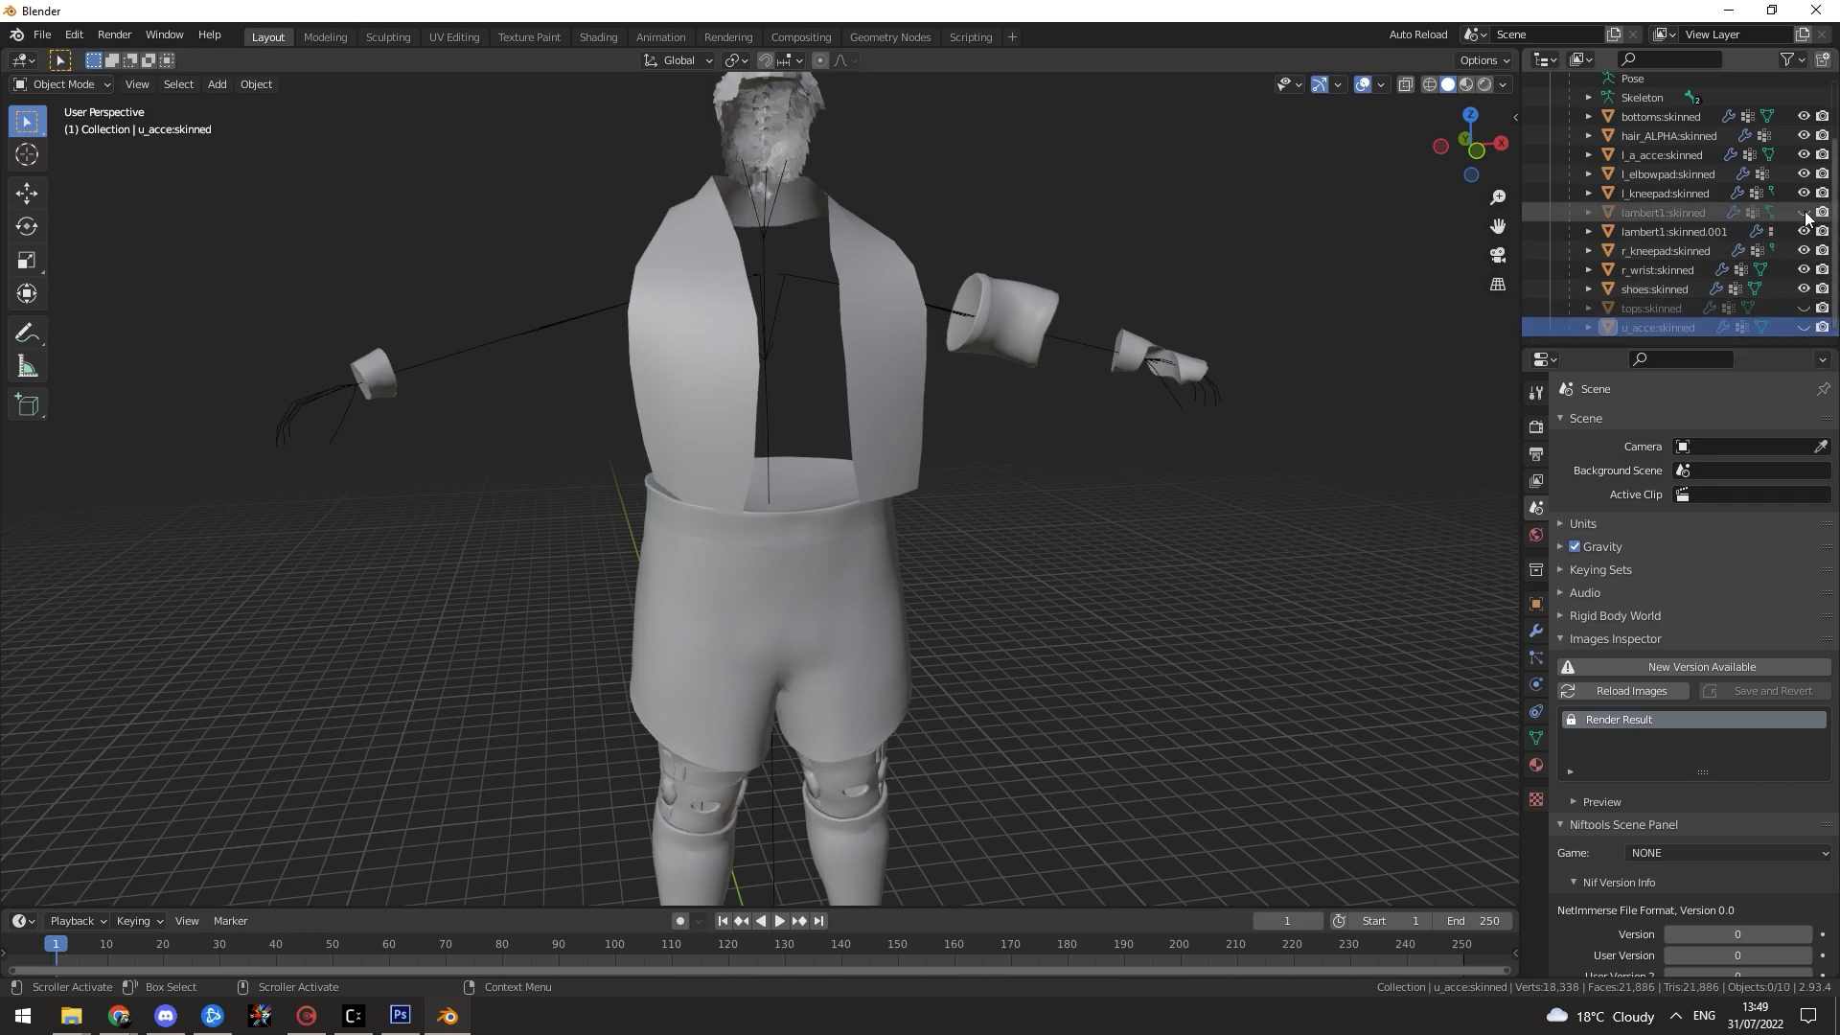
Step: Select the low-poly towel mesh lambert1:skinned.001, compare the model with and without it, and leave it hidden
{"action": "left_click", "coordinate": [867, 422]}
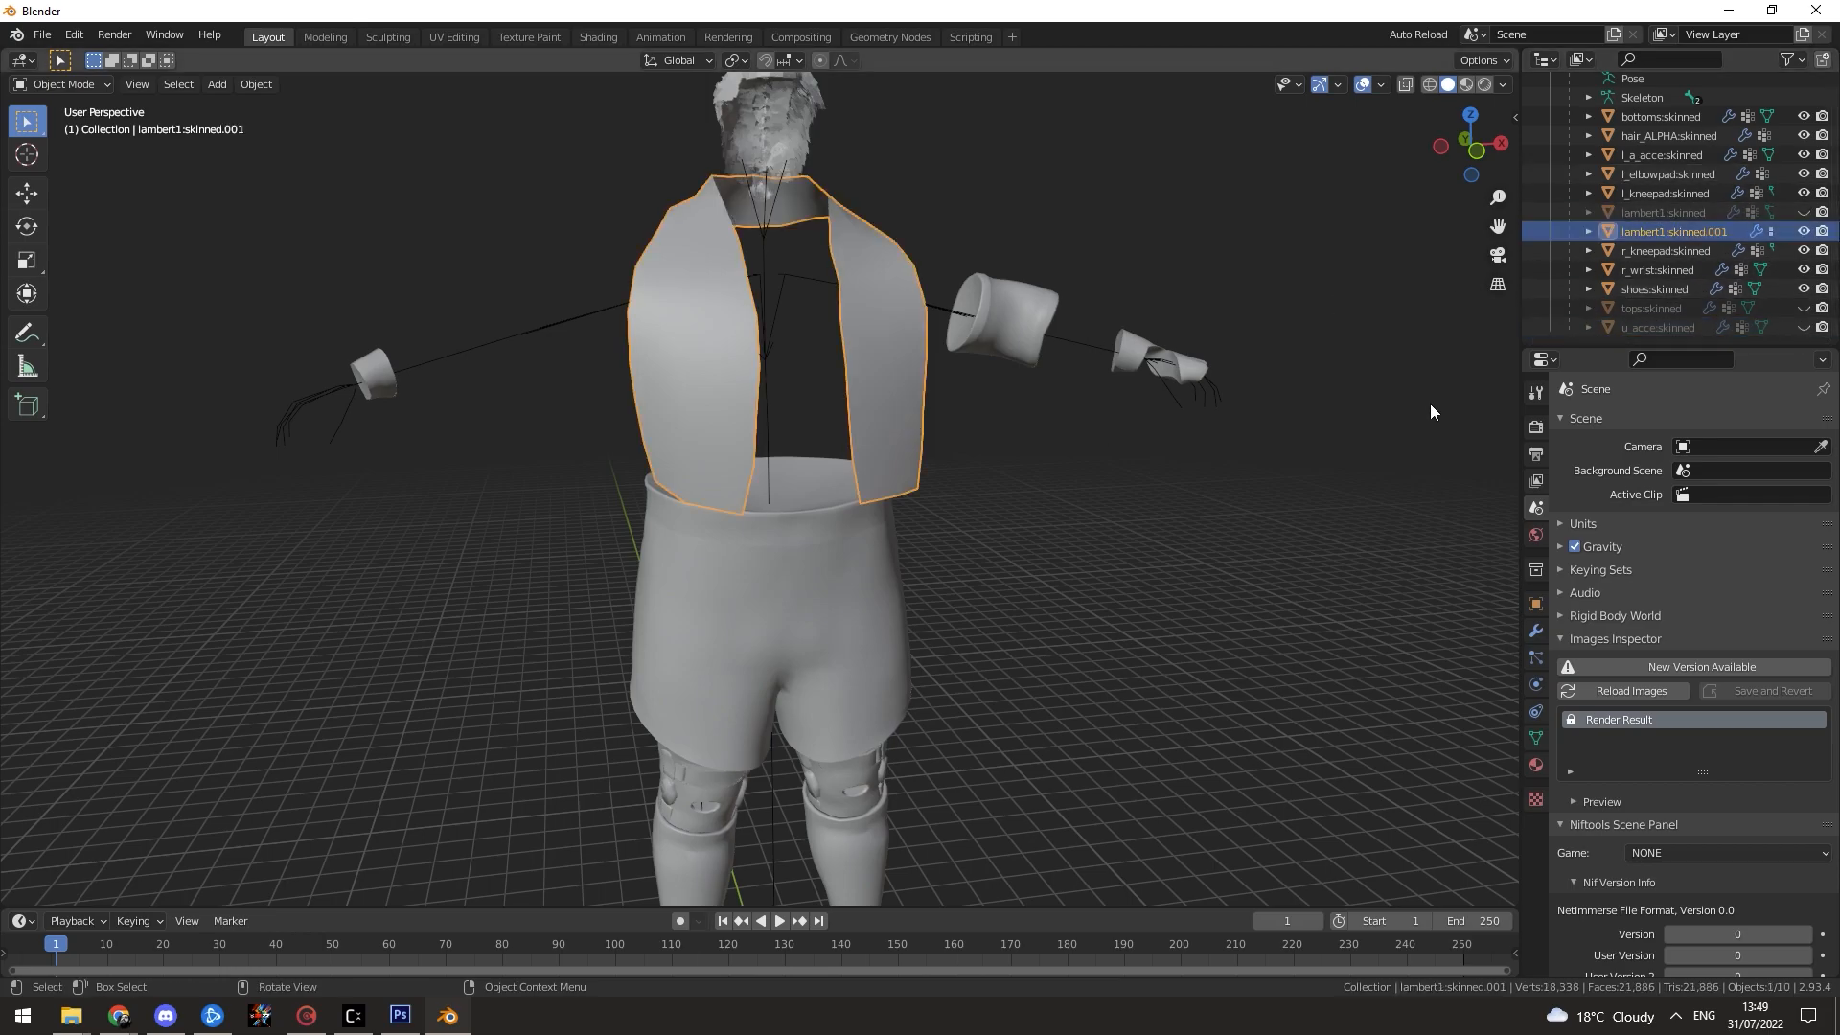
{"action": "left_click", "coordinate": [1802, 231]}
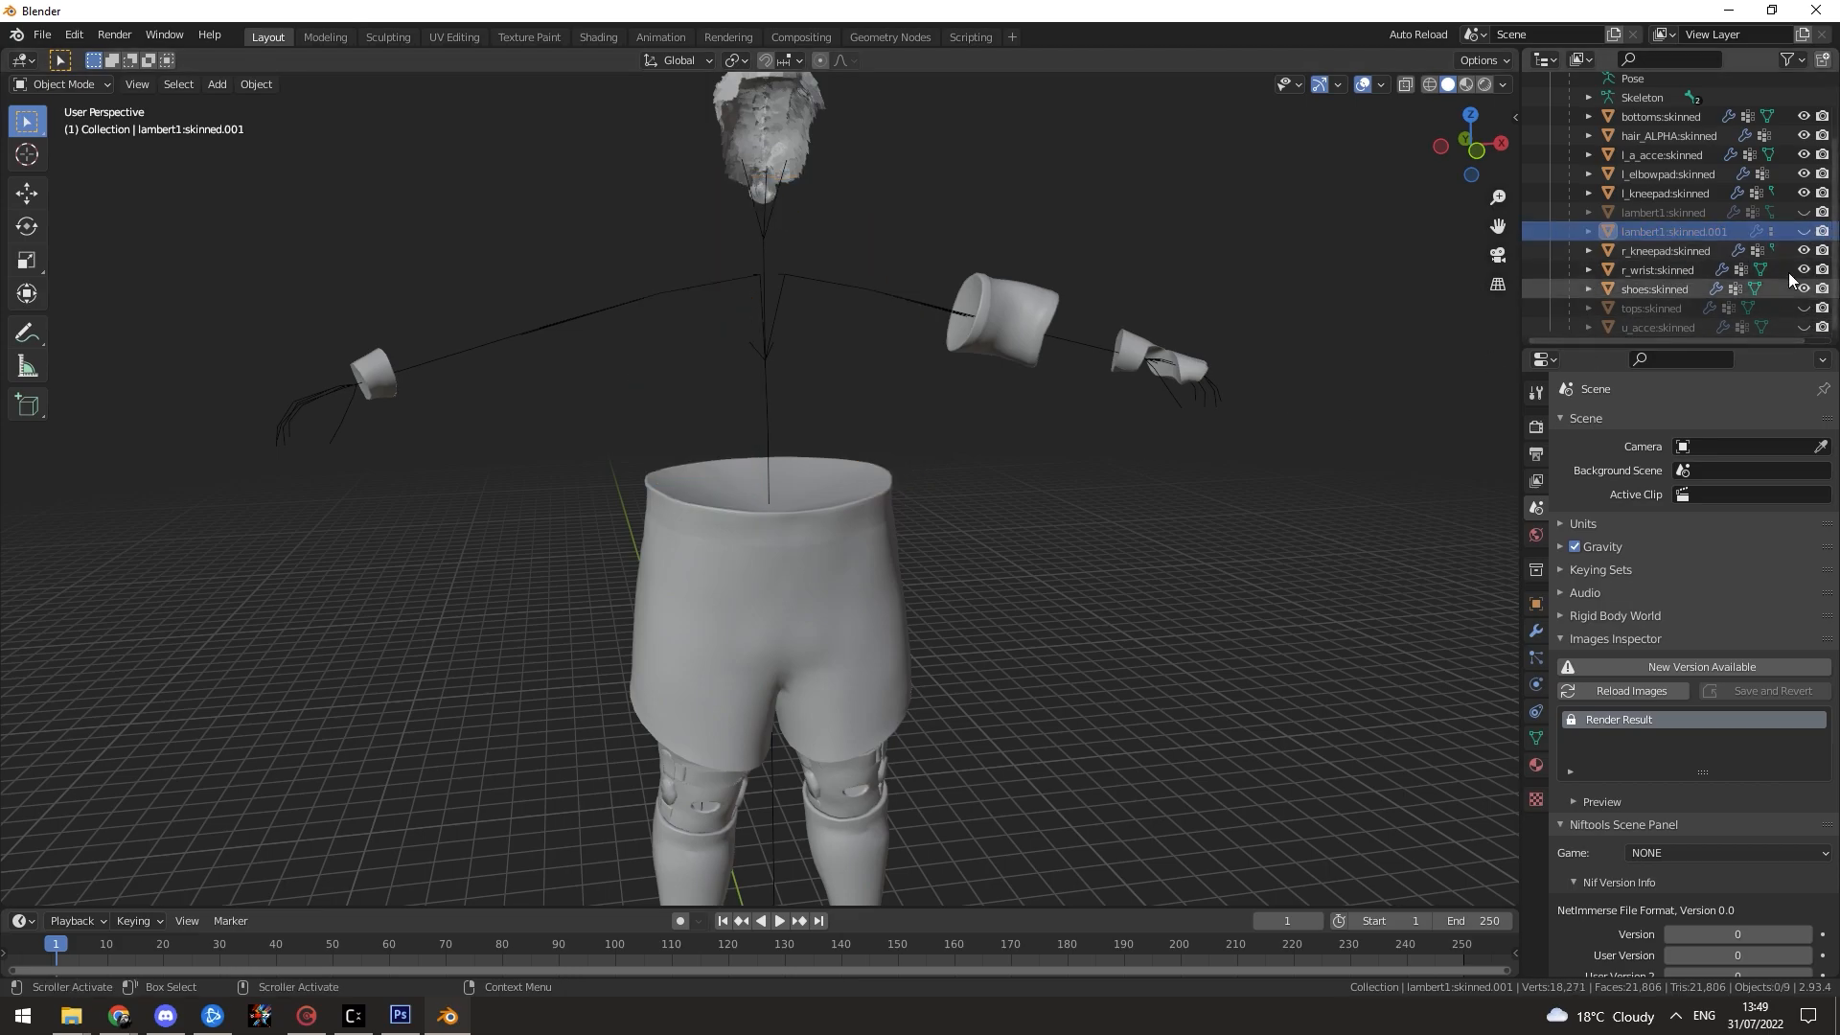
{"action": "left_click", "coordinate": [1803, 231]}
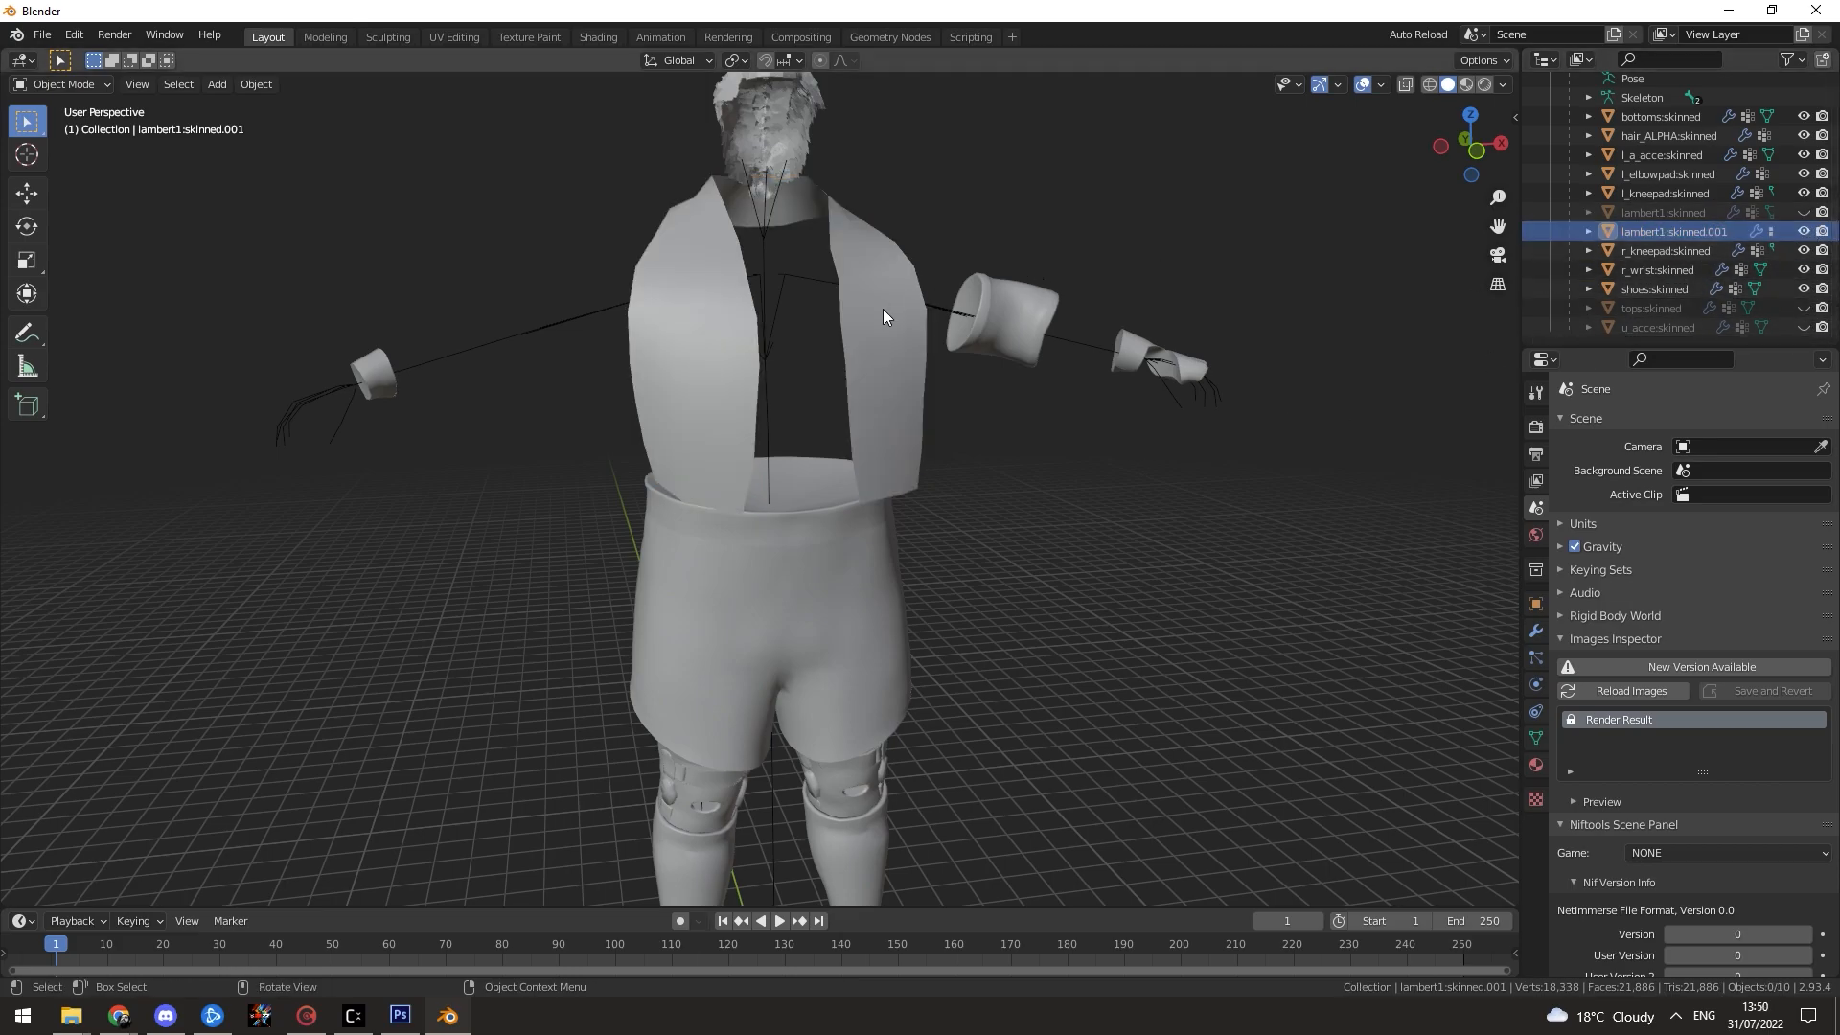
{"action": "left_click_drag", "start_coordinate": [884, 309], "coordinate": [999, 376]}
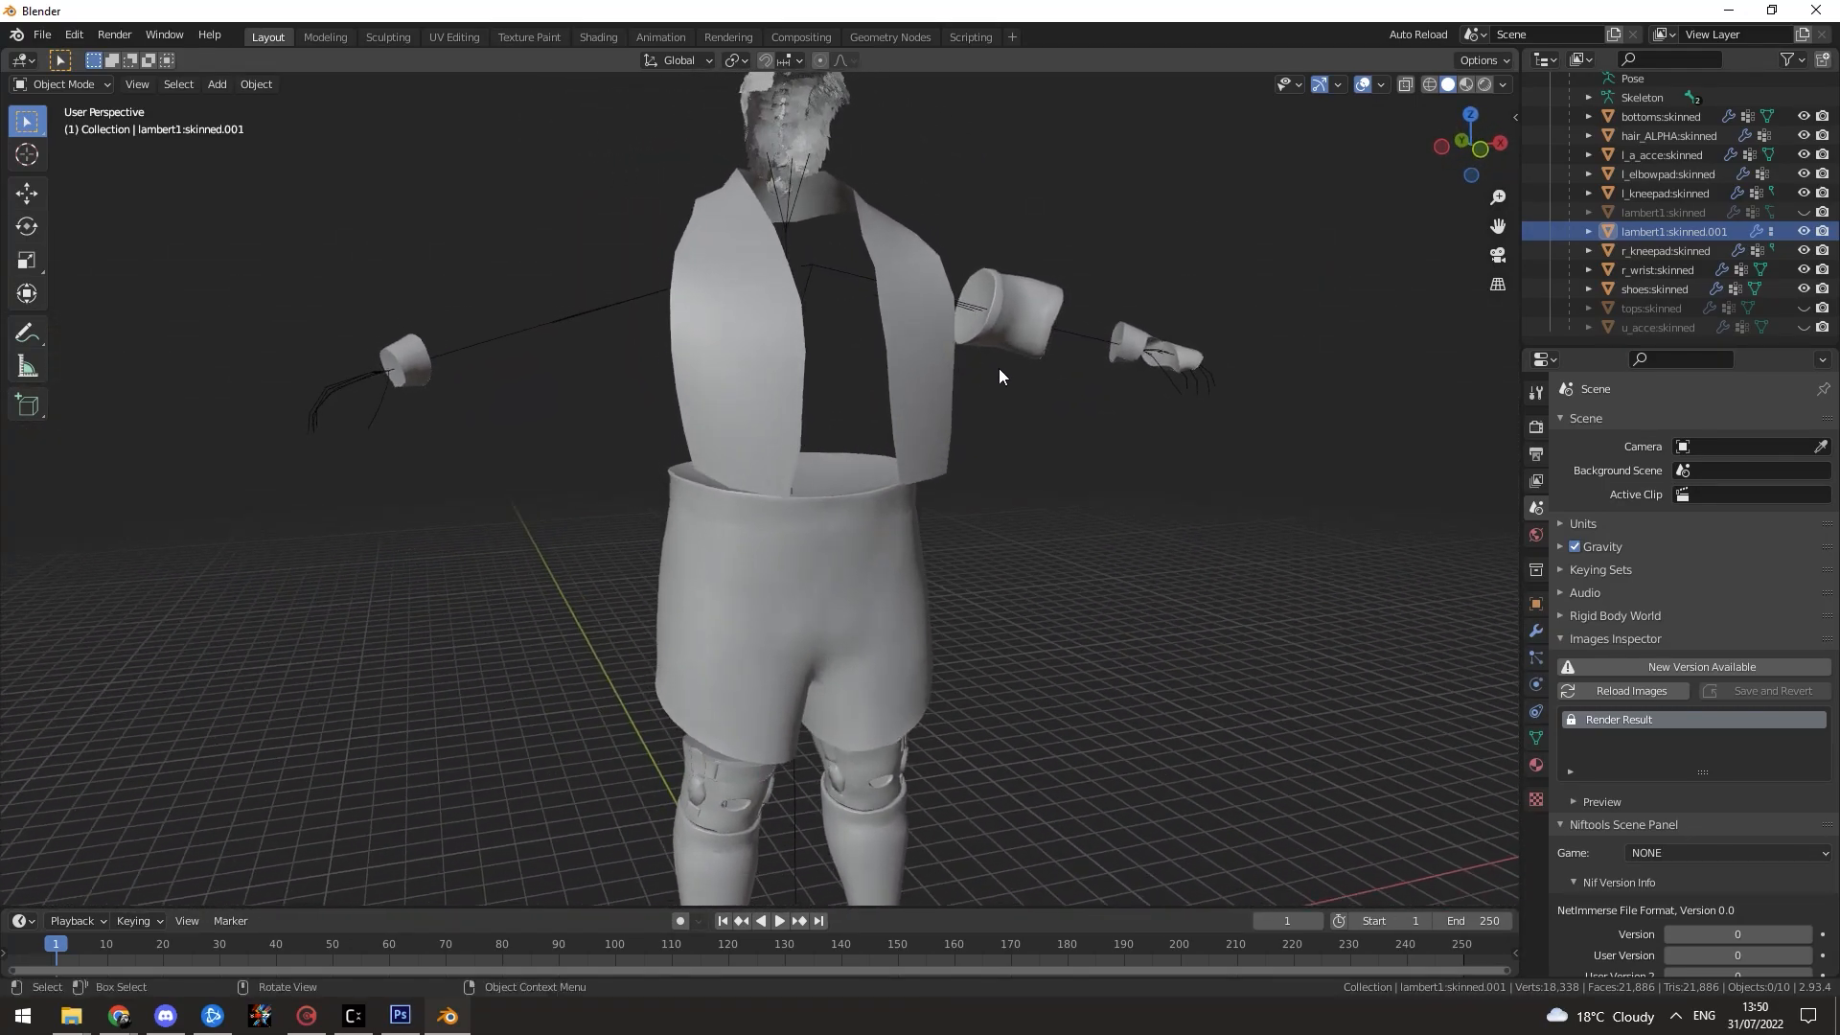
{"action": "left_click", "coordinate": [1803, 231]}
Step: Select the bottoms:skinned shorts mesh and try moving it away from the legs
{"action": "left_click_drag", "start_coordinate": [1021, 505], "coordinate": [805, 435]}
{"action": "left_click", "coordinate": [870, 506]}
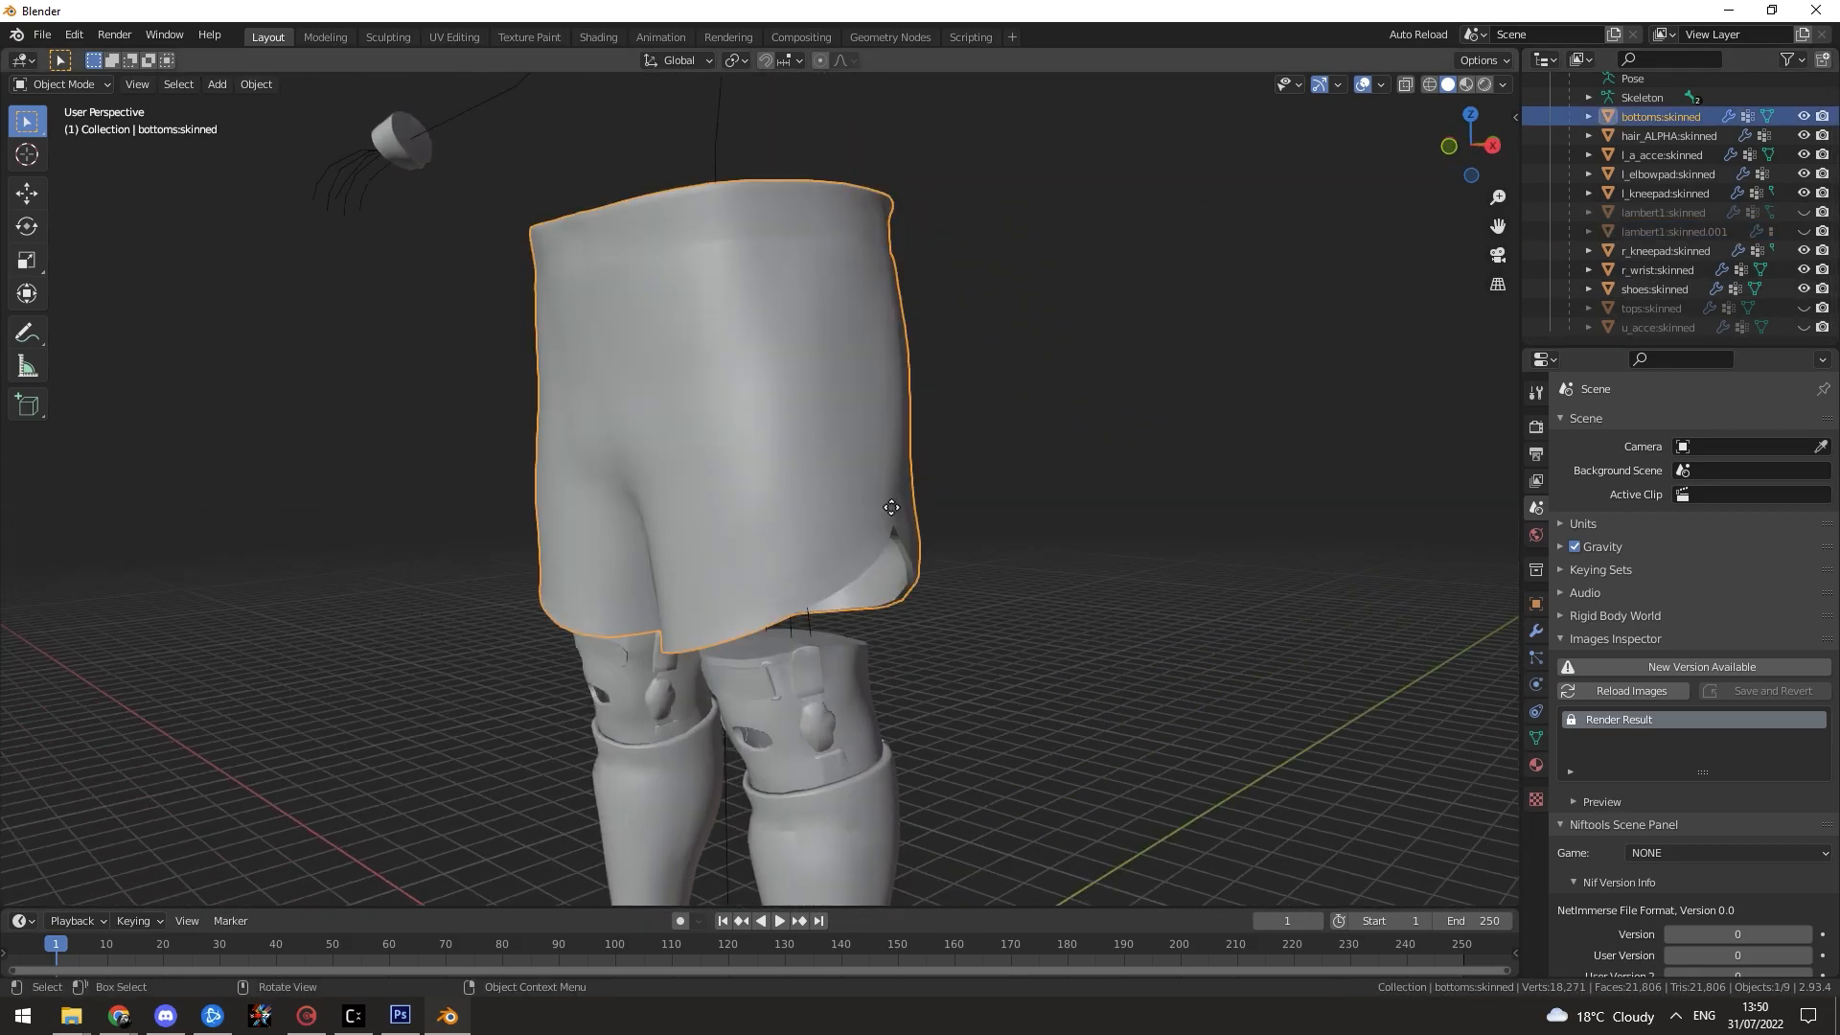
{"action": "key", "text": "g"}
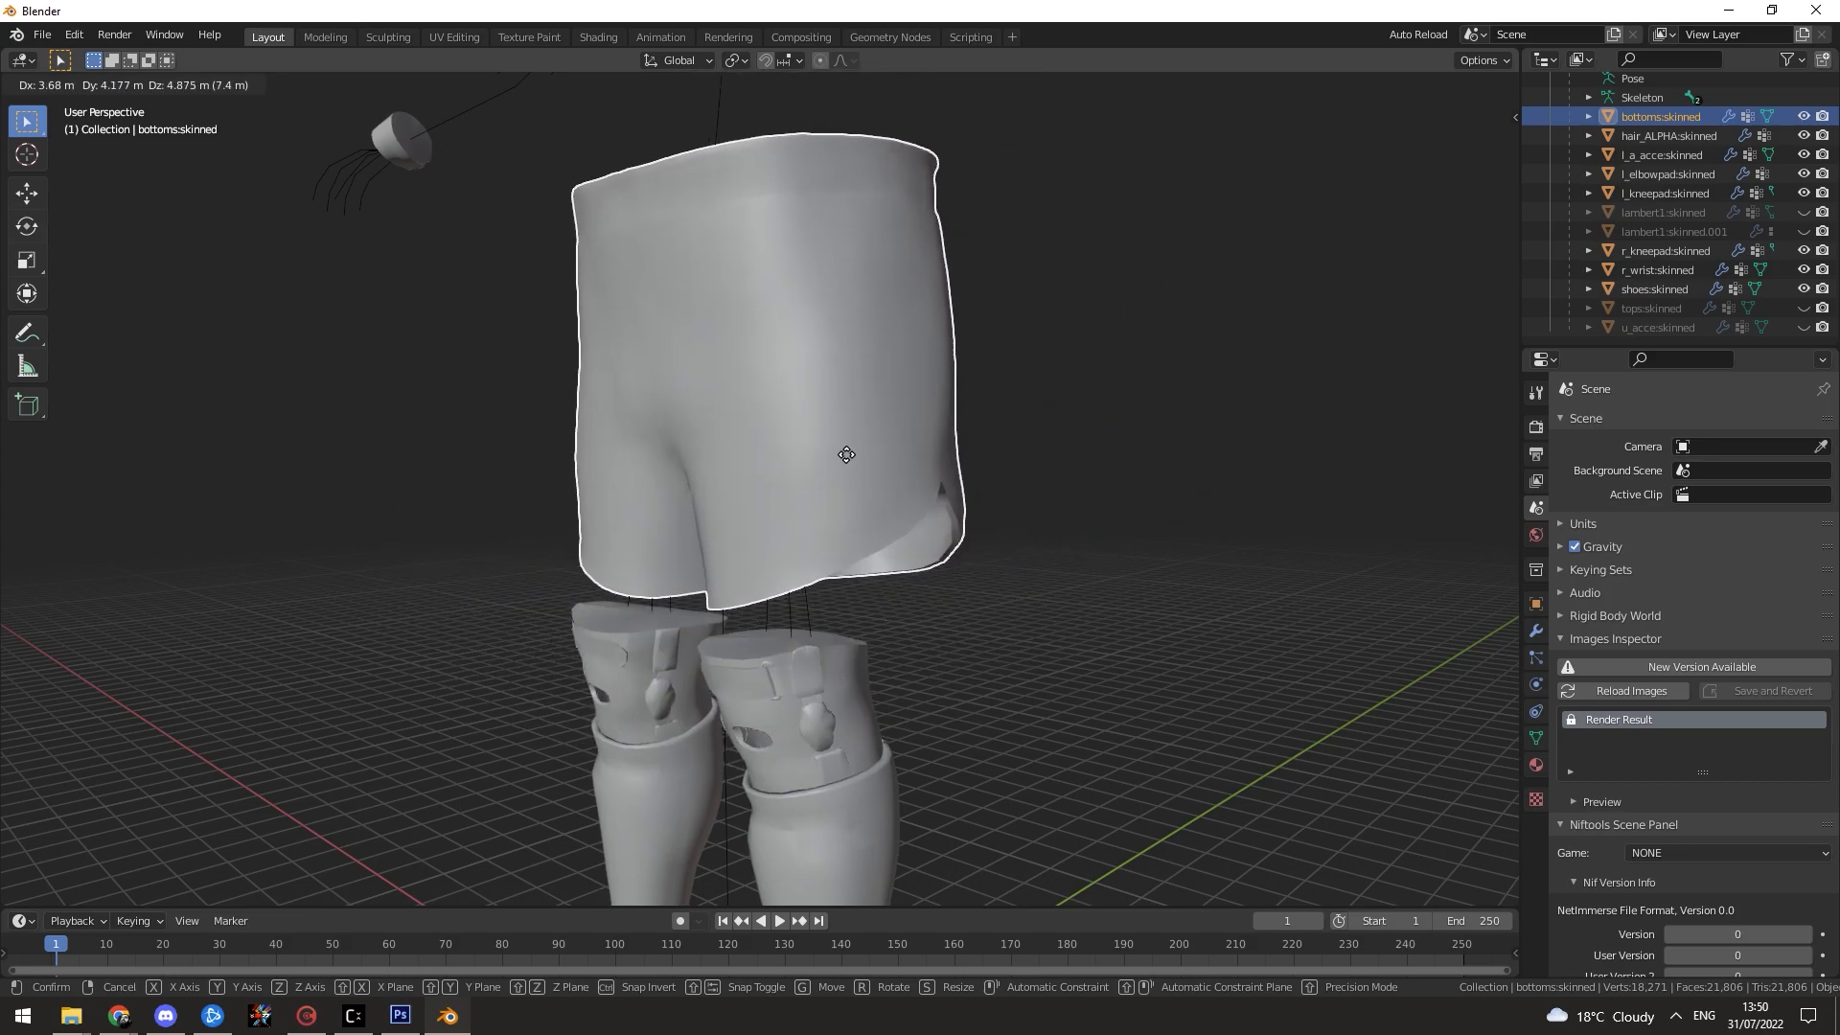
{"action": "key", "text": "Escape"}
Step: Examine the shape of the bottoms:skinned shorts mesh from several angles and distances
{"action": "left_click_drag", "start_coordinate": [838, 452], "coordinate": [1102, 529]}
{"action": "scroll", "coordinate": [1025, 513], "scroll_direction": "down", "scroll_amount": 3}
{"action": "scroll", "coordinate": [1102, 537], "scroll_direction": "up", "scroll_amount": 2}
{"action": "left_click_drag", "start_coordinate": [1235, 505], "coordinate": [917, 499]}
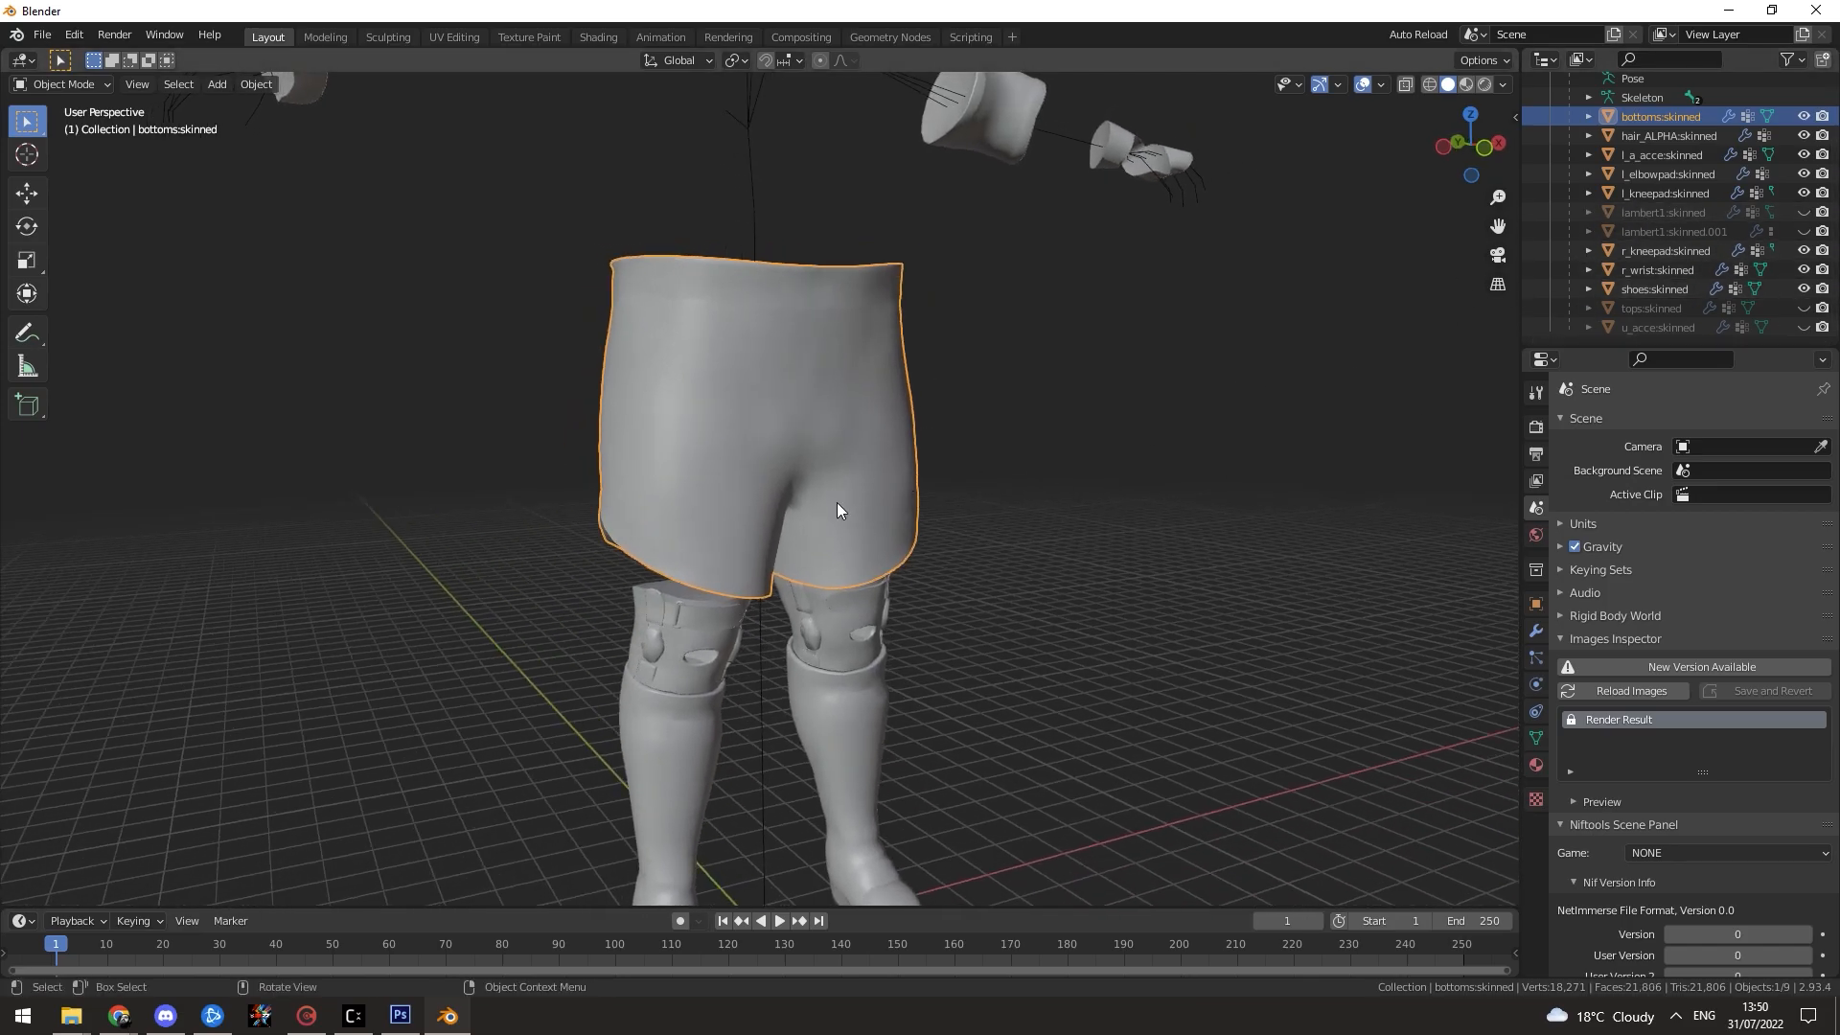
{"action": "mouse_move", "coordinate": [985, 439]}
{"action": "left_mouse_down"}
{"action": "mouse_move", "coordinate": [929, 429]}
{"action": "mouse_move", "coordinate": [1003, 469]}
{"action": "left_mouse_up"}
{"action": "scroll", "coordinate": [929, 430], "scroll_direction": "up", "scroll_amount": 2}
{"action": "scroll", "coordinate": [1003, 469], "scroll_direction": "down", "scroll_amount": 1}
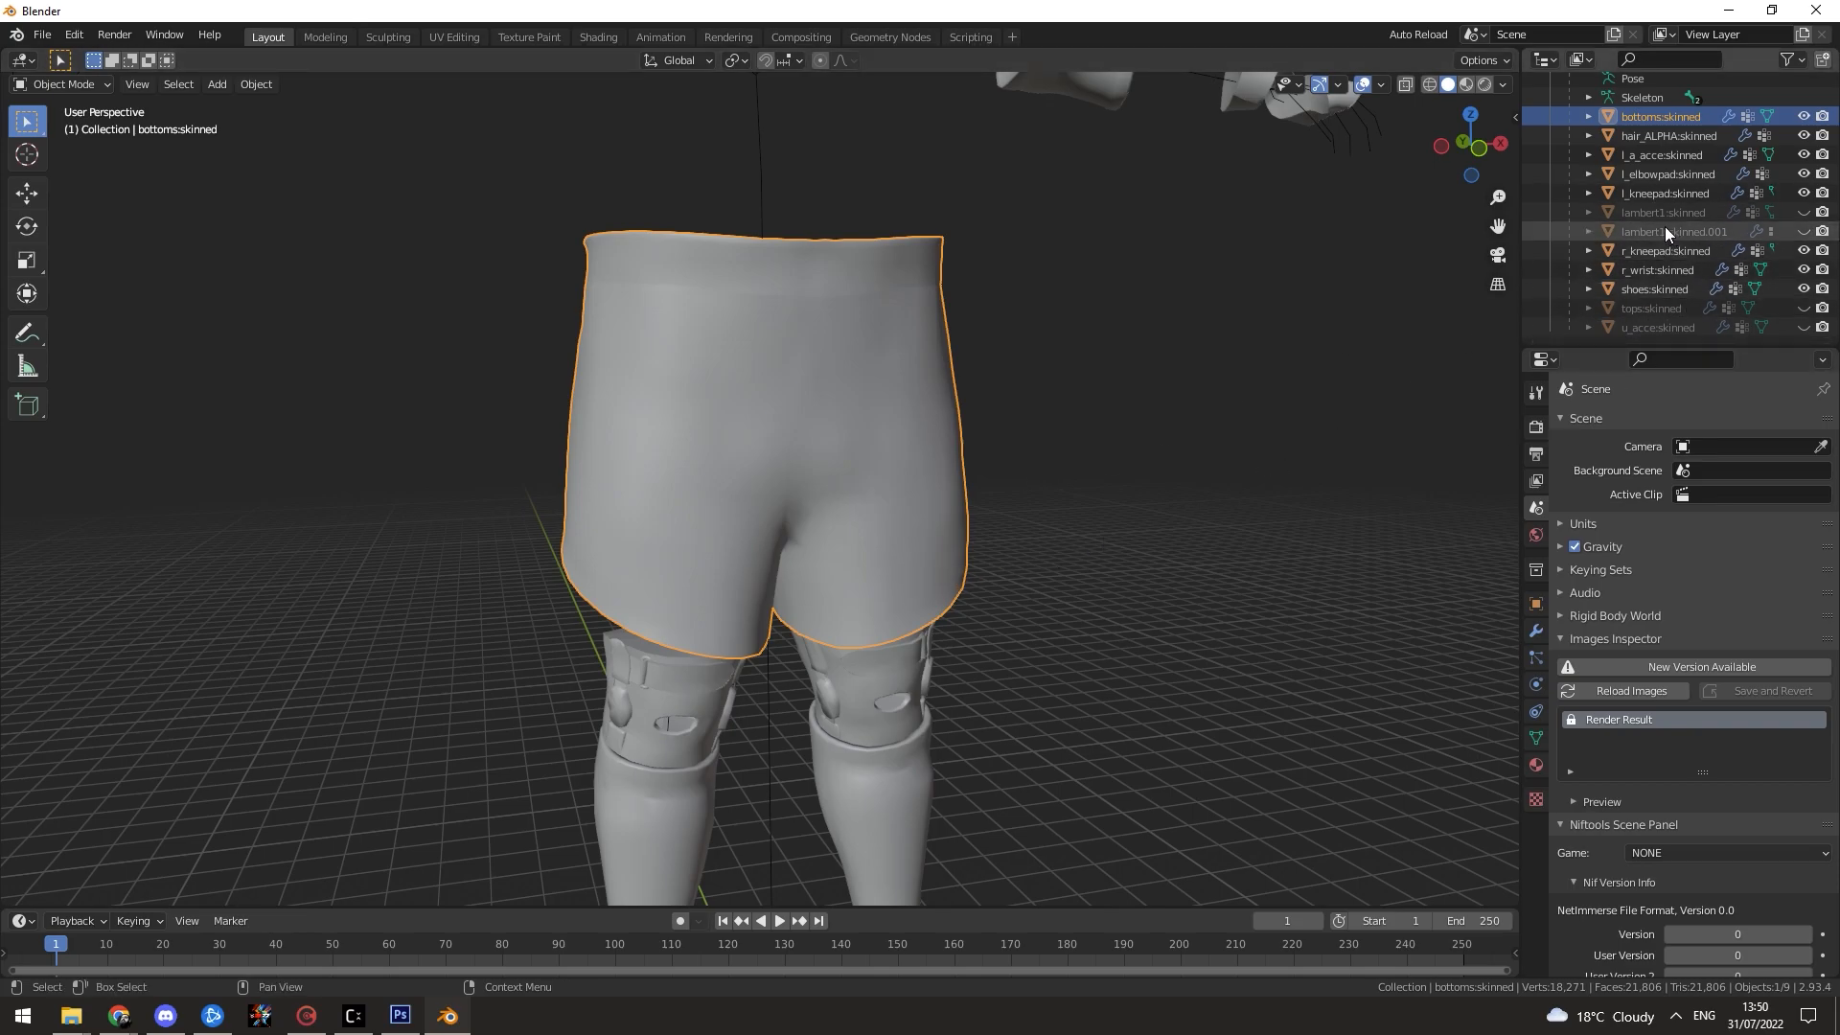
{"action": "scroll", "coordinate": [1079, 463], "scroll_direction": "up", "scroll_amount": 2}
{"action": "scroll", "coordinate": [1045, 510], "scroll_direction": "down", "scroll_amount": 2}
{"action": "left_click_drag", "start_coordinate": [1019, 504], "coordinate": [1027, 545]}
{"action": "scroll", "coordinate": [585, 699], "scroll_direction": "down", "scroll_amount": 2}
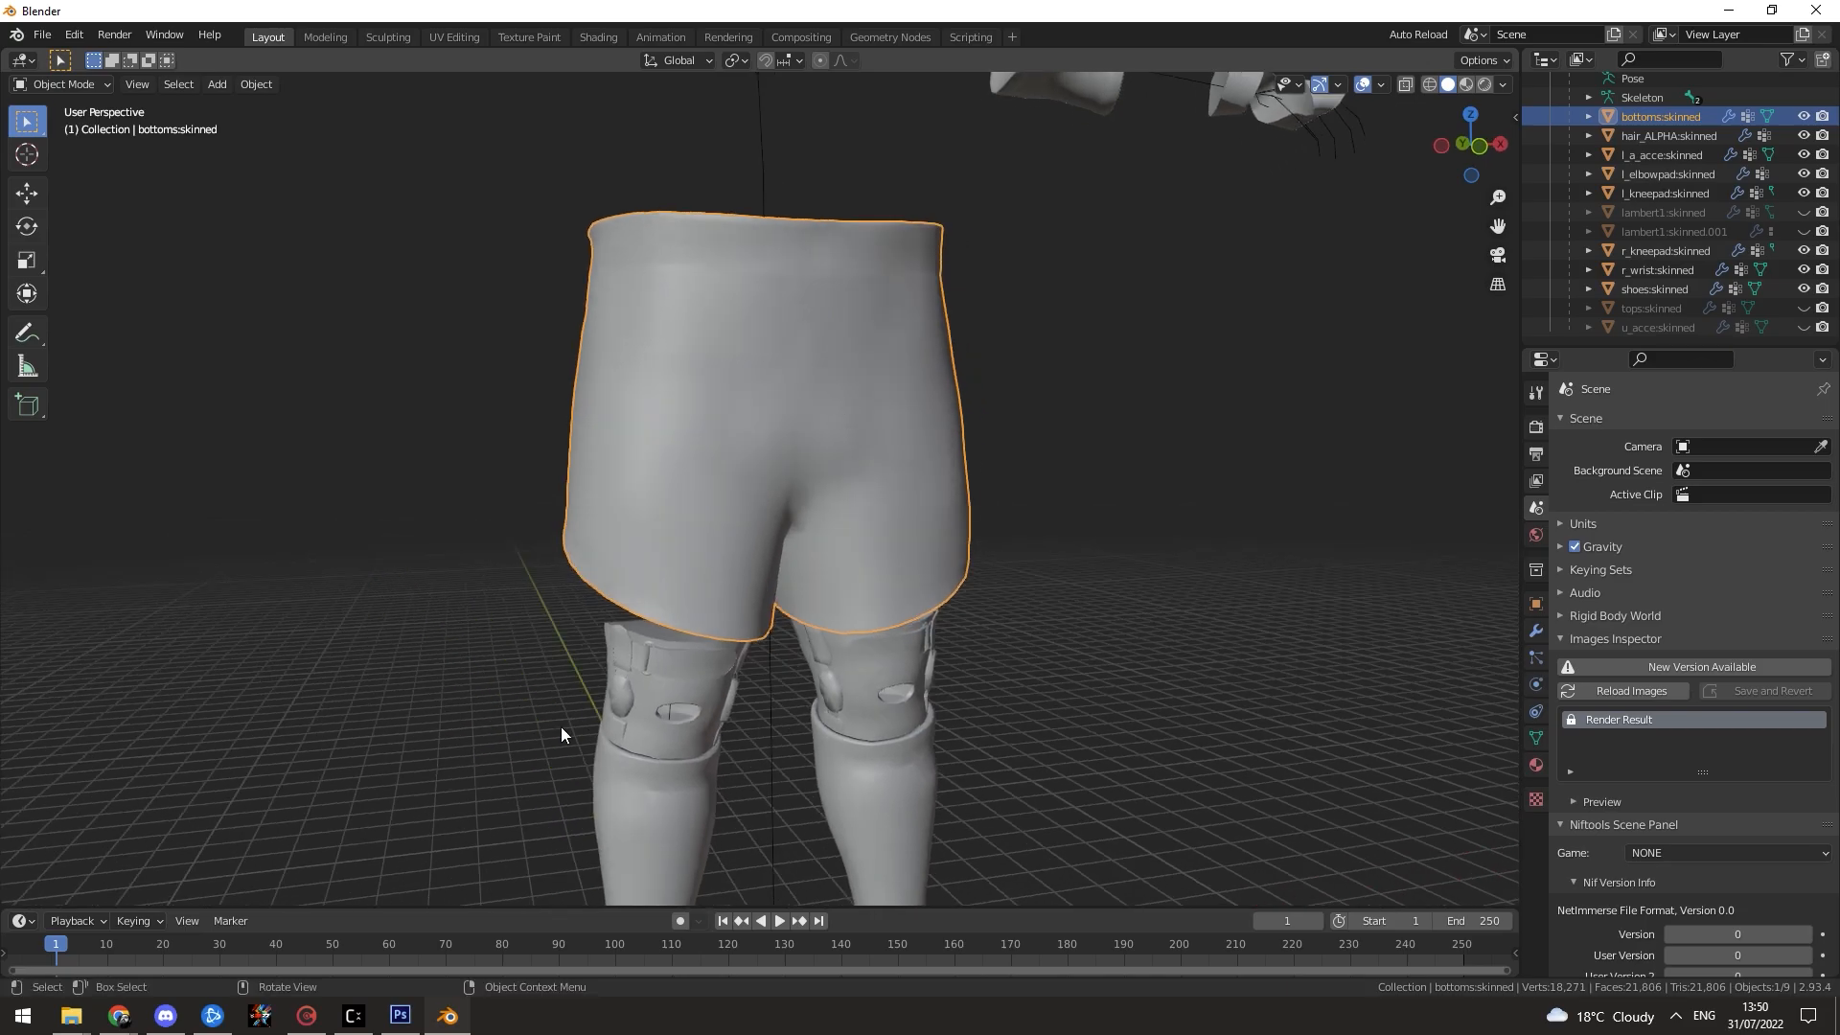
Step: Switch to Photoshop and save bottoms_color.dds as a TIFF named bottoms_color.tif in the Samoa Joe folder, without image compression
{"action": "left_click", "coordinate": [400, 1015]}
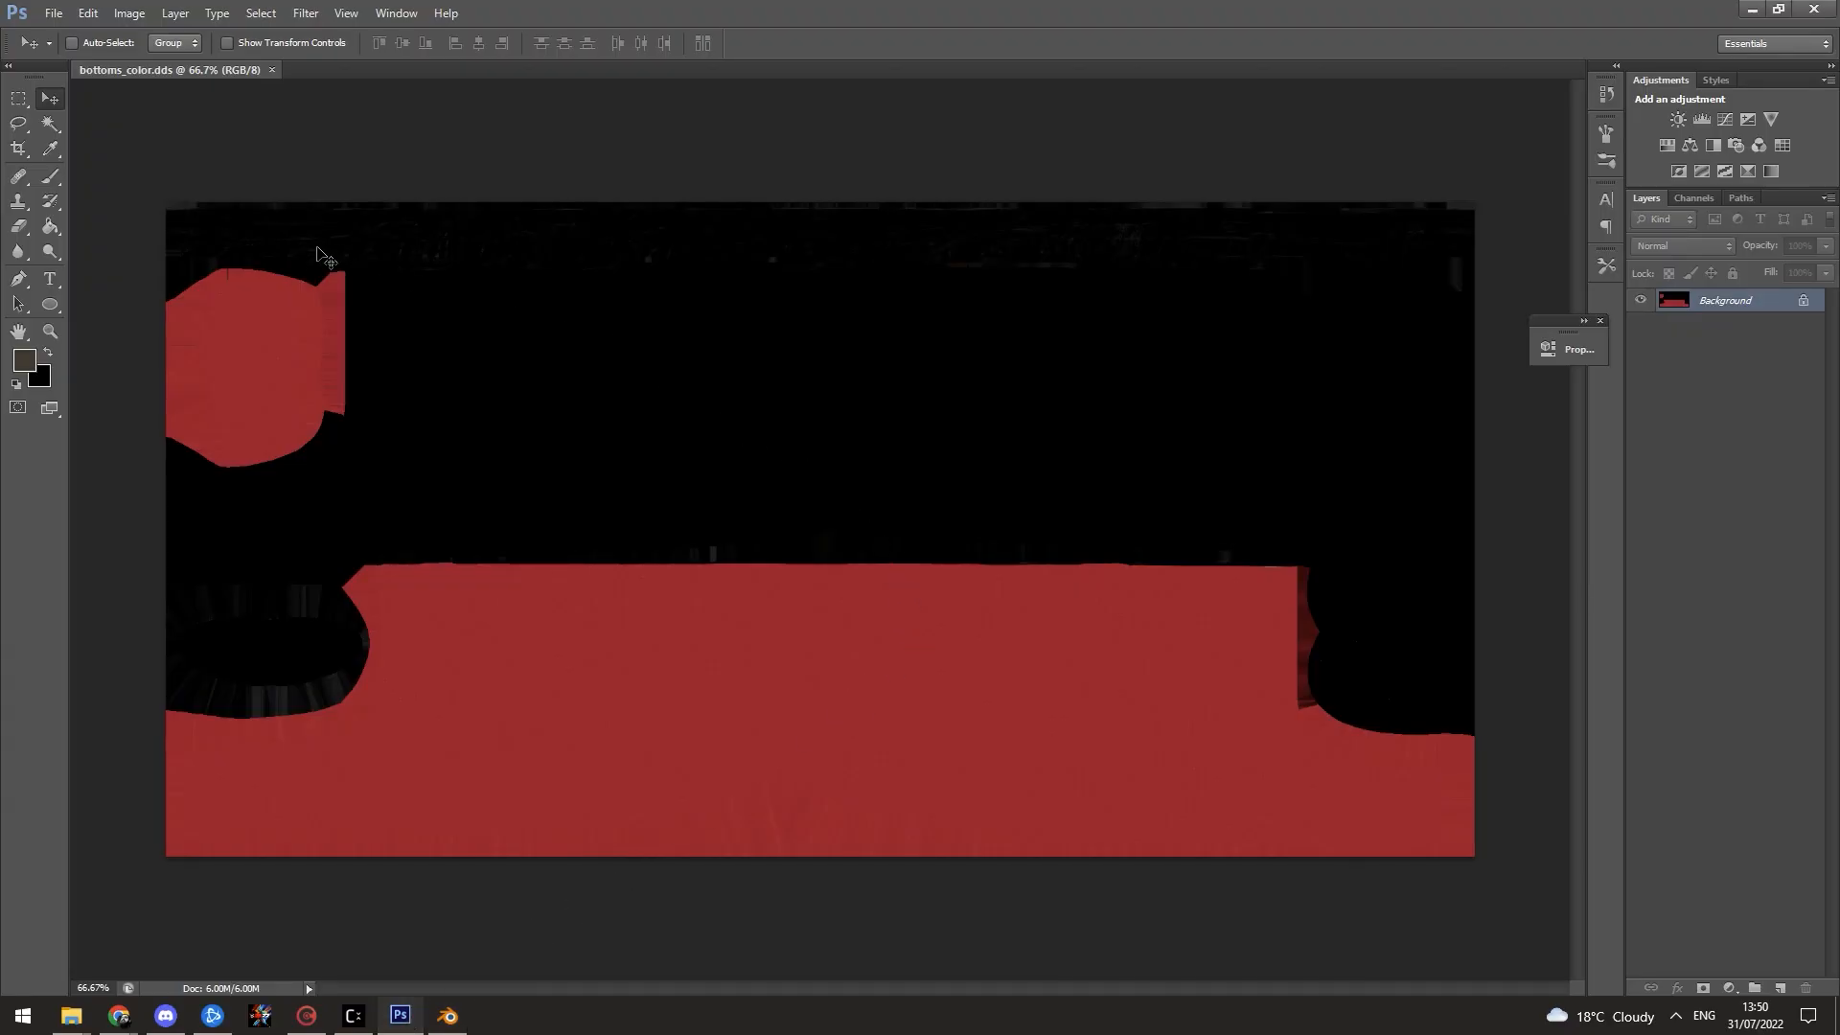
{"action": "left_click", "coordinate": [54, 13]}
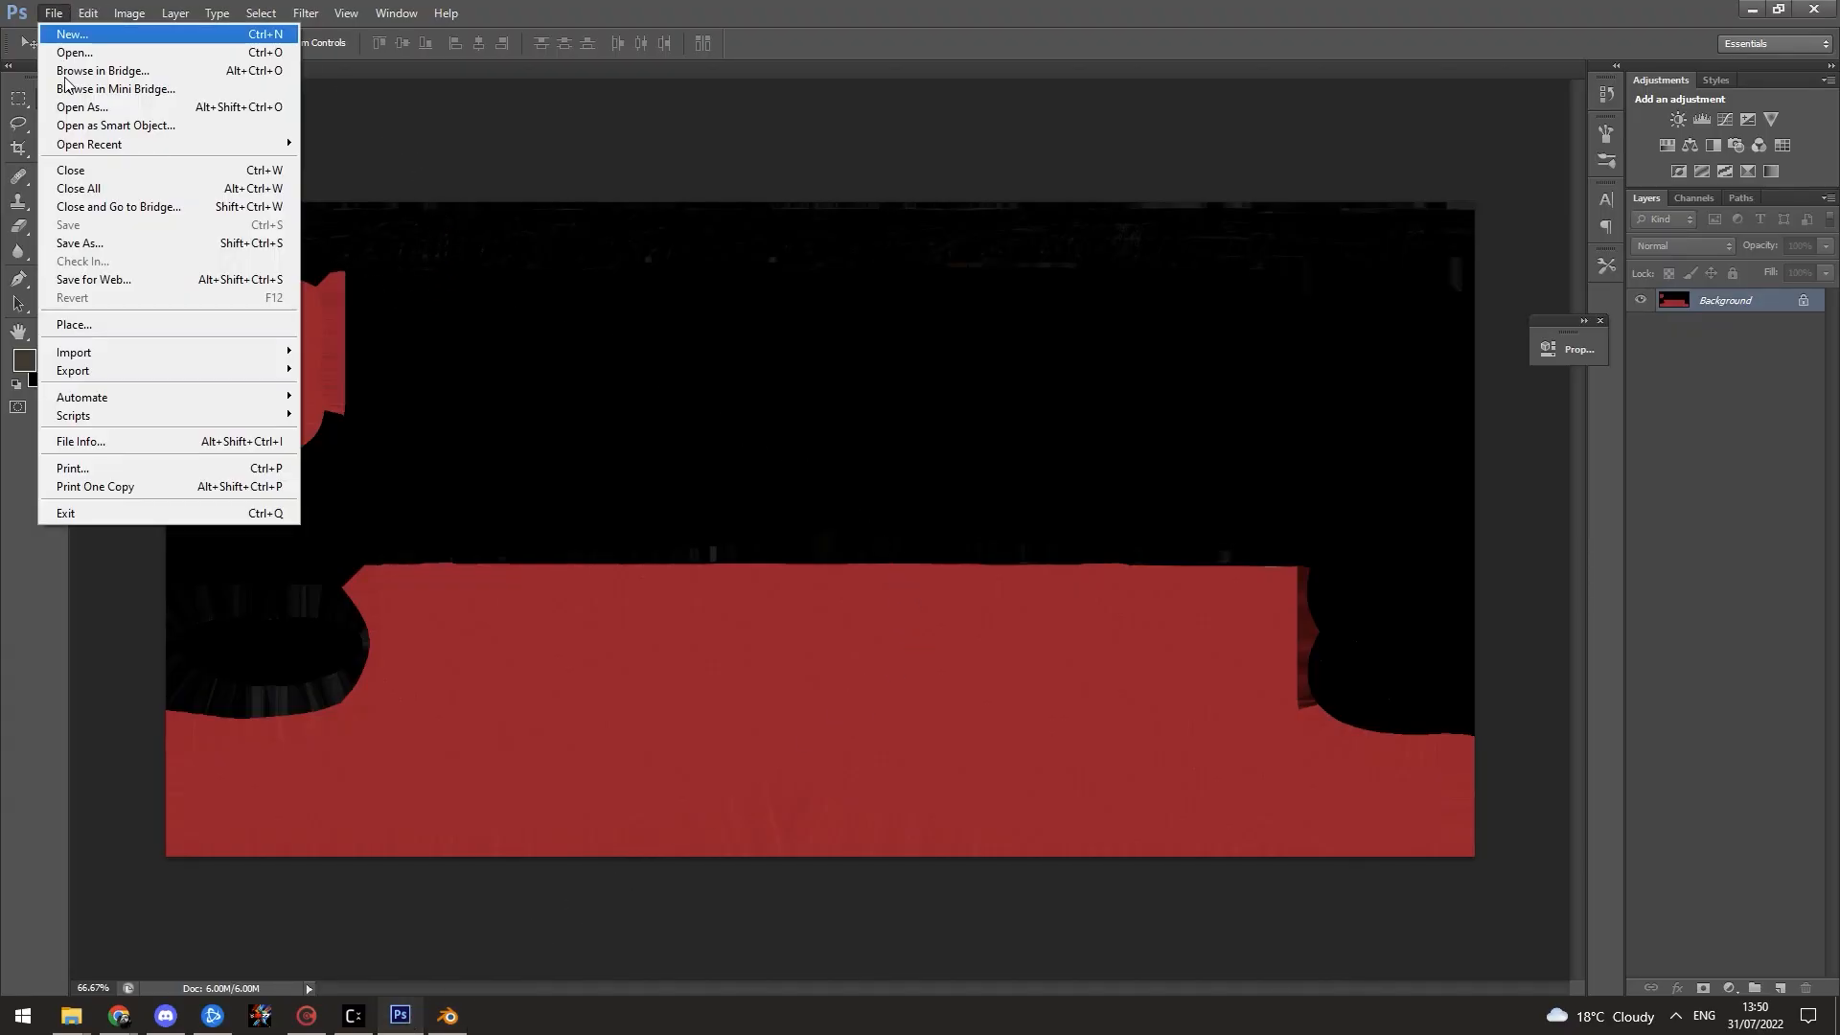
{"action": "left_click", "coordinate": [123, 243]}
{"action": "left_click", "coordinate": [1042, 170]}
{"action": "left_click", "coordinate": [958, 687]}
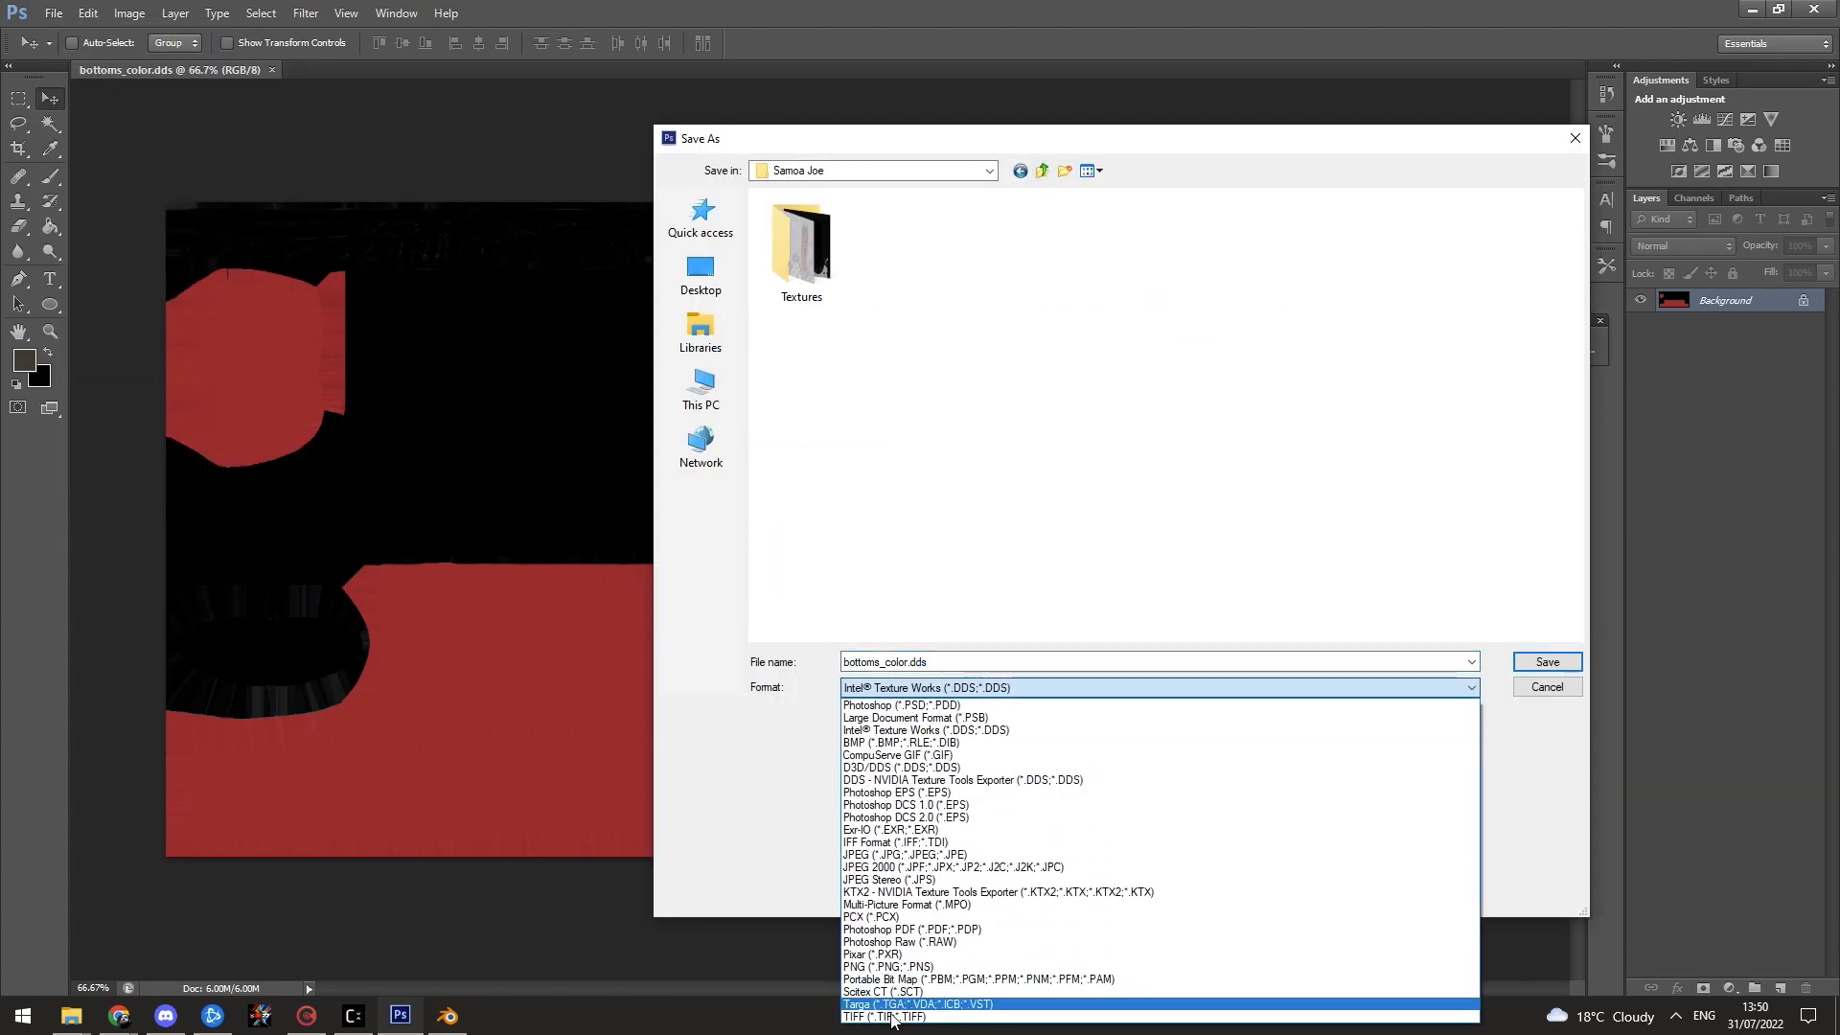
{"action": "left_click", "coordinate": [887, 1017]}
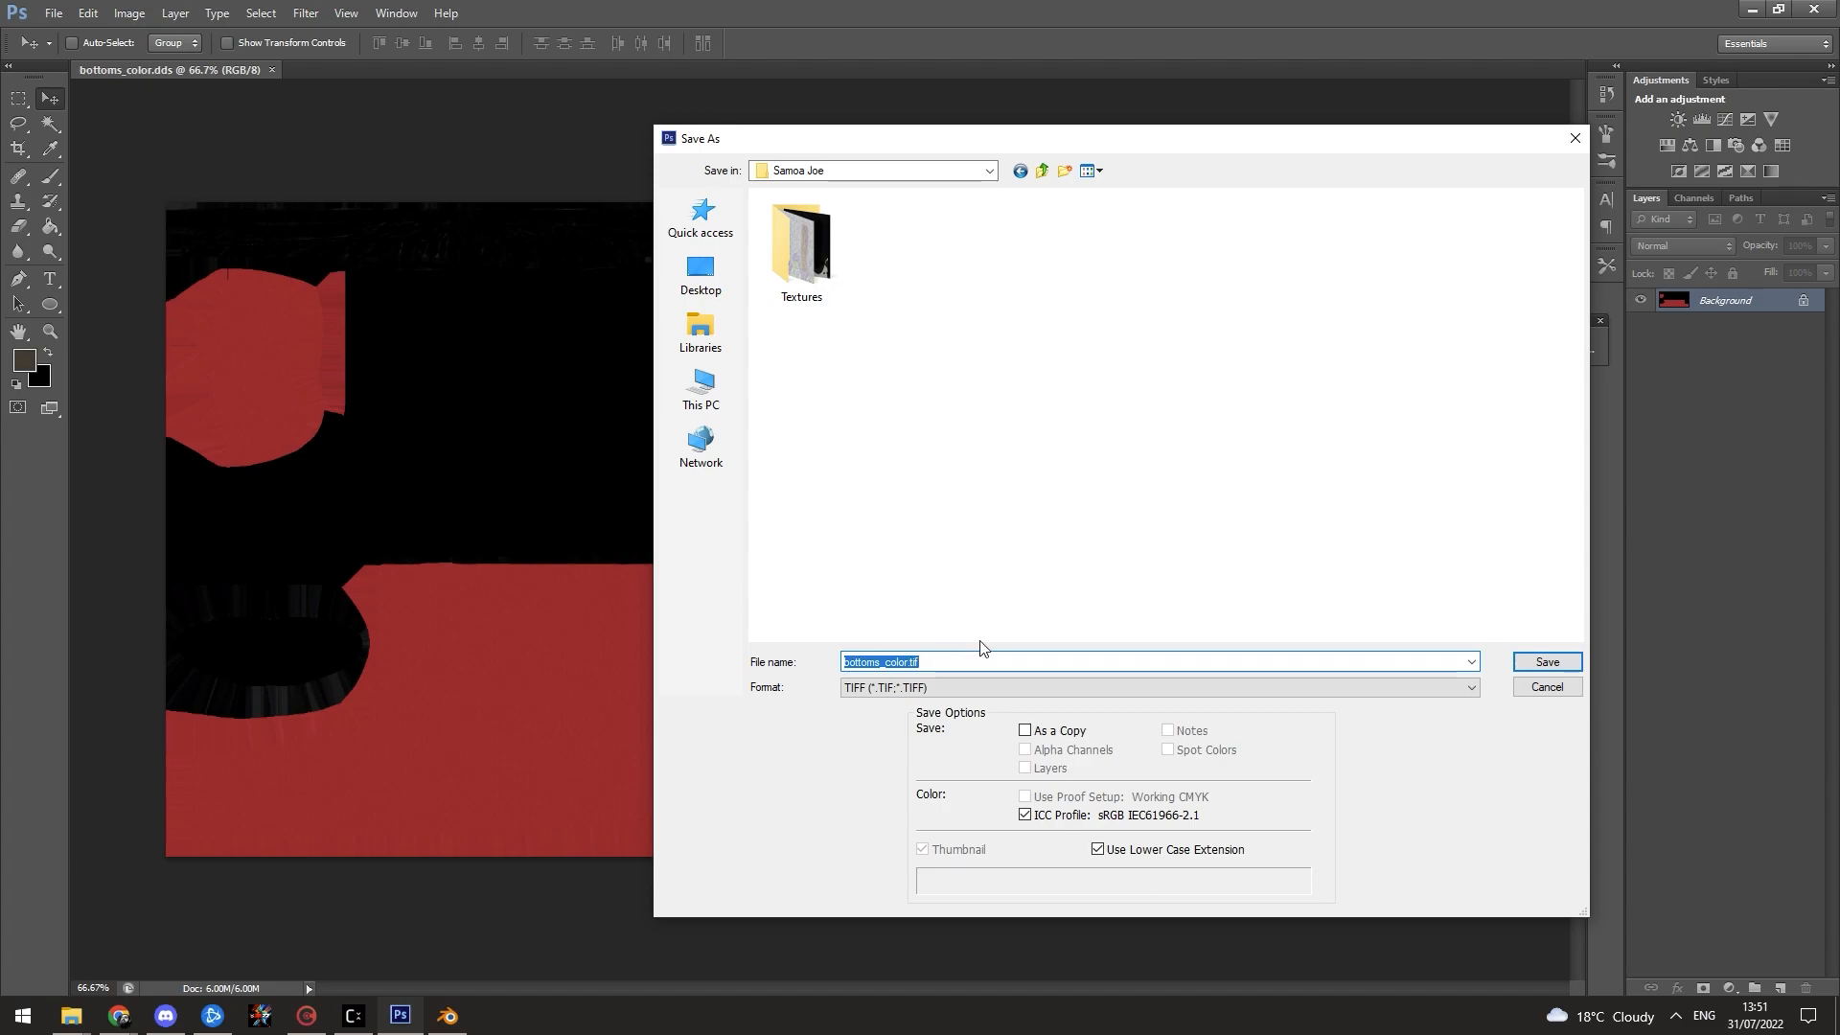
{"action": "key", "text": "Return"}
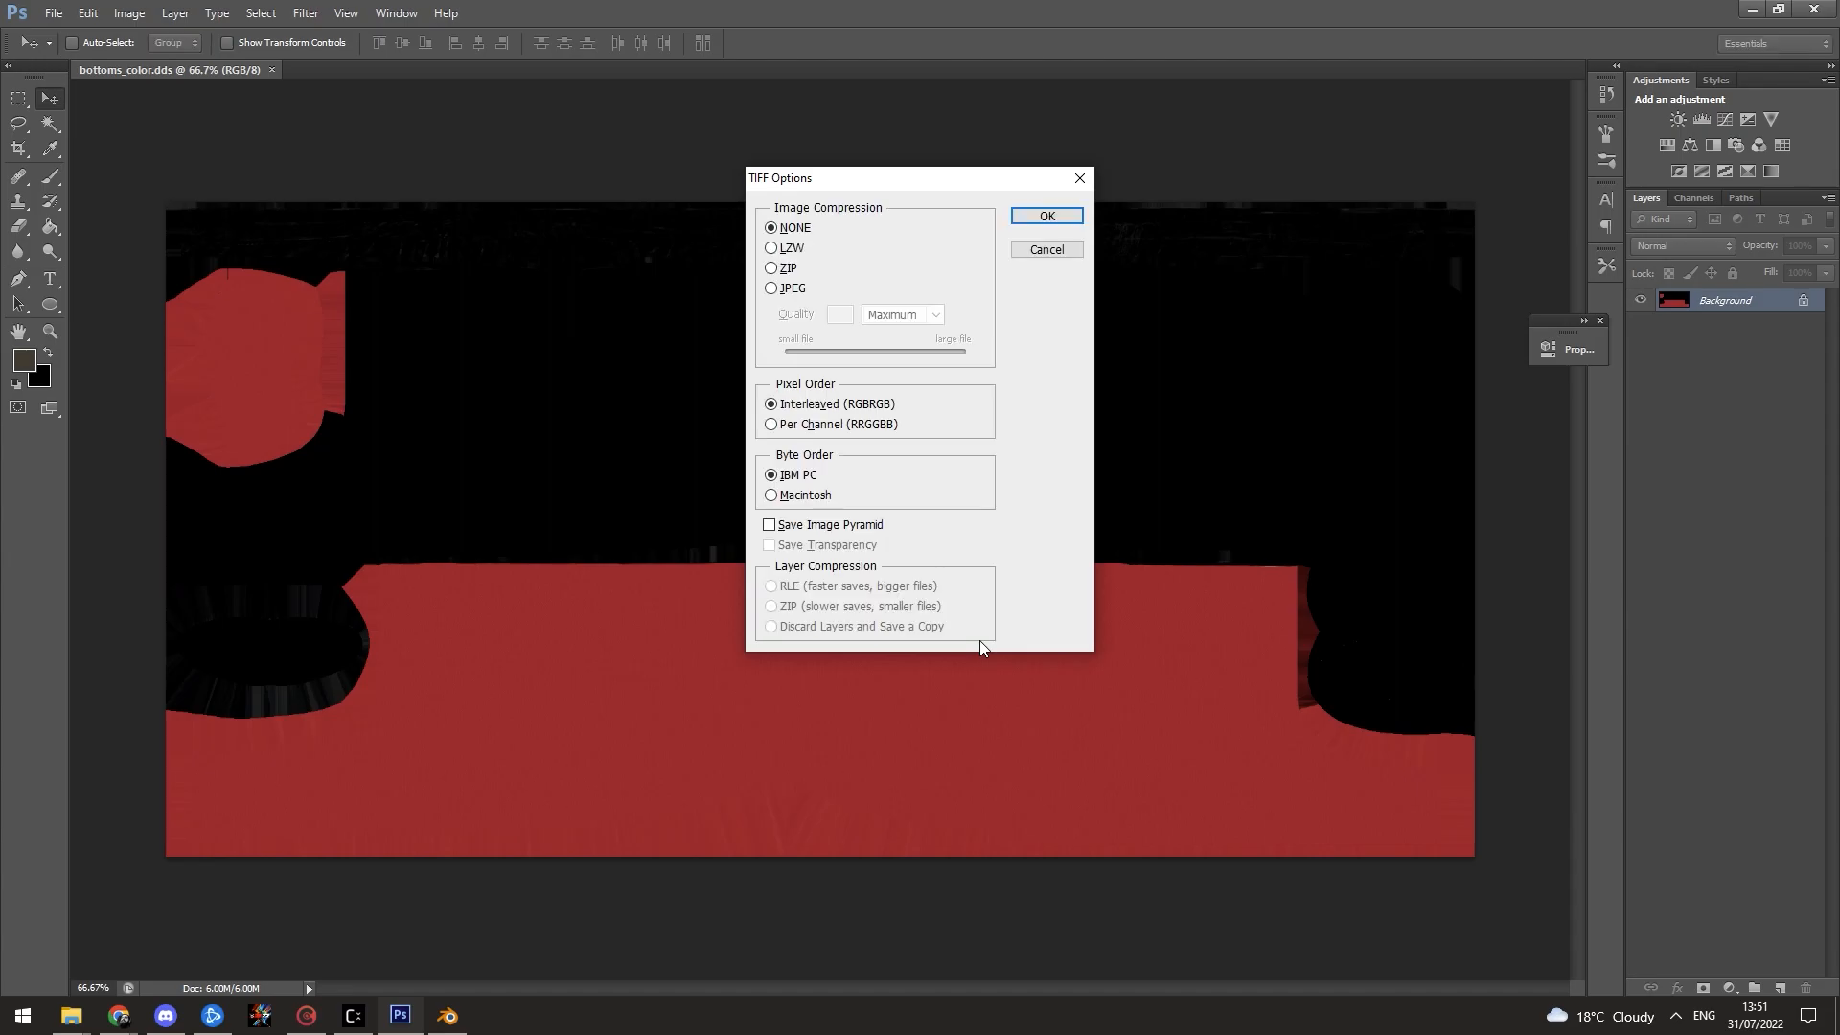
{"action": "key", "text": "Return"}
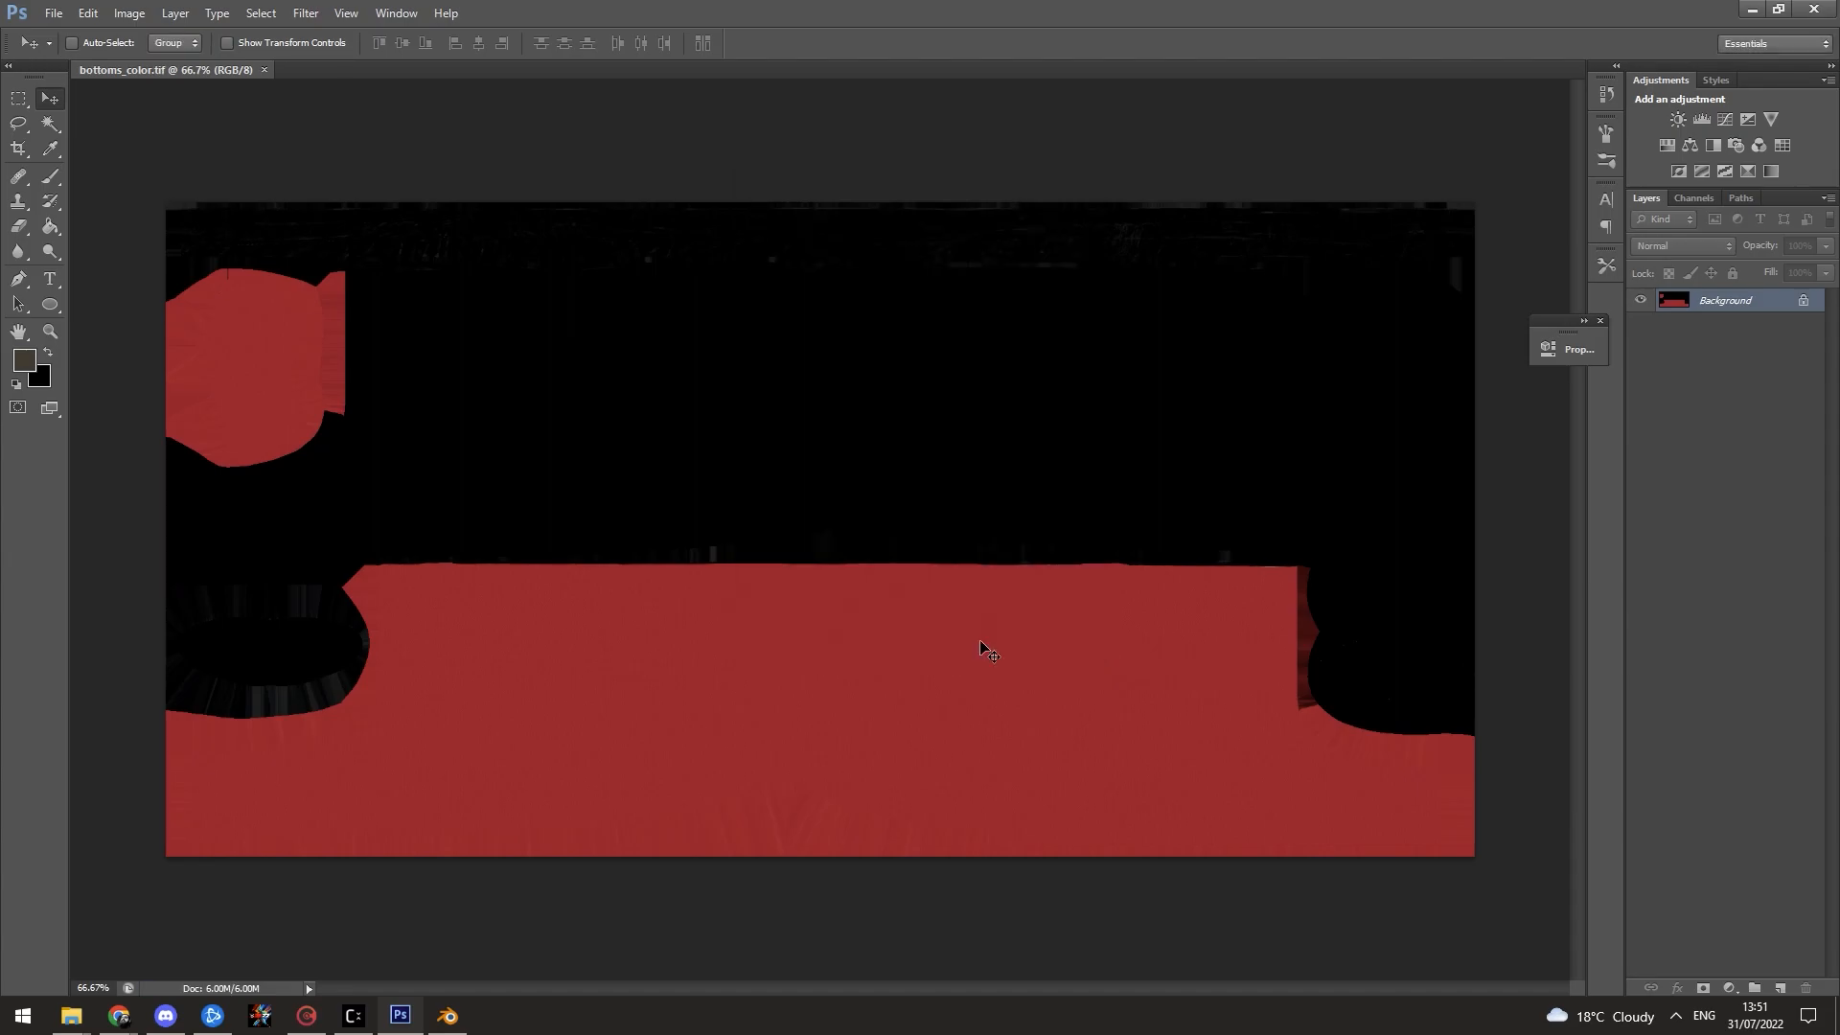
Step: Switch to Blender and give the bottoms:skinned mesh a new material with an Image Texture as its base color
{"action": "left_click", "coordinate": [447, 1015]}
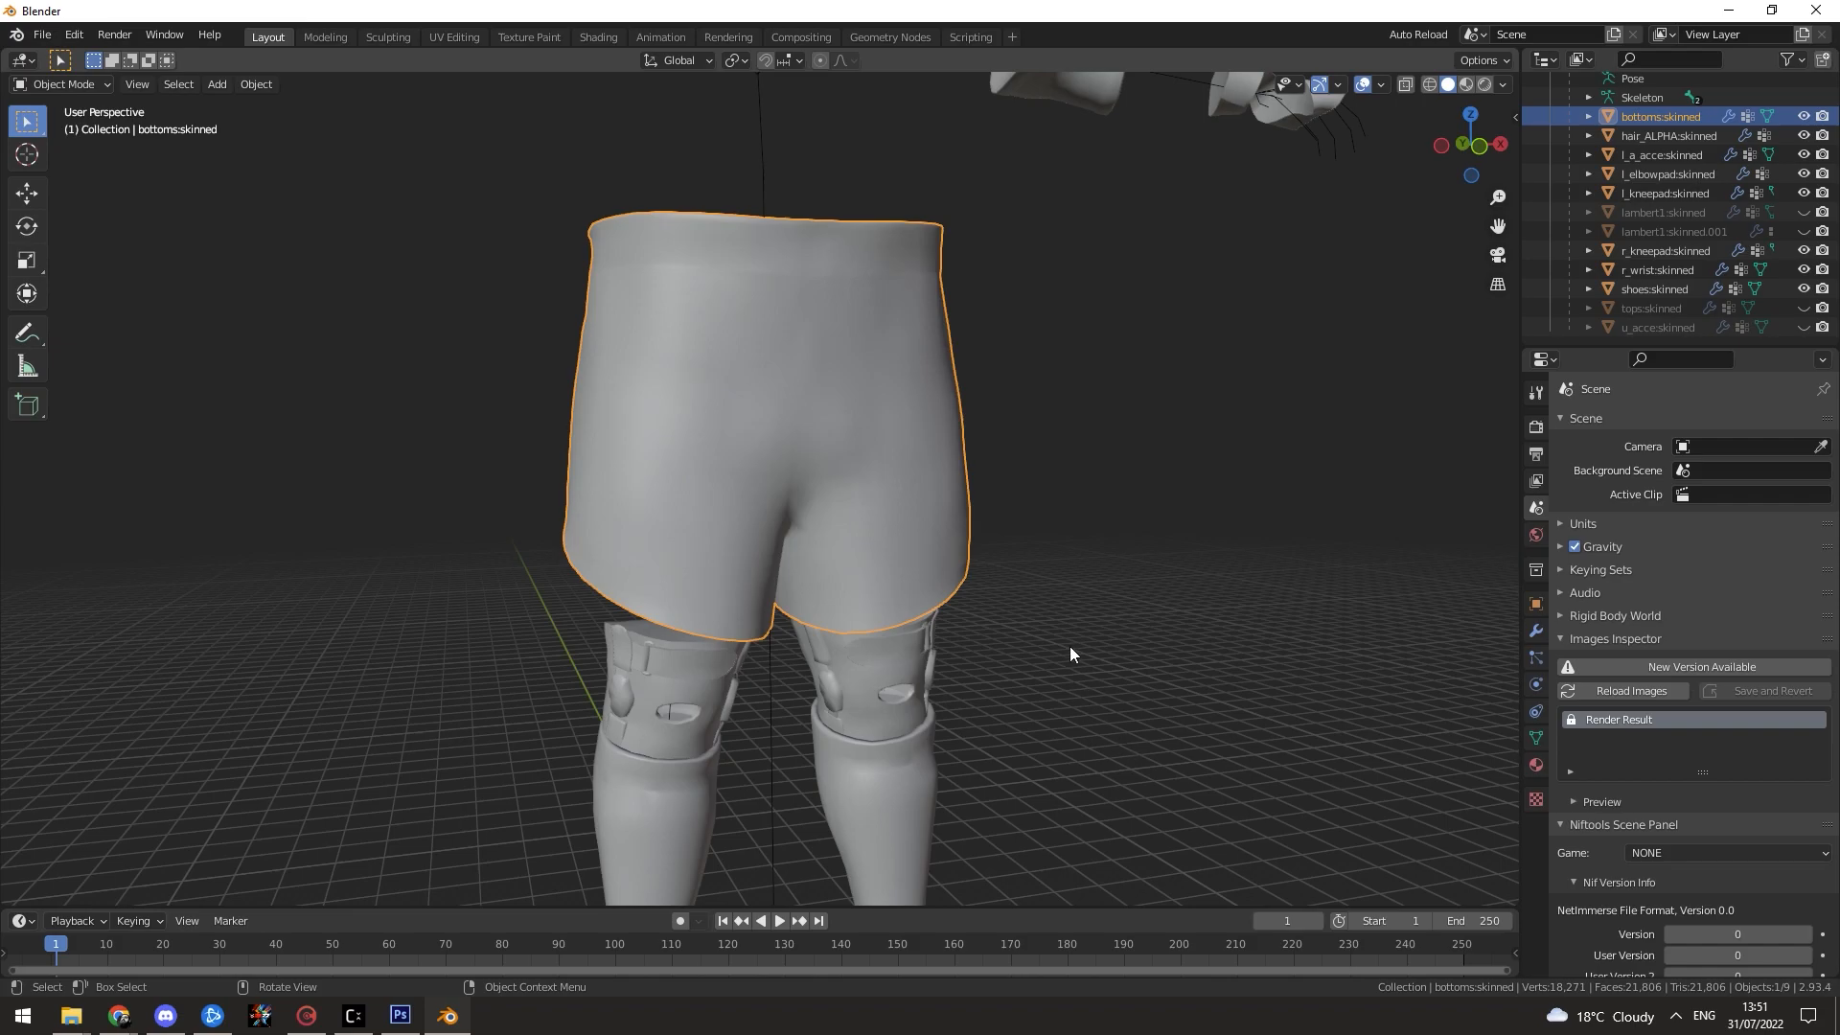
{"action": "left_click_drag", "start_coordinate": [1087, 506], "coordinate": [1114, 508]}
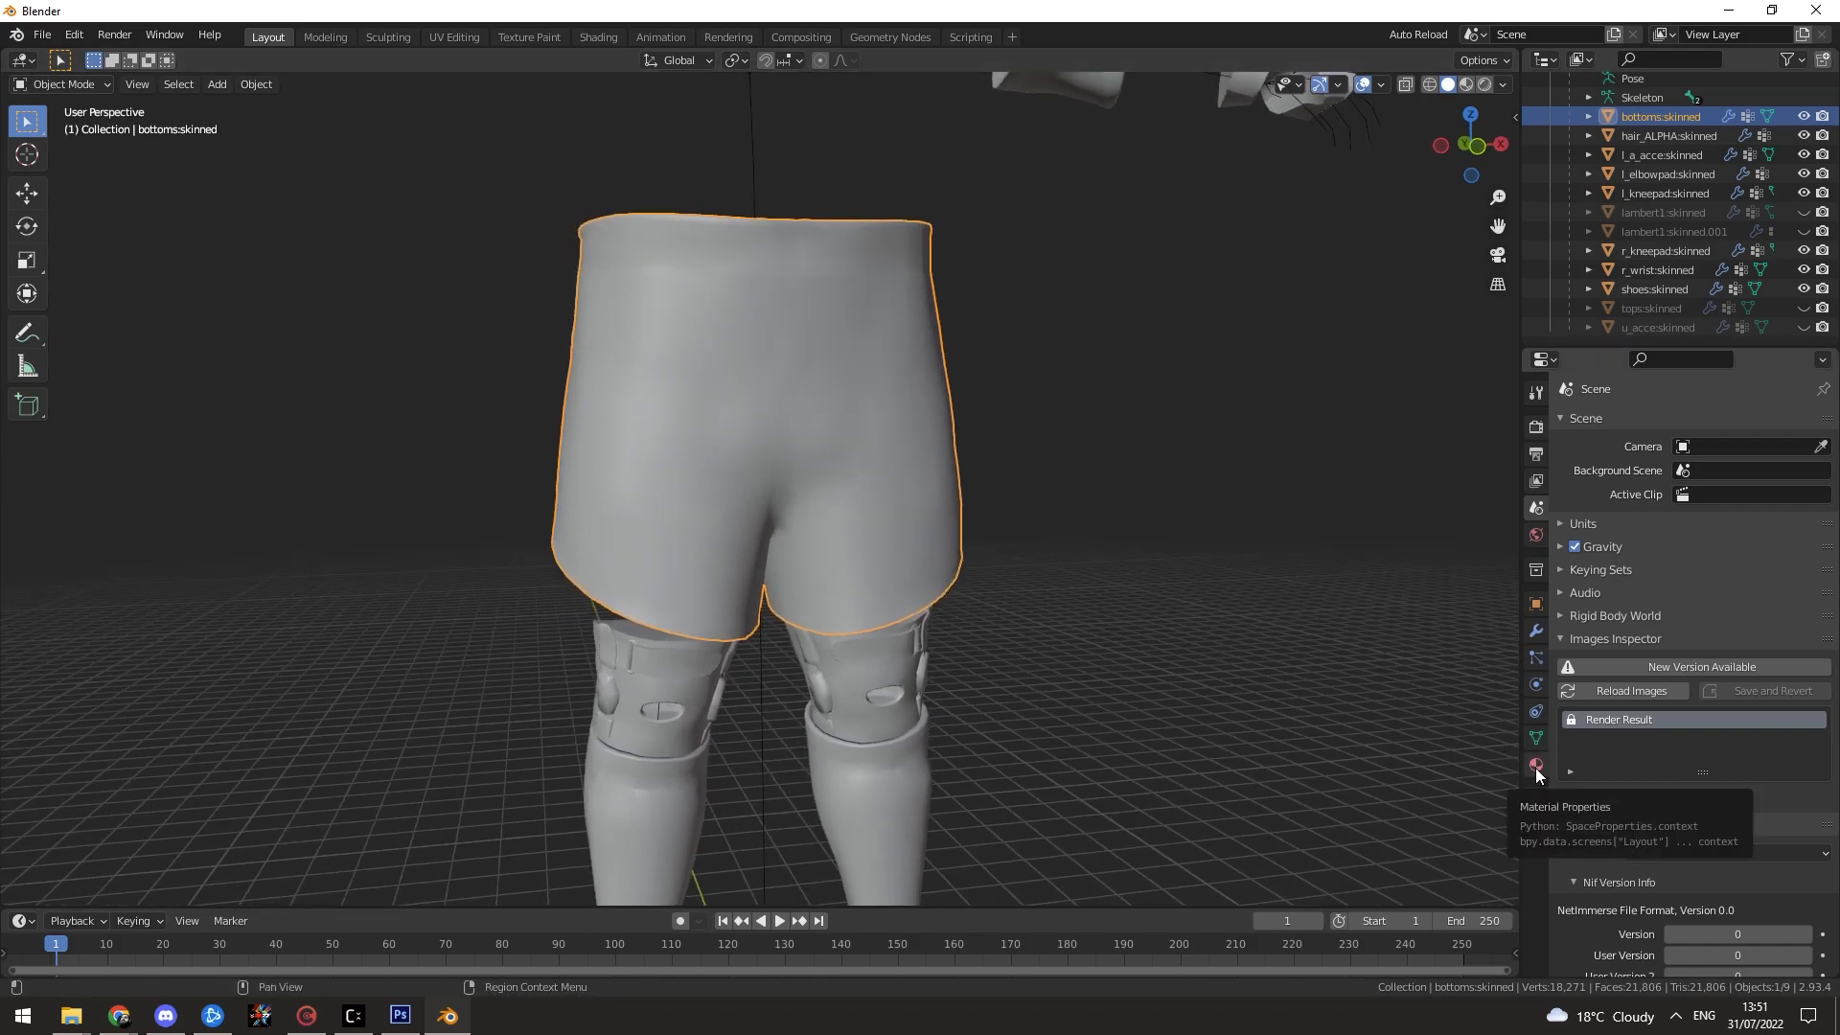
{"action": "left_click", "coordinate": [1536, 768]}
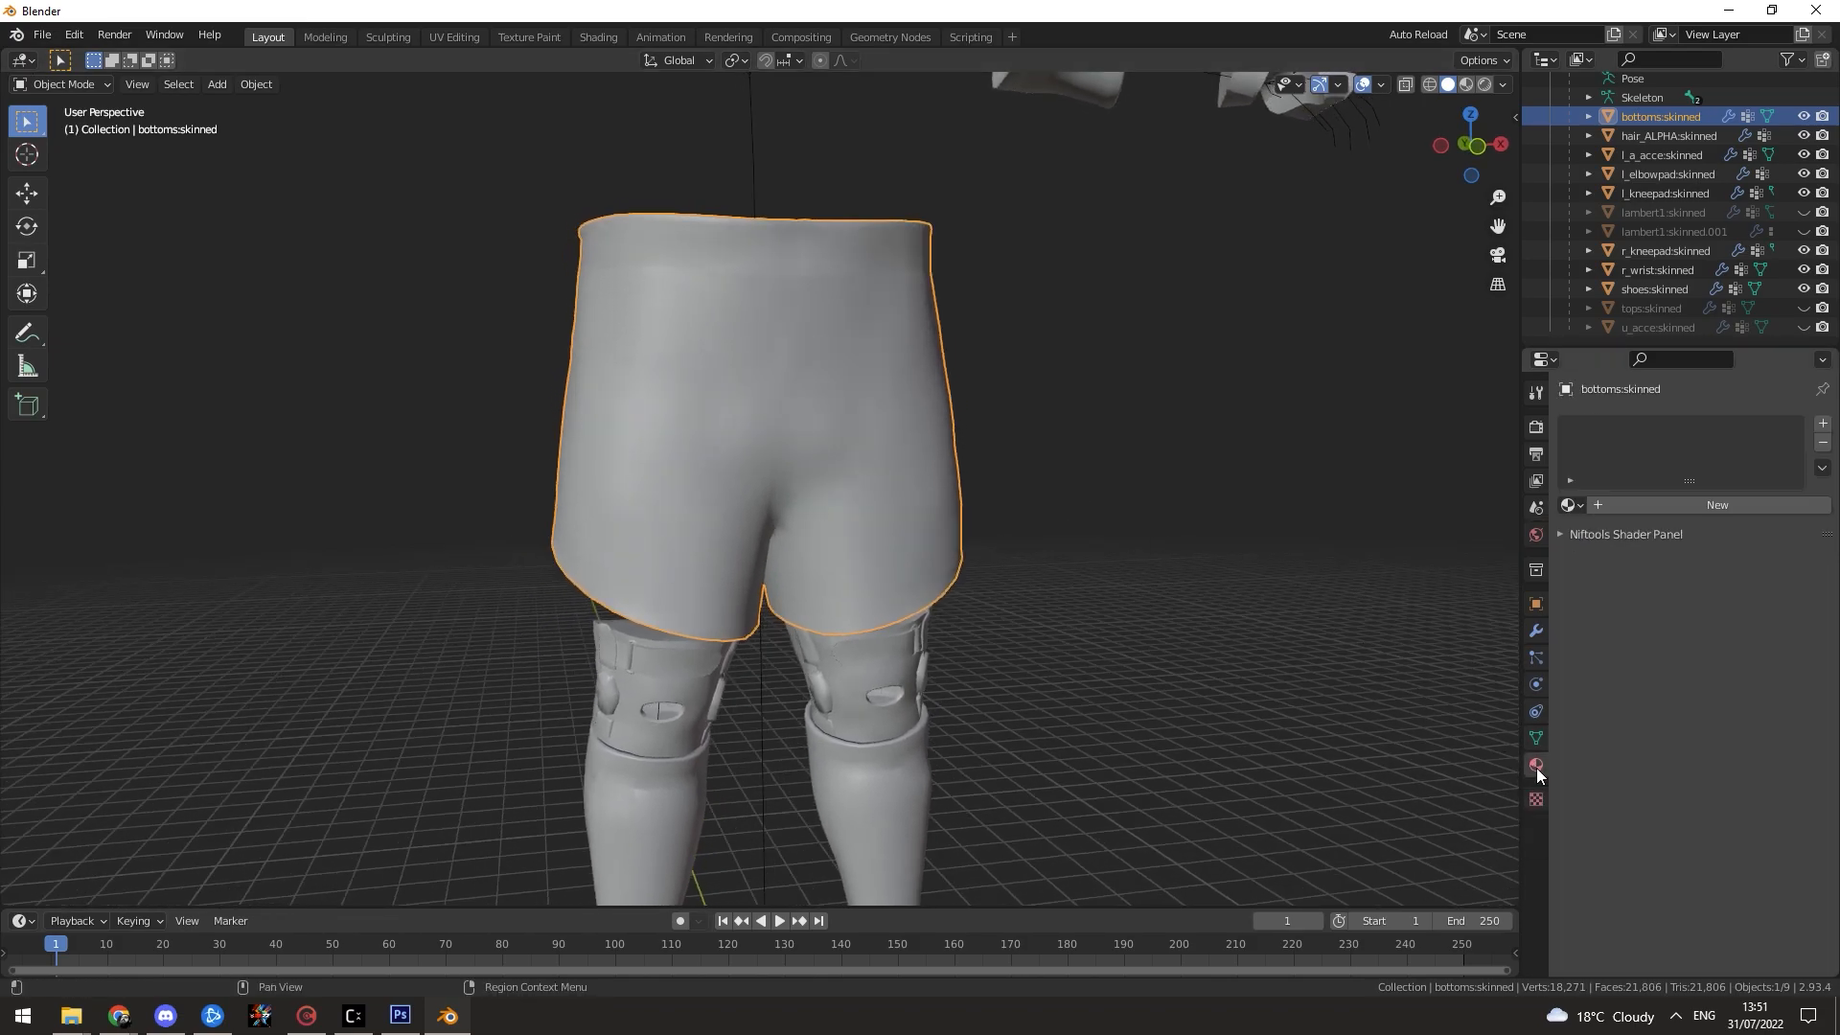
{"action": "left_click", "coordinate": [1619, 504]}
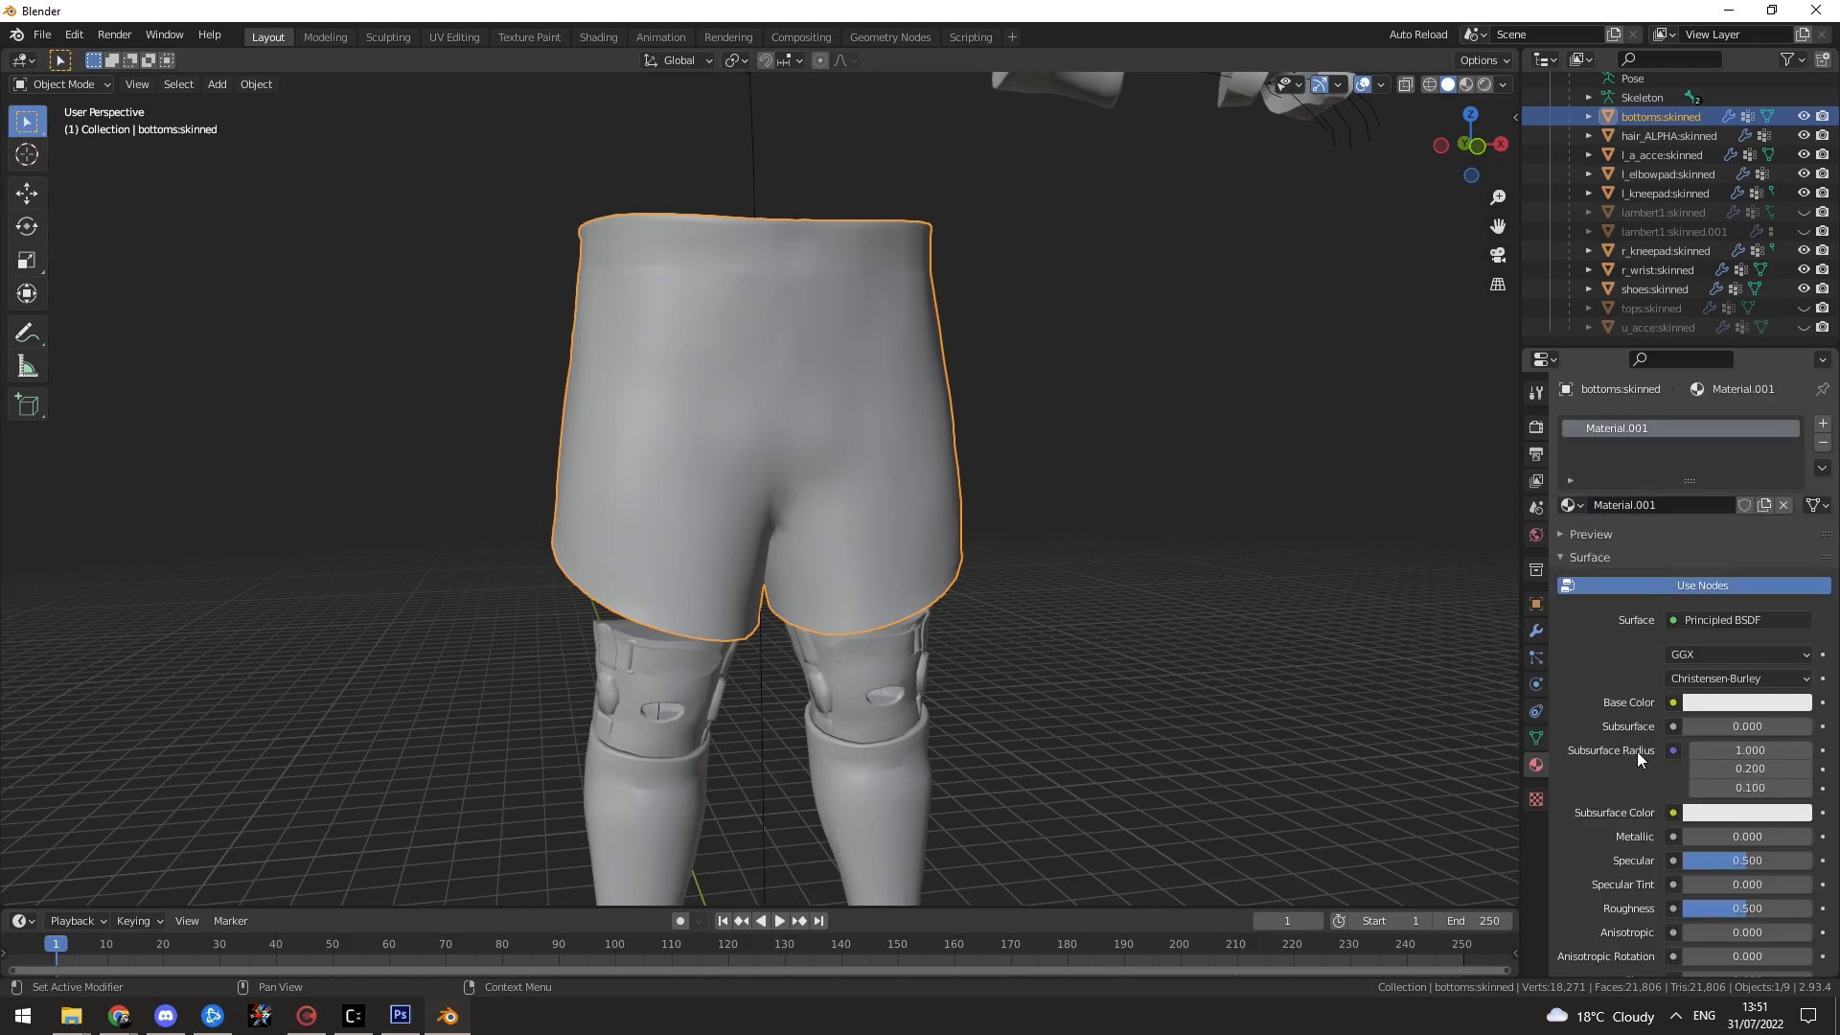
{"action": "left_click", "coordinate": [1676, 701]}
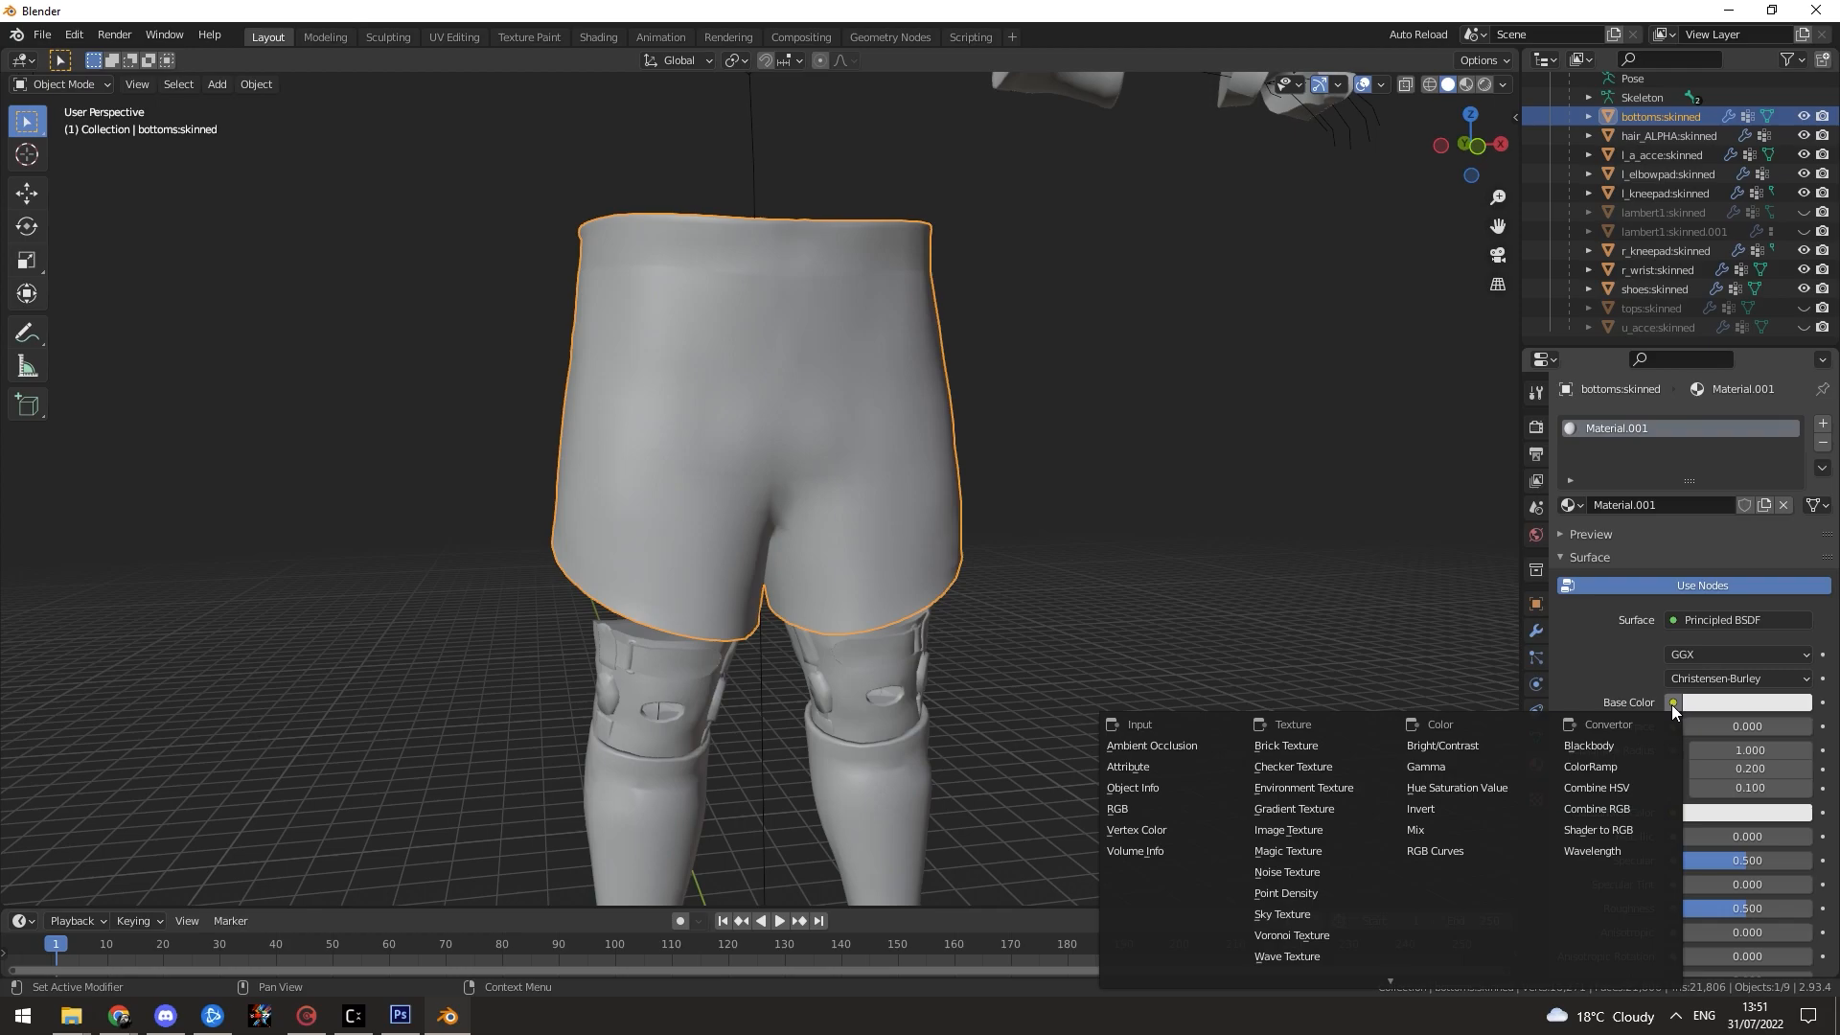
{"action": "left_click", "coordinate": [1342, 829]}
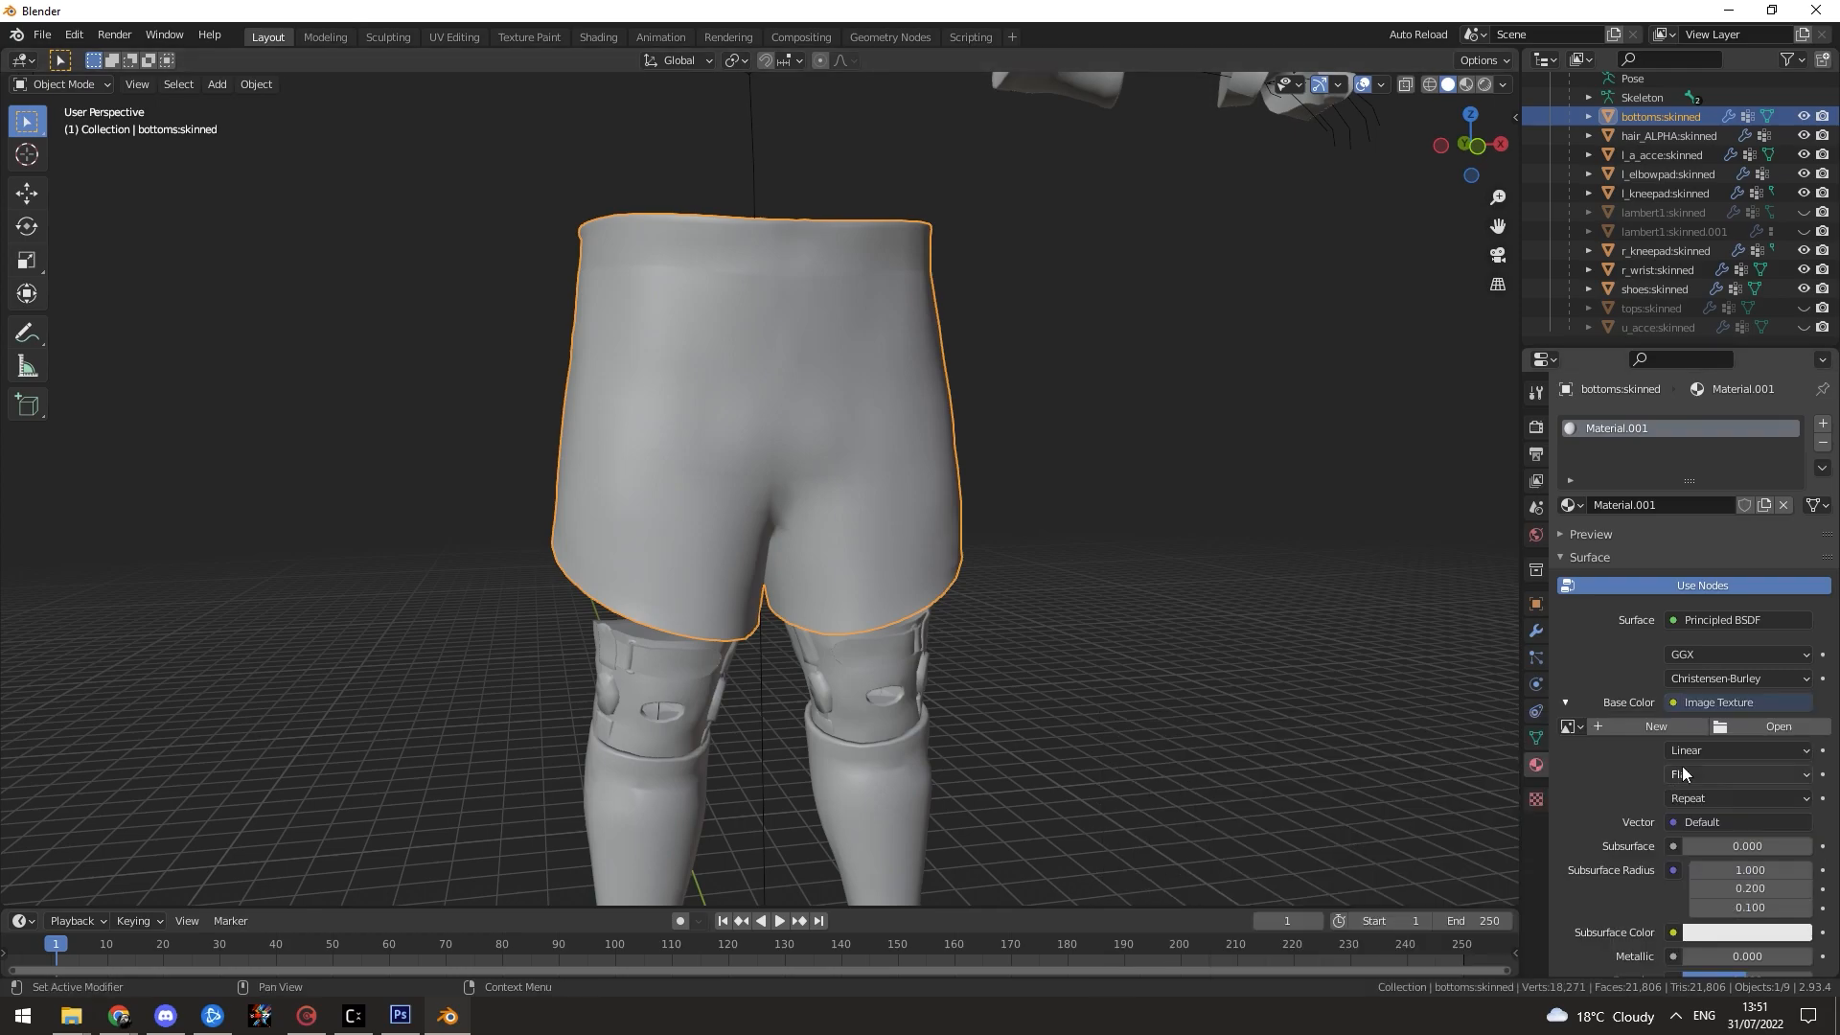
Step: Load bottoms_color.tif from the Samoa Joe folder as the base color image
{"action": "left_click", "coordinate": [1750, 732]}
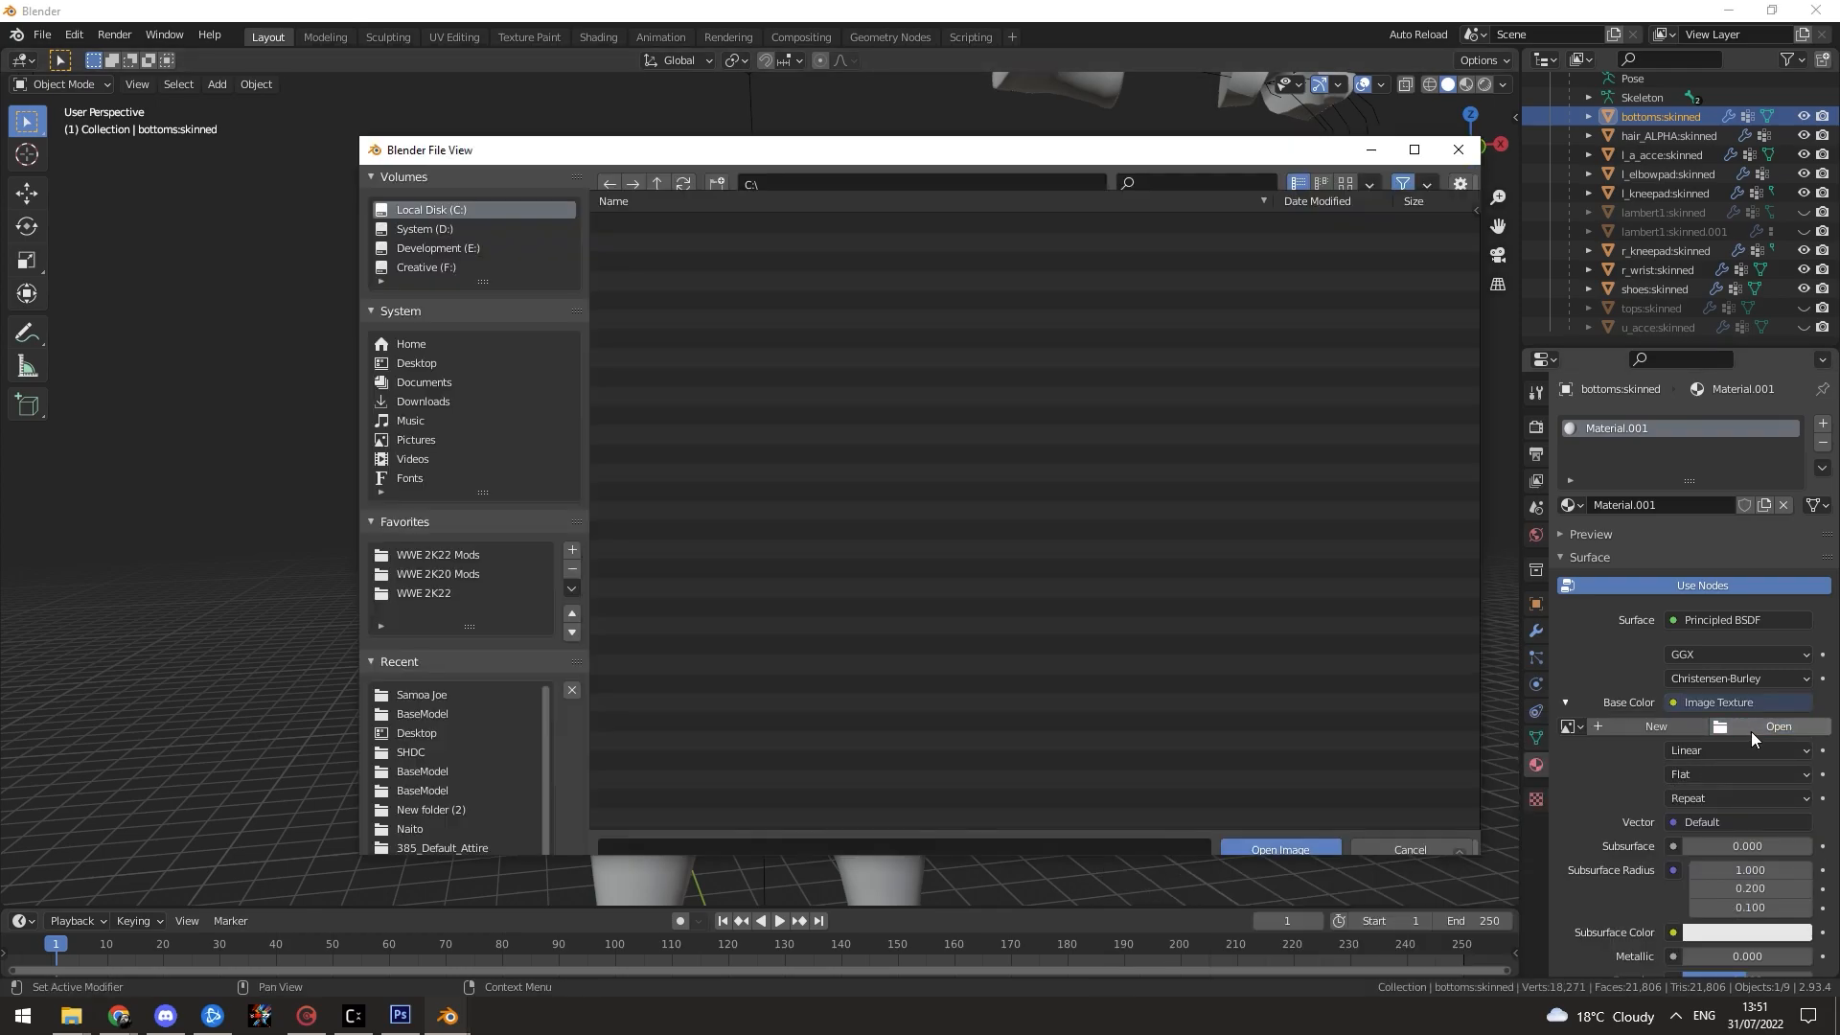
{"action": "left_click", "coordinate": [458, 696]}
{"action": "double_click", "coordinate": [659, 265]}
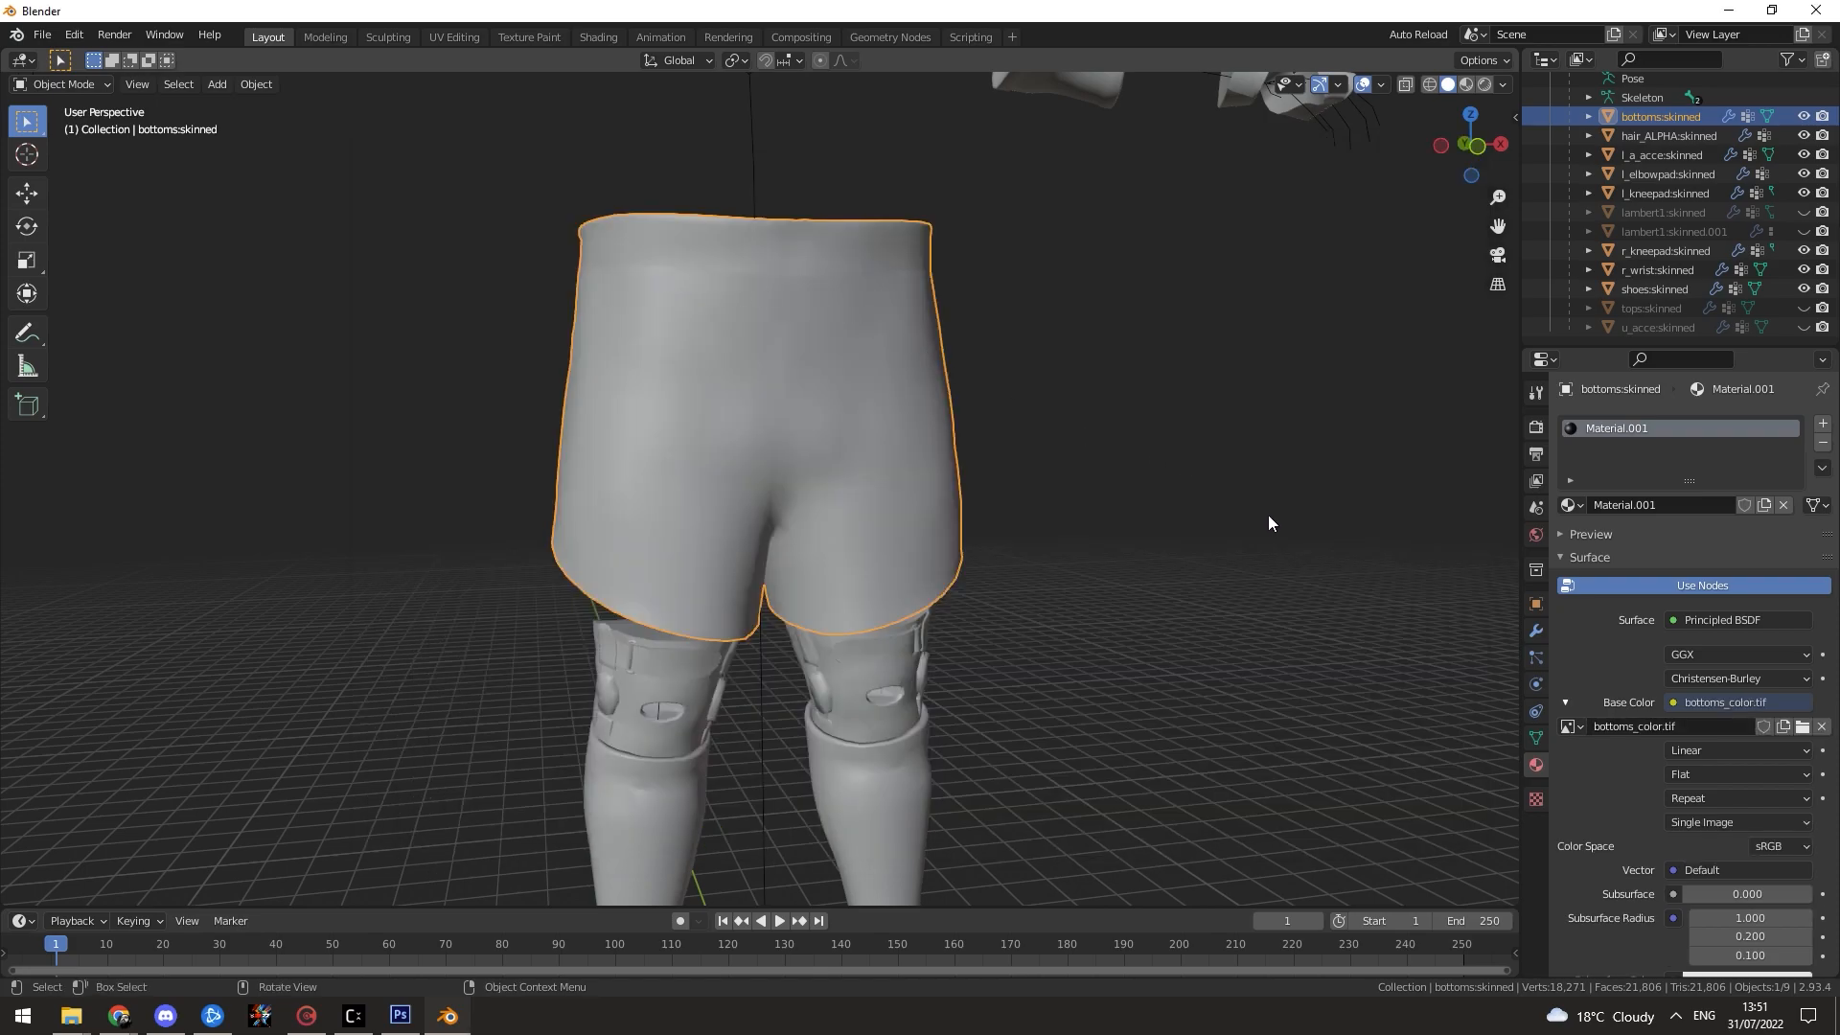
Step: Set the solid viewport shading color to Texture and view the textured shorts
{"action": "mouse_move", "coordinate": [1275, 532]}
{"action": "left_mouse_down"}
{"action": "mouse_move", "coordinate": [1428, 321]}
{"action": "mouse_move", "coordinate": [1318, 413]}
{"action": "mouse_move", "coordinate": [1332, 398]}
{"action": "left_mouse_up"}
{"action": "left_click", "coordinate": [1502, 85]}
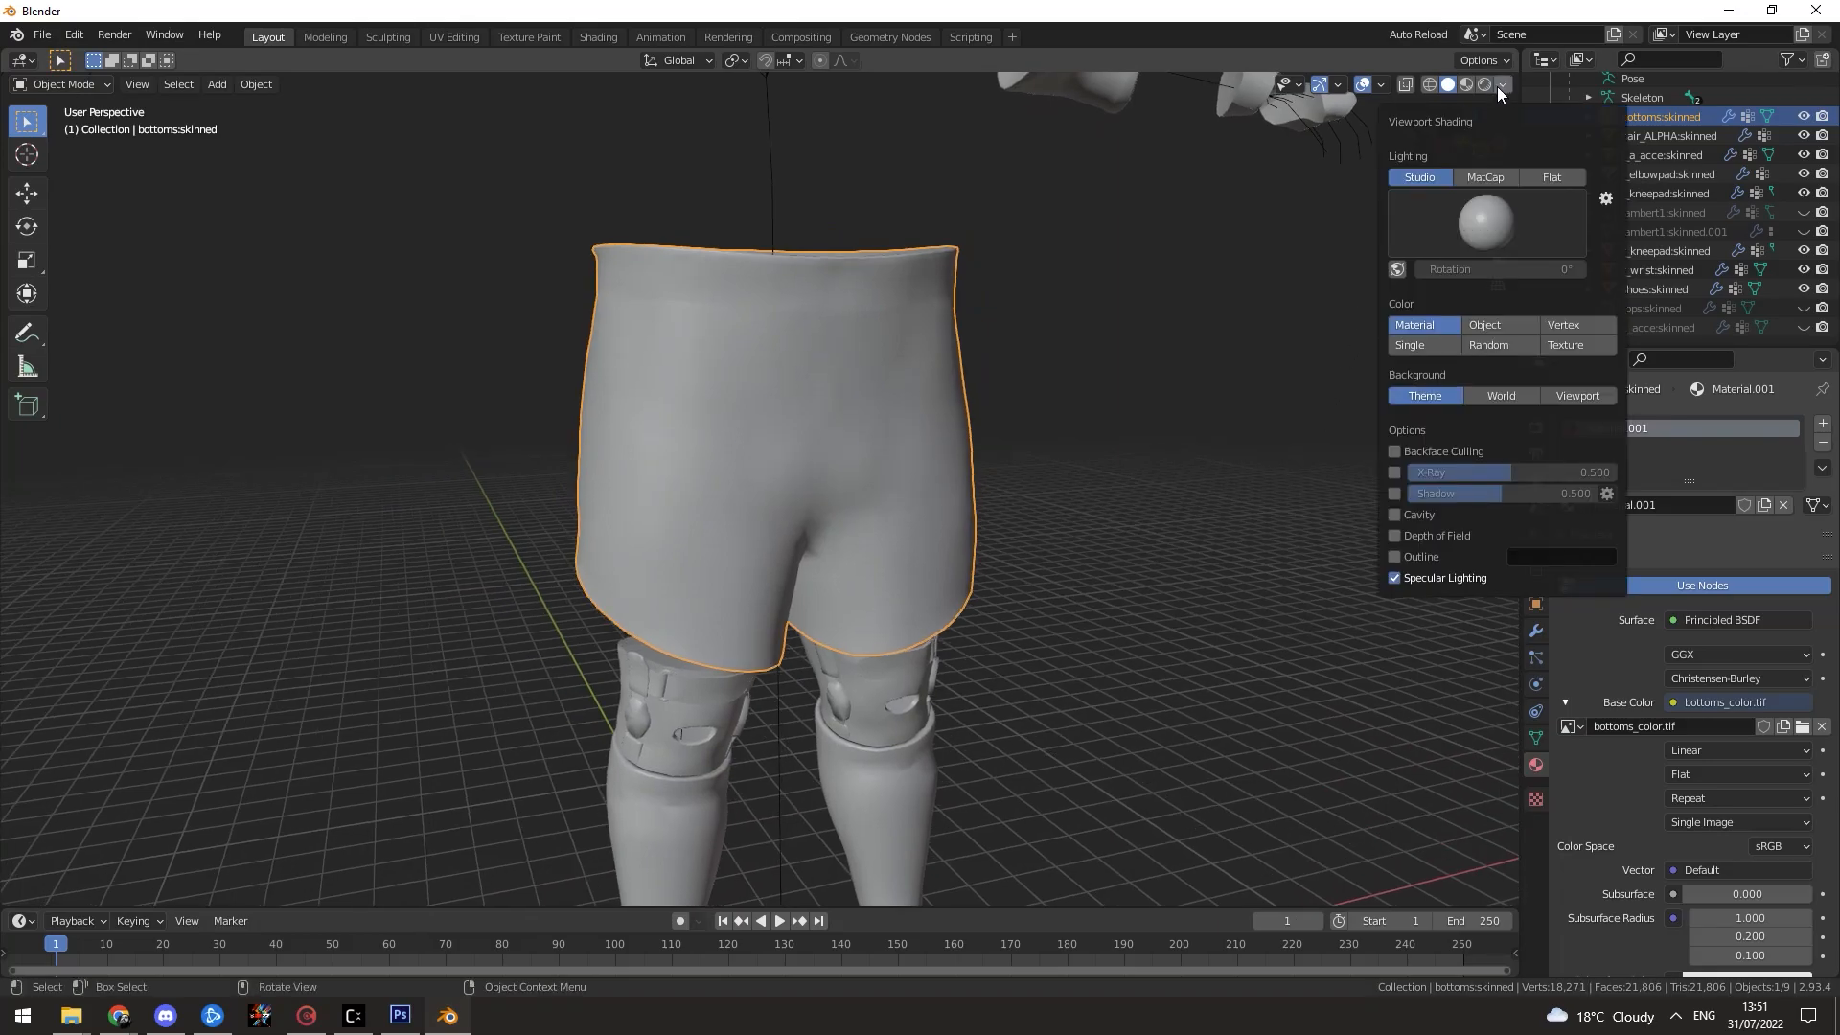
{"action": "left_click", "coordinate": [1573, 350]}
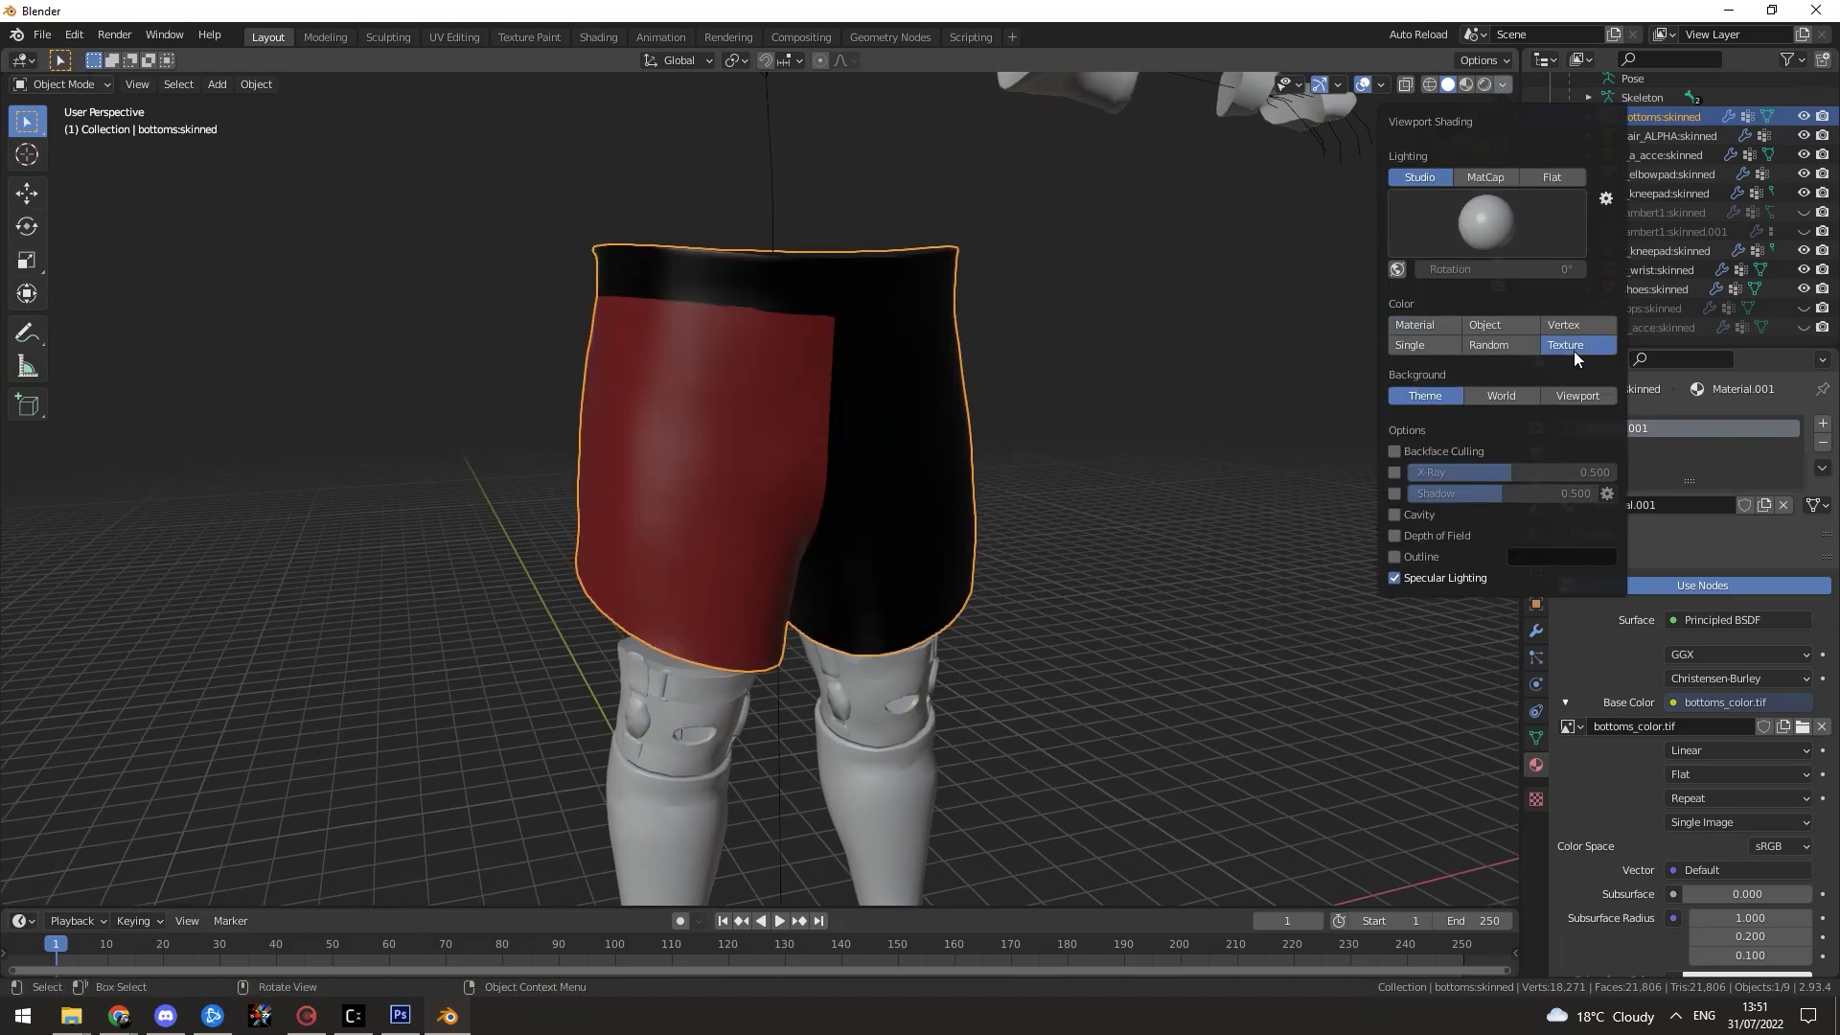
{"action": "mouse_move", "coordinate": [1096, 498]}
{"action": "left_mouse_down"}
{"action": "mouse_move", "coordinate": [1004, 475]}
{"action": "mouse_move", "coordinate": [818, 499]}
{"action": "mouse_move", "coordinate": [1019, 500]}
{"action": "mouse_move", "coordinate": [1237, 365]}
{"action": "left_mouse_up"}
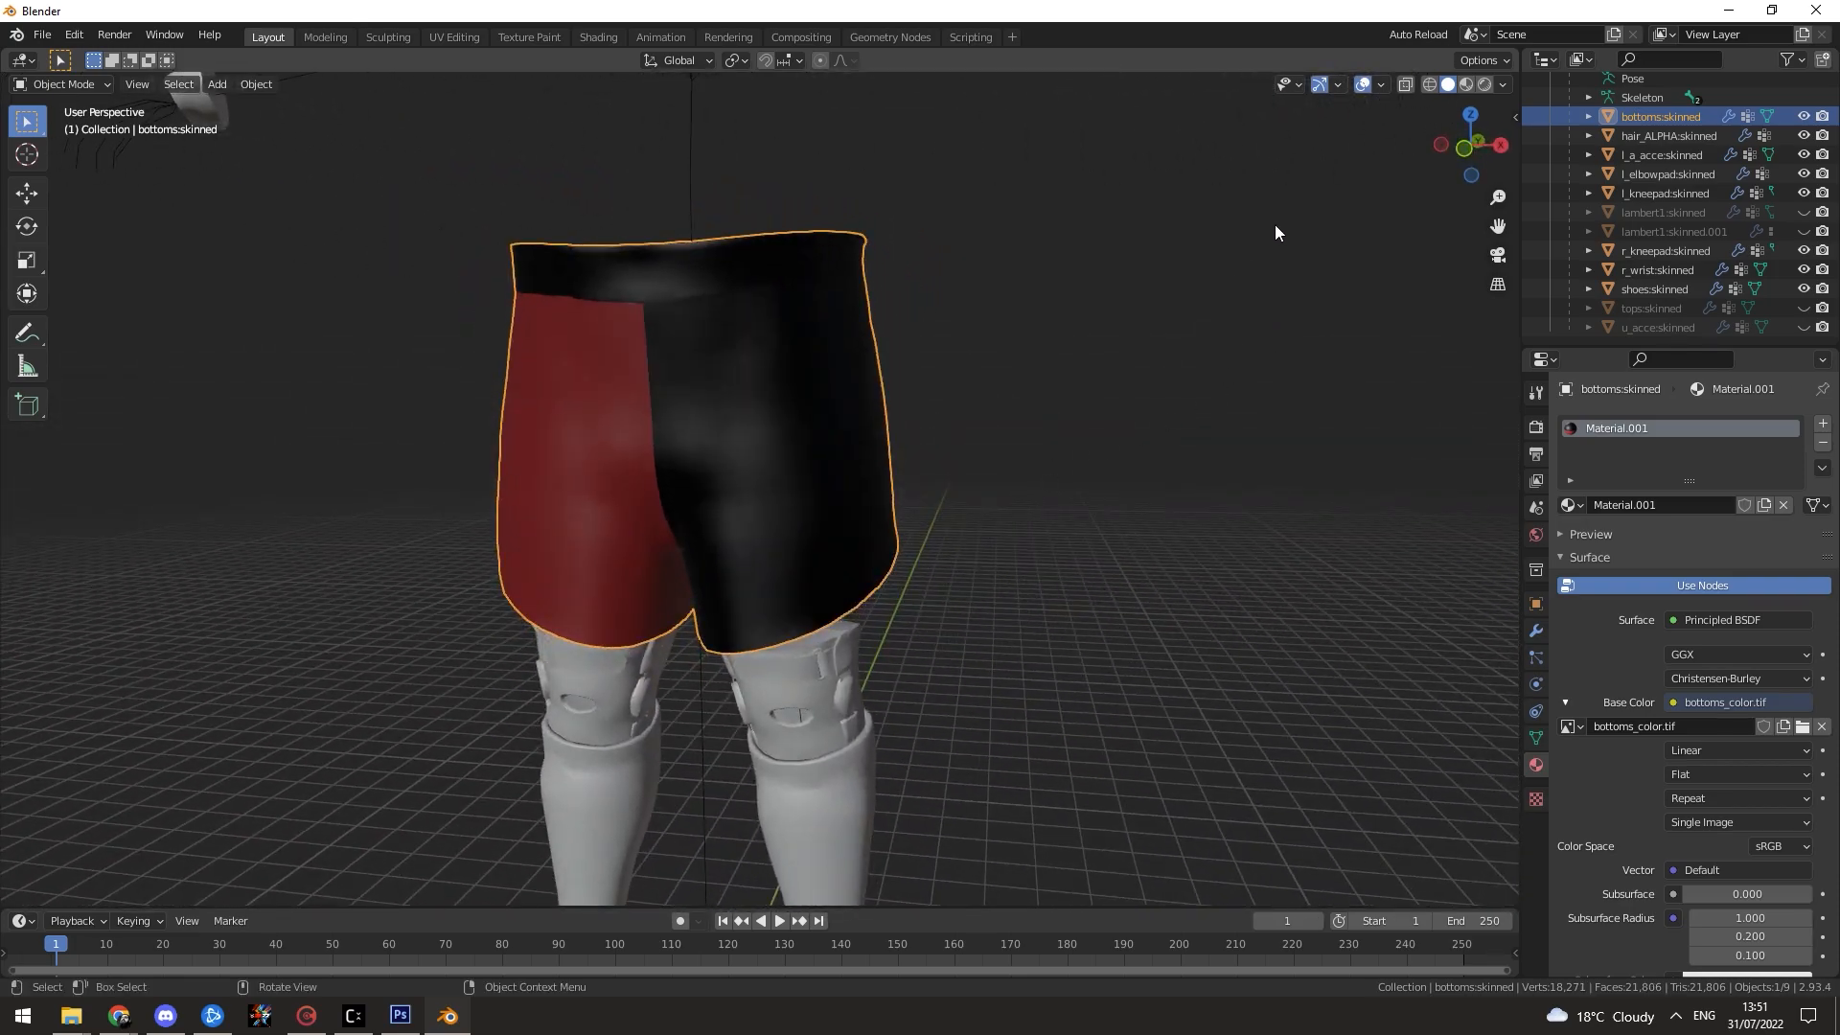
Step: Turn on Auto Reload for images and look over the textured shorts from both sides
{"action": "left_click_drag", "start_coordinate": [1288, 204], "coordinate": [1320, 175]}
{"action": "left_click", "coordinate": [1411, 35]}
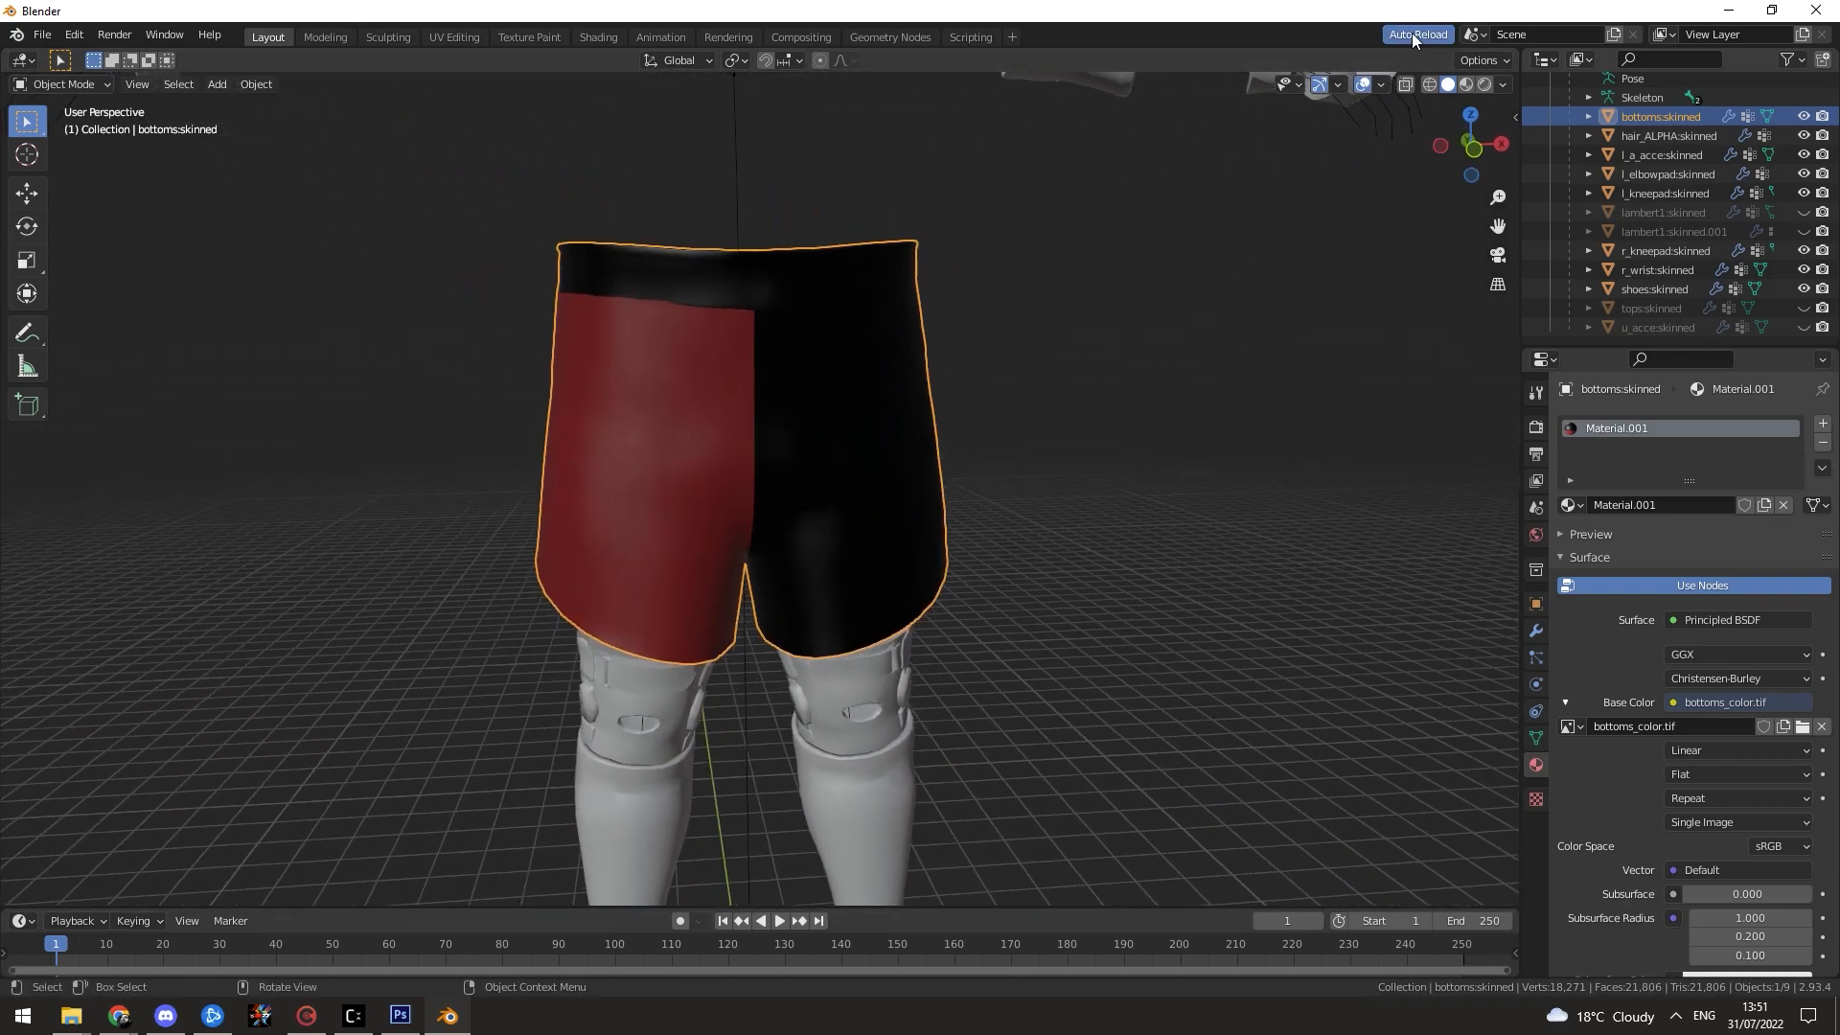
{"action": "left_click", "coordinate": [1412, 34]}
{"action": "left_click", "coordinate": [1462, 83]}
{"action": "left_click_drag", "start_coordinate": [903, 767], "coordinate": [991, 518]}
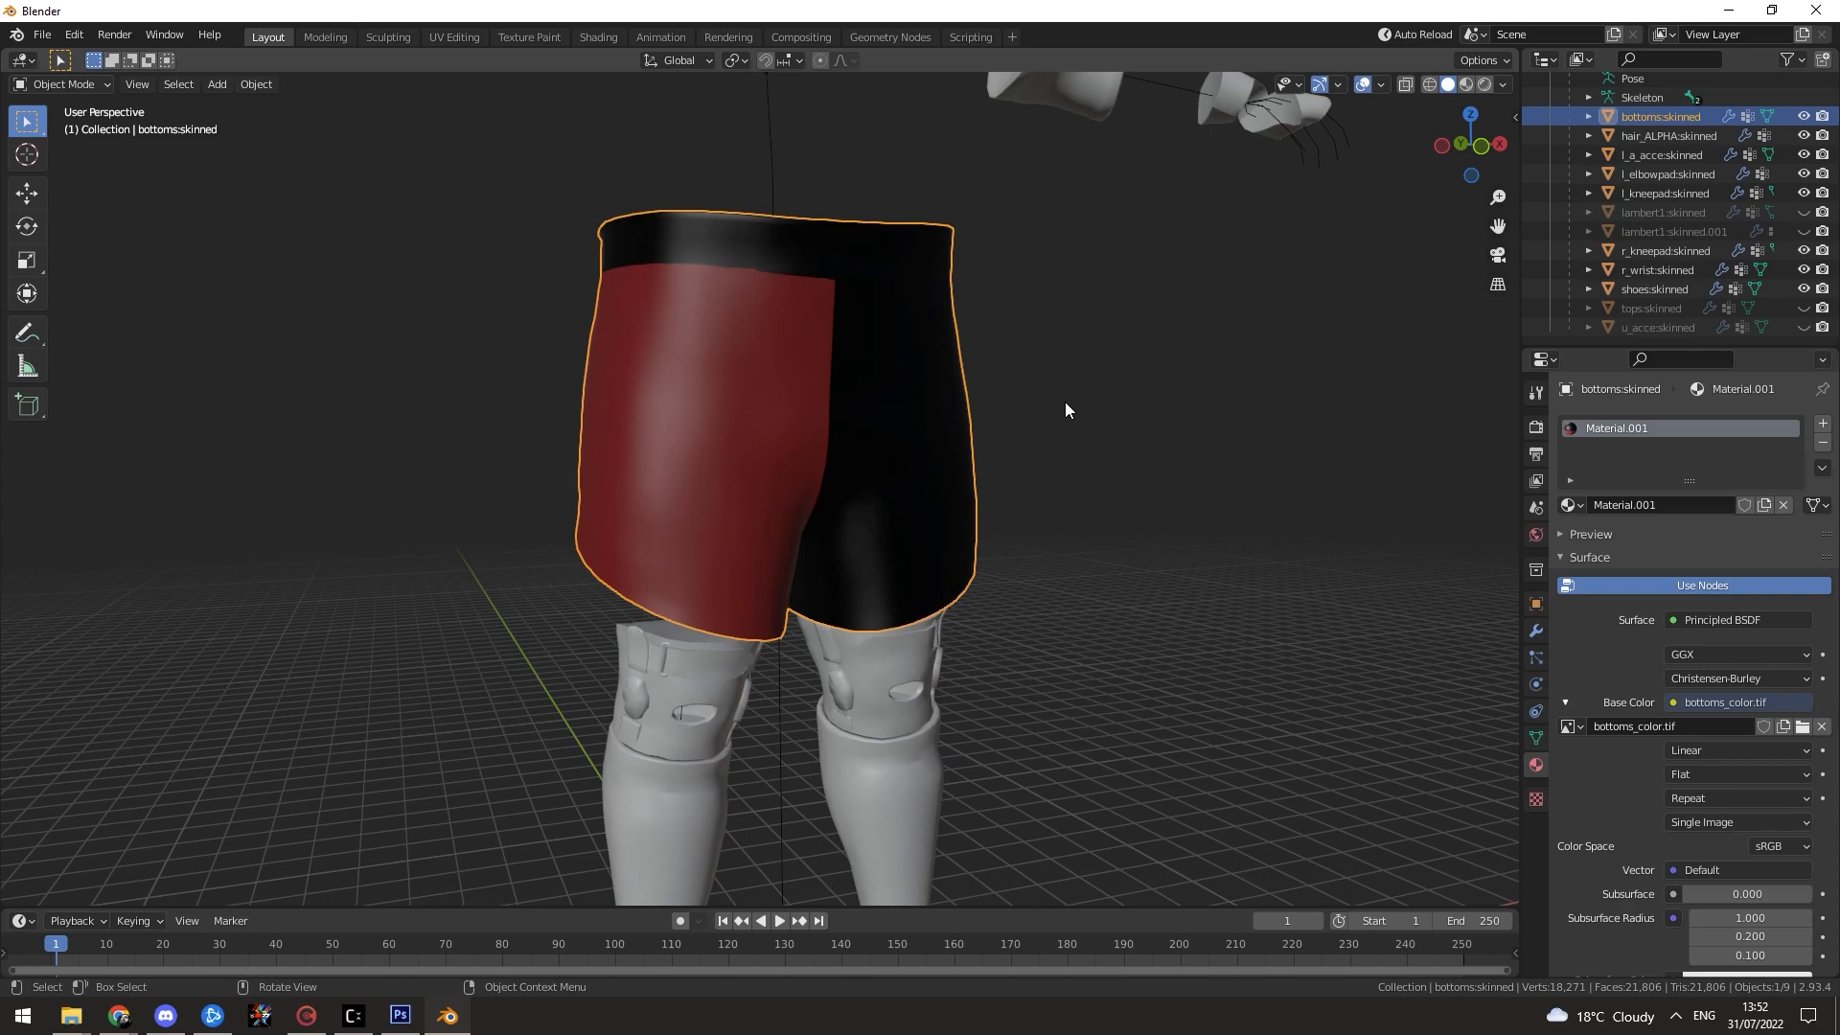
{"action": "left_click_drag", "start_coordinate": [1113, 480], "coordinate": [991, 585]}
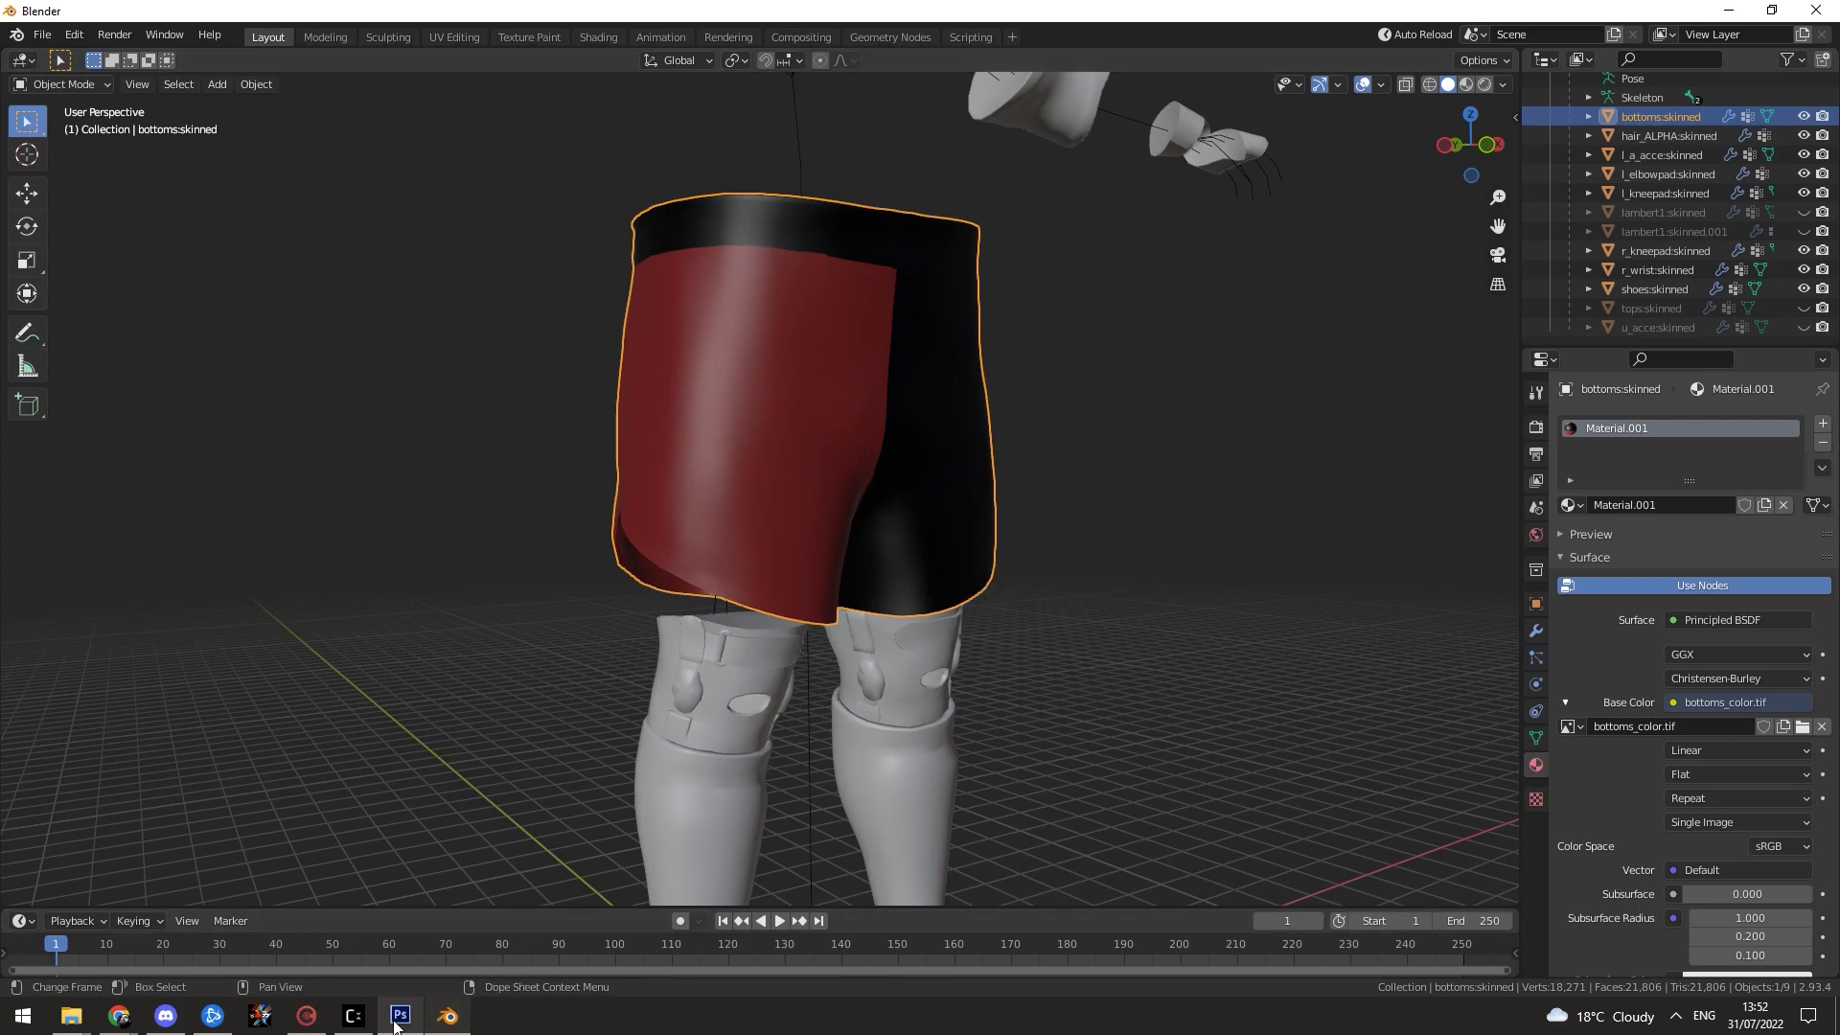
Step: Switch to Photoshop, select the red areas of bottoms_color.tif with the Magic Wand, and recolor them teal with a hue adjustment layer
{"action": "left_click", "coordinate": [401, 1016]}
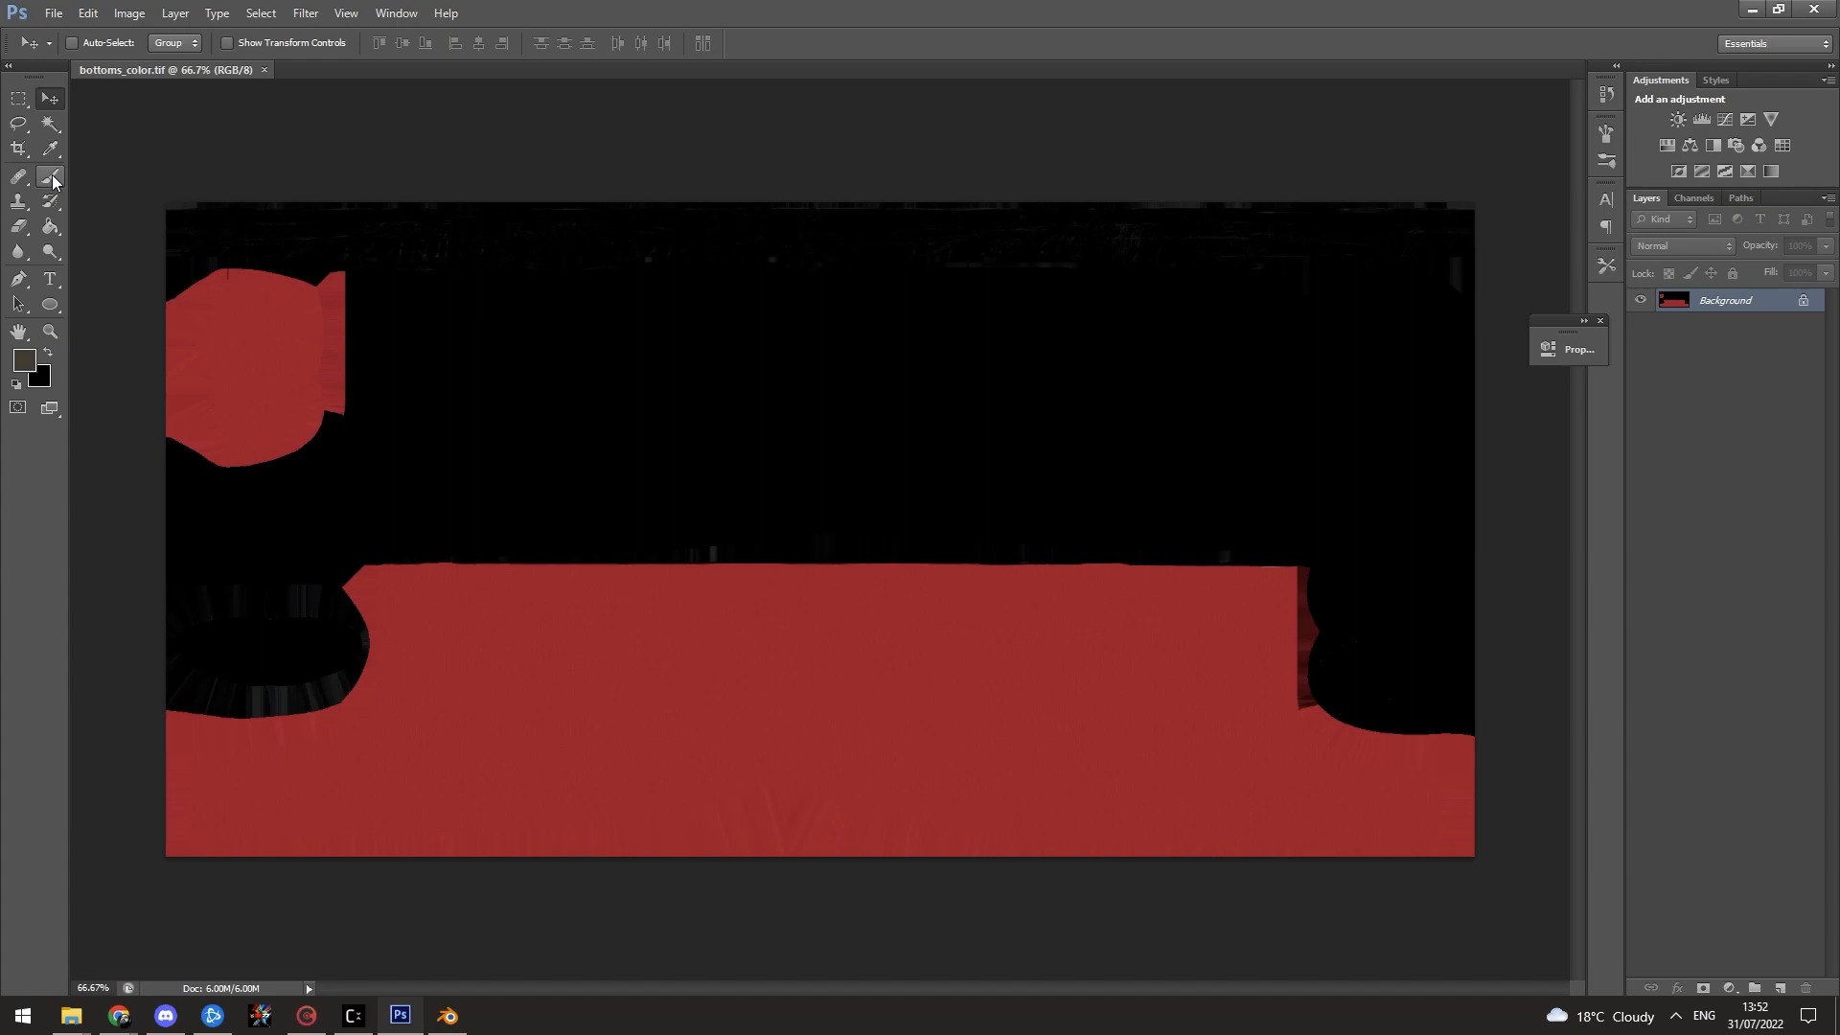
{"action": "left_click", "coordinate": [50, 124]}
{"action": "left_click", "coordinate": [261, 402]}
{"action": "left_click", "coordinate": [822, 715]}
{"action": "left_click", "coordinate": [850, 834]}
{"action": "left_click", "coordinate": [1308, 644]}
{"action": "left_click", "coordinate": [1729, 986]}
{"action": "left_click", "coordinate": [1754, 772]}
{"action": "left_click_drag", "start_coordinate": [1374, 473], "coordinate": [1499, 480]}
Step: Add a new layer and paint a freehand white outline and a few dots on the teal panel with the Brush tool
{"action": "key", "text": "ctrl+shift+n"}
{"action": "key", "text": "Return"}
{"action": "key", "text": "b"}
{"action": "right_click", "coordinate": [763, 597]}
{"action": "double_click", "coordinate": [834, 596]}
{"action": "key", "text": "d"}
{"action": "key", "text": "x"}
{"action": "left_click_drag", "start_coordinate": [718, 698], "coordinate": [708, 755]}
{"action": "mouse_move", "coordinate": [721, 705]}
{"action": "left_mouse_down"}
{"action": "mouse_move", "coordinate": [816, 743]}
{"action": "mouse_move", "coordinate": [794, 759]}
{"action": "left_mouse_up"}
Step: Switch to Blender and examine the recolored, painted shorts texture on the model from the side and front
{"action": "key", "text": "alt+Tab"}
{"action": "key", "text": "alt+Tab"}
{"action": "key", "text": "alt+Tab"}
{"action": "scroll", "coordinate": [1003, 548], "scroll_direction": "down", "scroll_amount": 1}
{"action": "mouse_move", "coordinate": [1002, 548]}
{"action": "left_mouse_down"}
{"action": "mouse_move", "coordinate": [1167, 526]}
{"action": "mouse_move", "coordinate": [1221, 590]}
{"action": "mouse_move", "coordinate": [1005, 613]}
{"action": "left_mouse_up"}
{"action": "mouse_move", "coordinate": [719, 713]}
{"action": "left_mouse_down"}
{"action": "mouse_move", "coordinate": [1010, 726]}
{"action": "mouse_move", "coordinate": [891, 720]}
{"action": "left_mouse_up"}
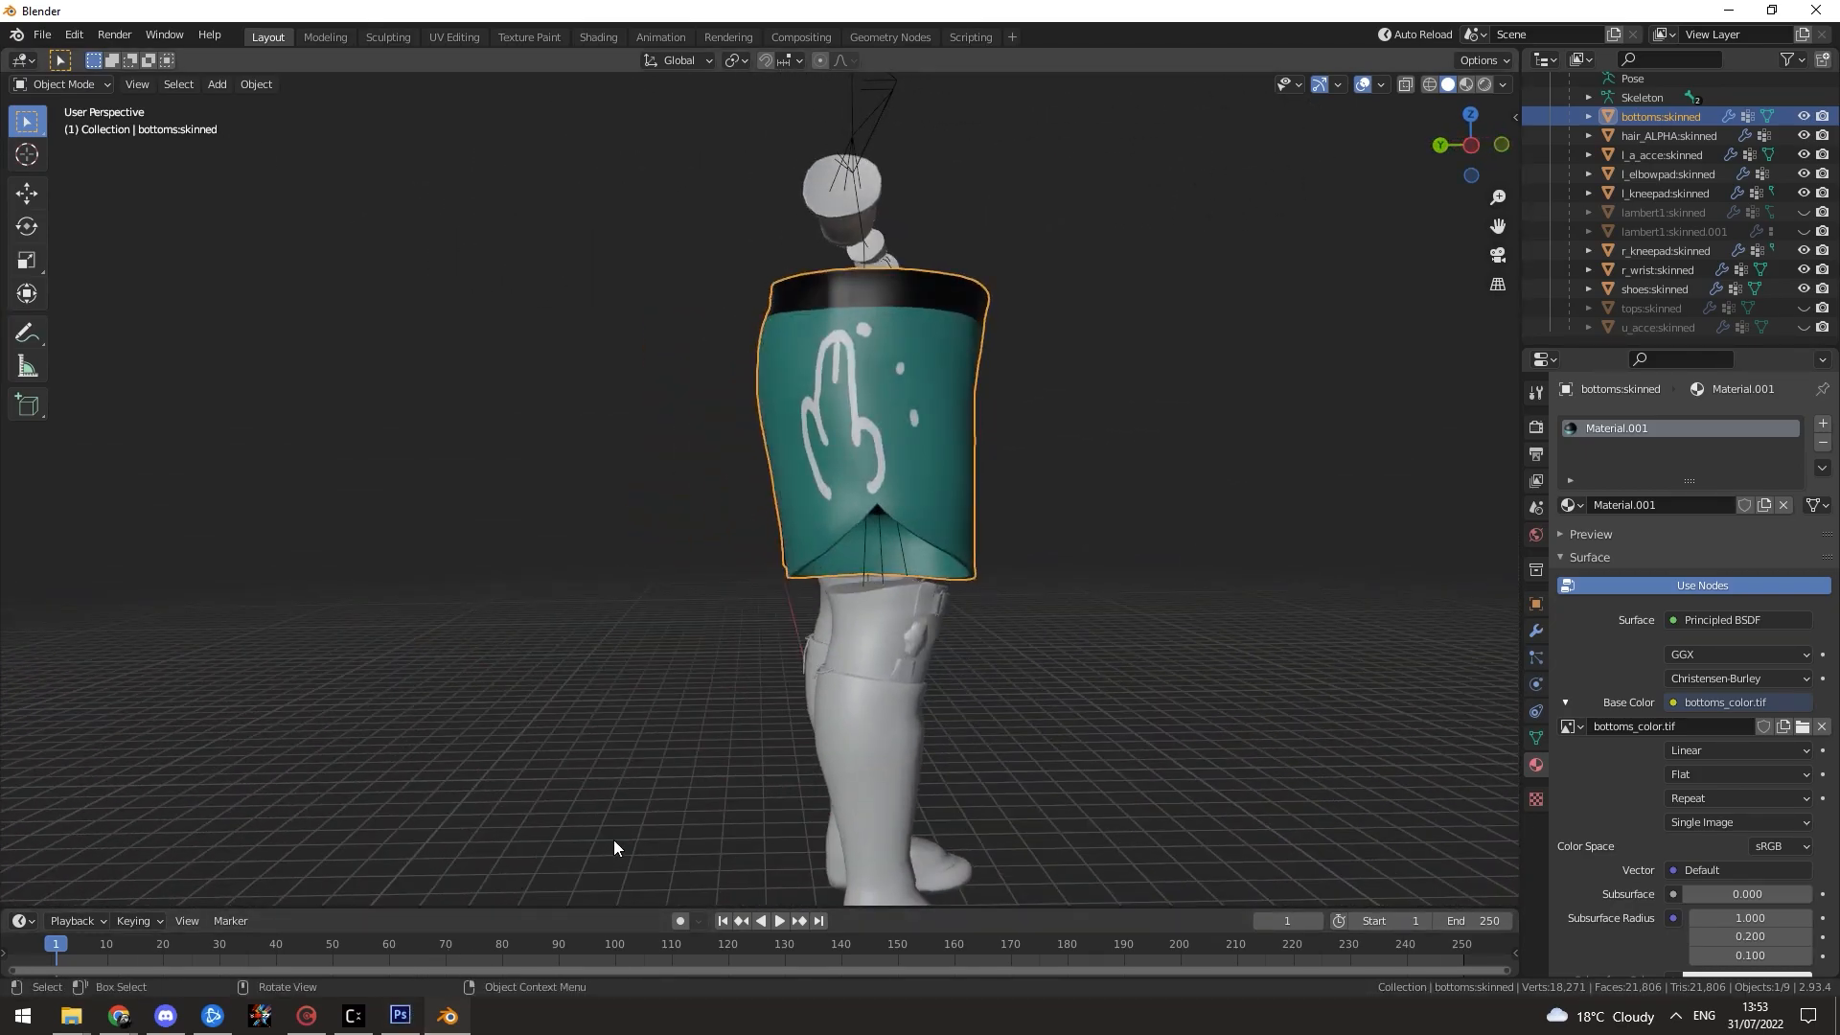
{"action": "left_click_drag", "start_coordinate": [957, 675], "coordinate": [857, 615]}
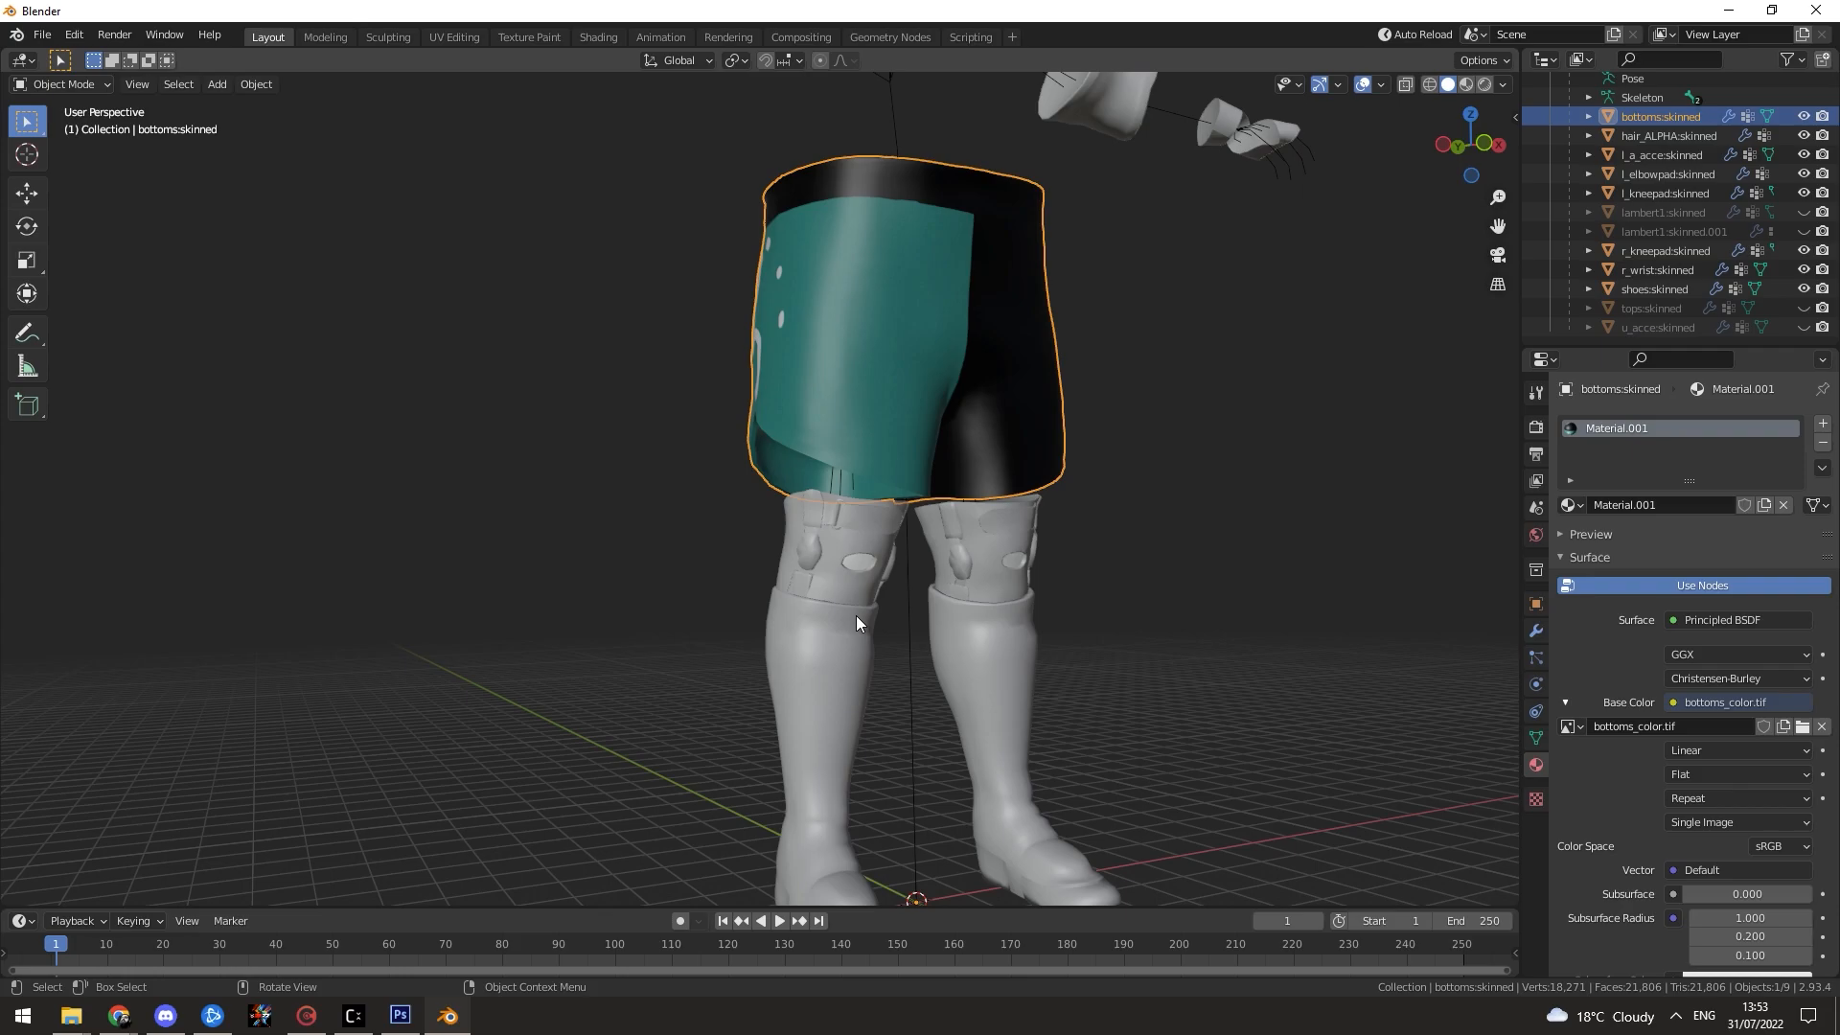
{"action": "left_click_drag", "start_coordinate": [870, 571], "coordinate": [1022, 605]}
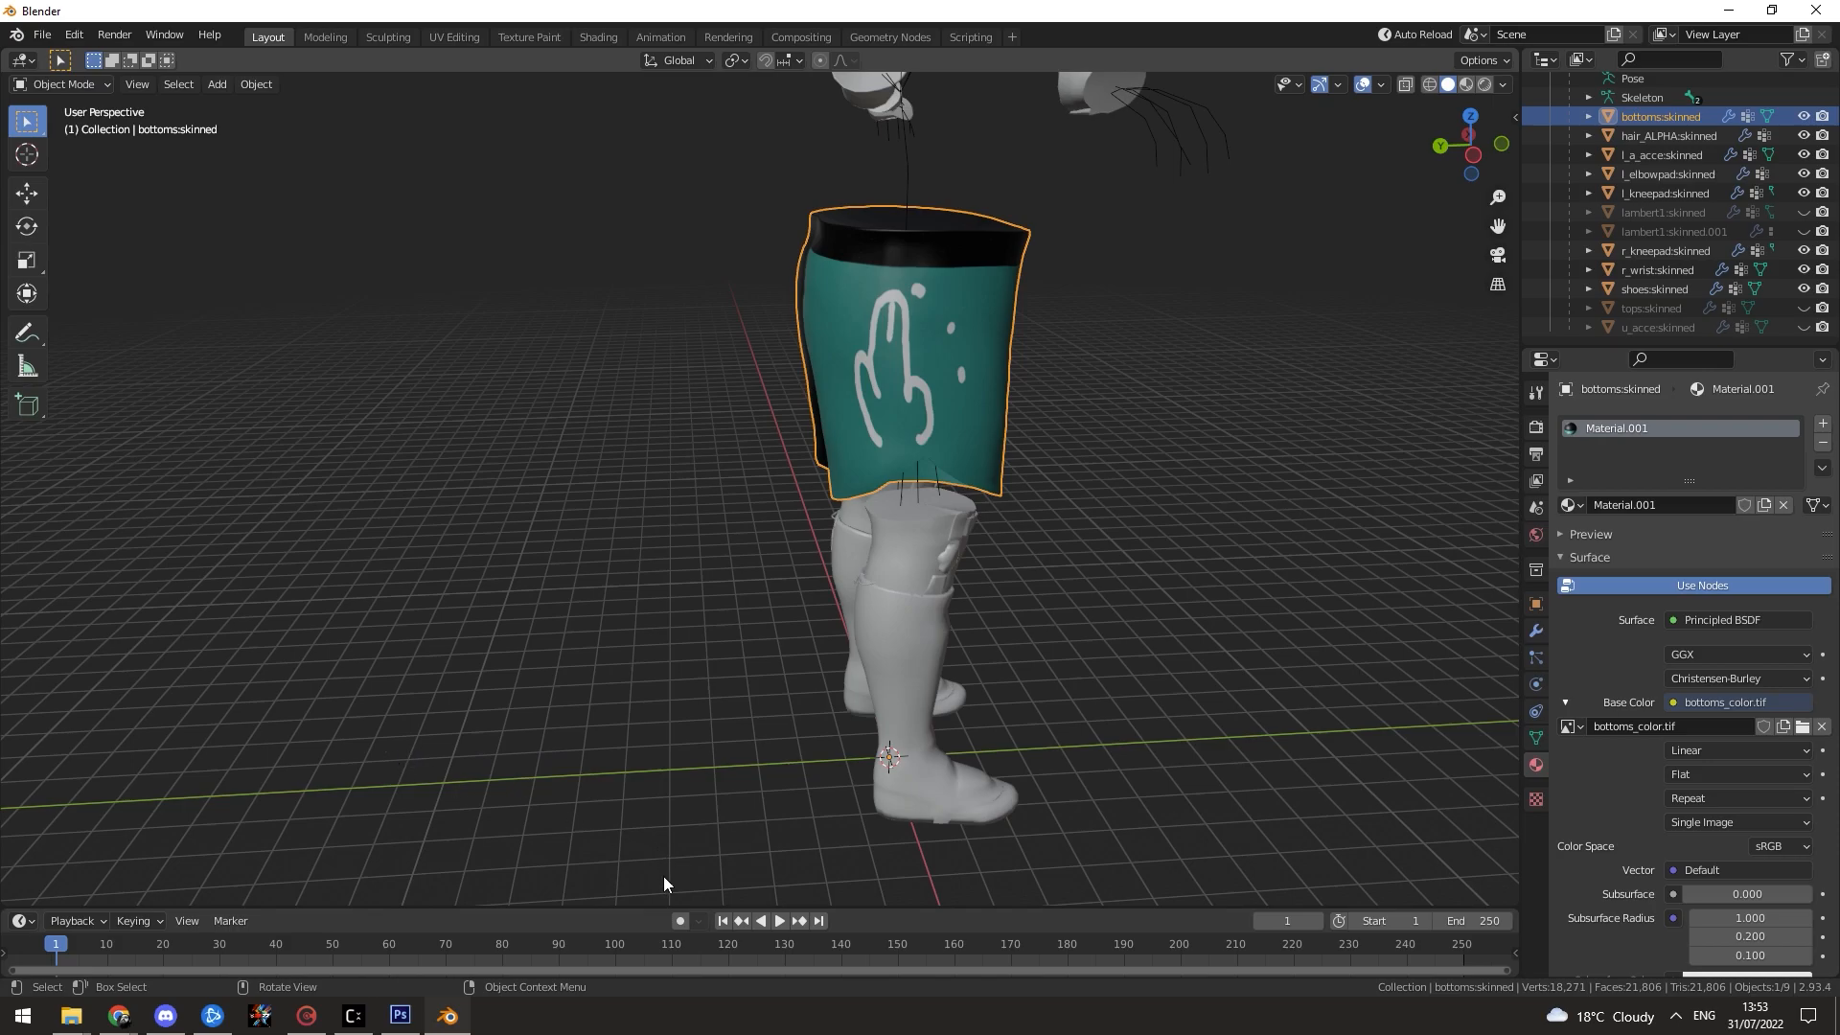
Step: Bring up Compressonator, then switch to the WWE 2K22 _mods folder in File Explorer
{"action": "left_click", "coordinate": [353, 1016]}
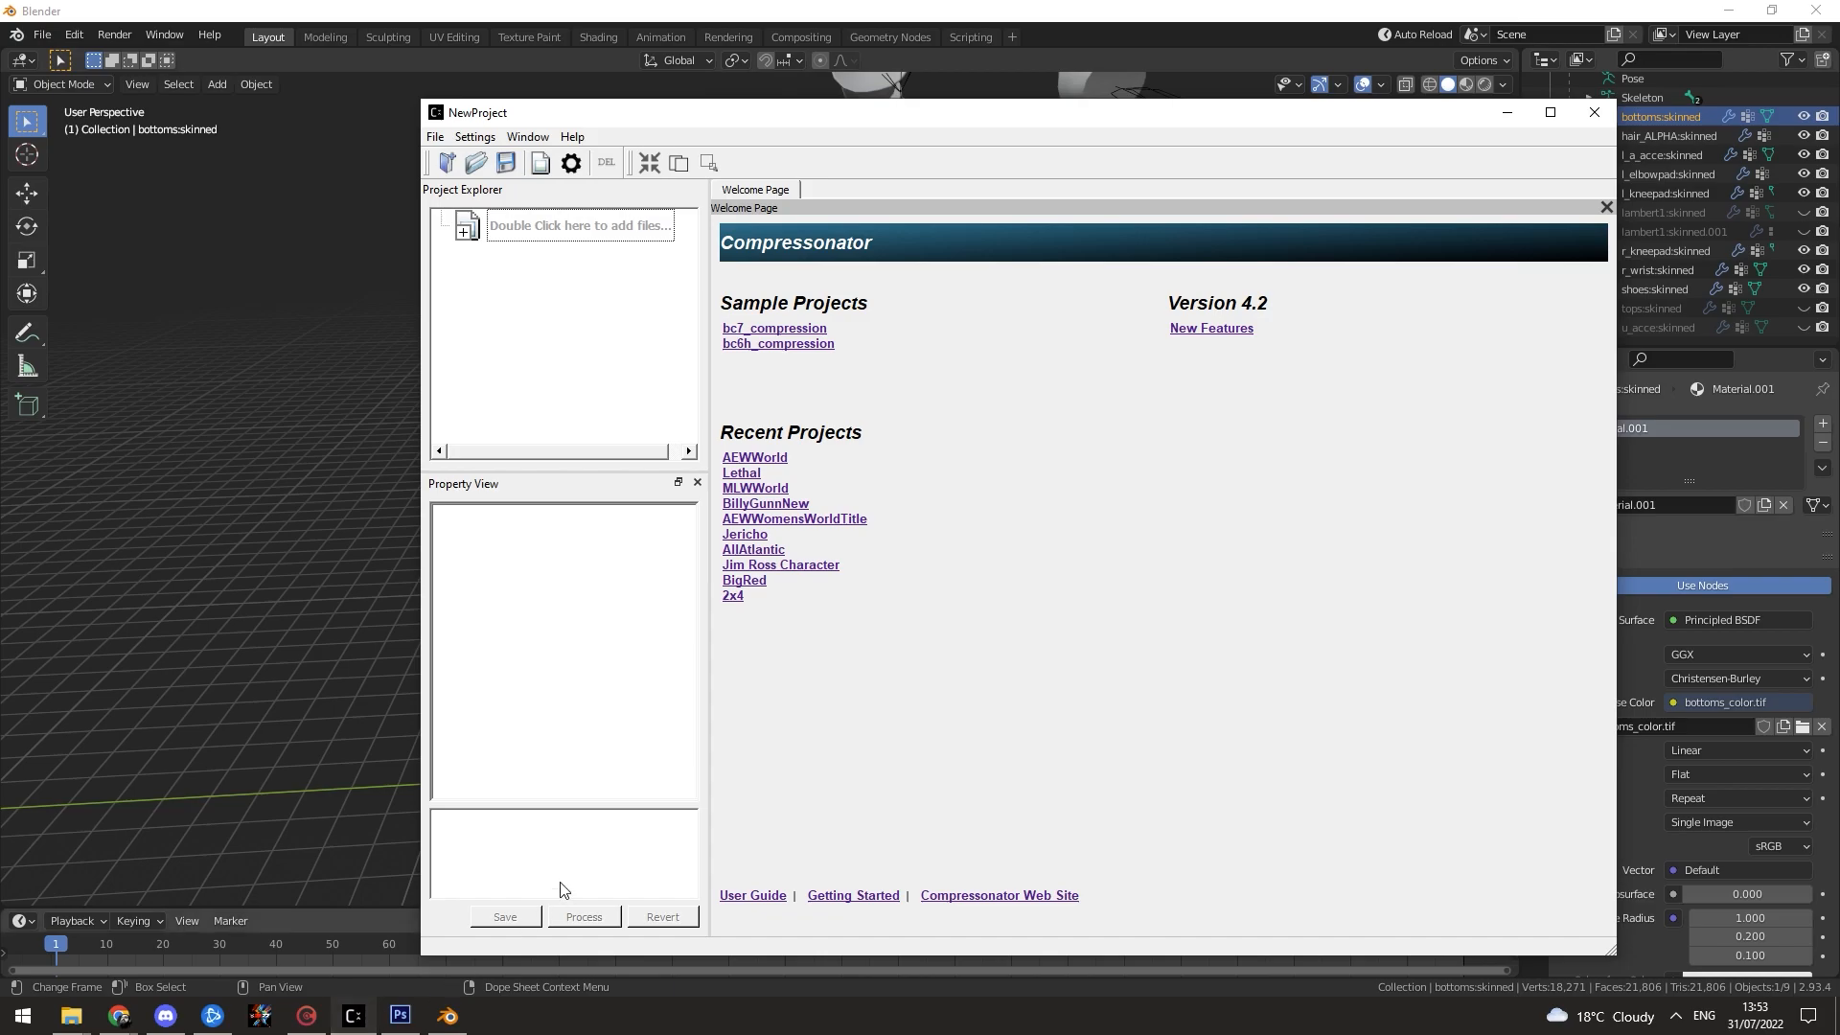
{"action": "left_click", "coordinate": [63, 1029]}
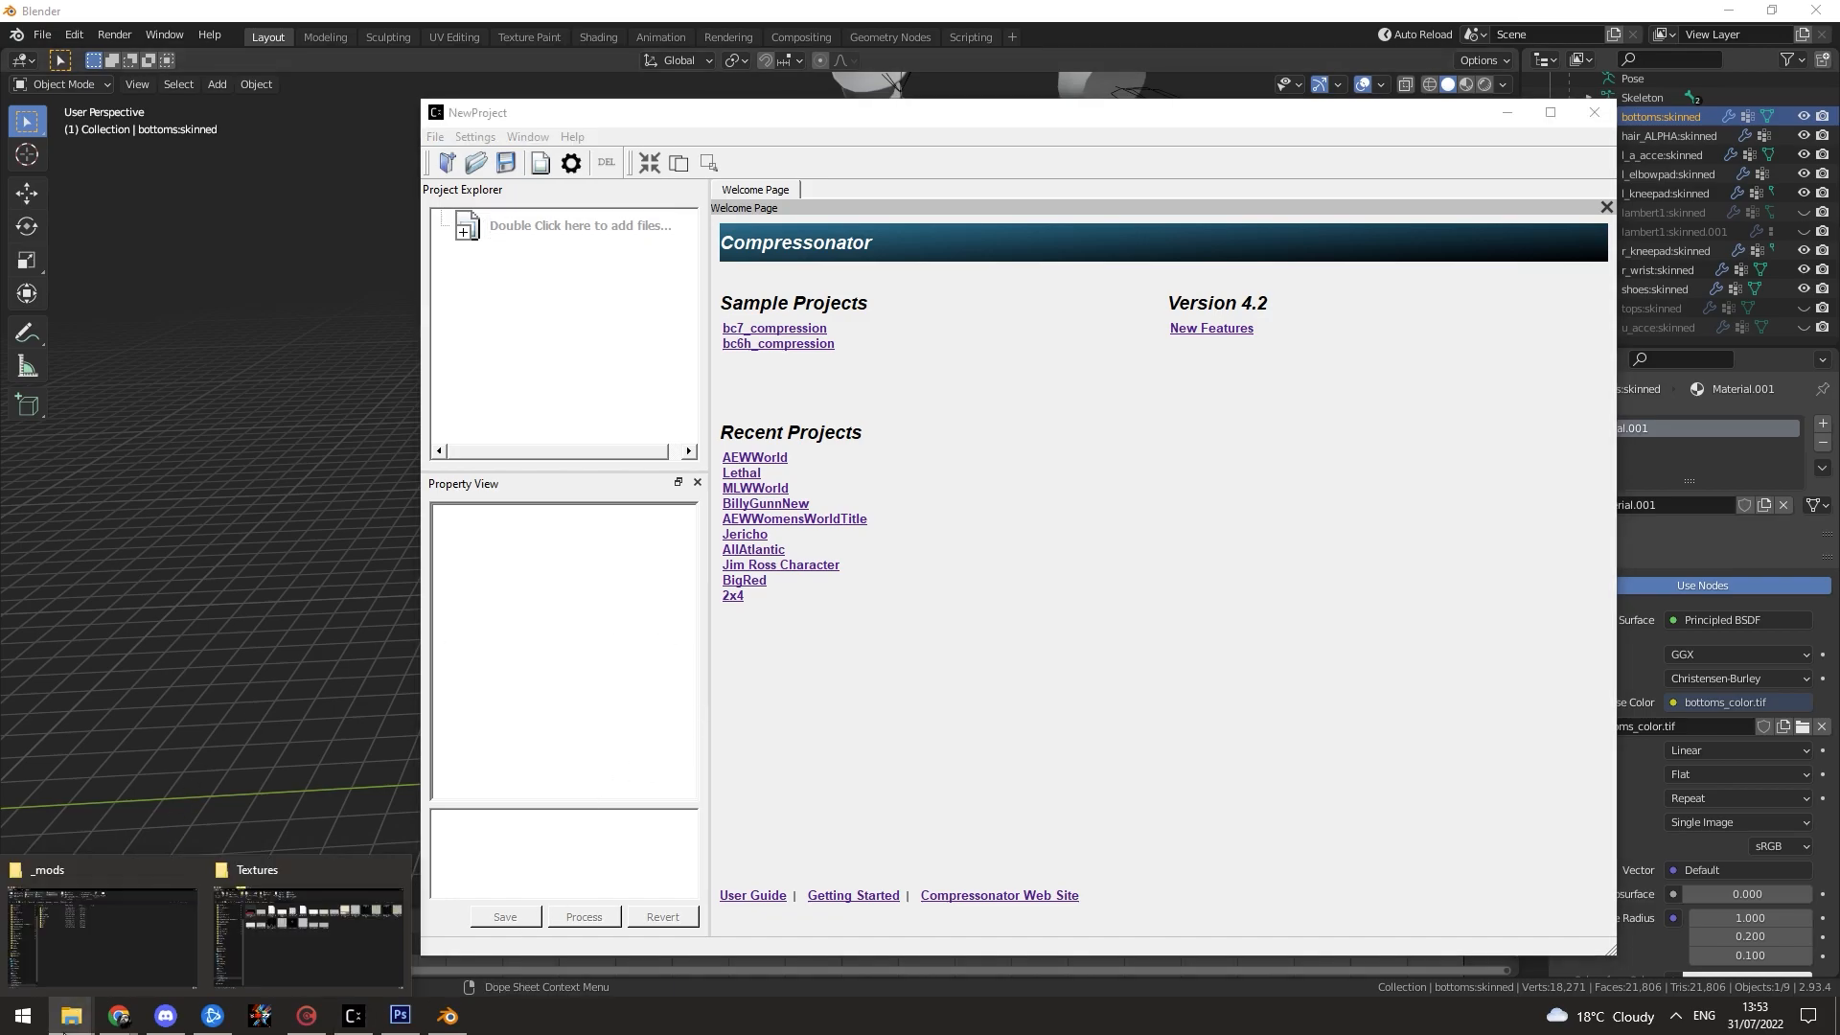
{"action": "left_click", "coordinate": [174, 928]}
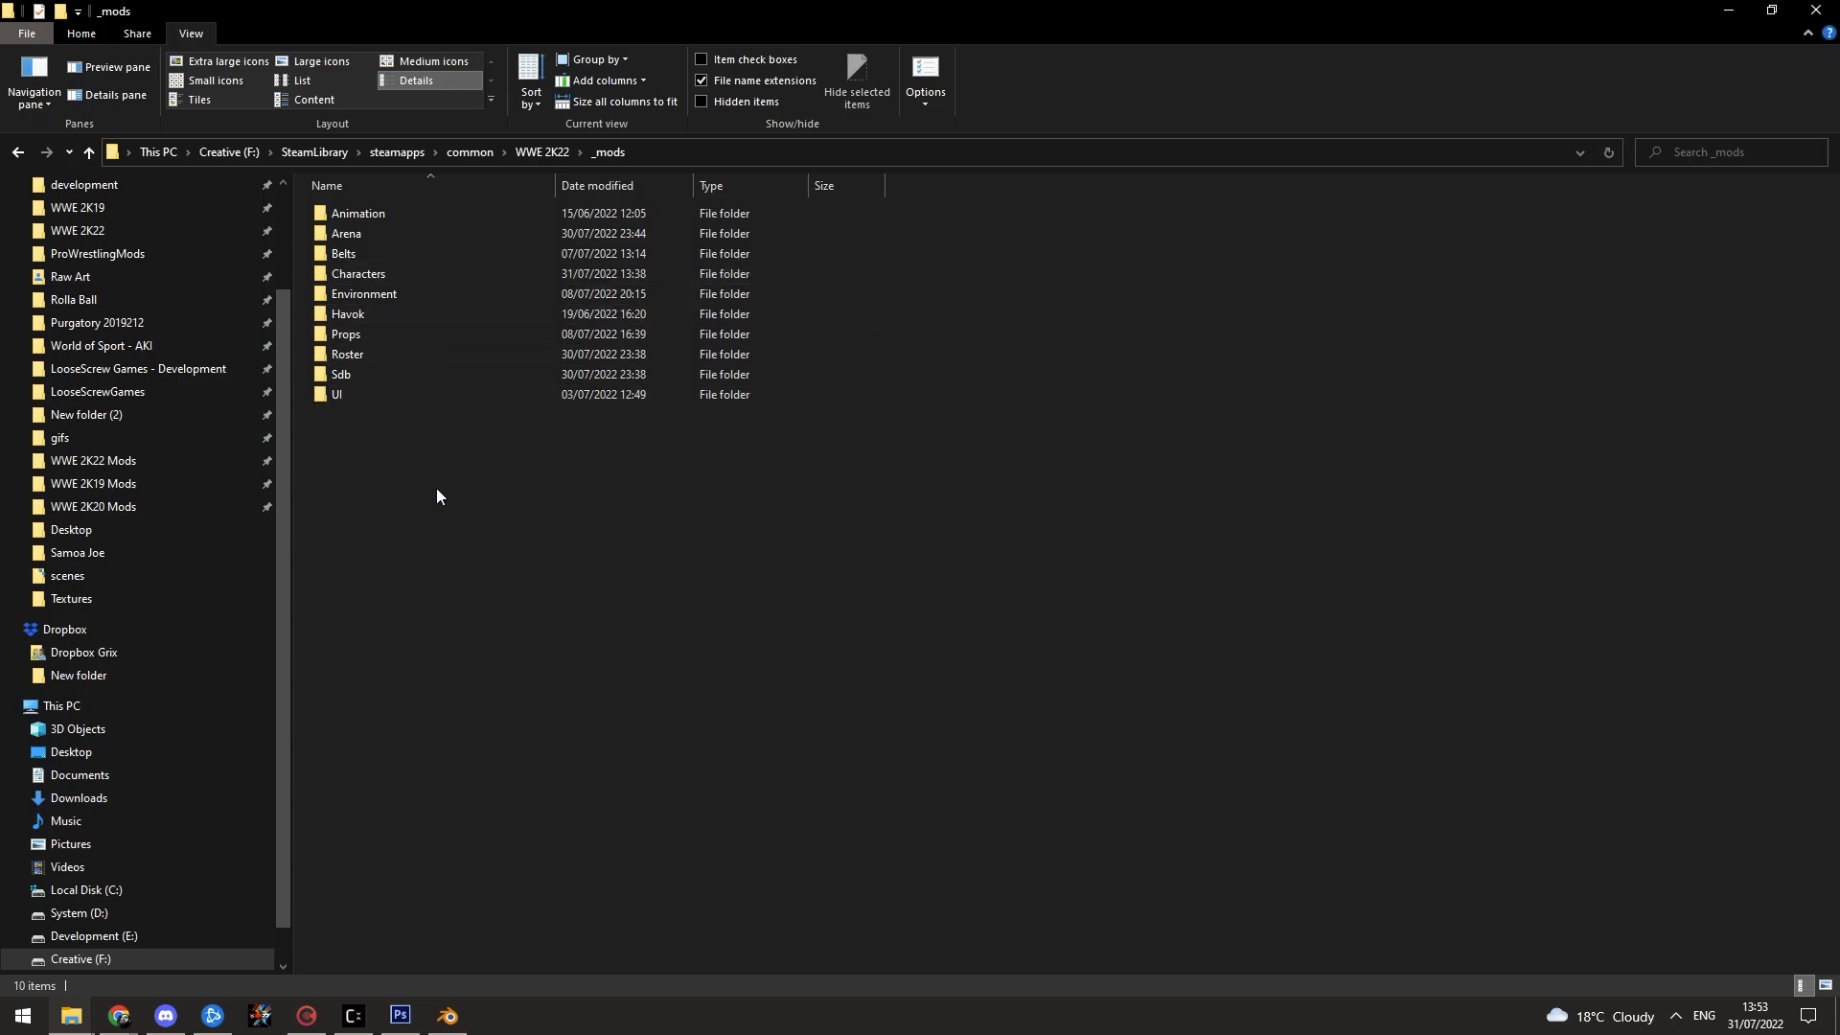
Step: Switch to CakeTools, open the Textures folder of 579_Default_Attire, and copy its full path from the Name property
{"action": "left_click", "coordinate": [307, 1016]}
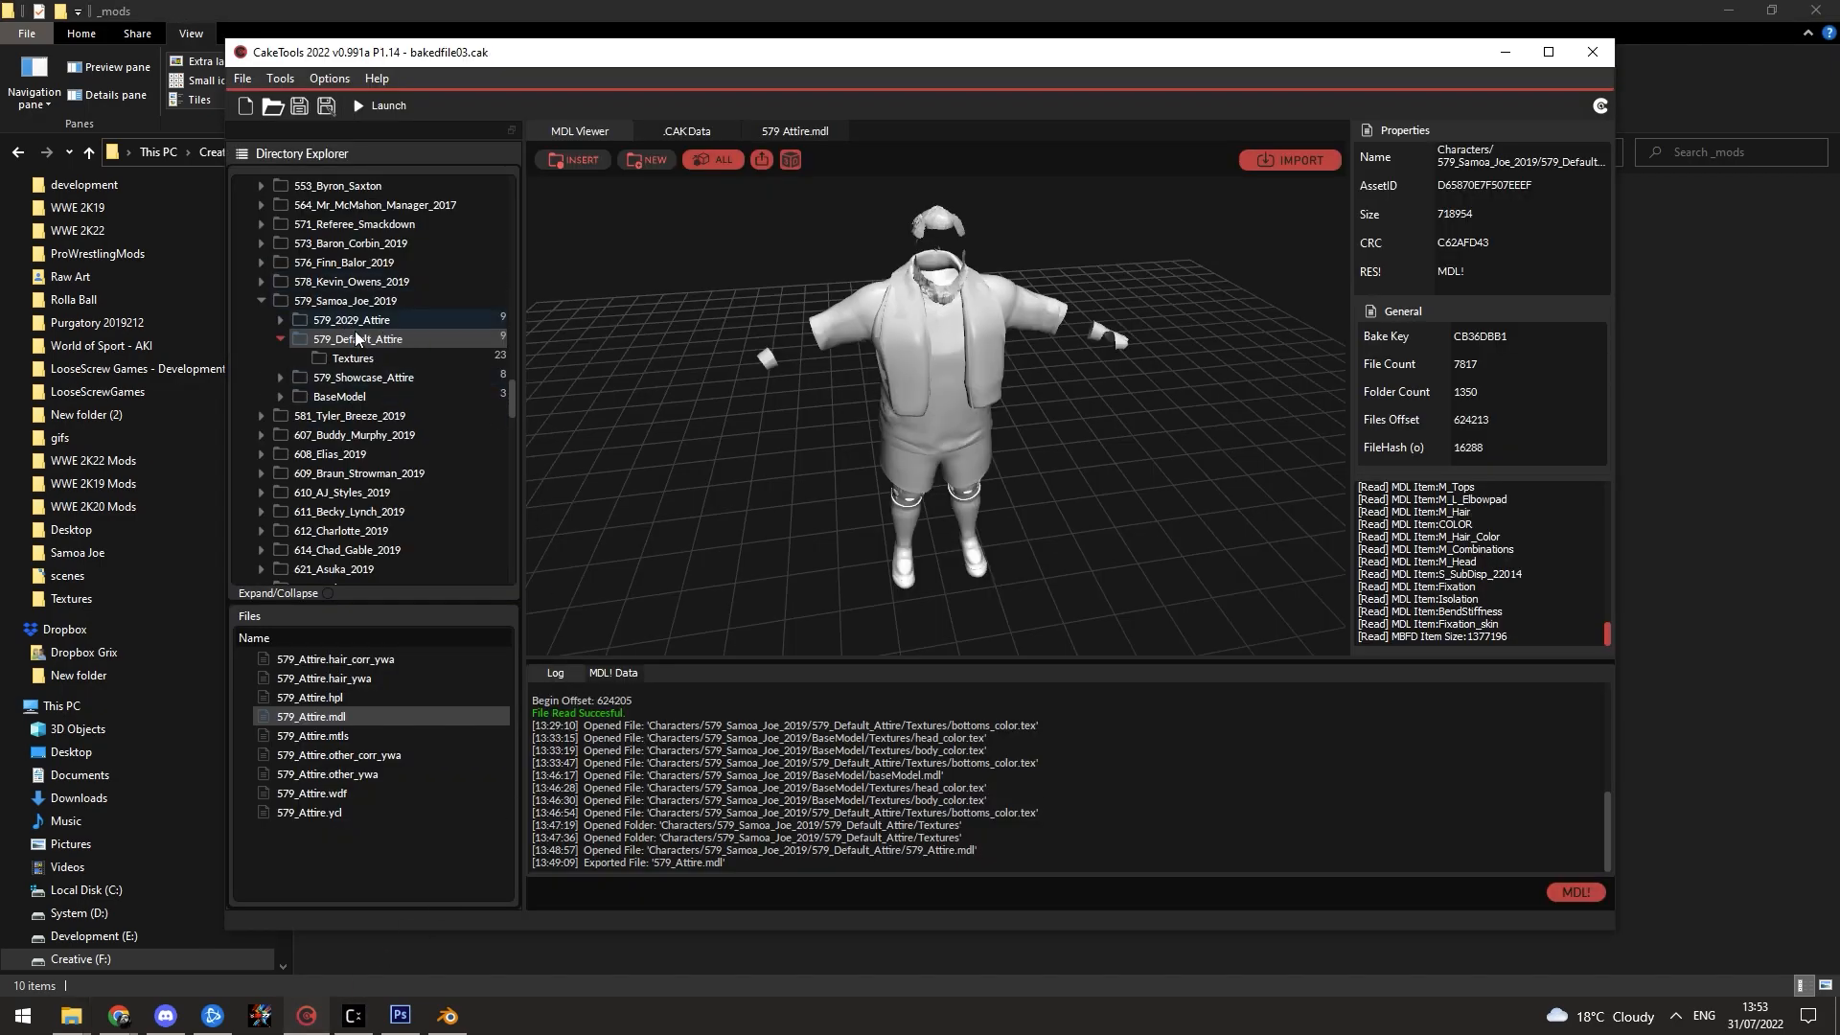
{"action": "left_click", "coordinate": [375, 358]}
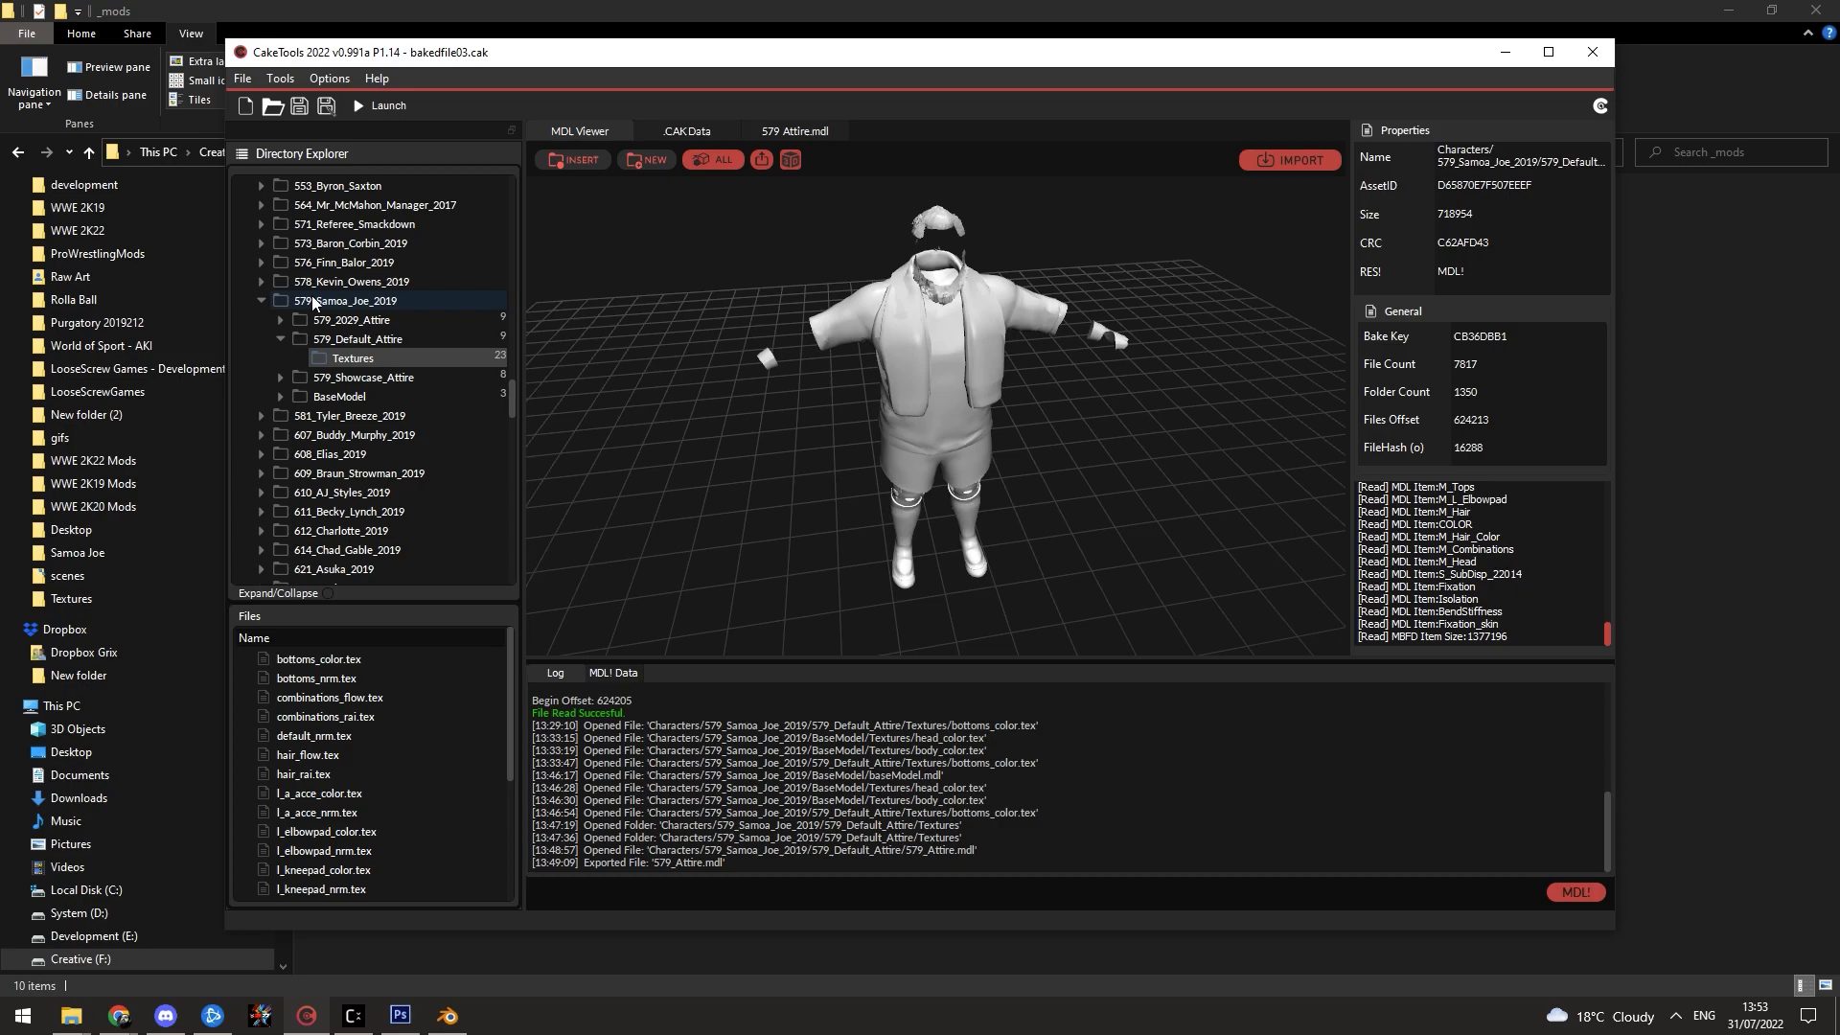
{"action": "double_click", "coordinate": [348, 356]}
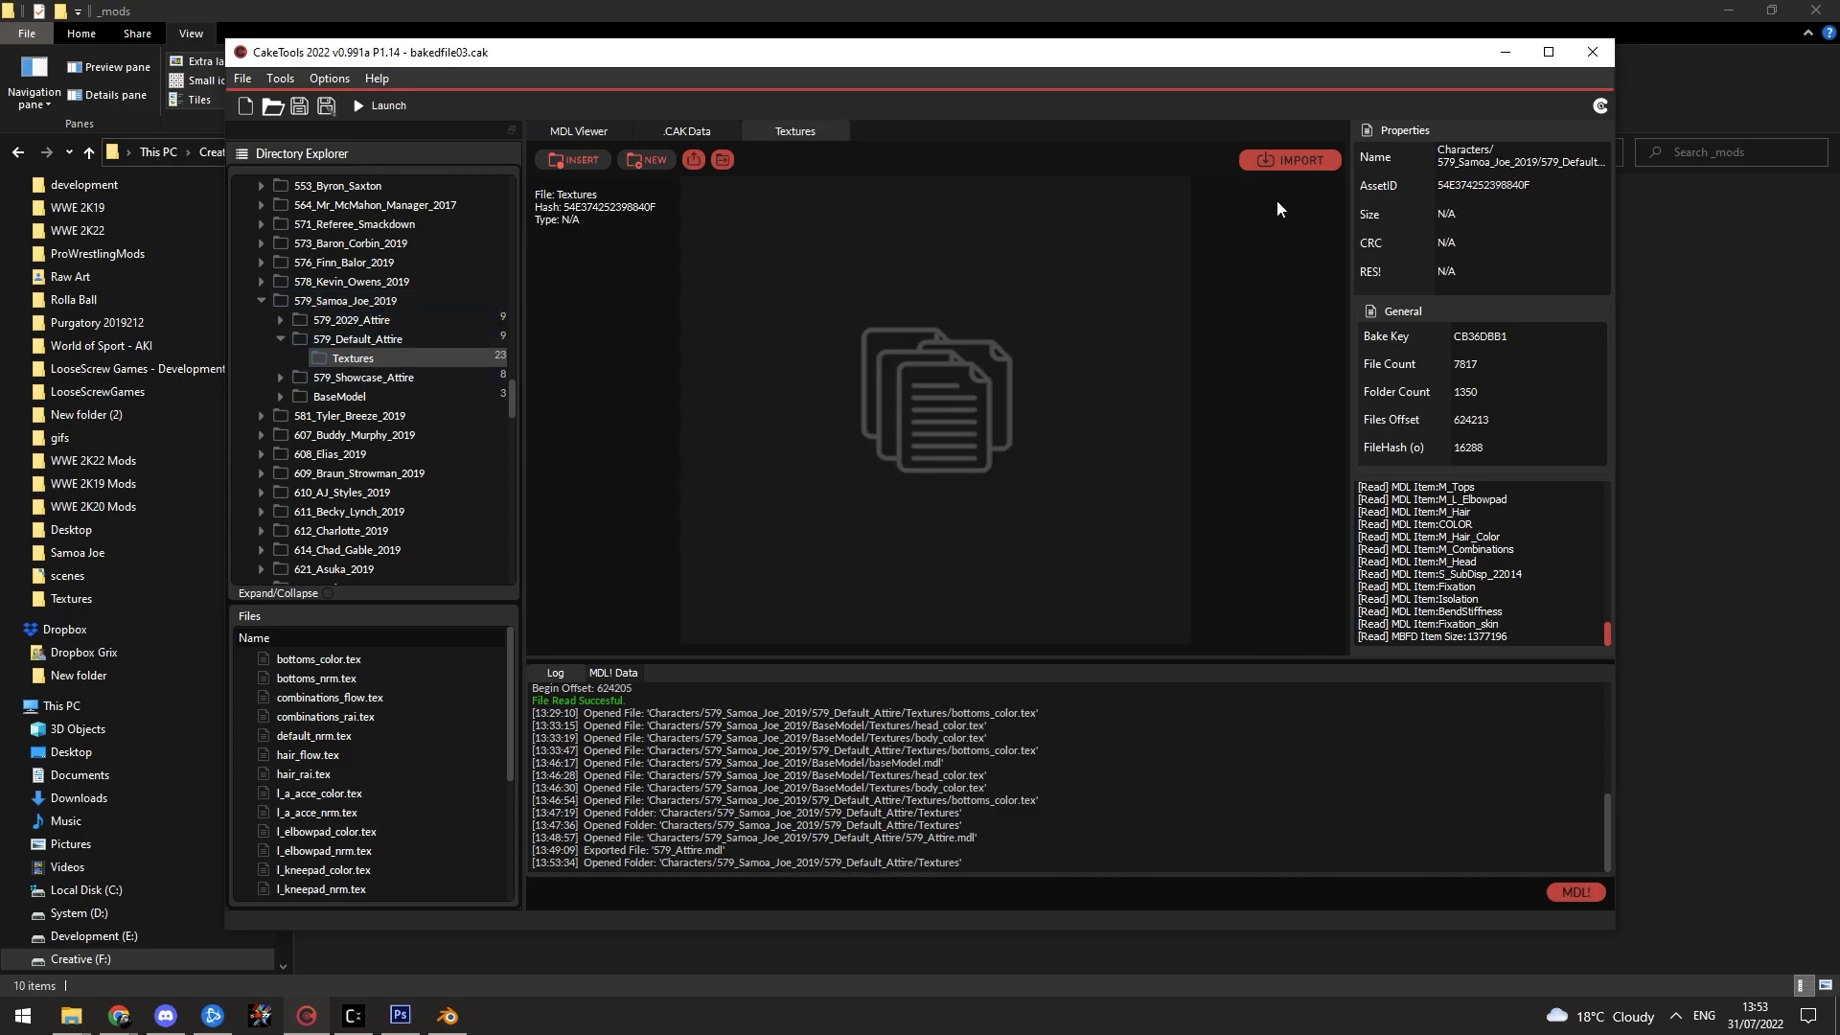
{"action": "left_click", "coordinate": [1489, 159]}
{"action": "left_click", "coordinate": [1577, 169]}
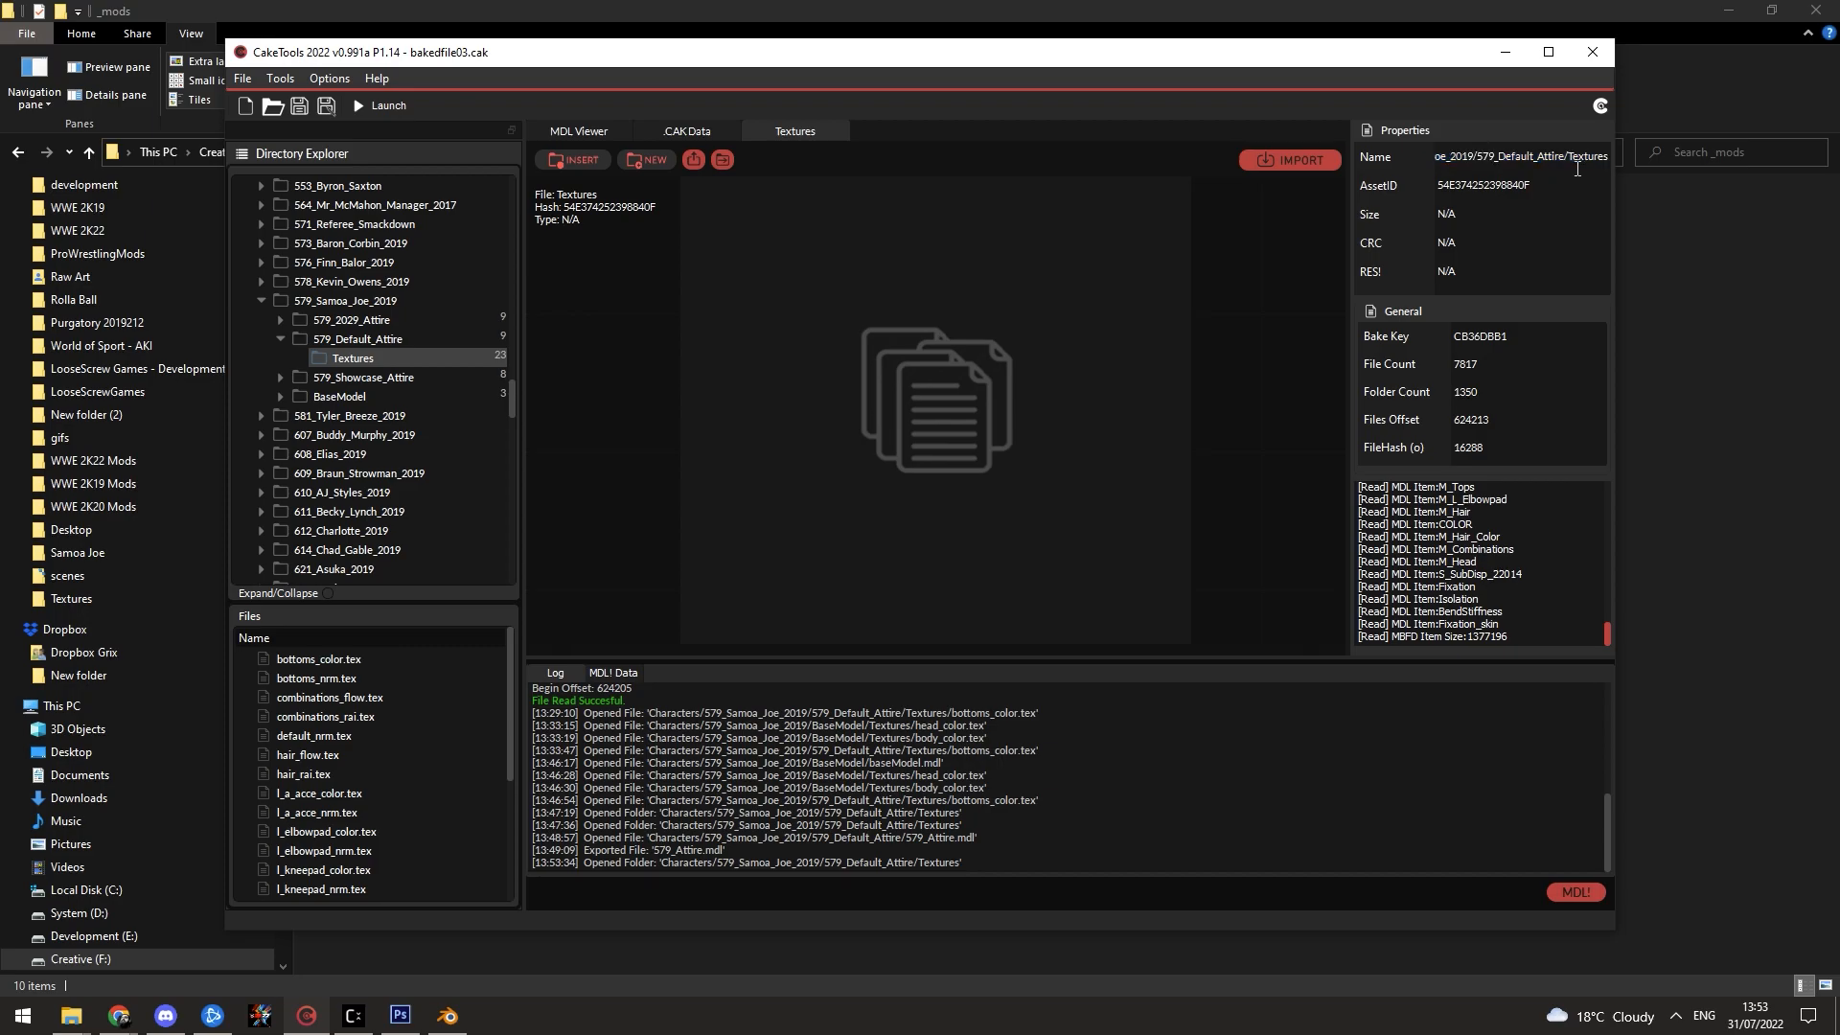
{"action": "triple_click", "coordinate": [1606, 164]}
{"action": "key", "text": "ctrl+c"}
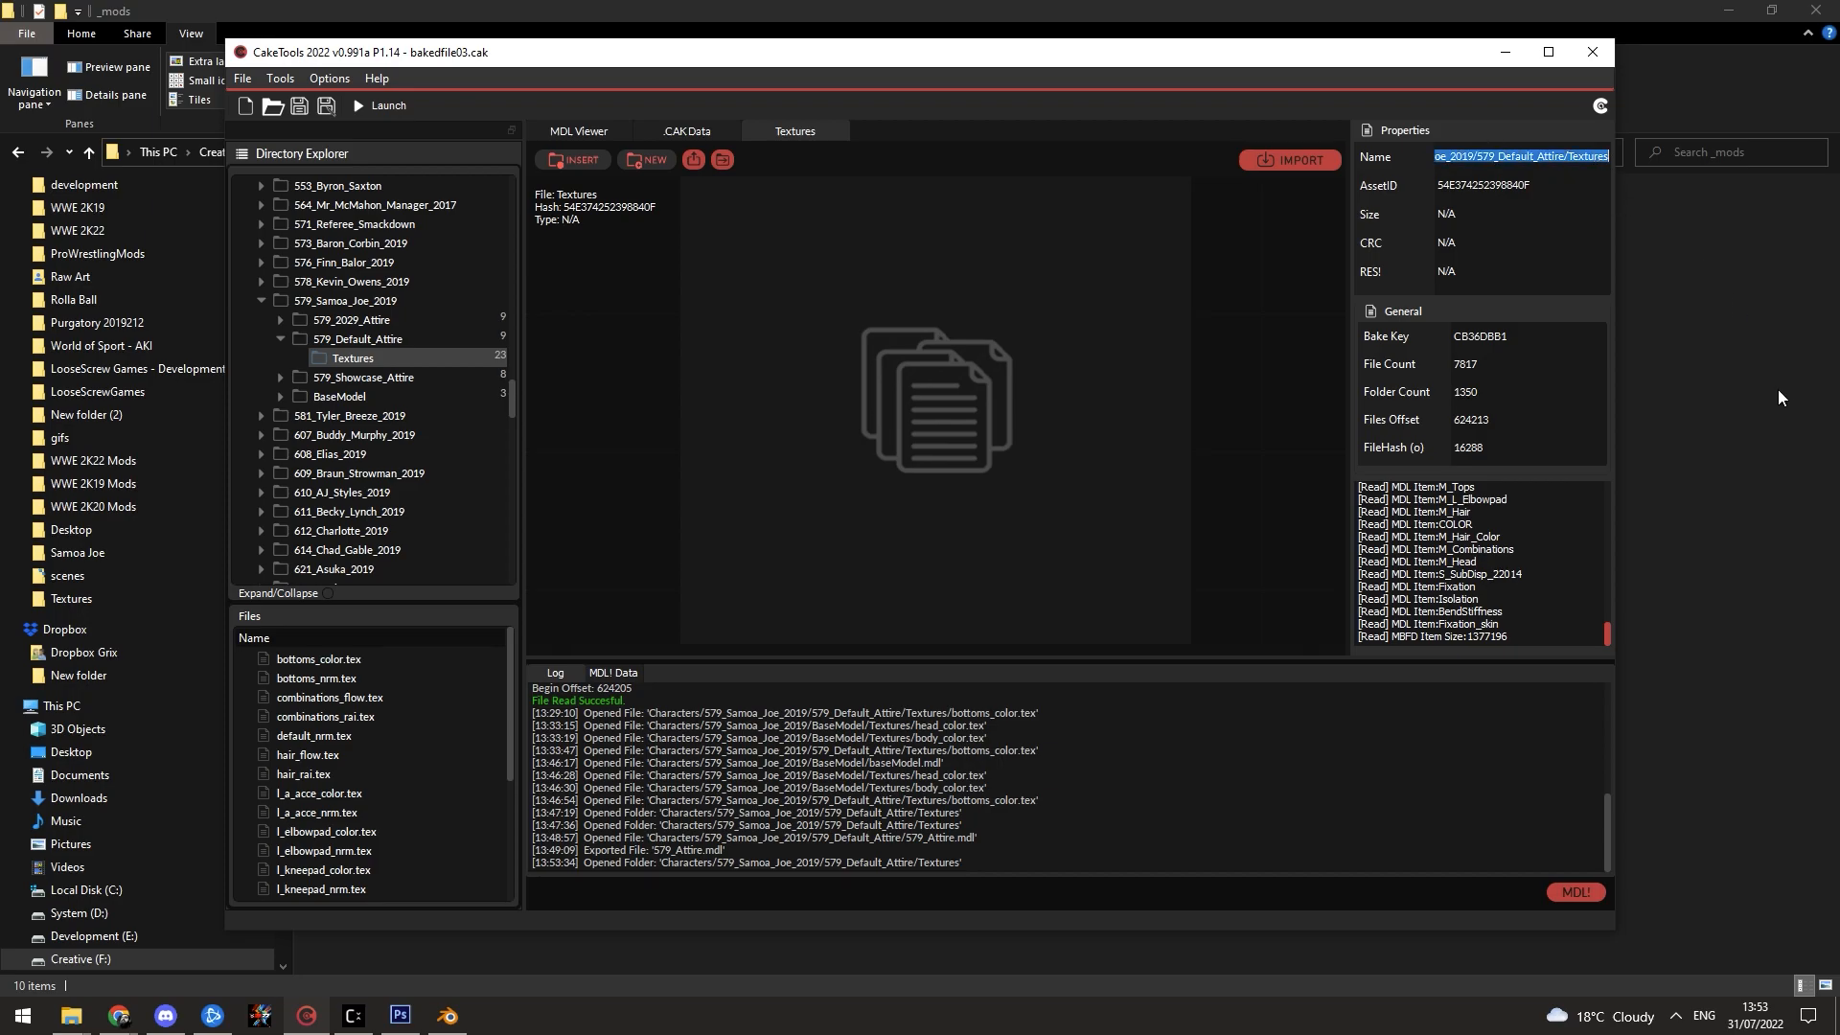
Step: Switch to the _mods folder in File Explorer, open a command window there, and enter mkdir followed by the copied Textures path
{"action": "key", "text": "alt+Tab"}
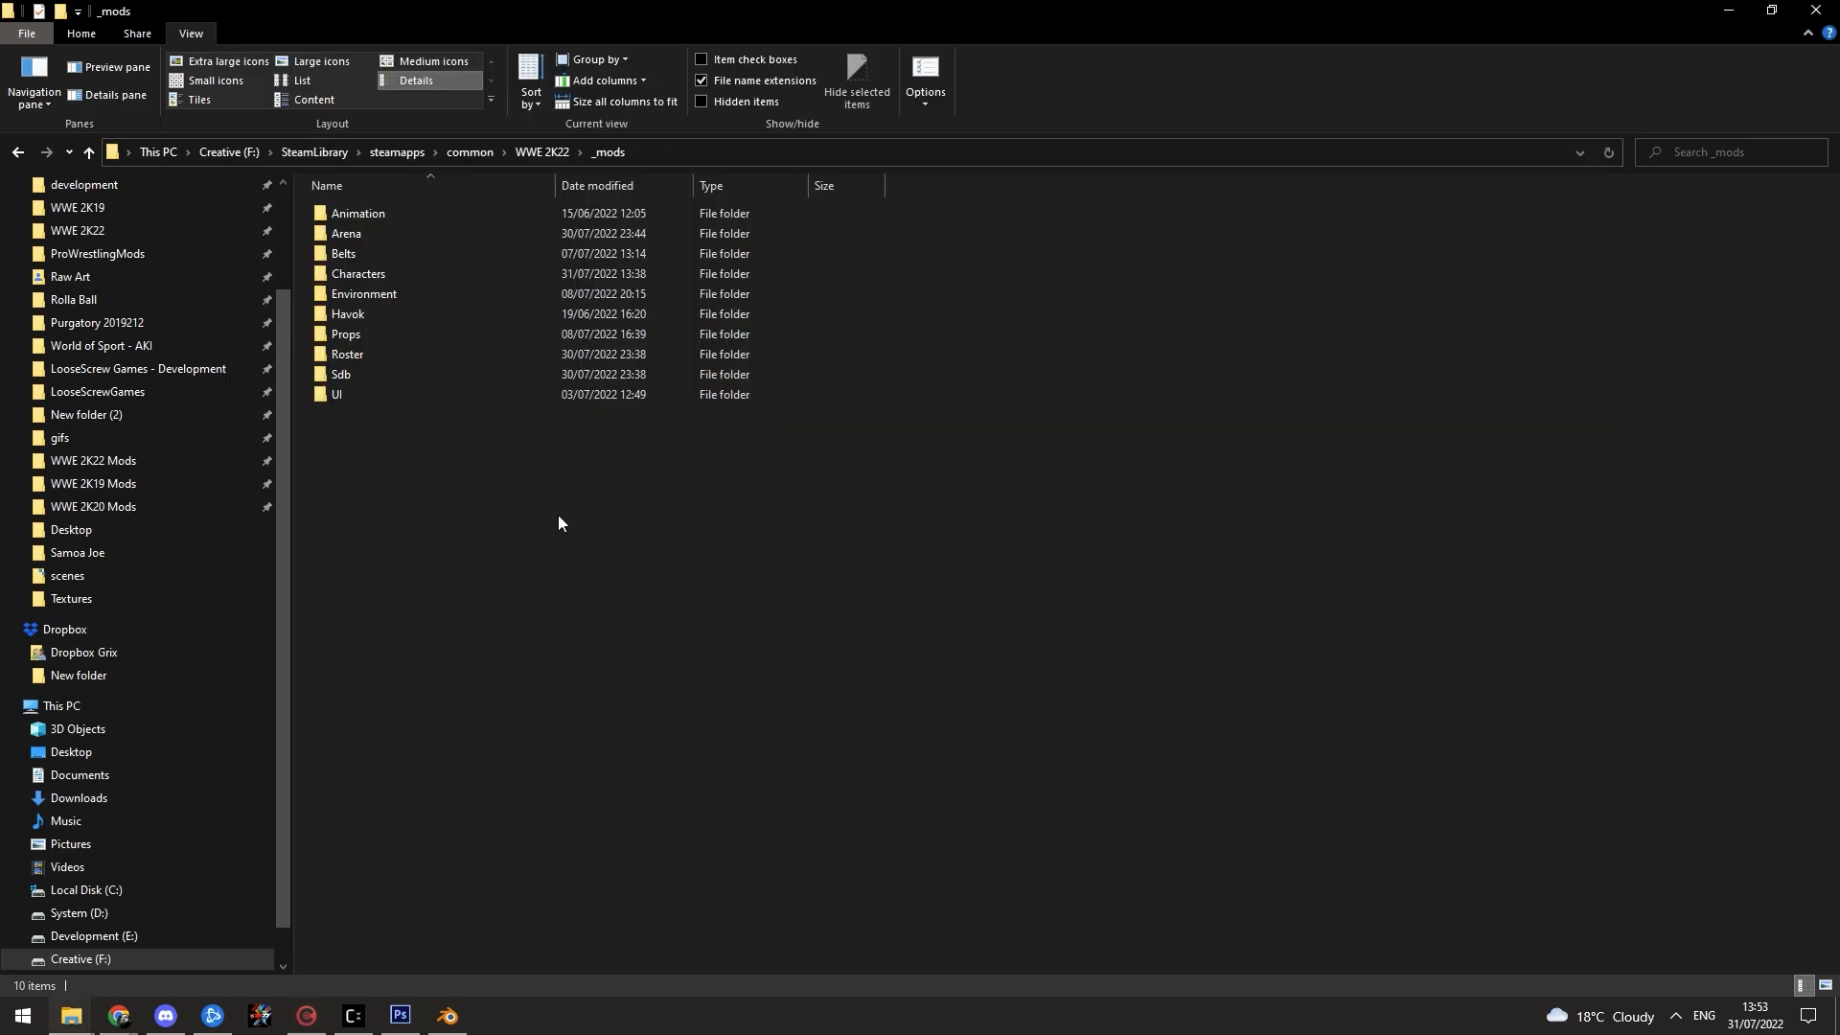
{"action": "right_click", "coordinate": [498, 502]}
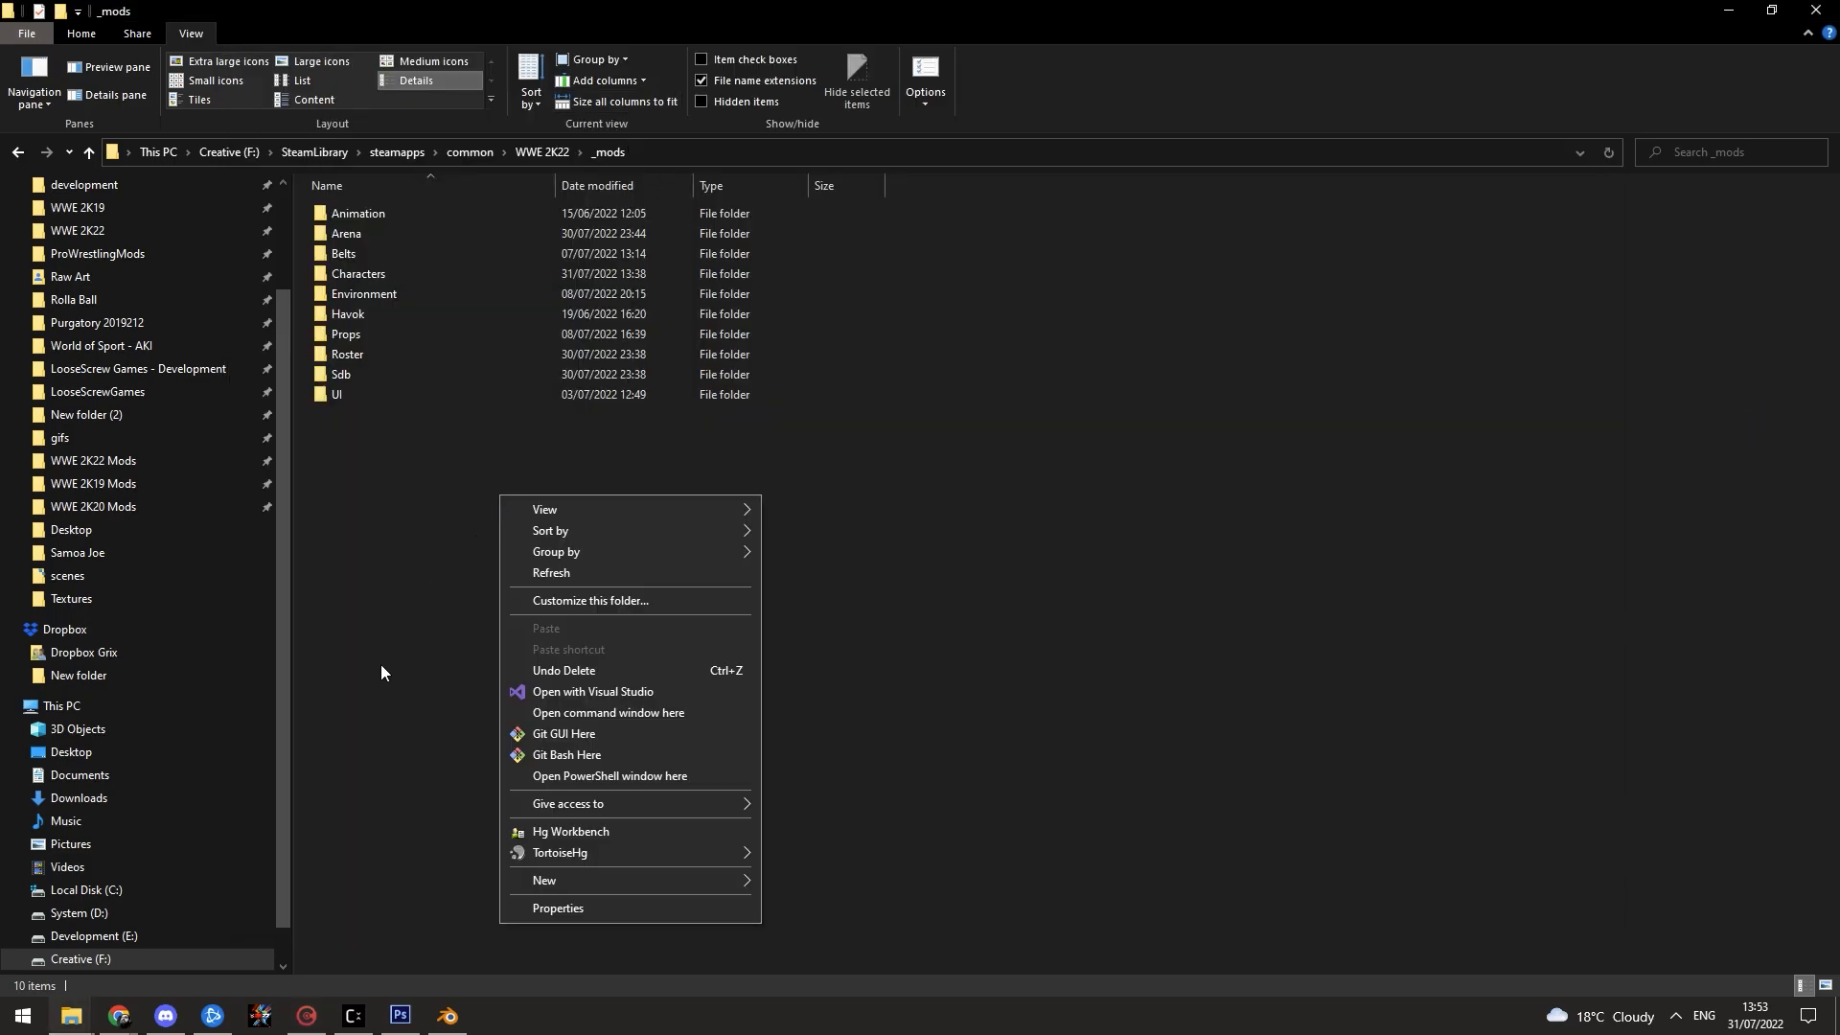
{"action": "left_click", "coordinate": [653, 714]}
{"action": "left_click_drag", "start_coordinate": [335, 280], "coordinate": [1050, 479]}
{"action": "type", "text": "mkdir"}
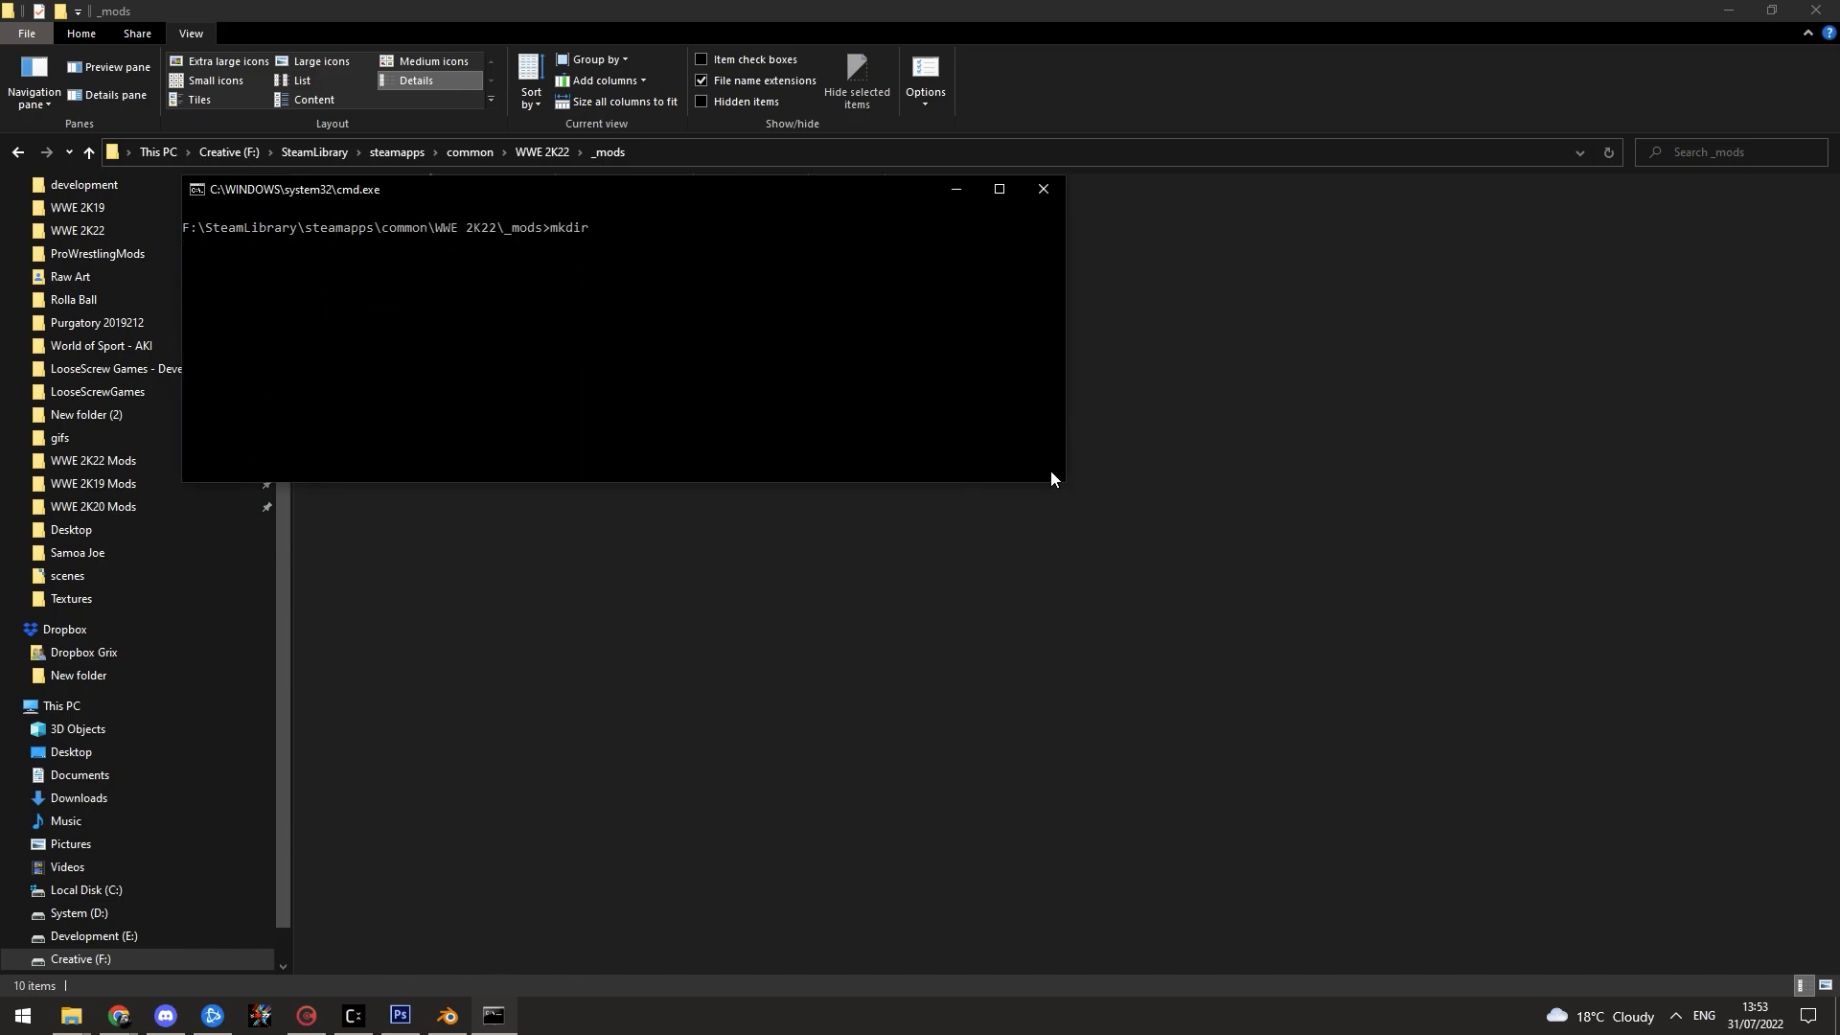
{"action": "right_click", "coordinate": [861, 404]}
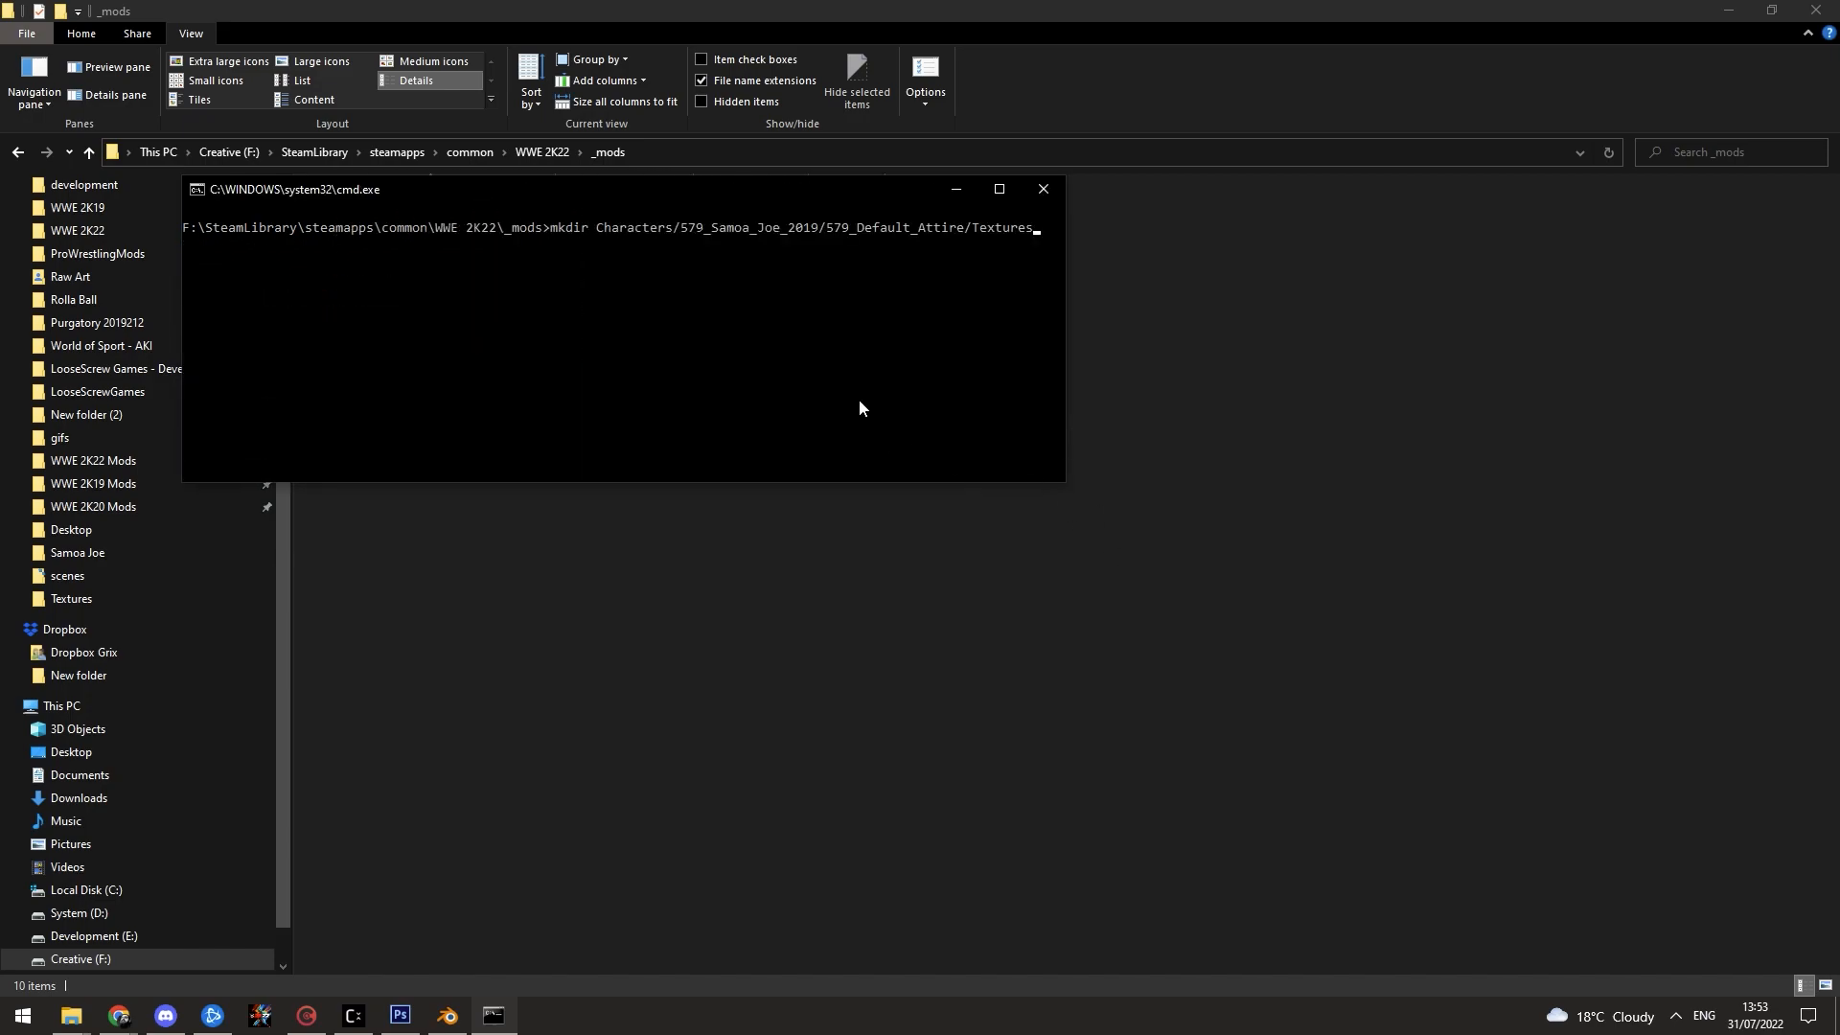
Step: Change the path separators to backslashes, run mkdir Characters\579_Samoa_Joe_2019\579_Default_Attire\Textures, and close the command window
{"action": "key", "text": "Delete"}
{"action": "type", "text": "\\"}
{"action": "key", "text": "Escape"}
{"action": "type", "text": "mkdir"}
{"action": "key", "text": "ctrl+v"}
{"action": "key", "text": "Left"}
{"action": "key", "text": "Left"}
{"action": "key", "text": "Left"}
{"action": "key", "text": "Left"}
{"action": "key", "text": "Left"}
{"action": "key", "text": "Left"}
{"action": "key", "text": "Left"}
{"action": "key", "text": "Left"}
{"action": "key", "text": "Left"}
{"action": "key", "text": "Delete"}
{"action": "type", "text": "\\"}
{"action": "key", "text": "BackSpace"}
{"action": "type", "text": "\\"}
{"action": "key", "text": "BackSpace"}
{"action": "type", "text": "\\"}
{"action": "key", "text": "Return"}
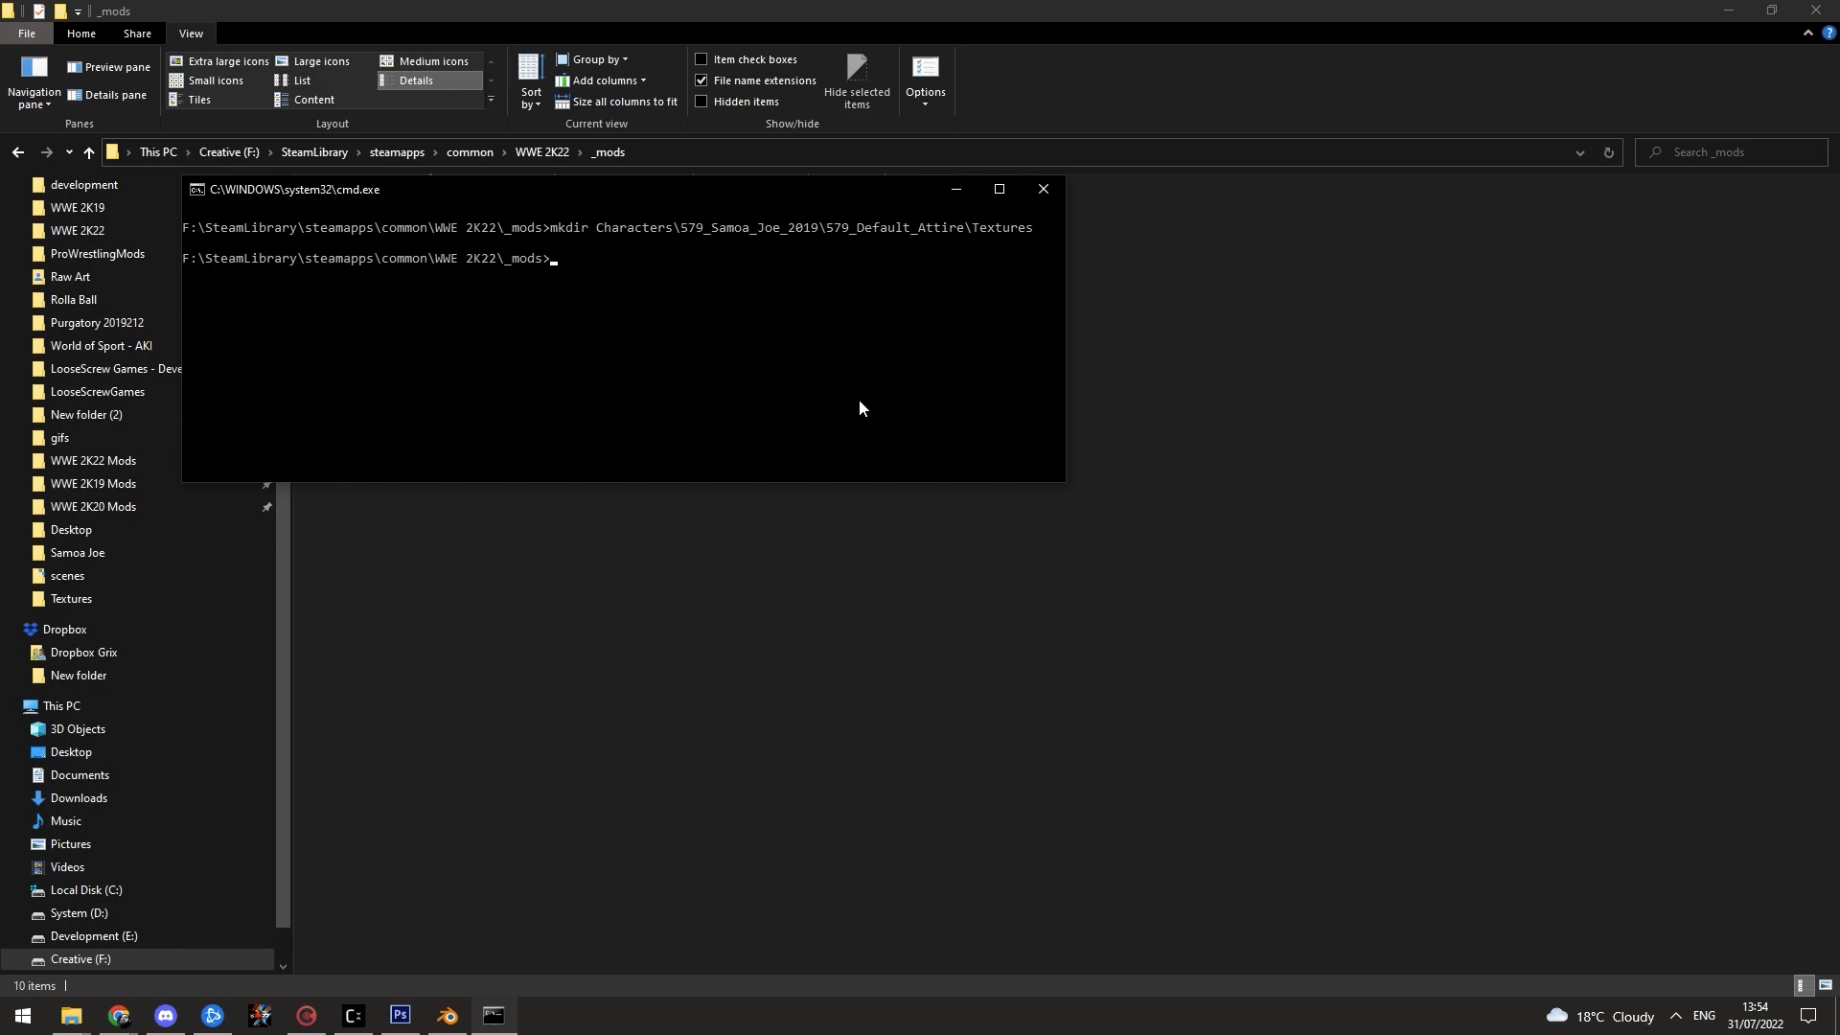
{"action": "left_click", "coordinate": [1043, 189]}
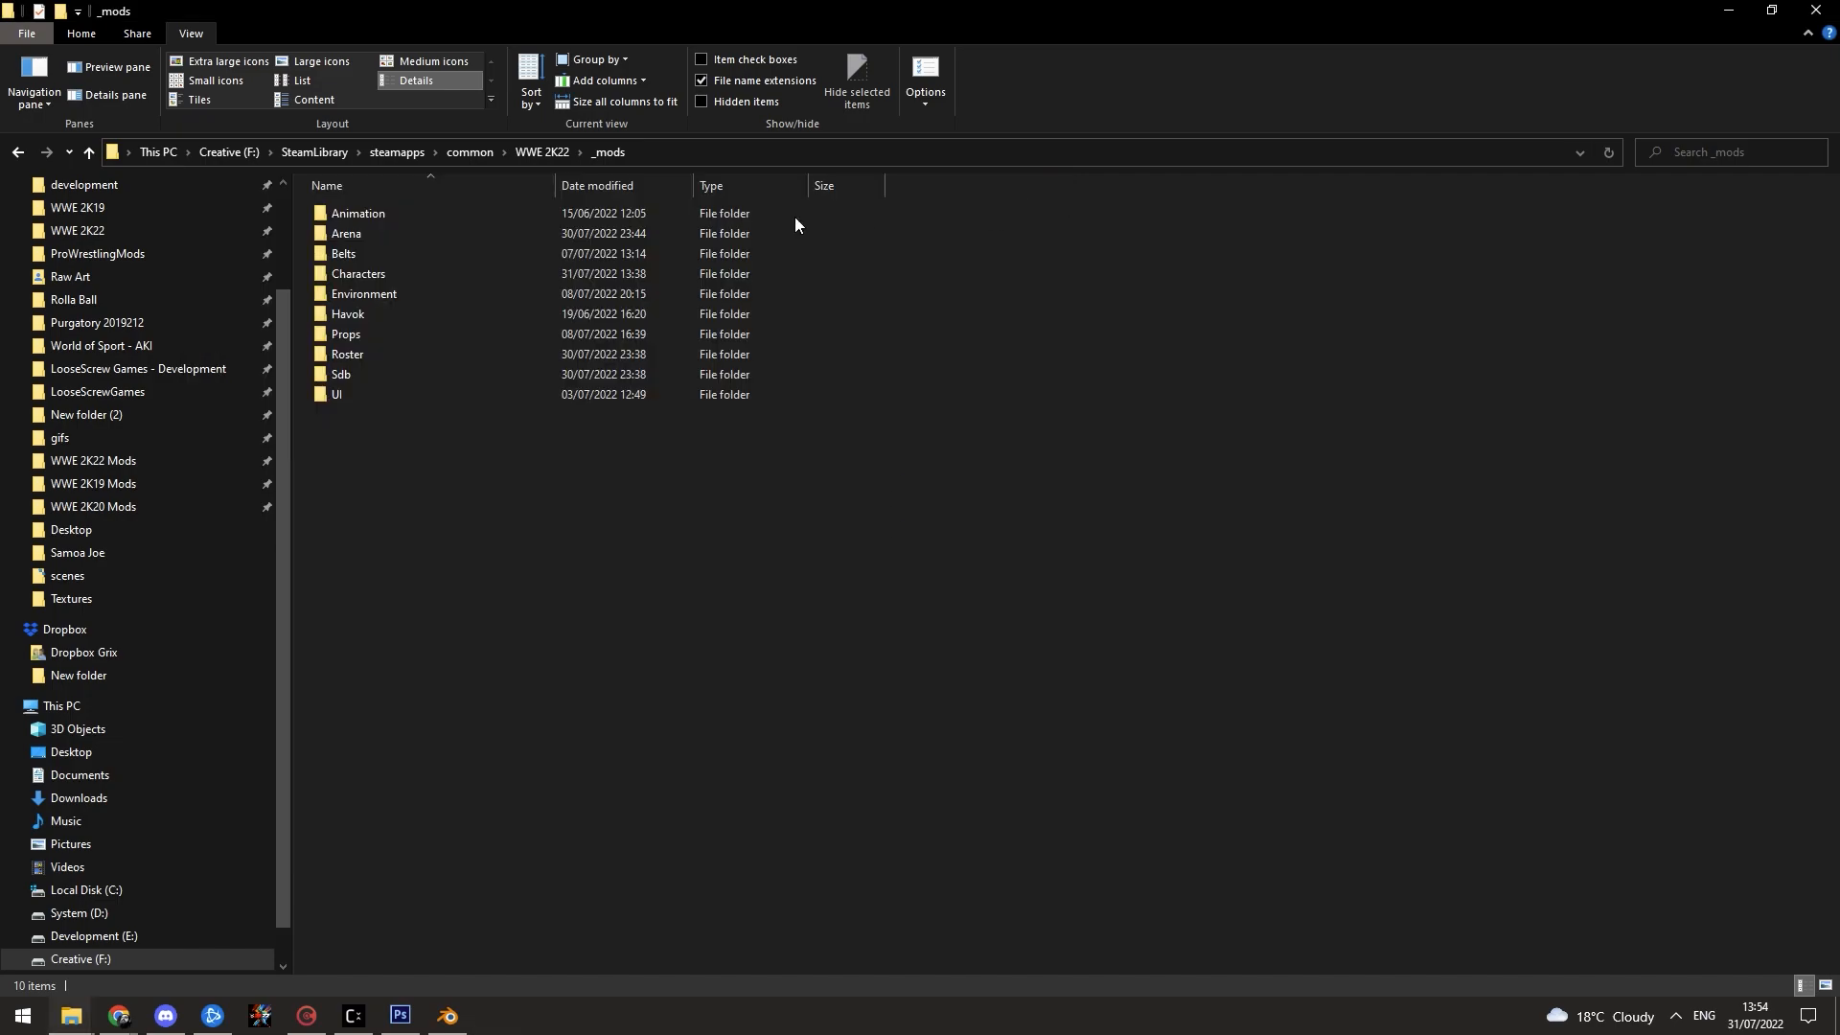
Step: Open the new Textures folder under Characters, 579_Samoa_Joe_2019, 579_Default_Attire and copy its full path
{"action": "double_click", "coordinate": [382, 268]}
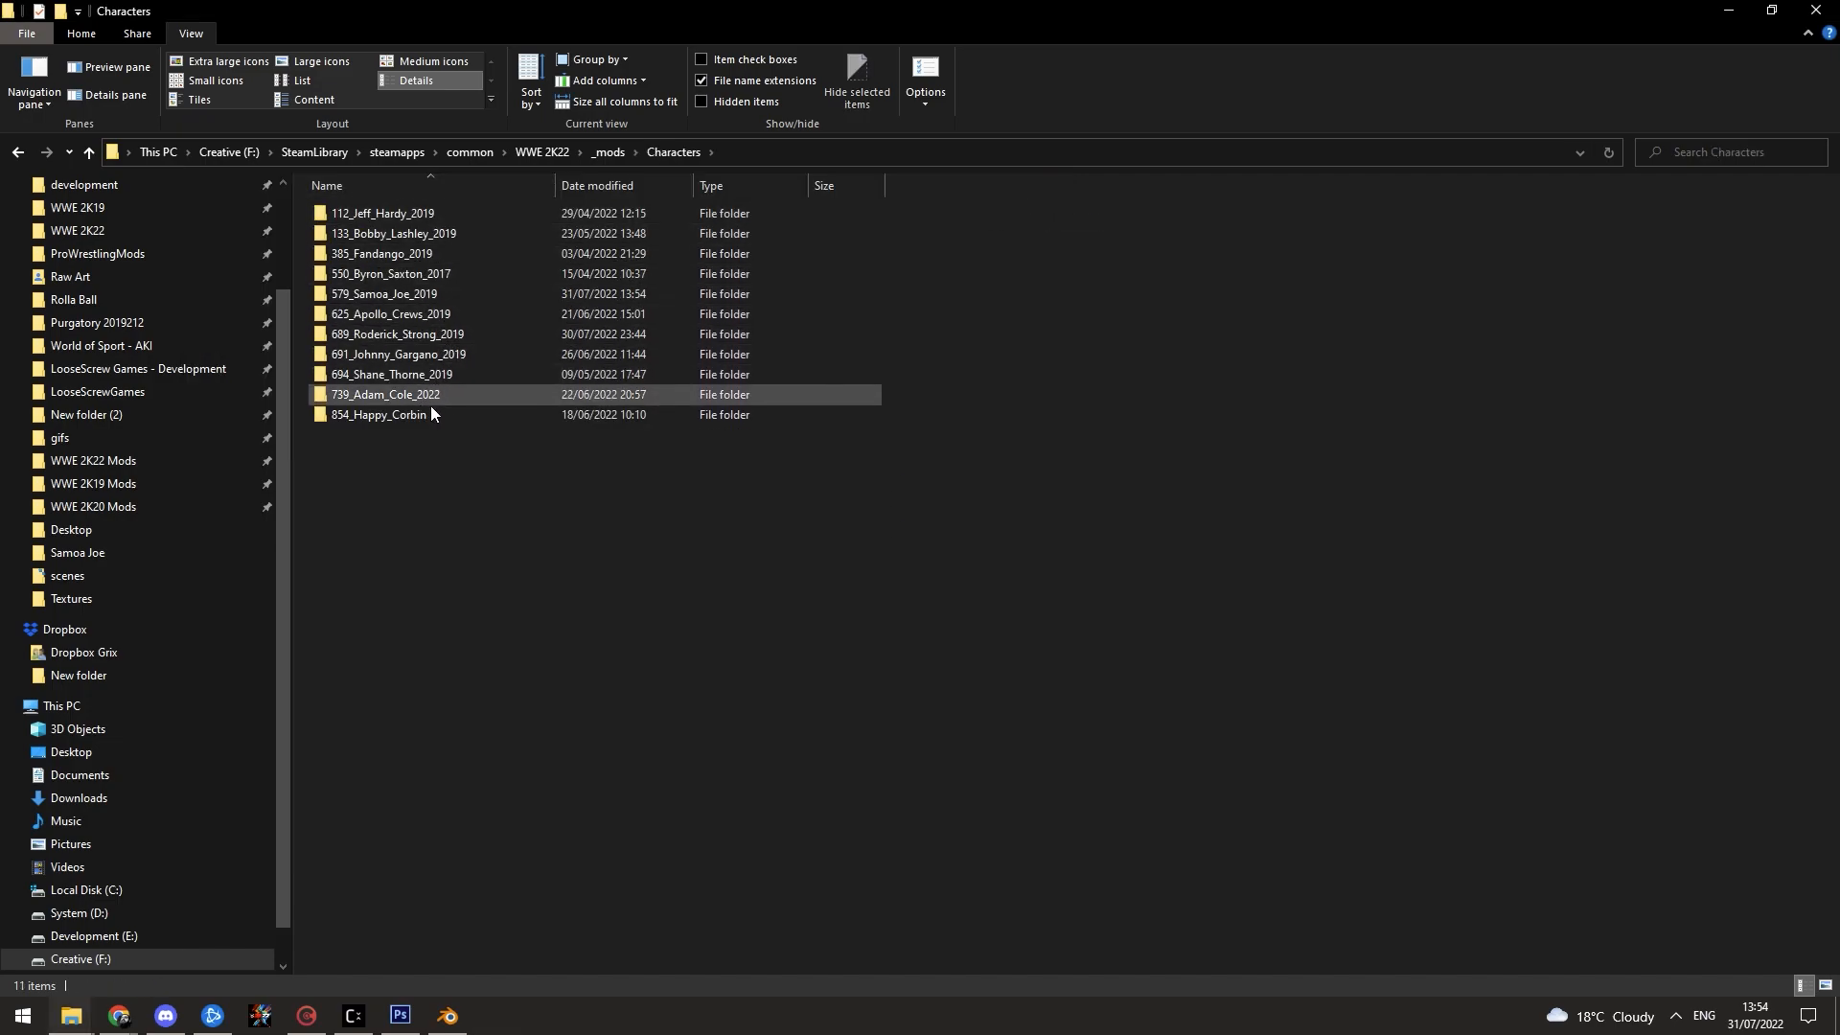
{"action": "double_click", "coordinate": [434, 295]}
{"action": "double_click", "coordinate": [423, 221]}
{"action": "left_click", "coordinate": [423, 213]}
{"action": "double_click", "coordinate": [424, 213]}
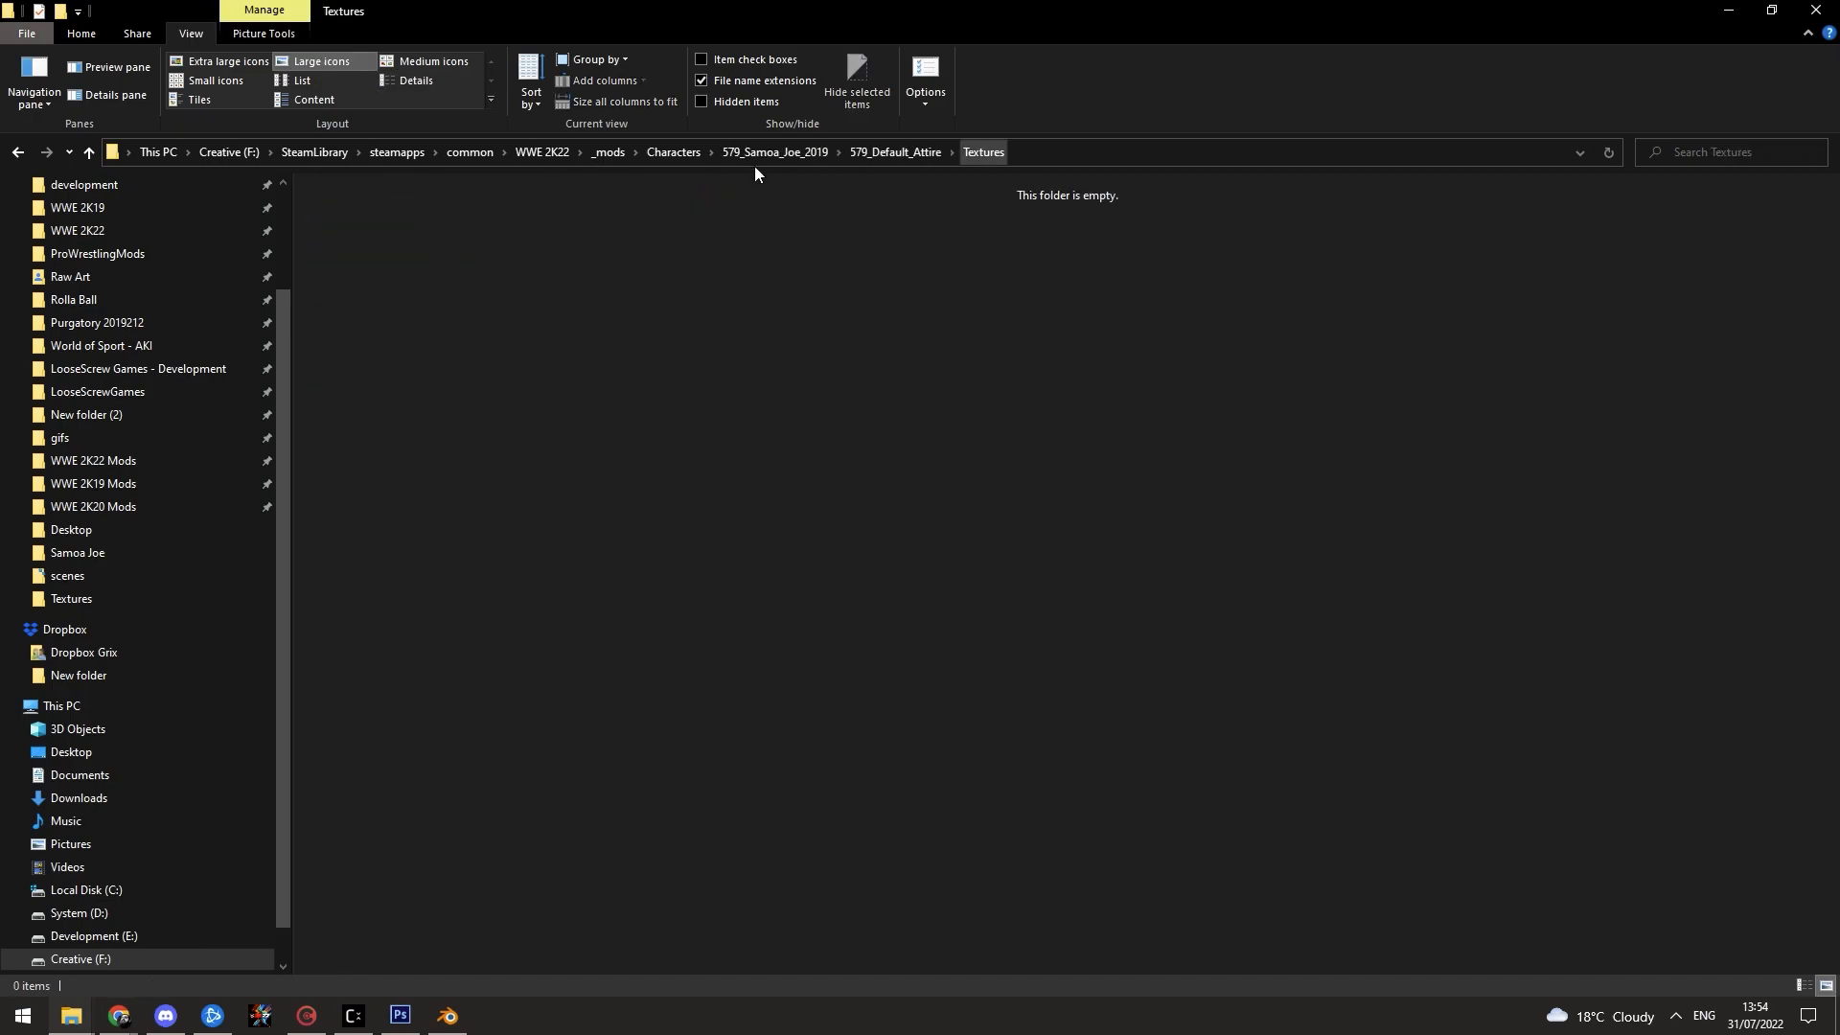
{"action": "left_click", "coordinate": [1049, 156]}
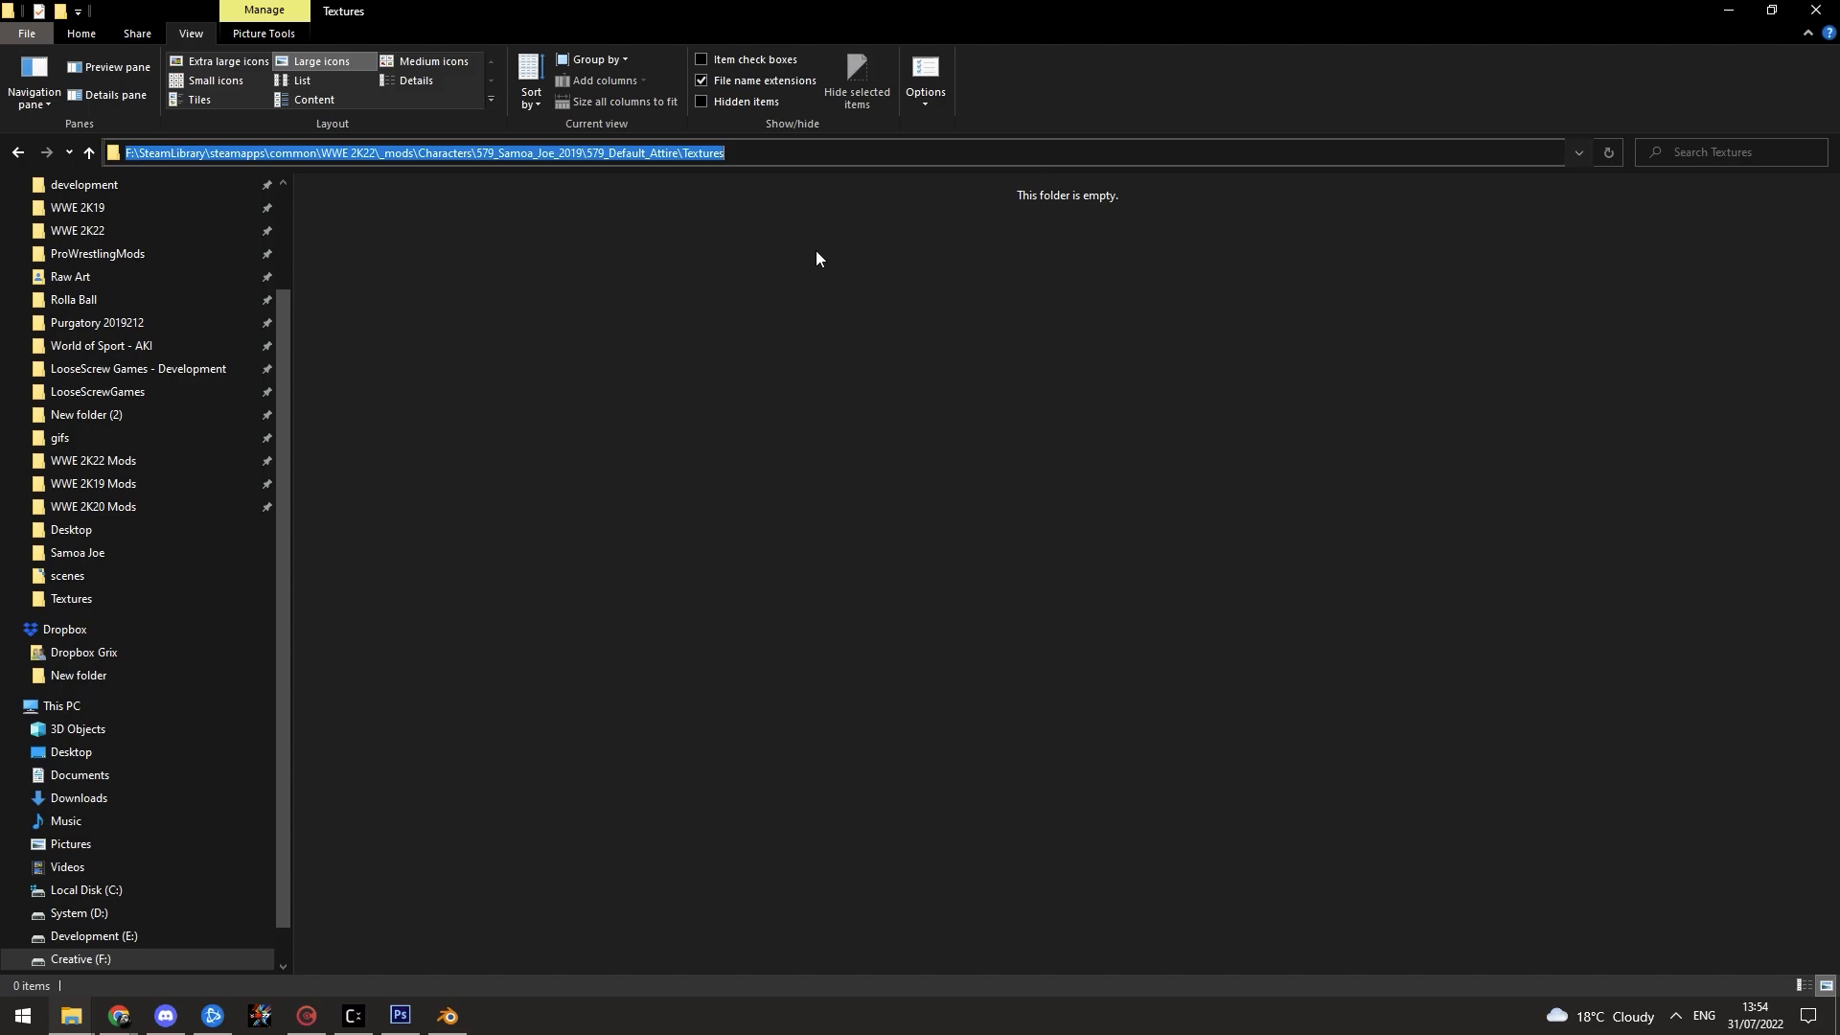
{"action": "left_click", "coordinate": [589, 623]}
Step: Locate bottoms_color.tif in the AEW Samoa Joe folder and add it to the new Compressonator project
{"action": "left_click", "coordinate": [353, 1016]}
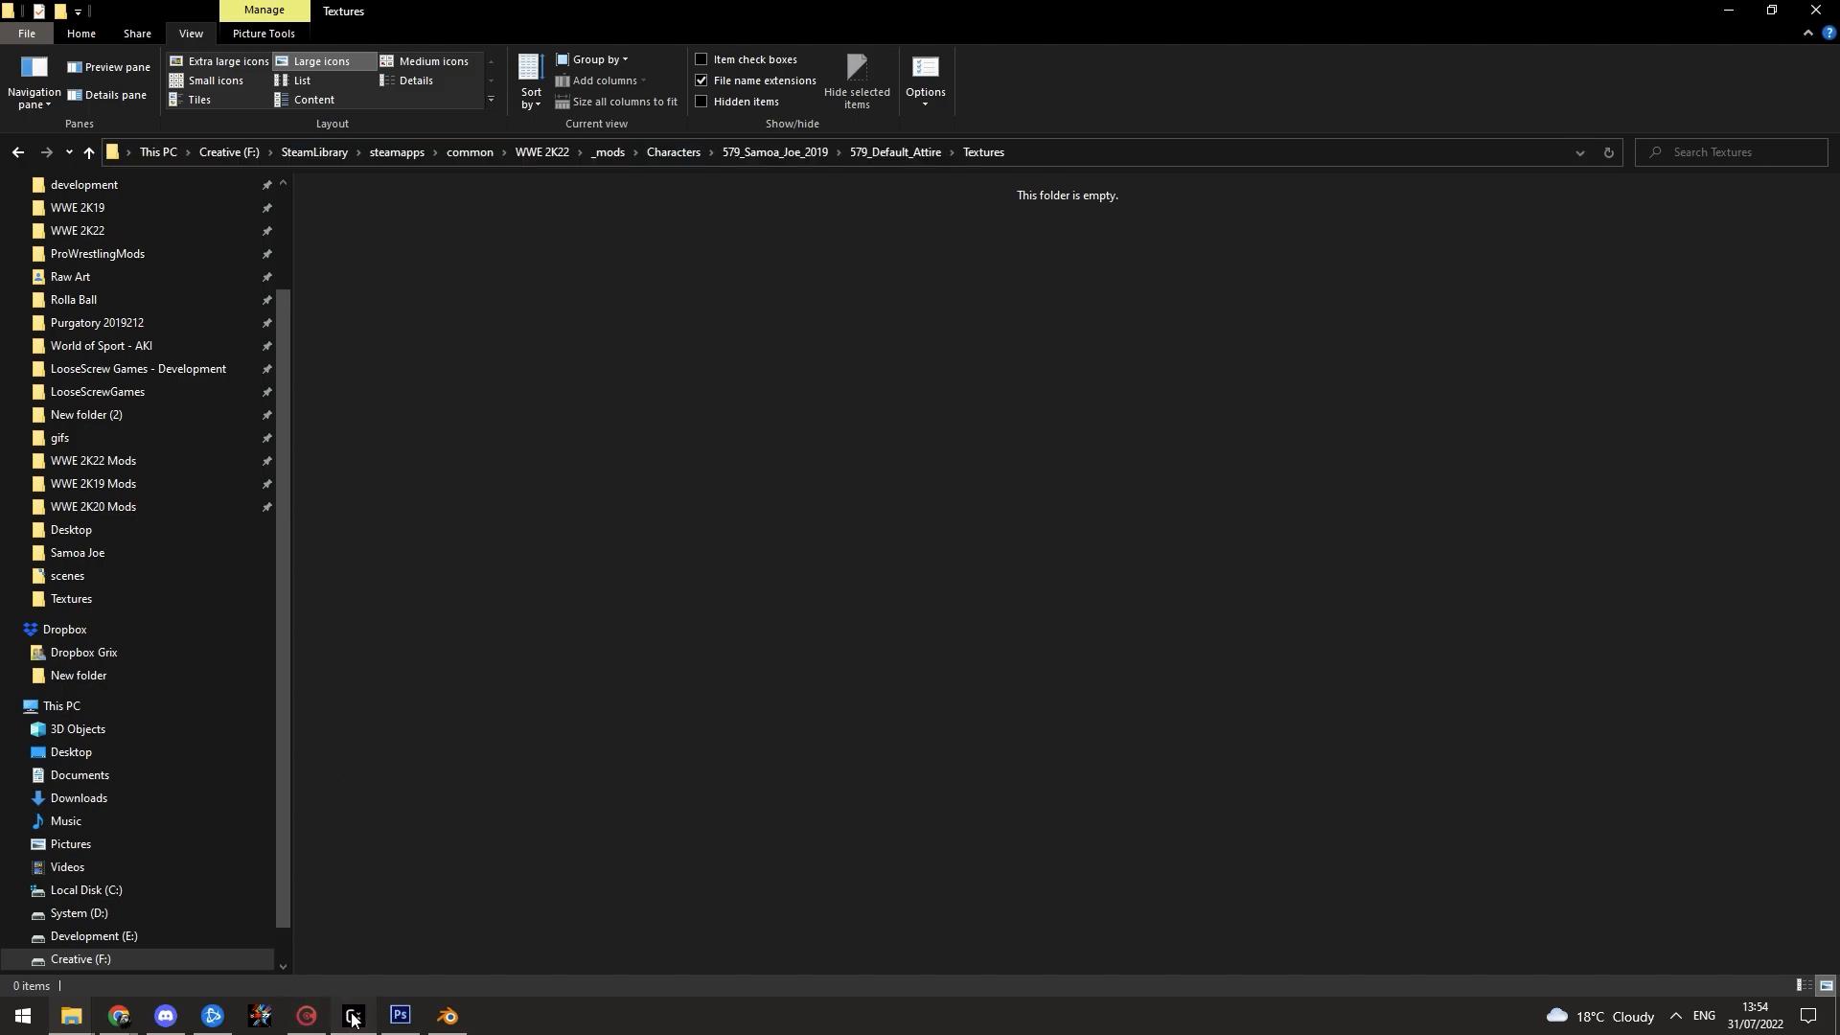
{"action": "left_click", "coordinate": [71, 1016]}
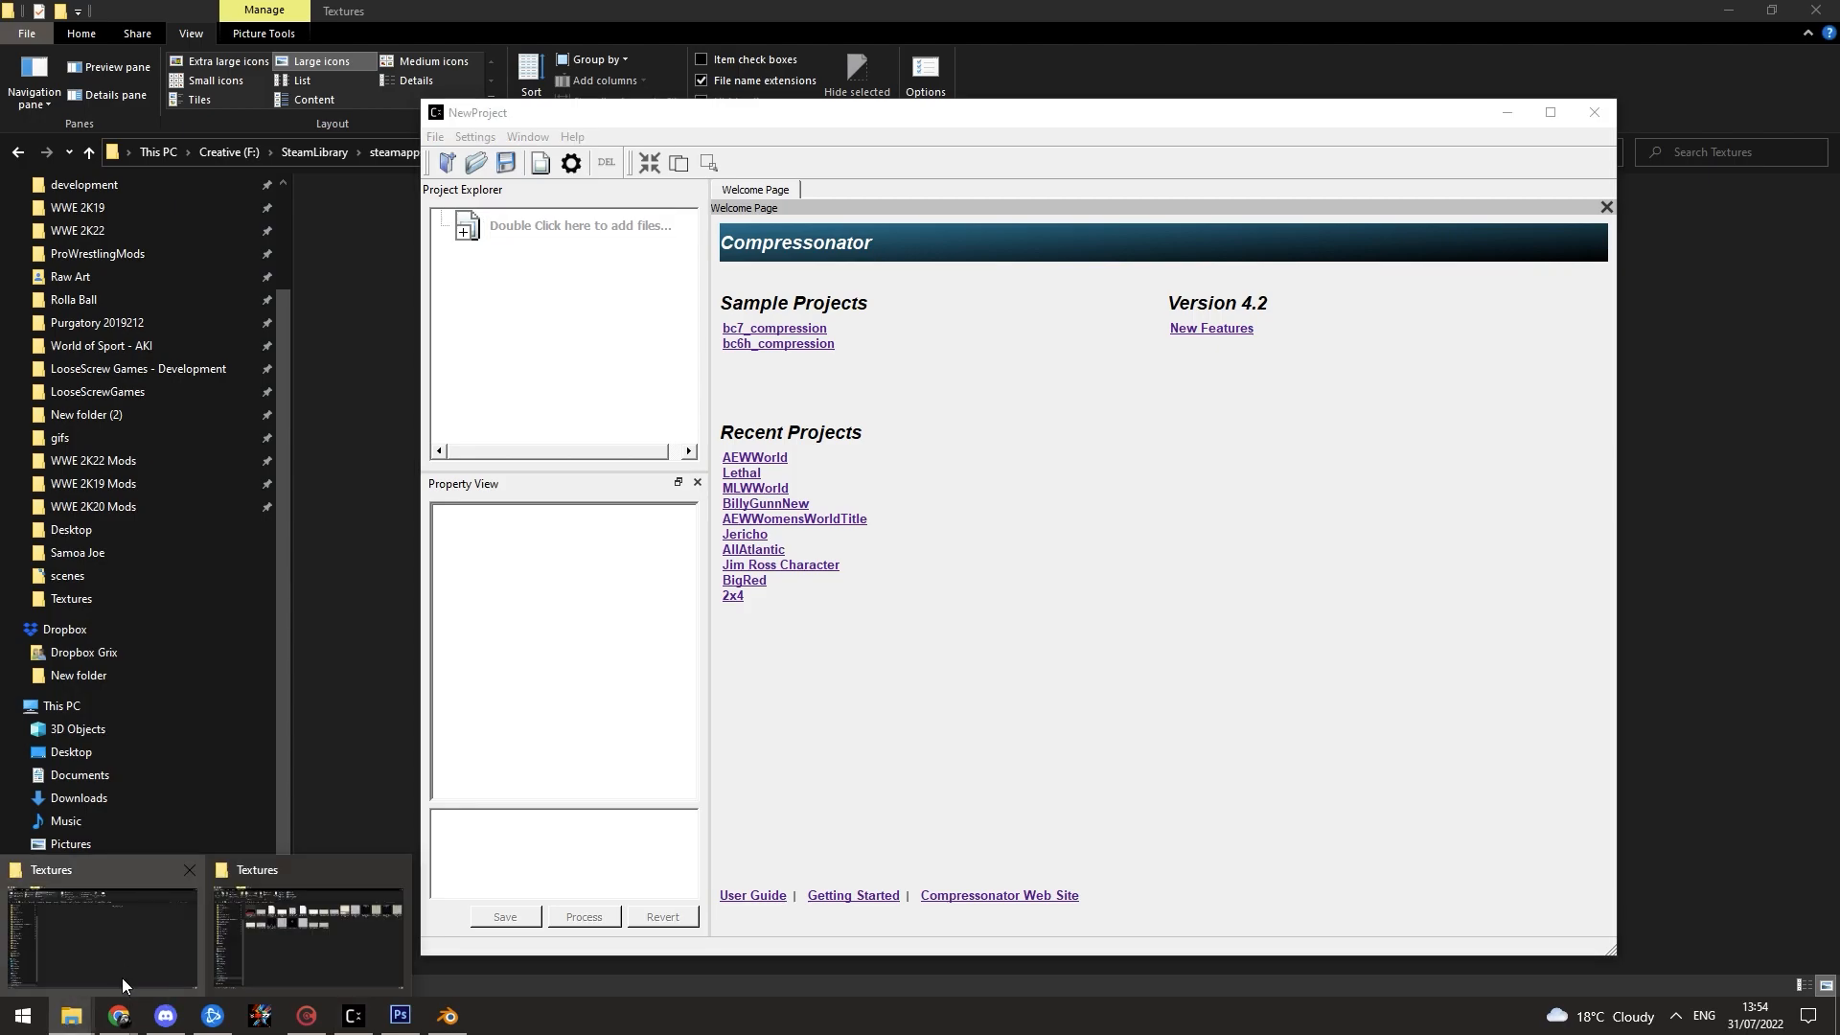
{"action": "left_click", "coordinate": [234, 949]}
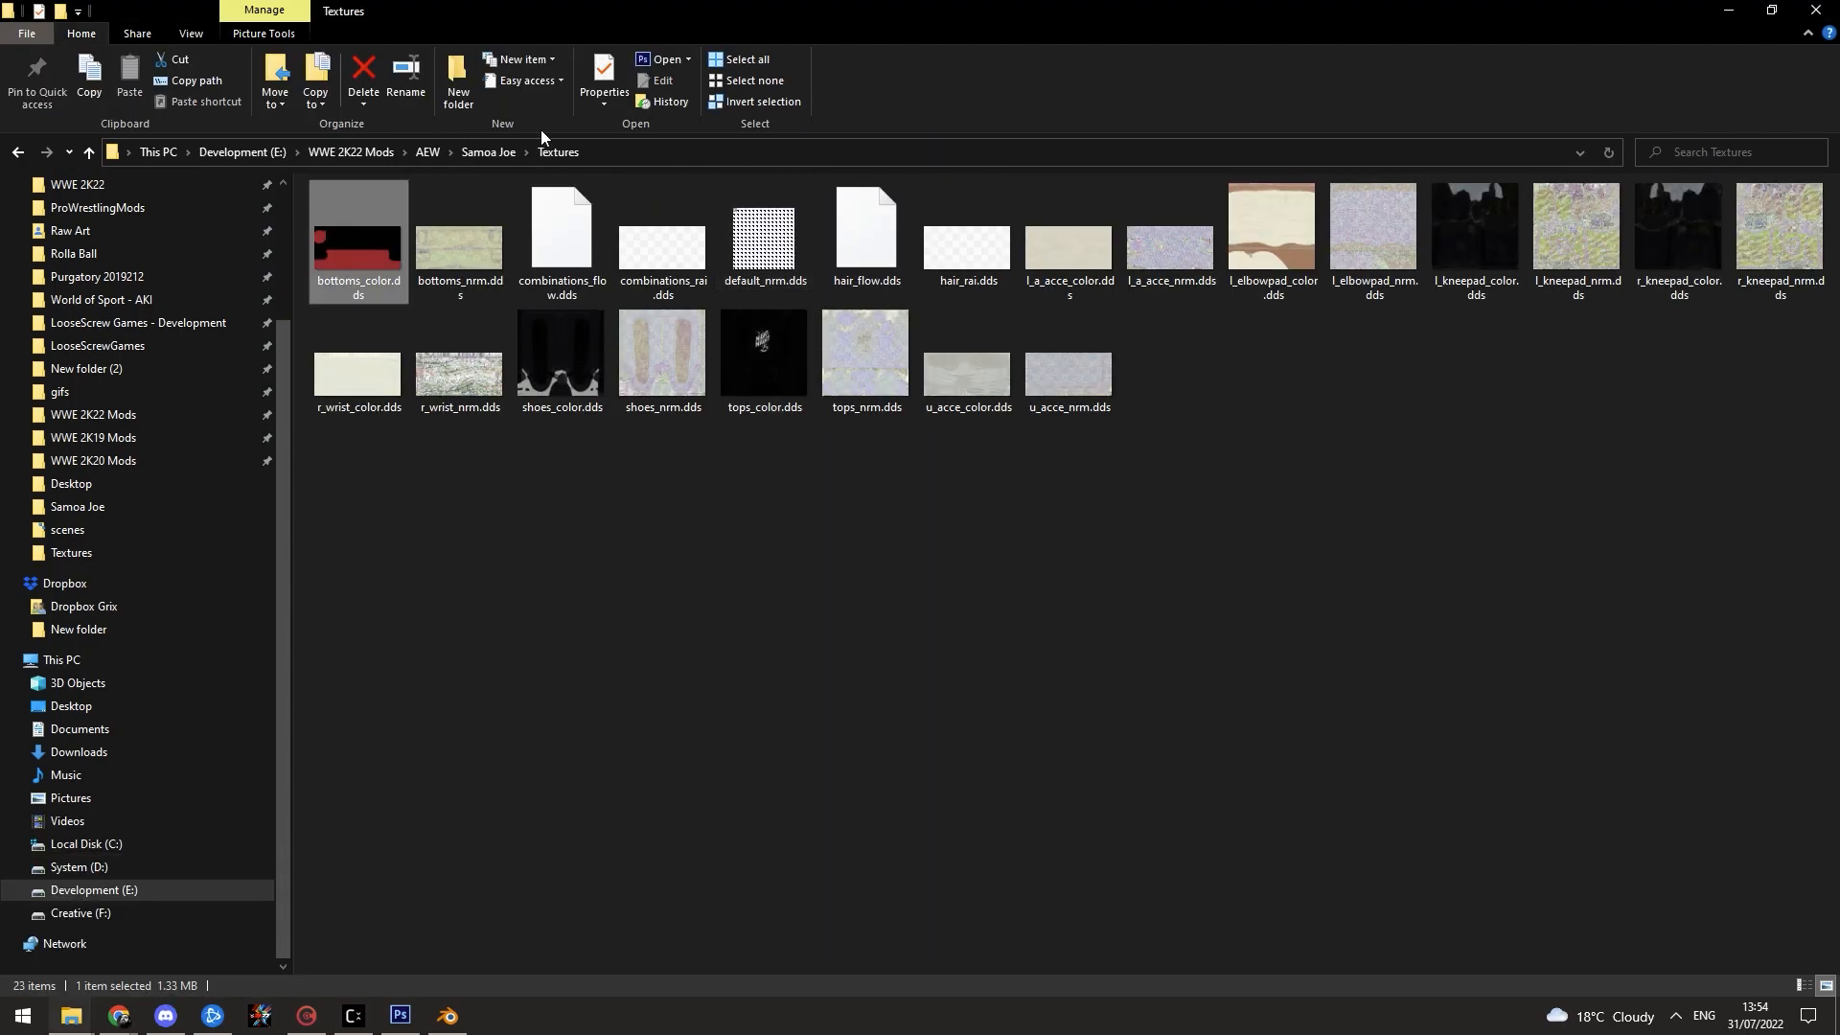
{"action": "left_click", "coordinate": [485, 160]}
{"action": "left_click", "coordinate": [566, 274]}
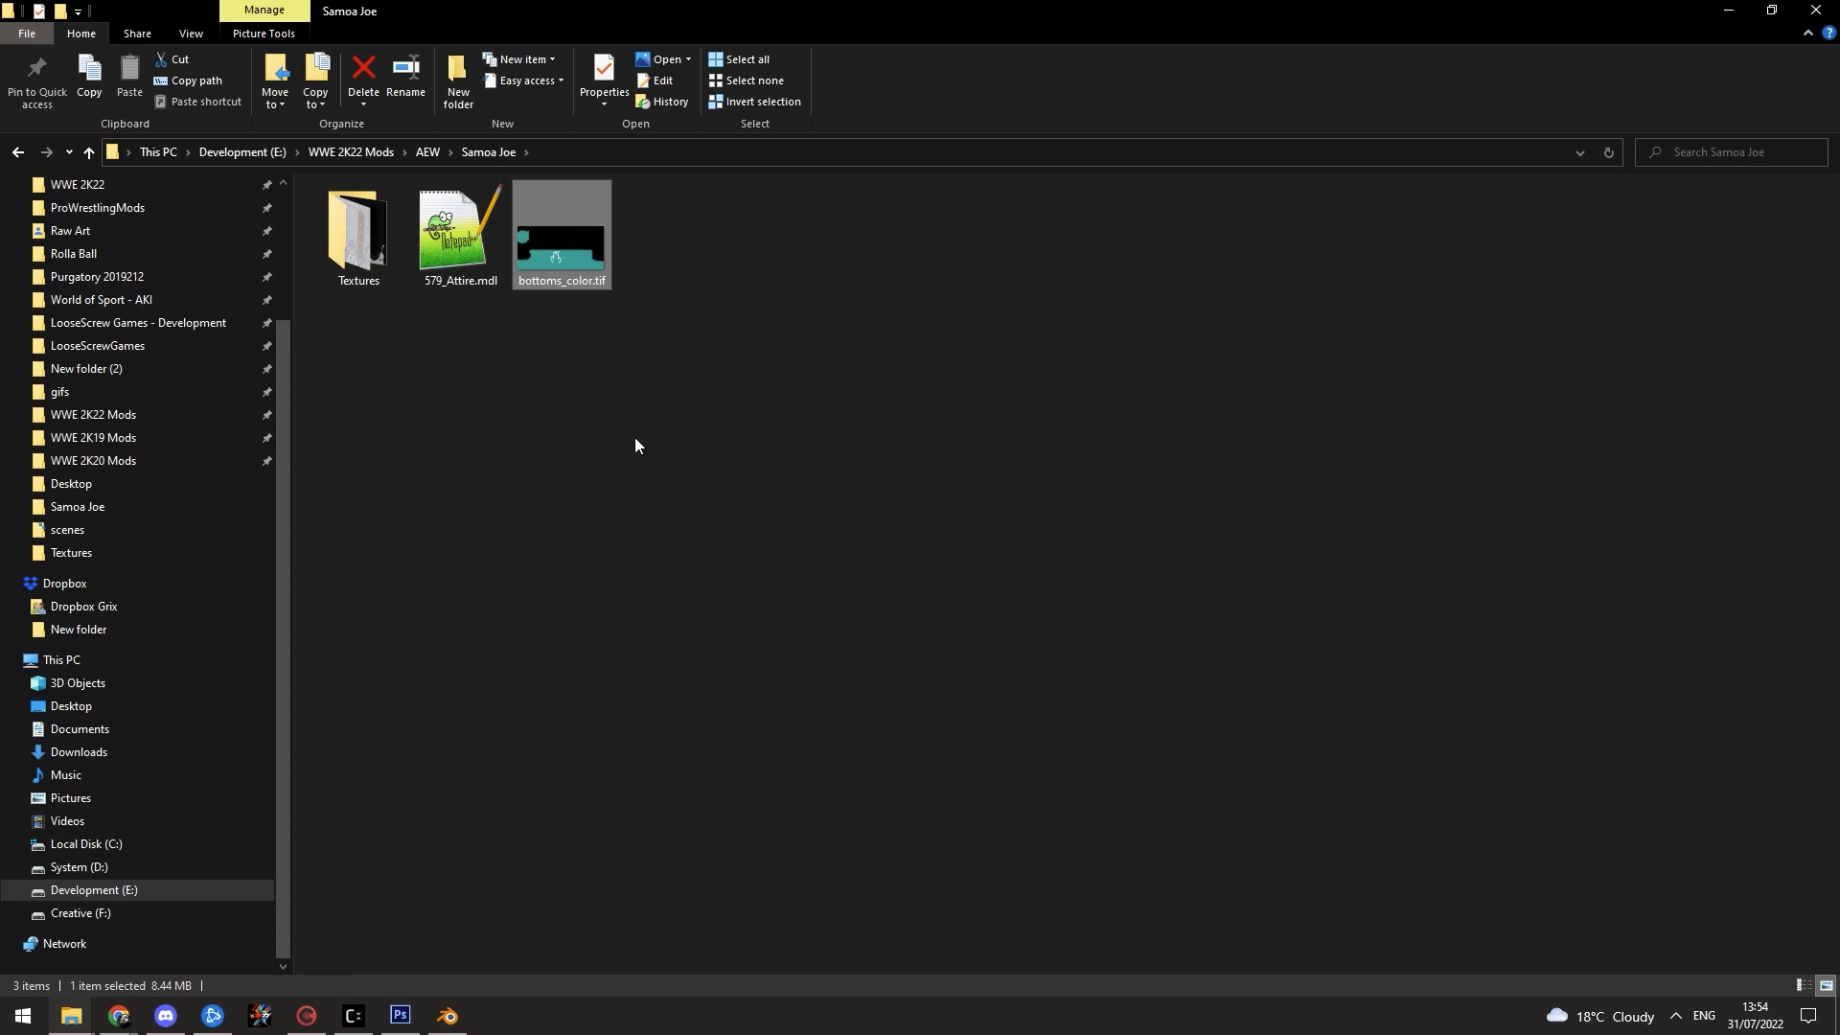
{"action": "left_click", "coordinate": [356, 1011]}
{"action": "left_click_drag", "start_coordinate": [654, 130], "coordinate": [797, 117]}
{"action": "left_click_drag", "start_coordinate": [535, 245], "coordinate": [699, 312]}
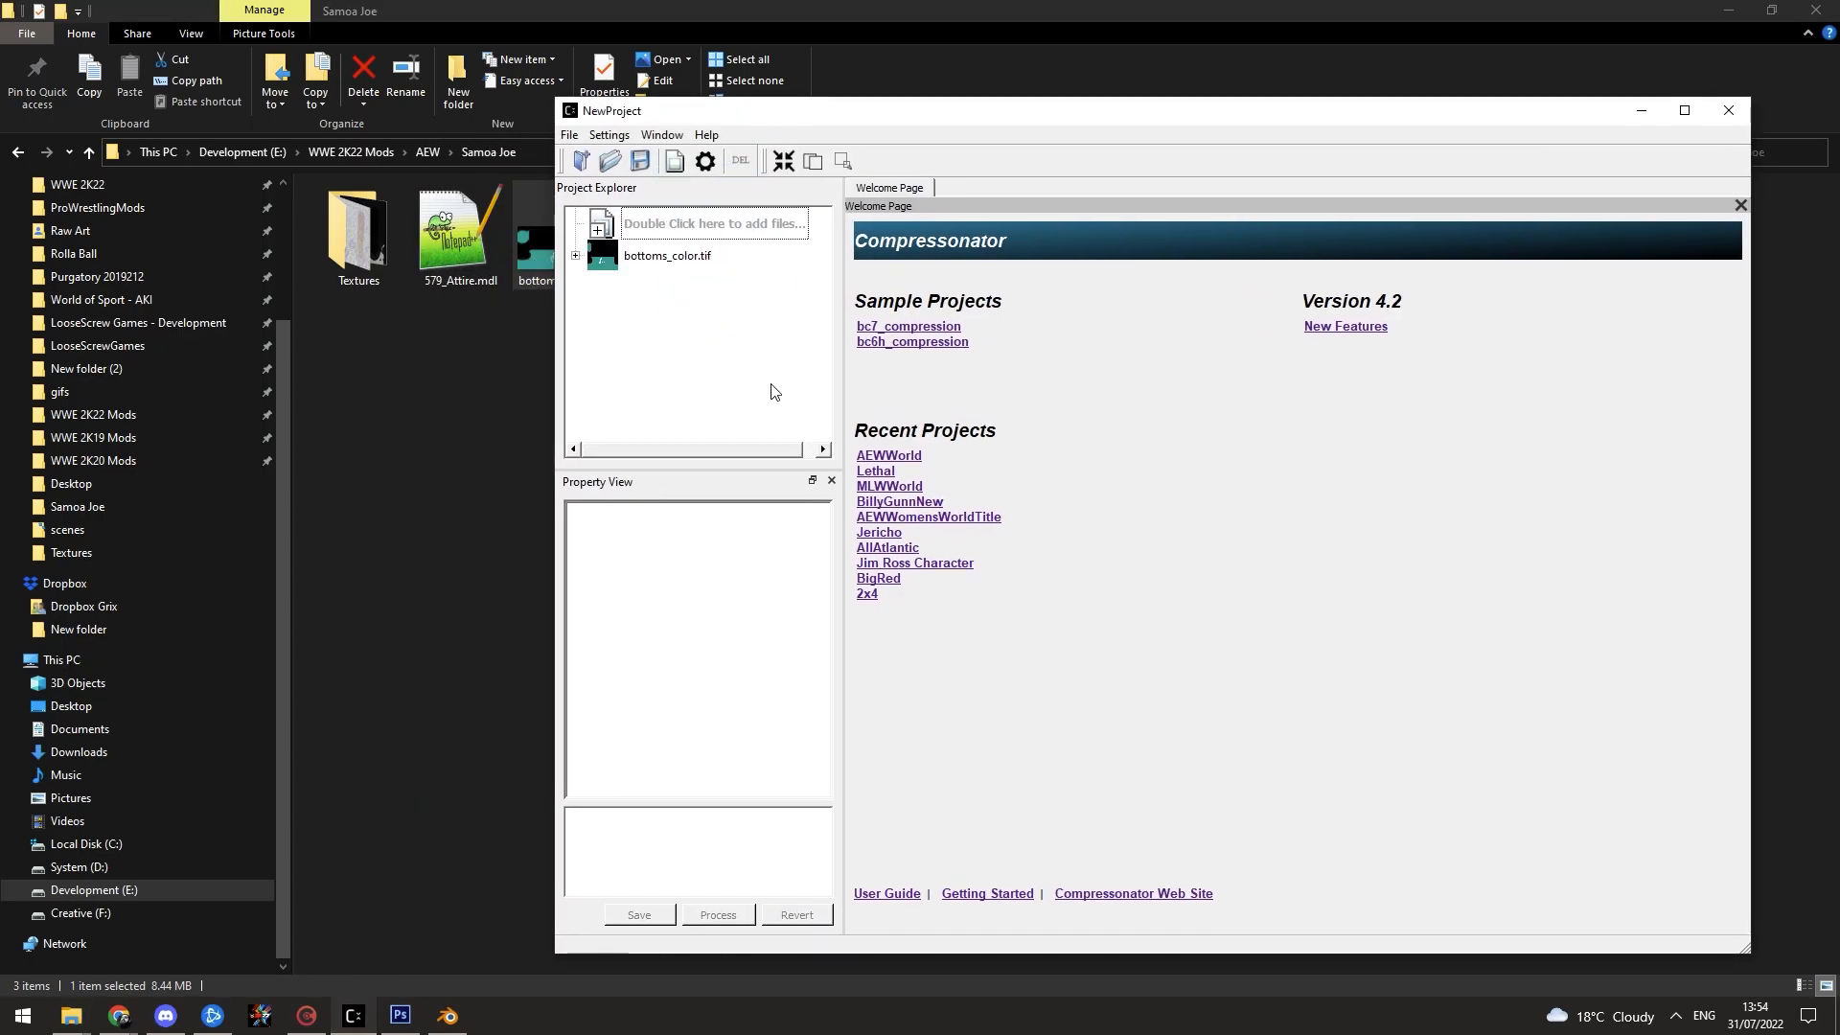
Step: Expand bottoms_color.tif in the project and open a new destination setting for it
{"action": "left_click", "coordinate": [633, 261]}
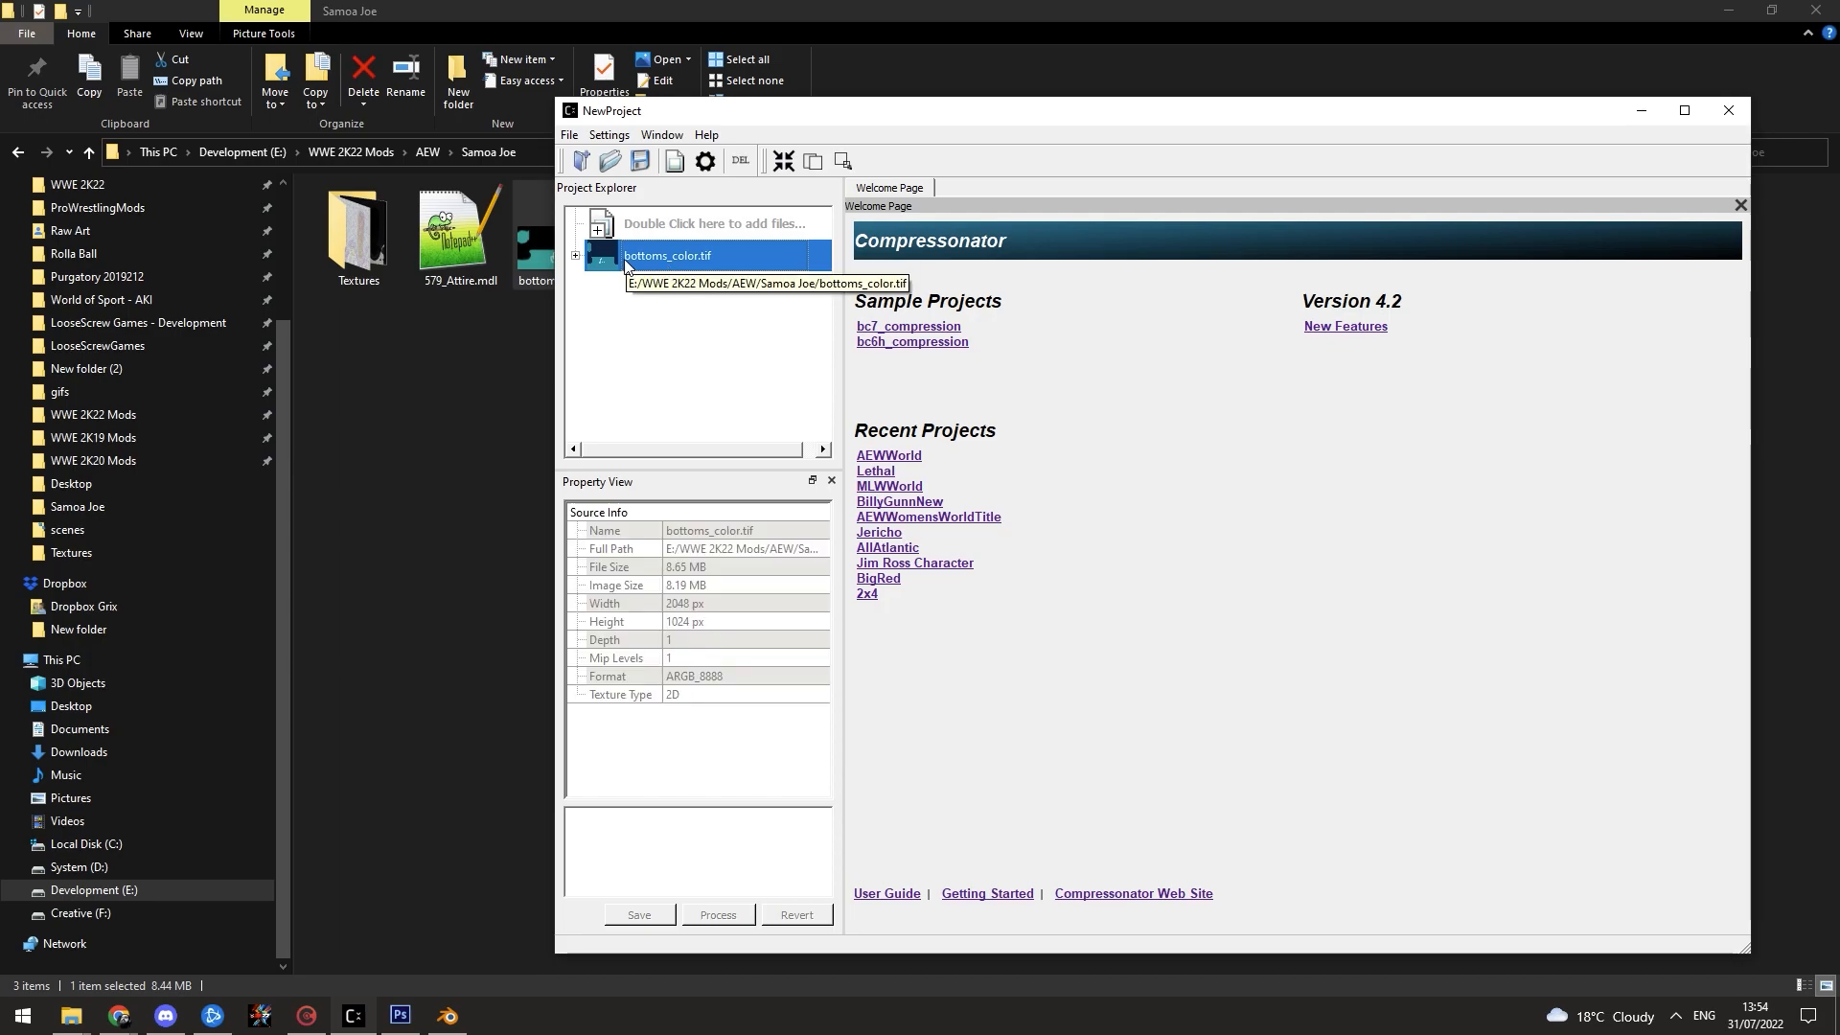
{"action": "left_click", "coordinate": [566, 135]}
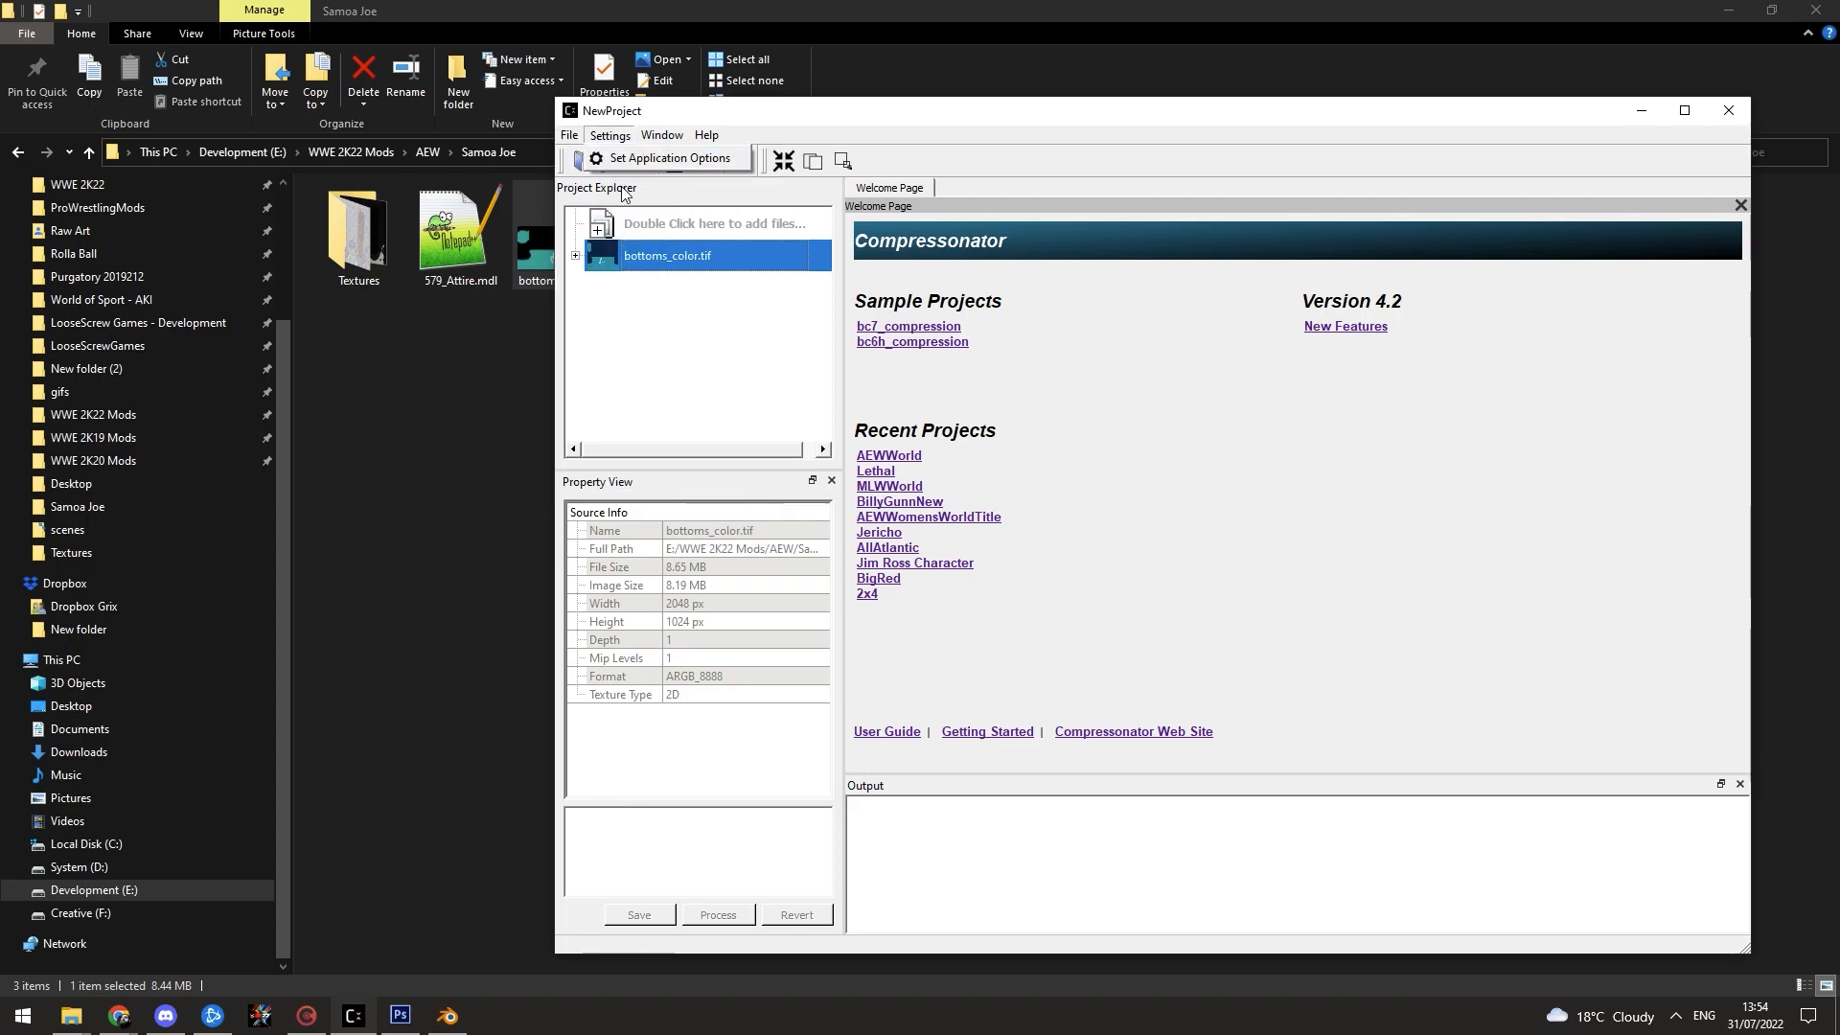
{"action": "left_click", "coordinate": [1089, 134]}
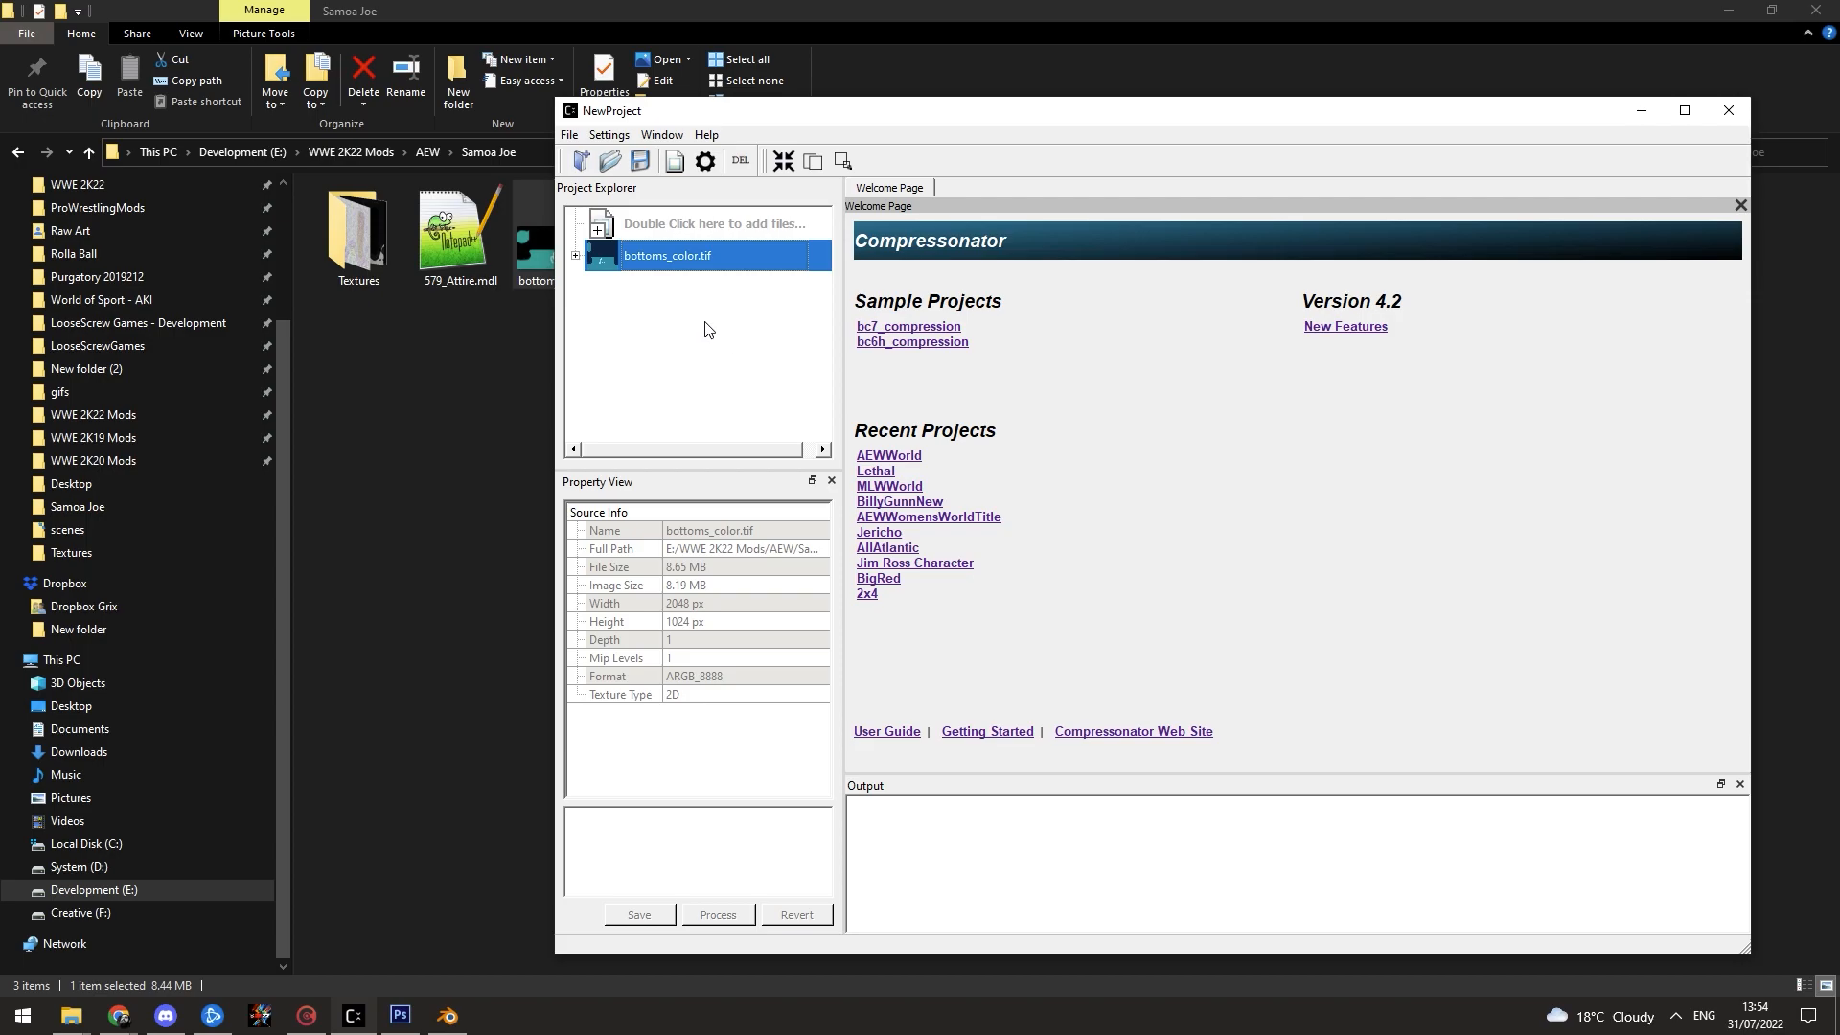
{"action": "left_click", "coordinate": [575, 256]}
{"action": "left_click", "coordinate": [575, 256]}
{"action": "left_click", "coordinate": [575, 256]}
{"action": "left_click", "coordinate": [661, 286]}
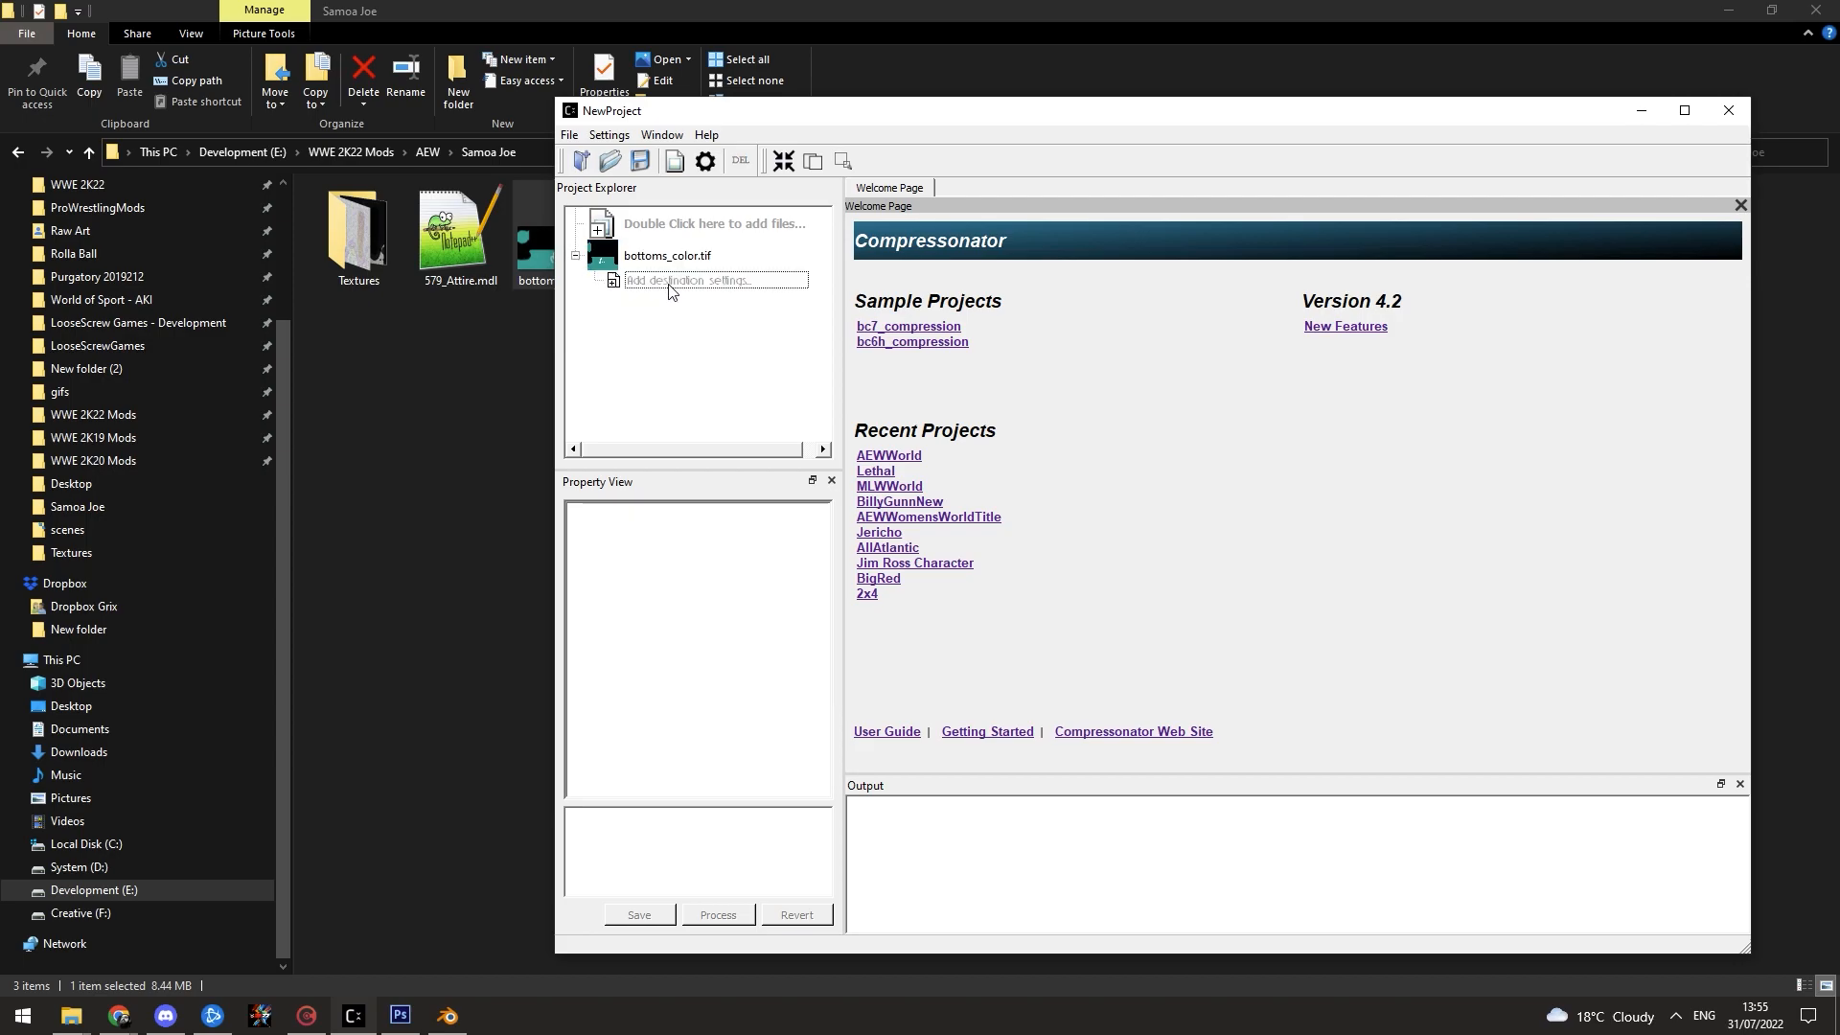
{"action": "double_click", "coordinate": [678, 281]}
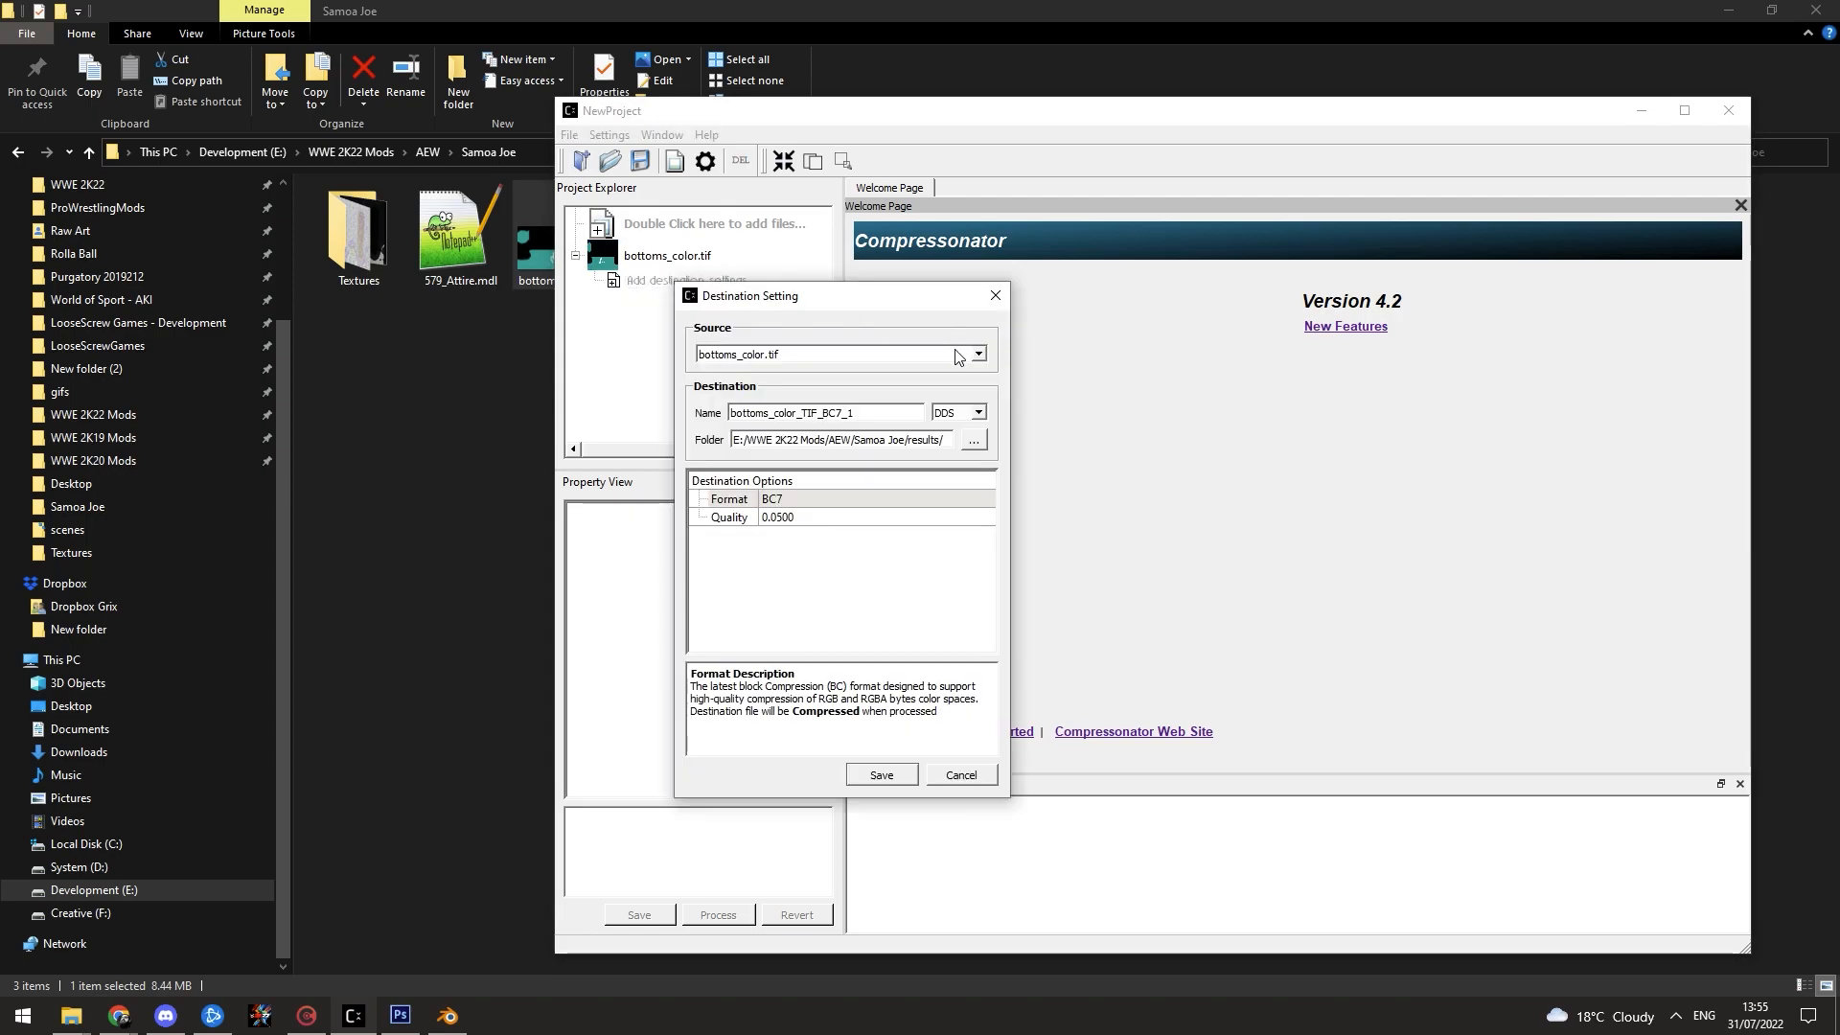
Step: Set the destination folder to the copied 579_Default_Attire\Textures path, and check that folder in File Explorer
{"action": "triple_click", "coordinate": [834, 441]}
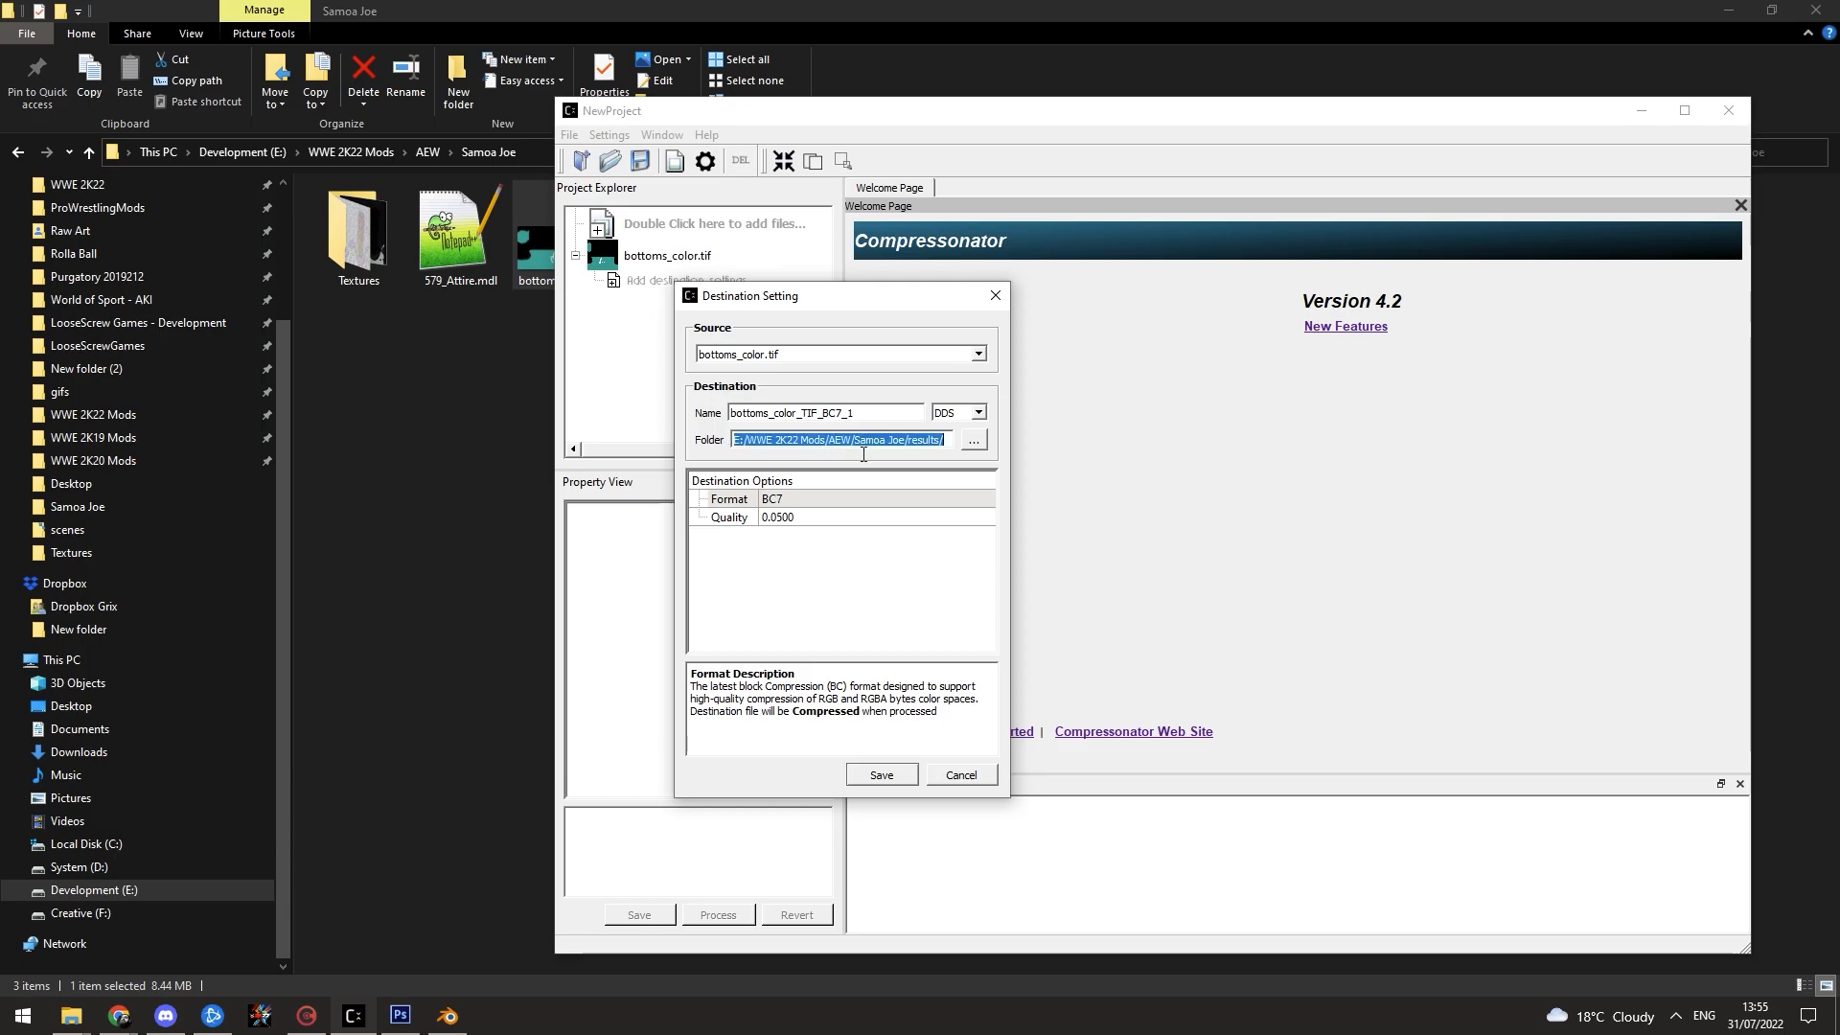
{"action": "left_click", "coordinate": [786, 443]}
{"action": "left_click", "coordinate": [472, 425]}
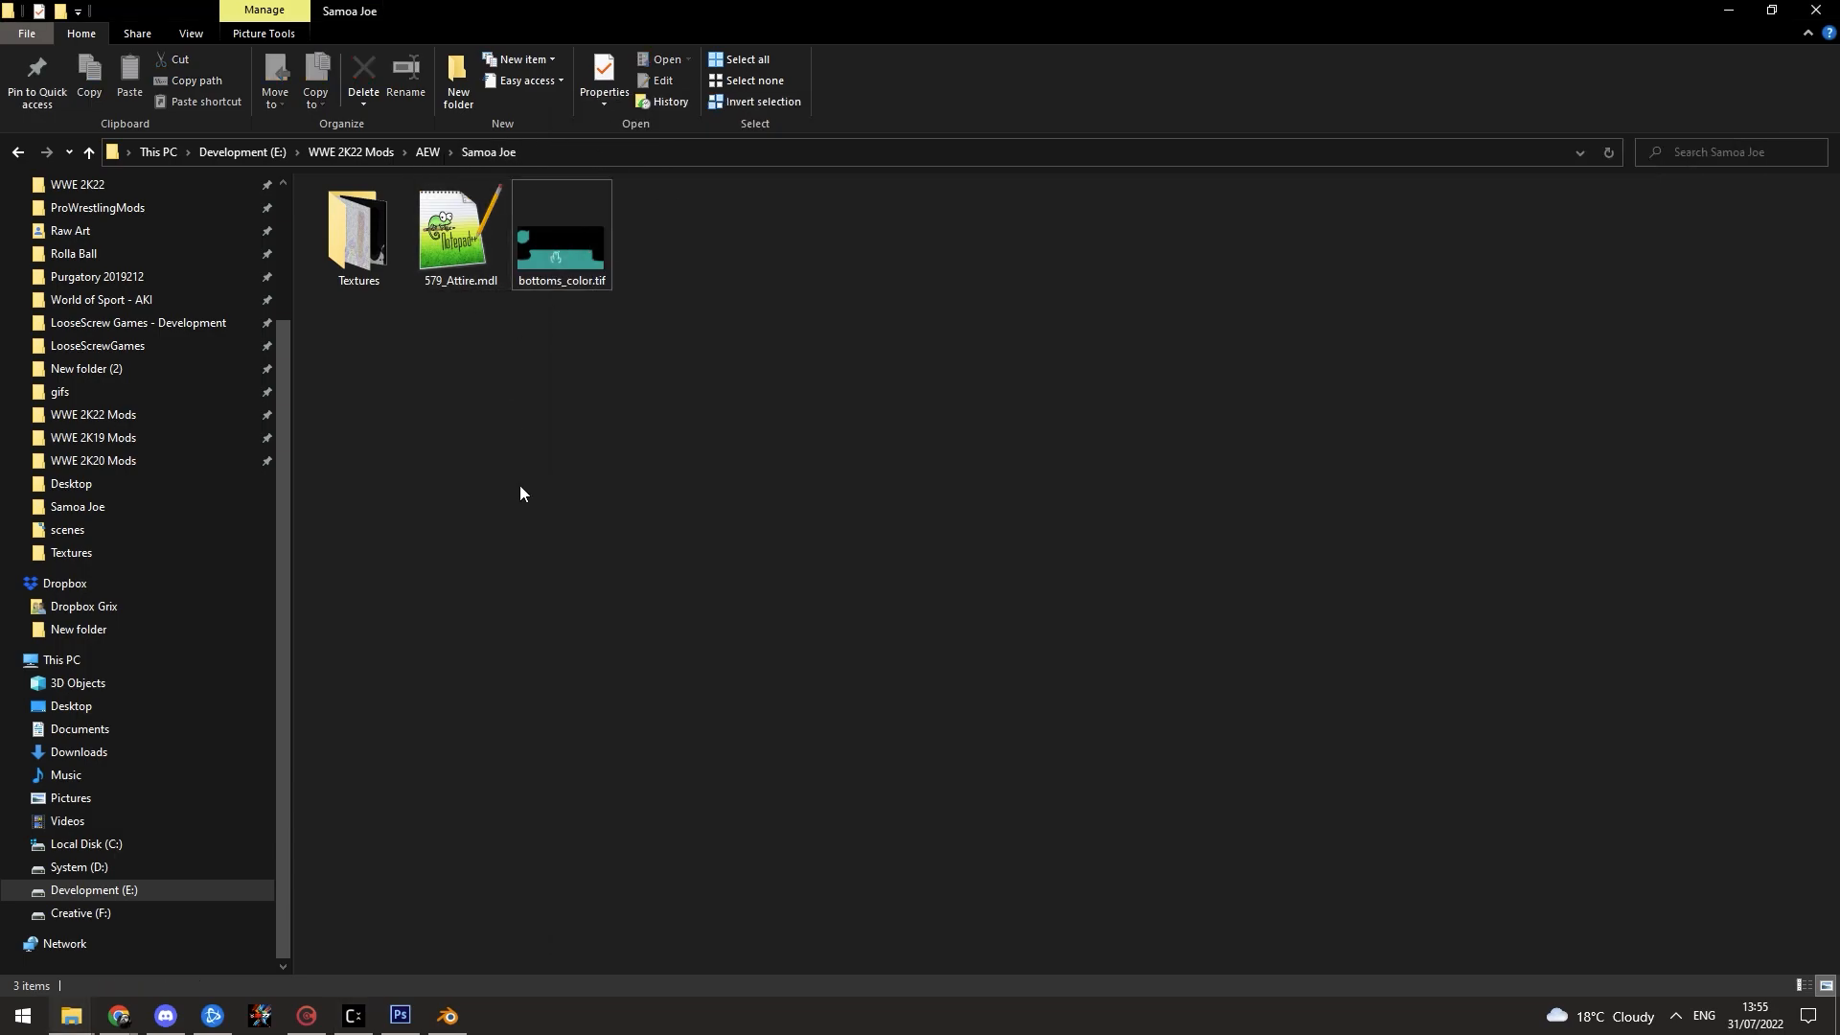
{"action": "mouse_move", "coordinate": [71, 1015]}
{"action": "left_click", "coordinate": [96, 920]}
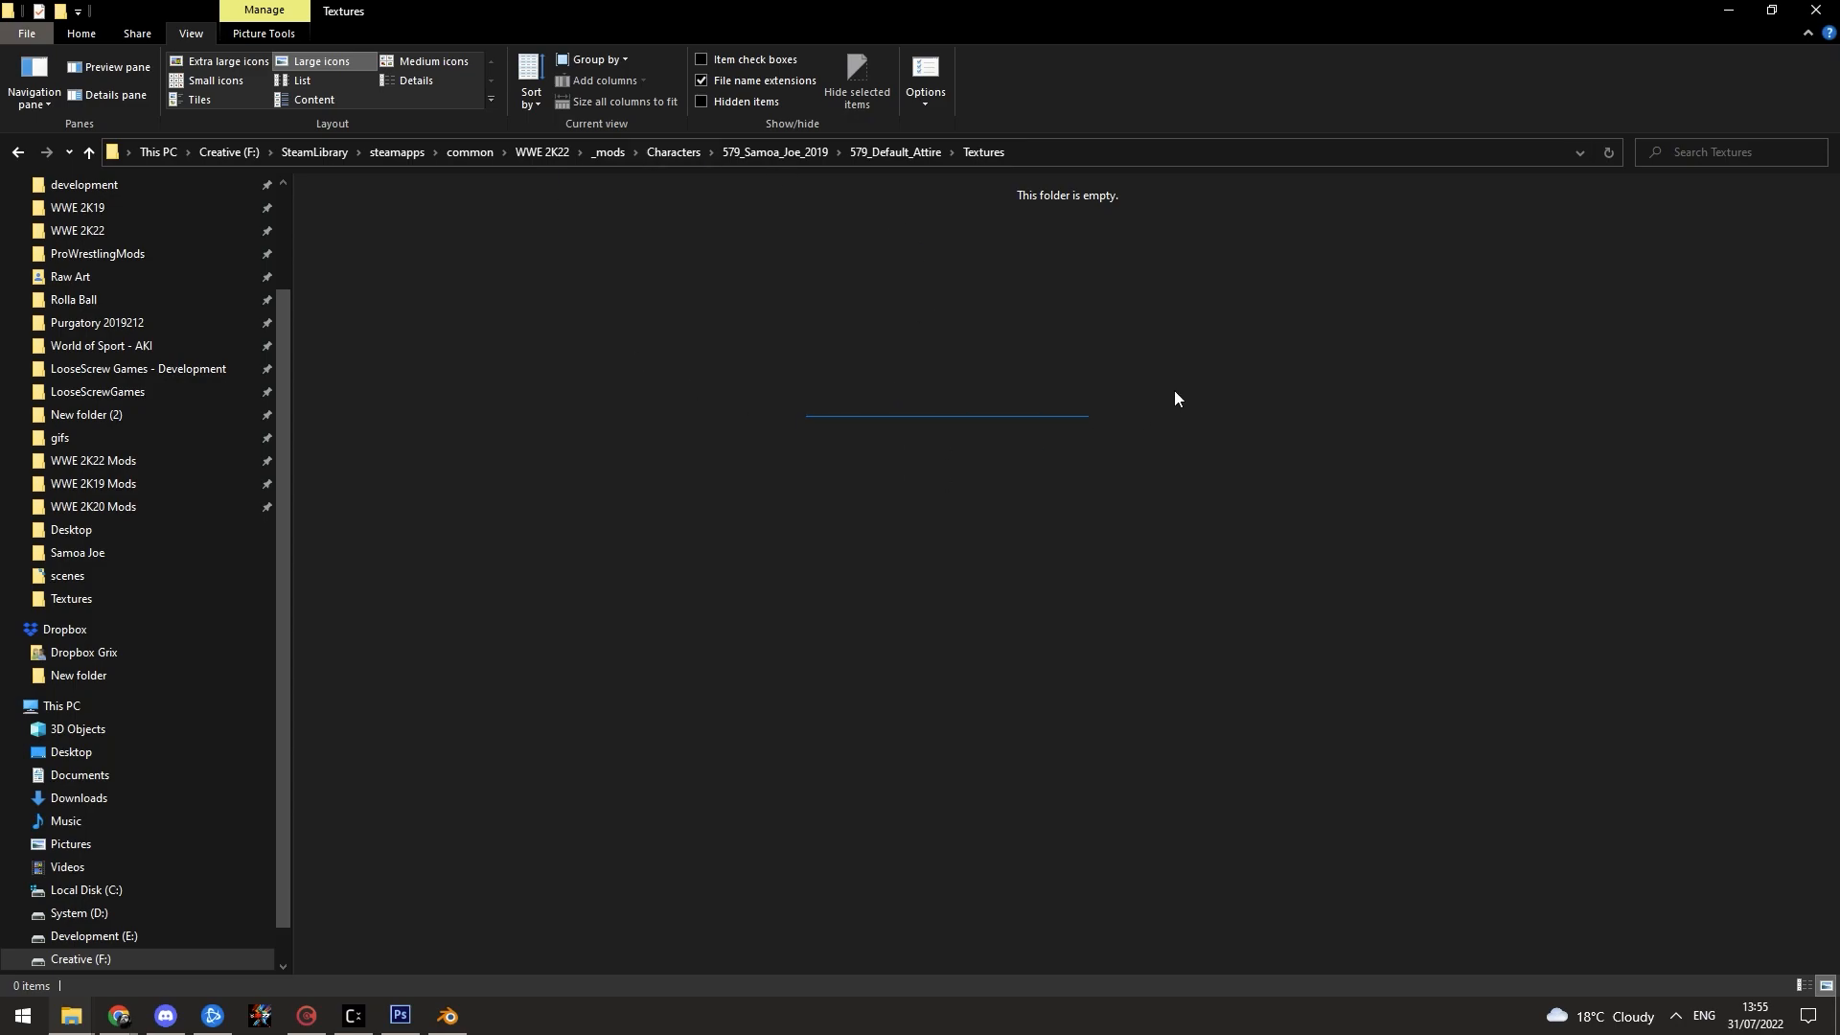
{"action": "key", "text": "alt+Tab"}
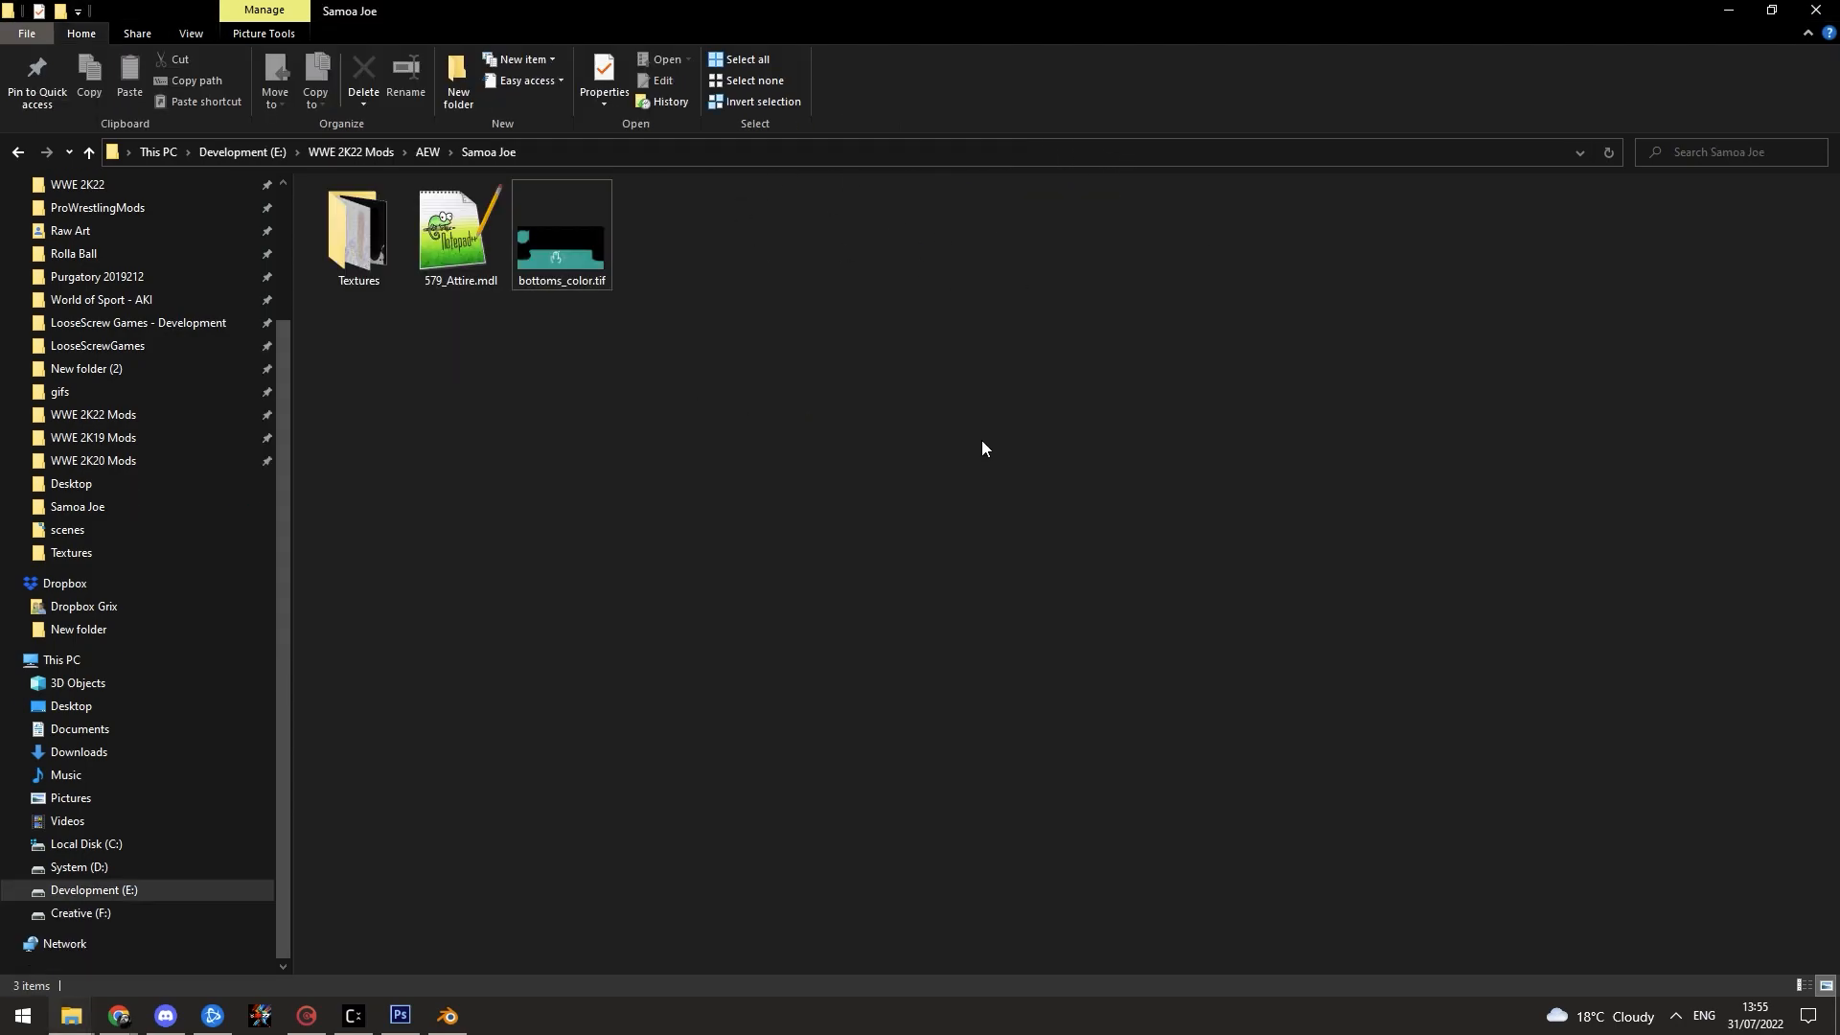
{"action": "key", "text": "alt+Tab"}
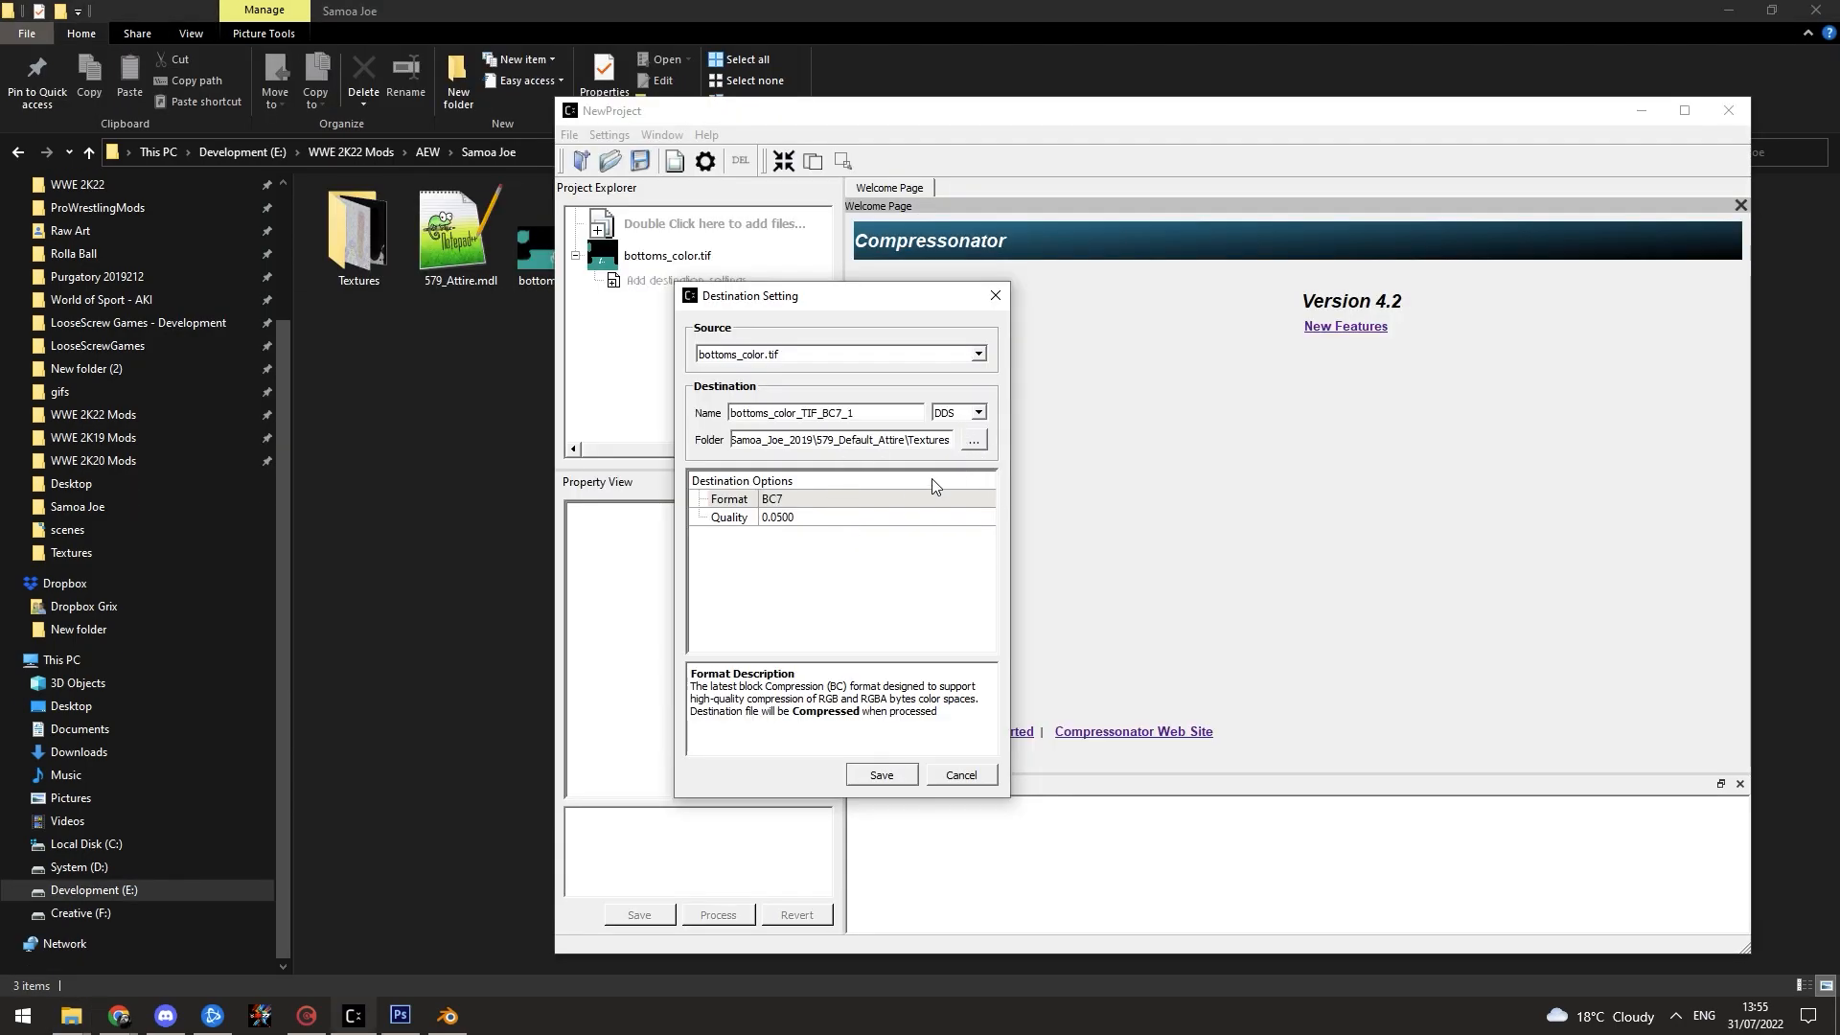
Step: Switch to Chrome and look up the format and quality for _color textures in the Introduction to Textures wiki page
{"action": "left_click_drag", "start_coordinate": [808, 419], "coordinate": [853, 419]}
{"action": "left_click", "coordinate": [846, 499]}
{"action": "left_click", "coordinate": [845, 499]}
{"action": "left_click", "coordinate": [462, 343]}
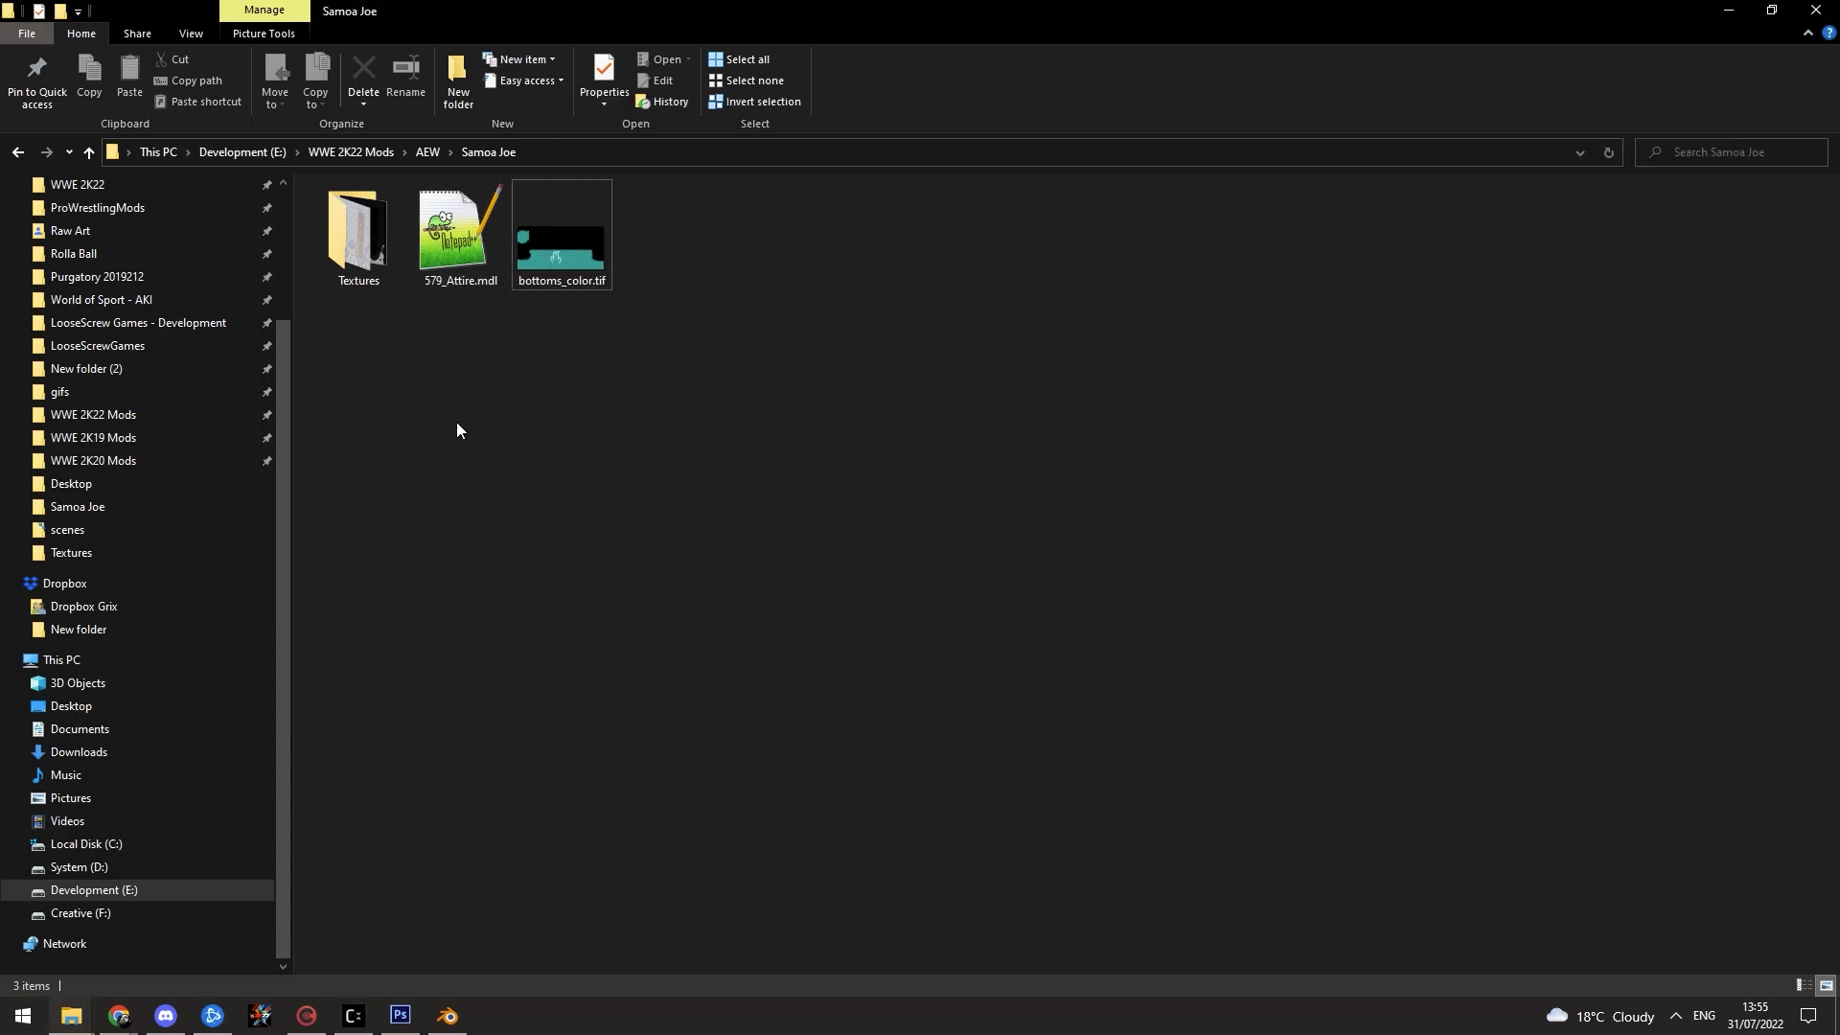
{"action": "left_click", "coordinate": [119, 1013]}
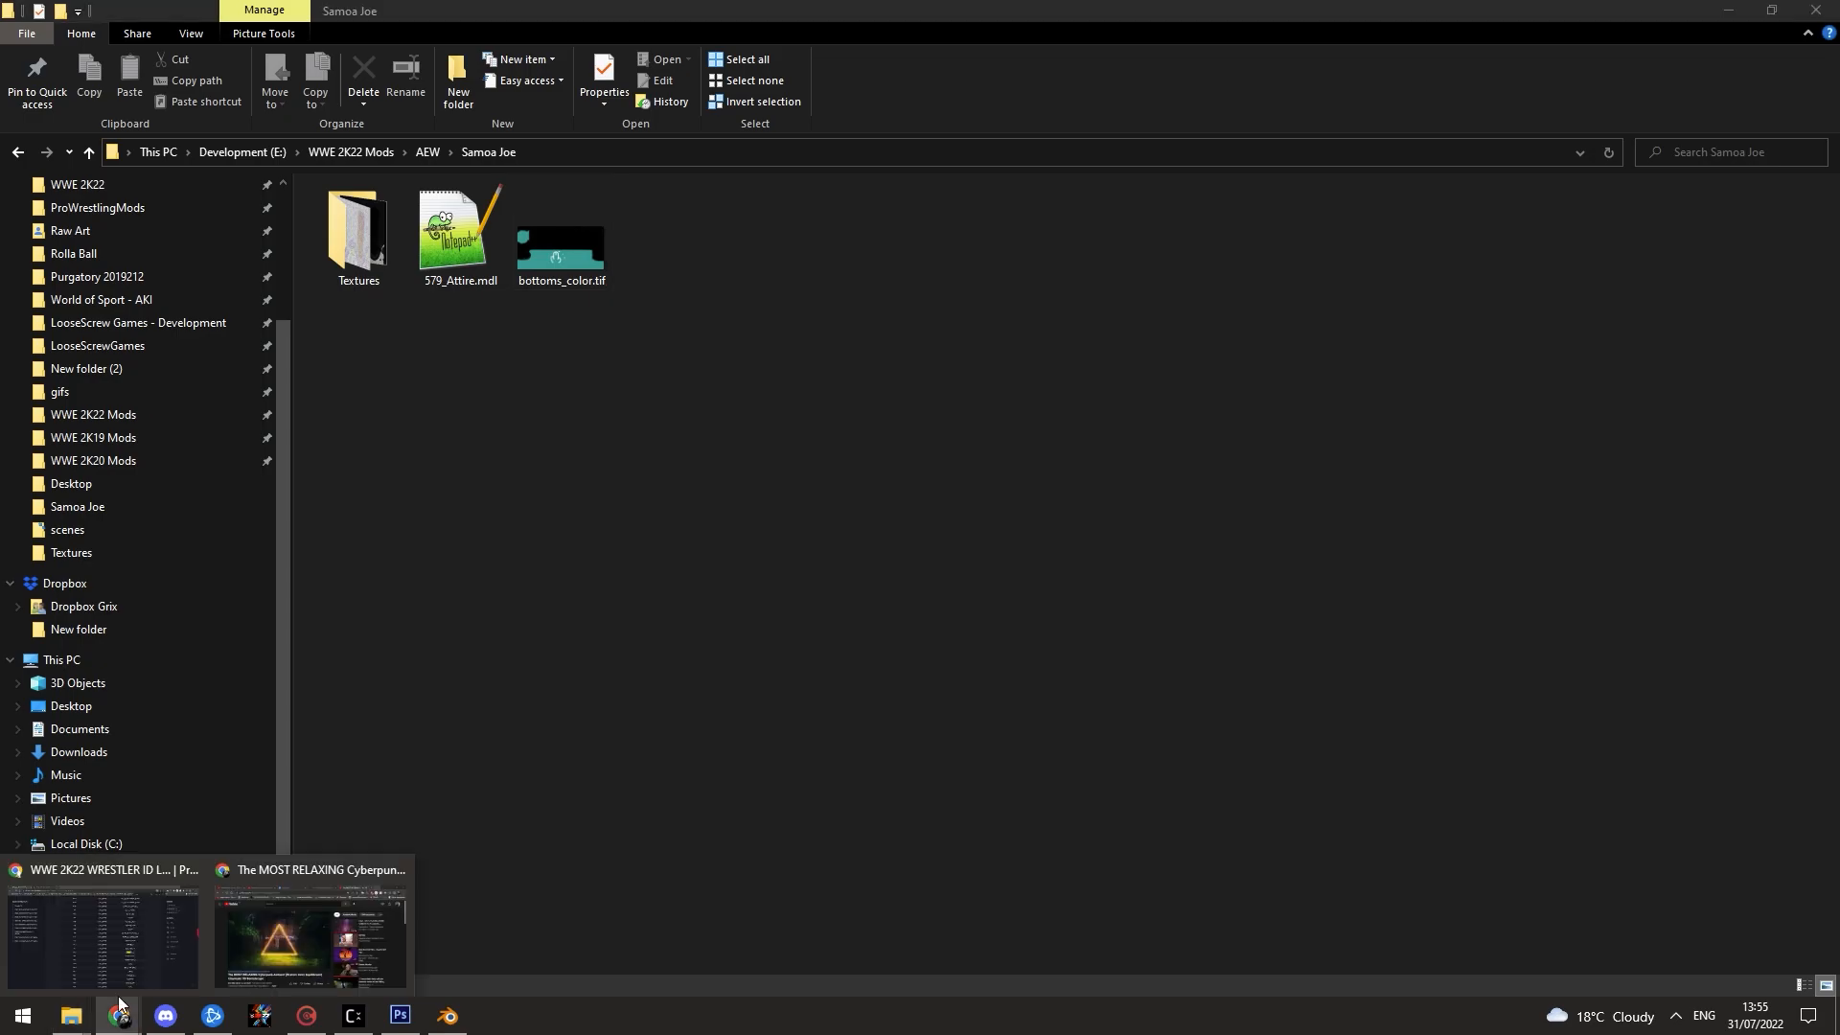
{"action": "left_click", "coordinate": [111, 958]}
{"action": "left_click", "coordinate": [341, 9]}
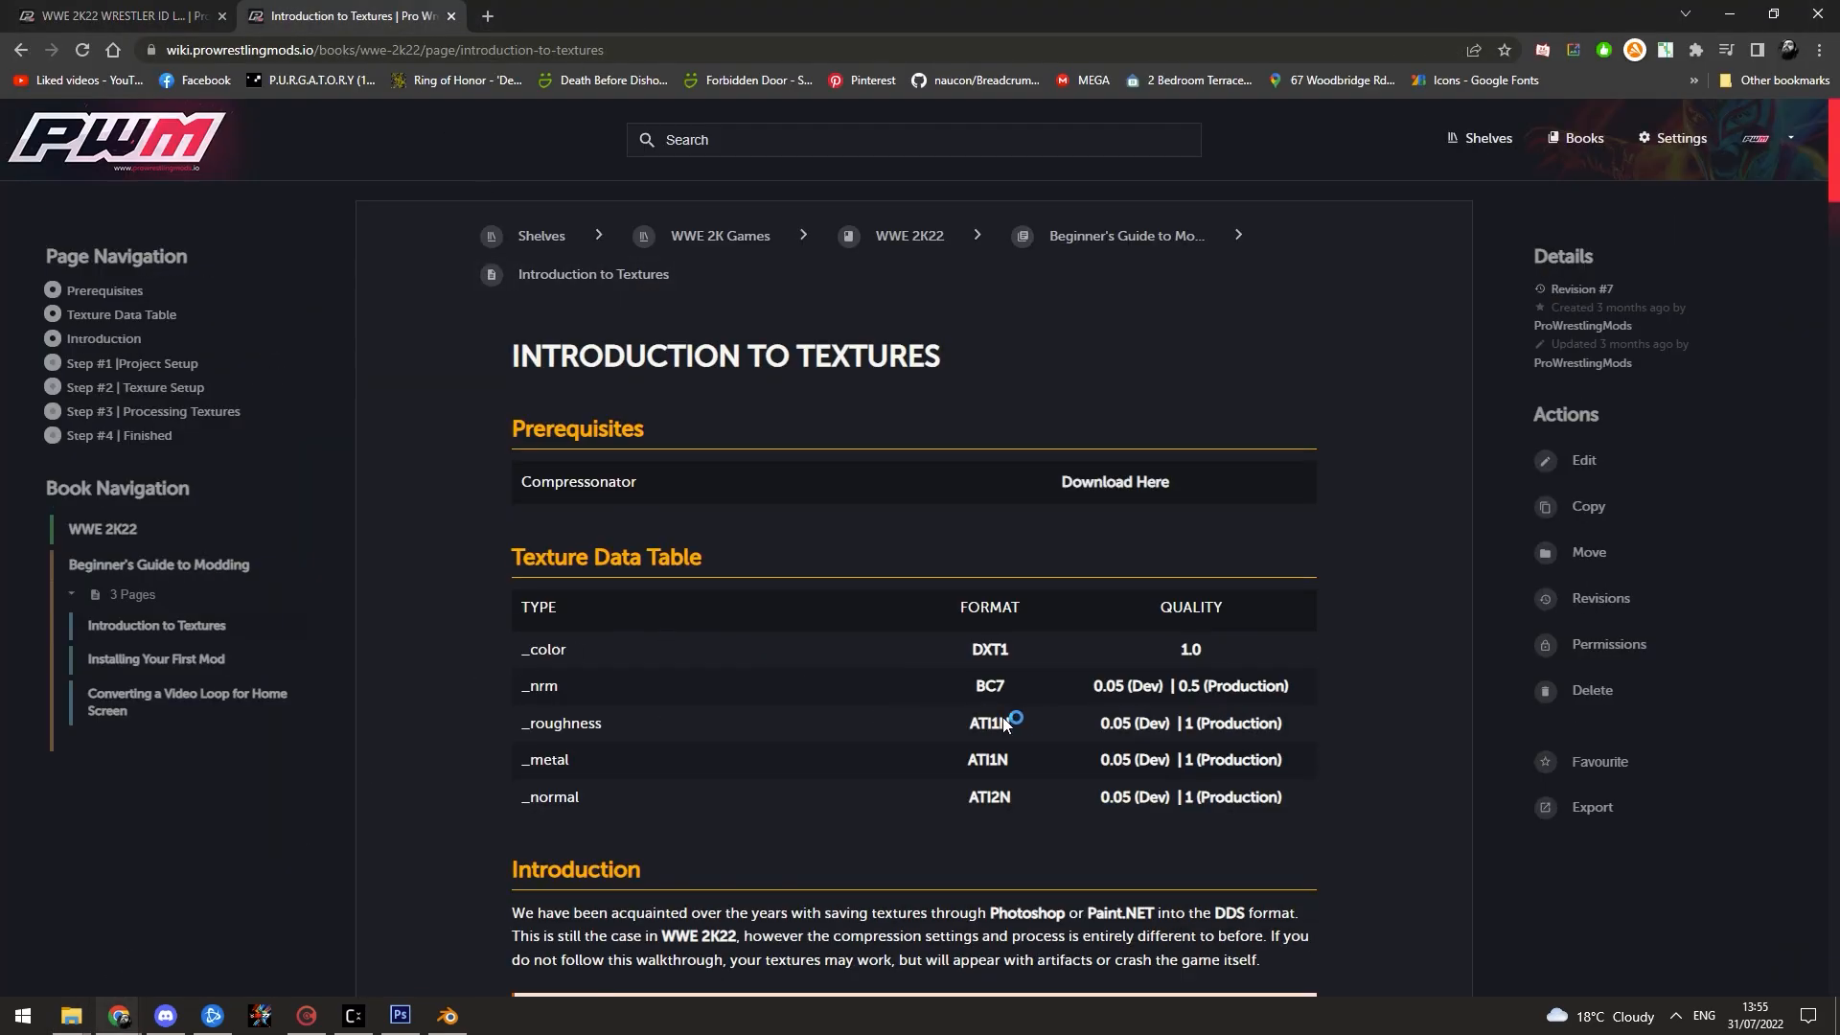
{"action": "double_click", "coordinate": [997, 652]}
{"action": "double_click", "coordinate": [1190, 651]}
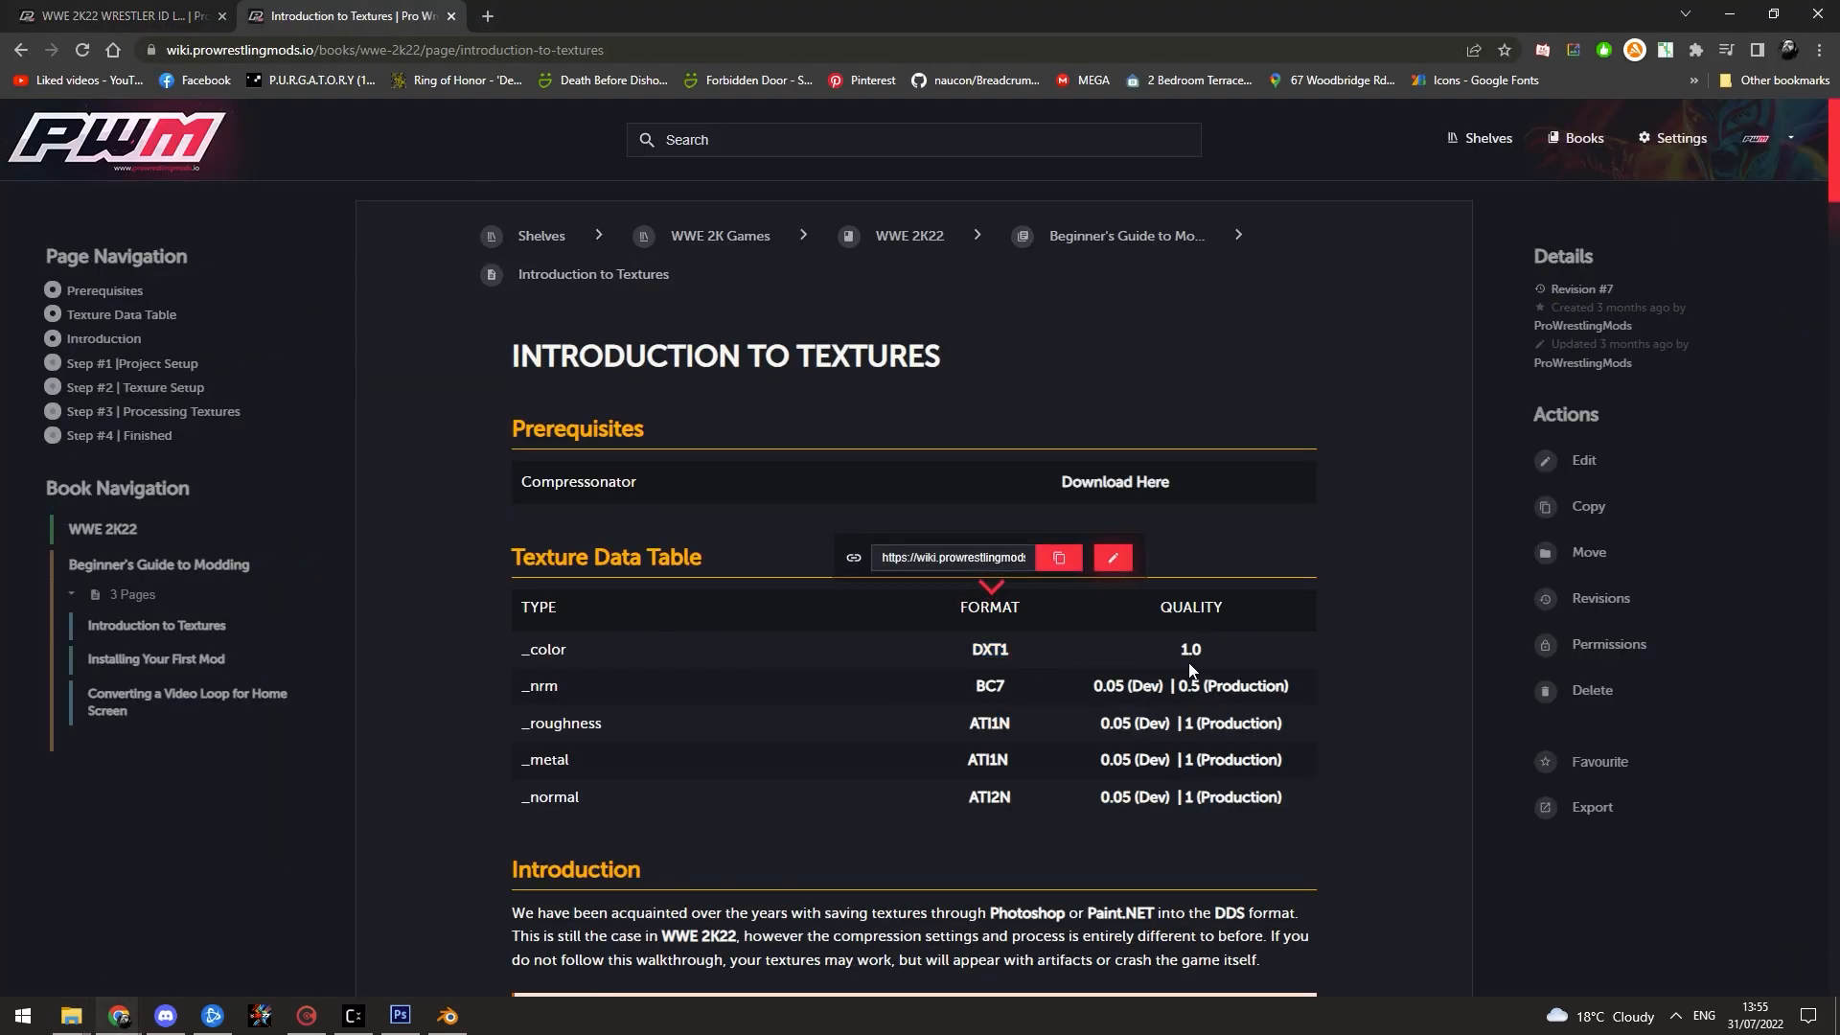
{"action": "left_click", "coordinate": [763, 757]}
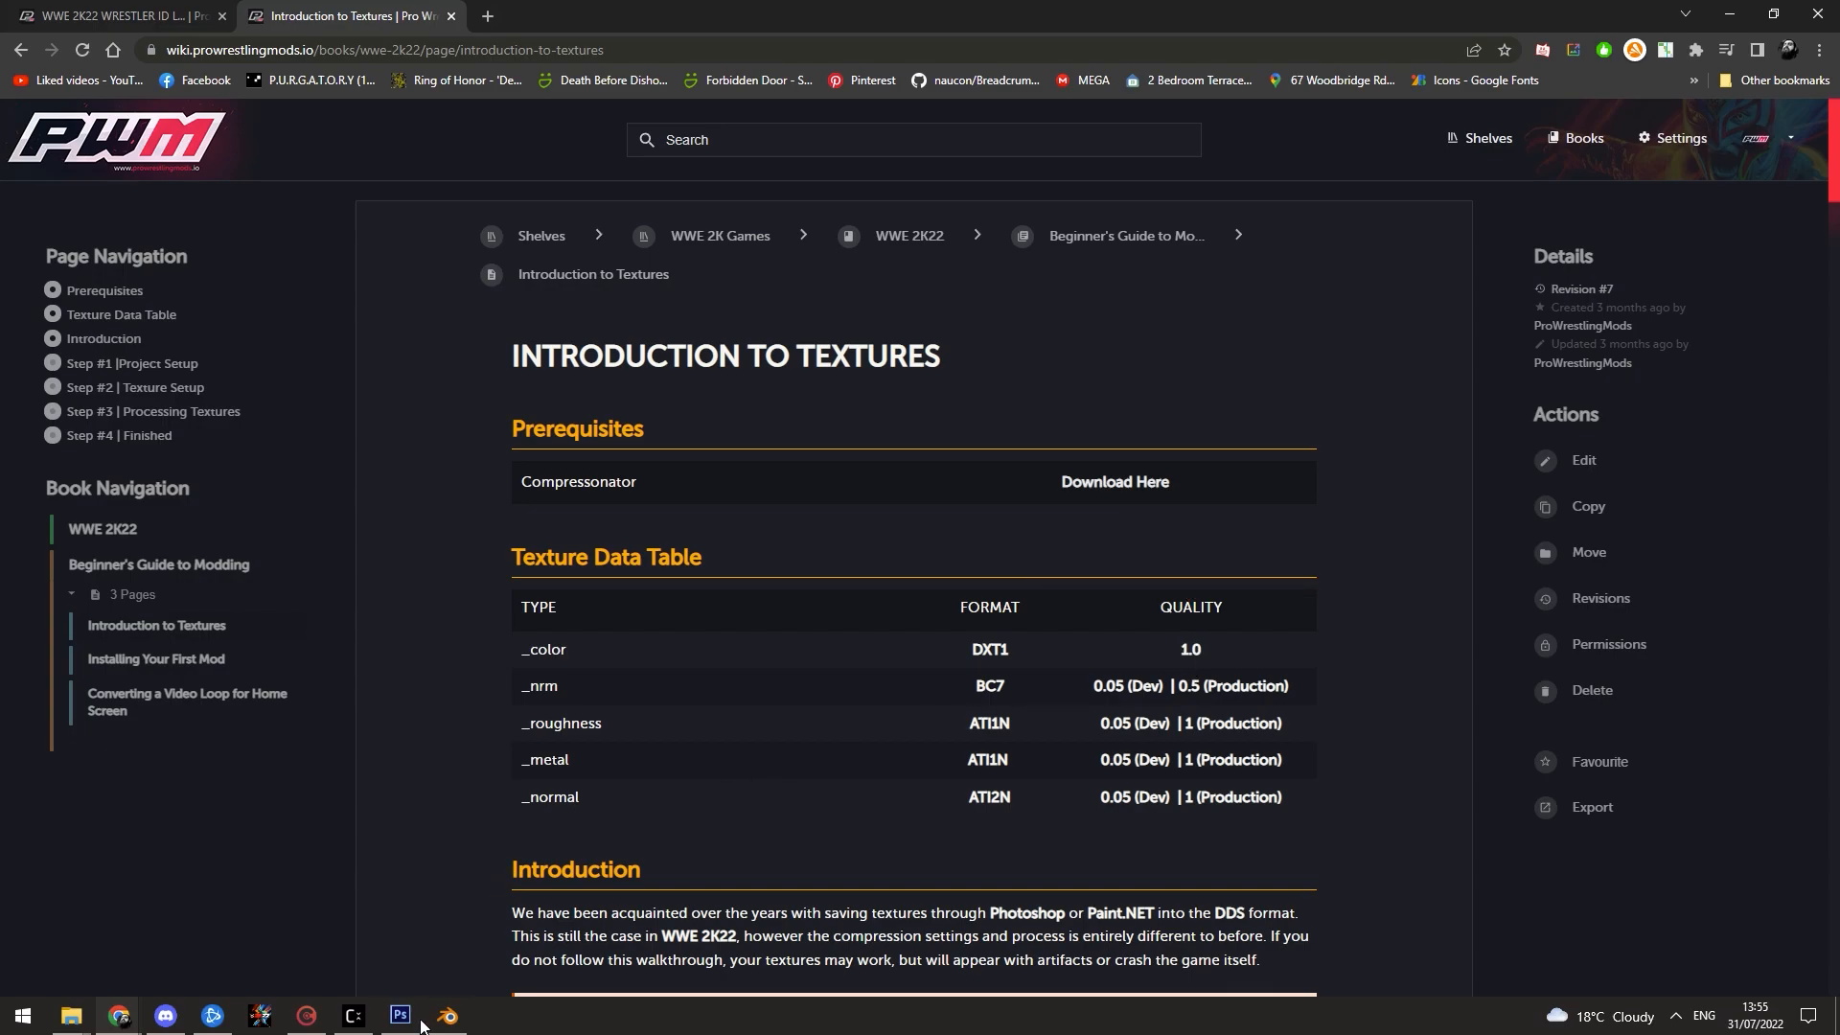
Step: Return to Compressonator and set the destination format to BC1 and the quality to 1
{"action": "left_click", "coordinate": [354, 1015]}
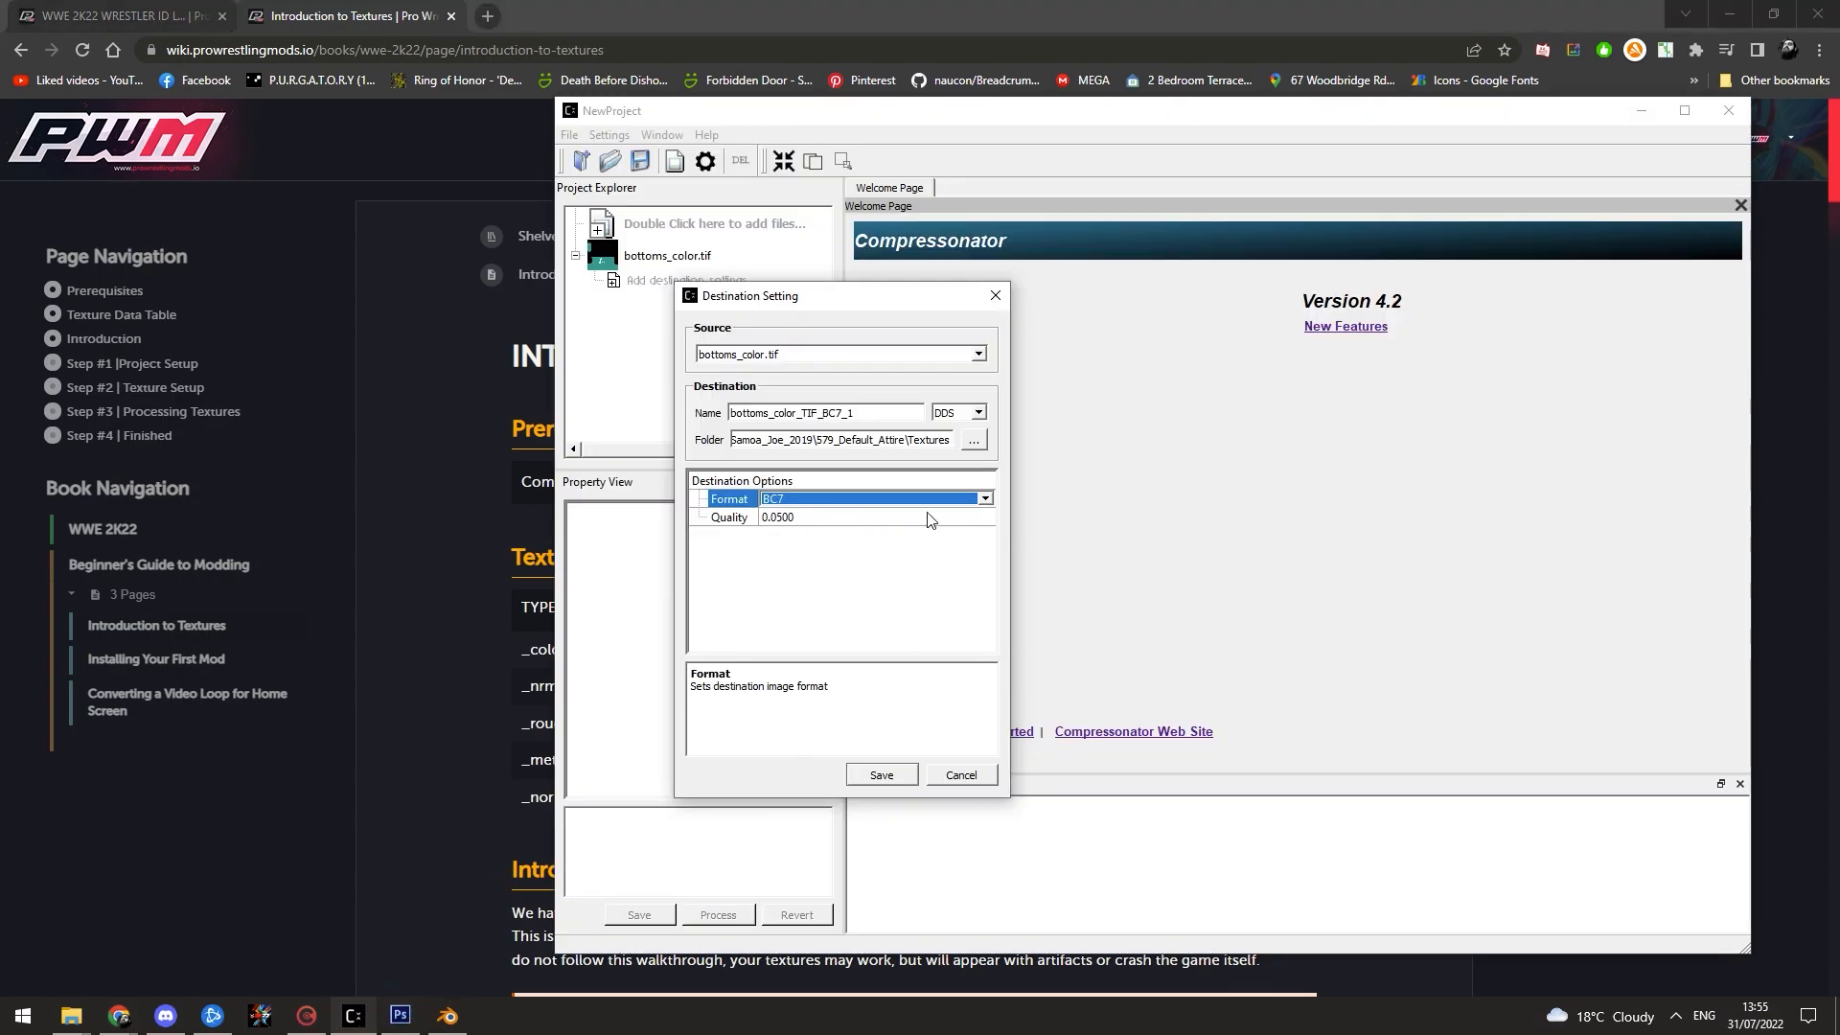
{"action": "left_click", "coordinate": [984, 498]}
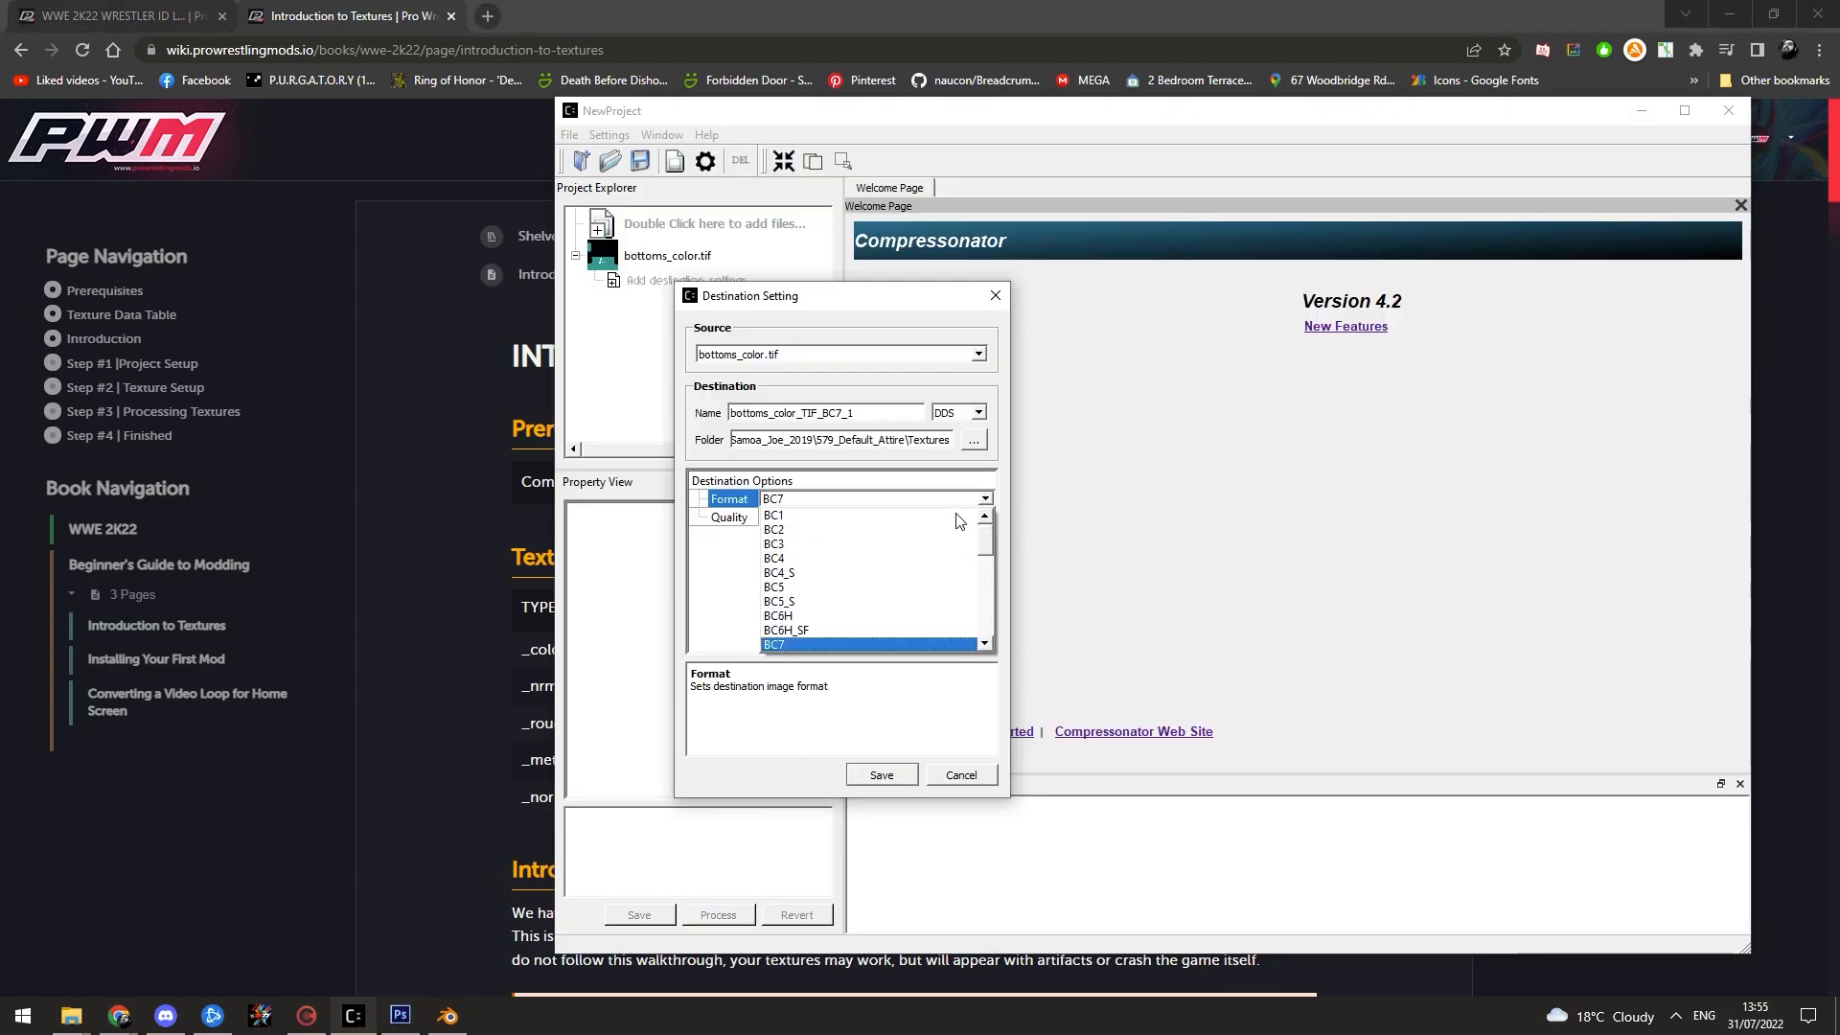
{"action": "left_click", "coordinate": [786, 518]}
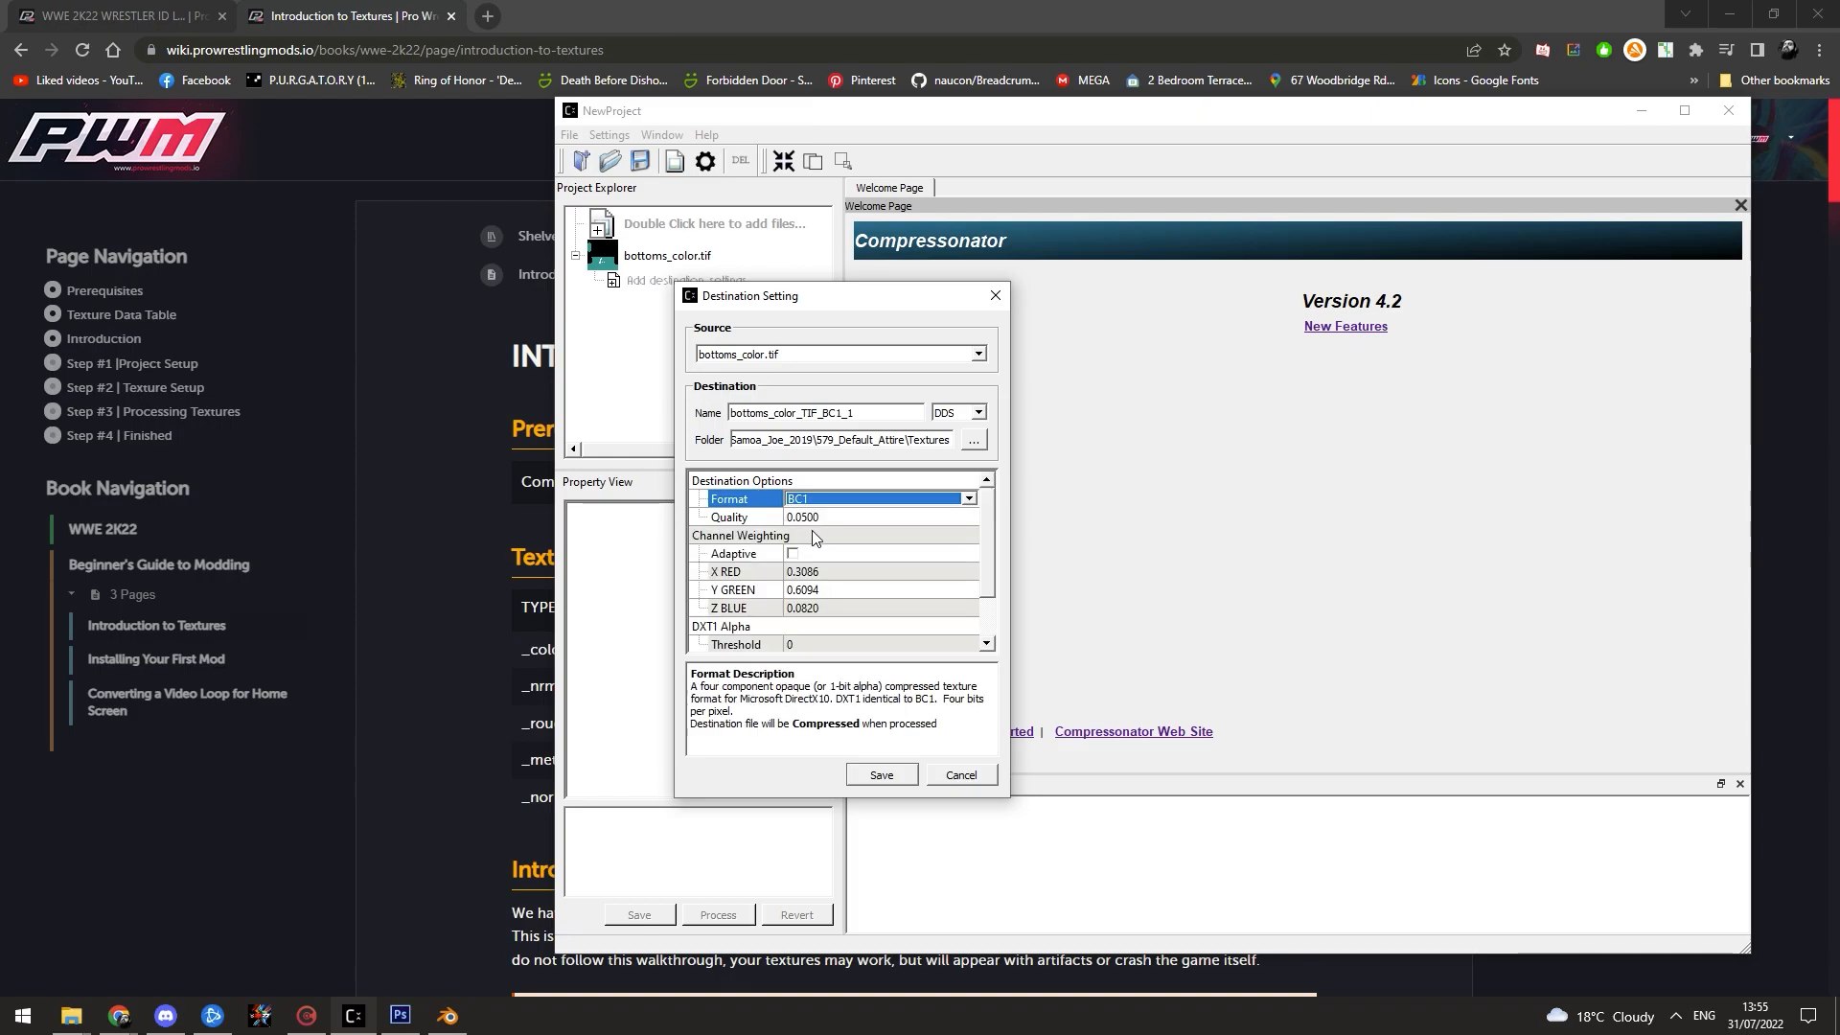
{"action": "left_click", "coordinate": [844, 521]}
{"action": "type", "text": "1"}
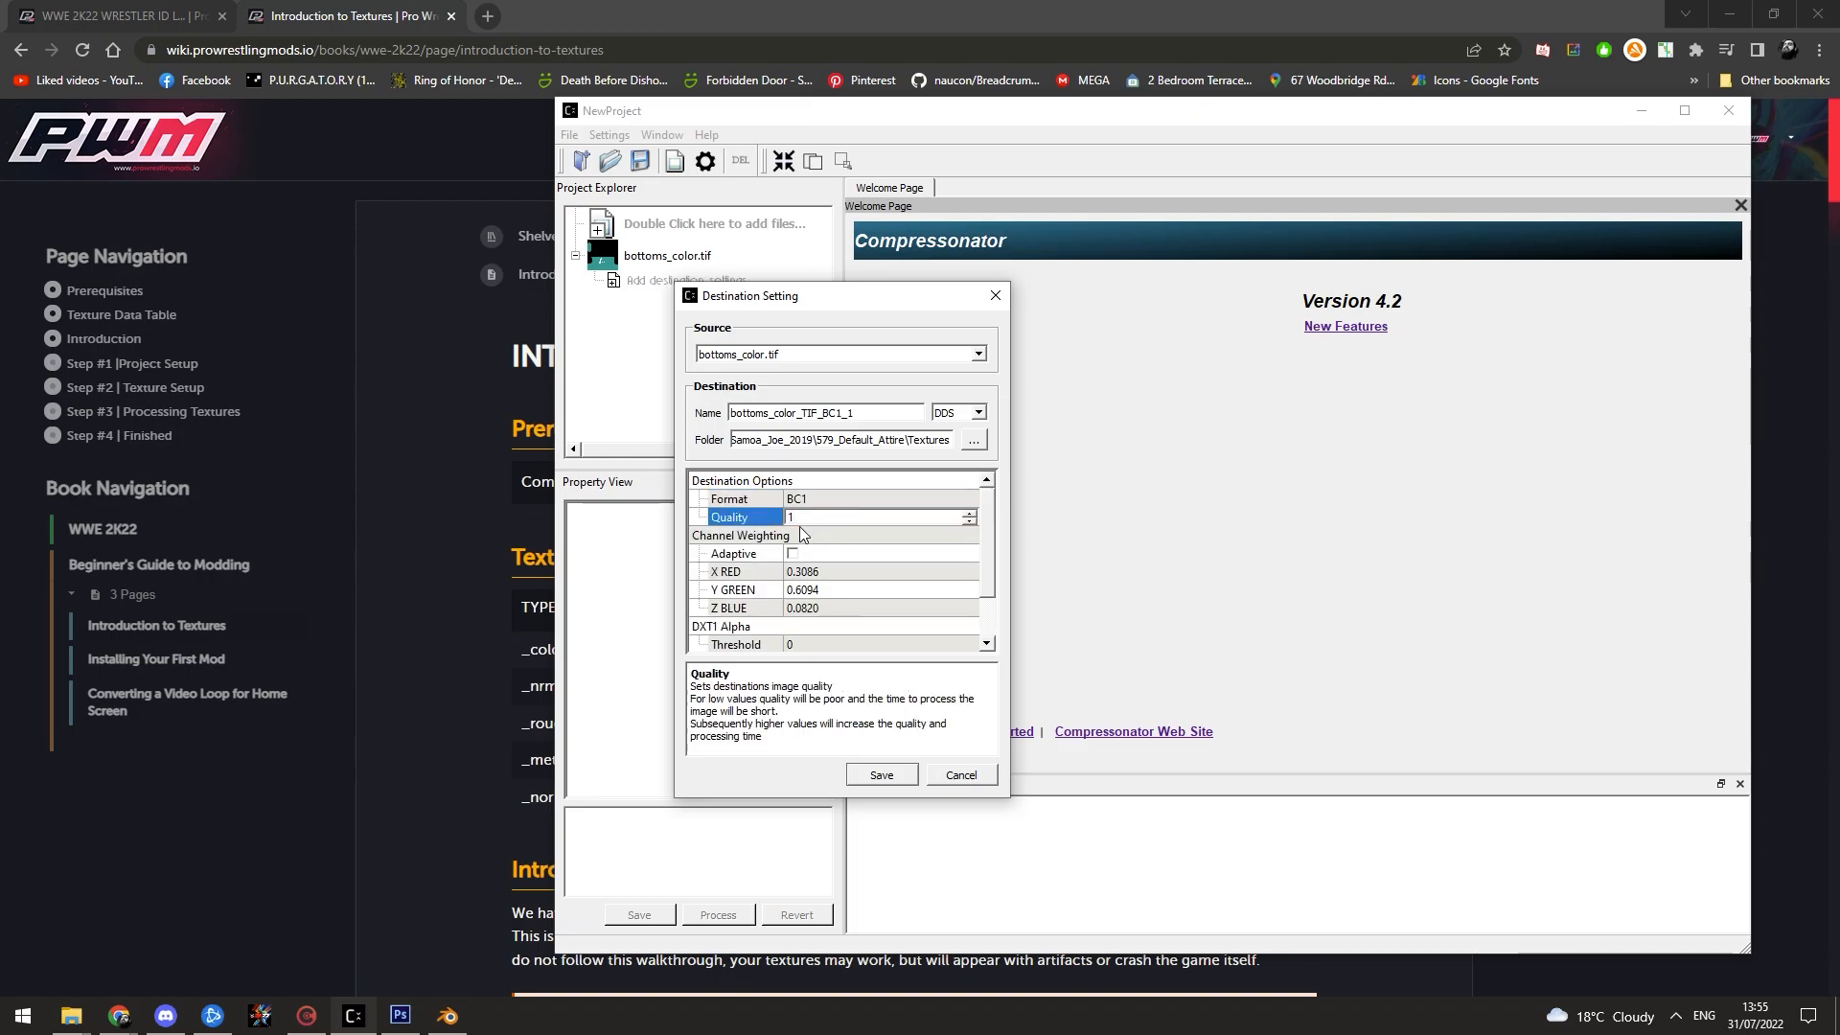
{"action": "key", "text": "Return"}
Step: Shorten the destination name to bottoms_color and switch to CakeTools to compare it with the original texture's name
{"action": "left_click_drag", "start_coordinate": [799, 413], "coordinate": [935, 427]}
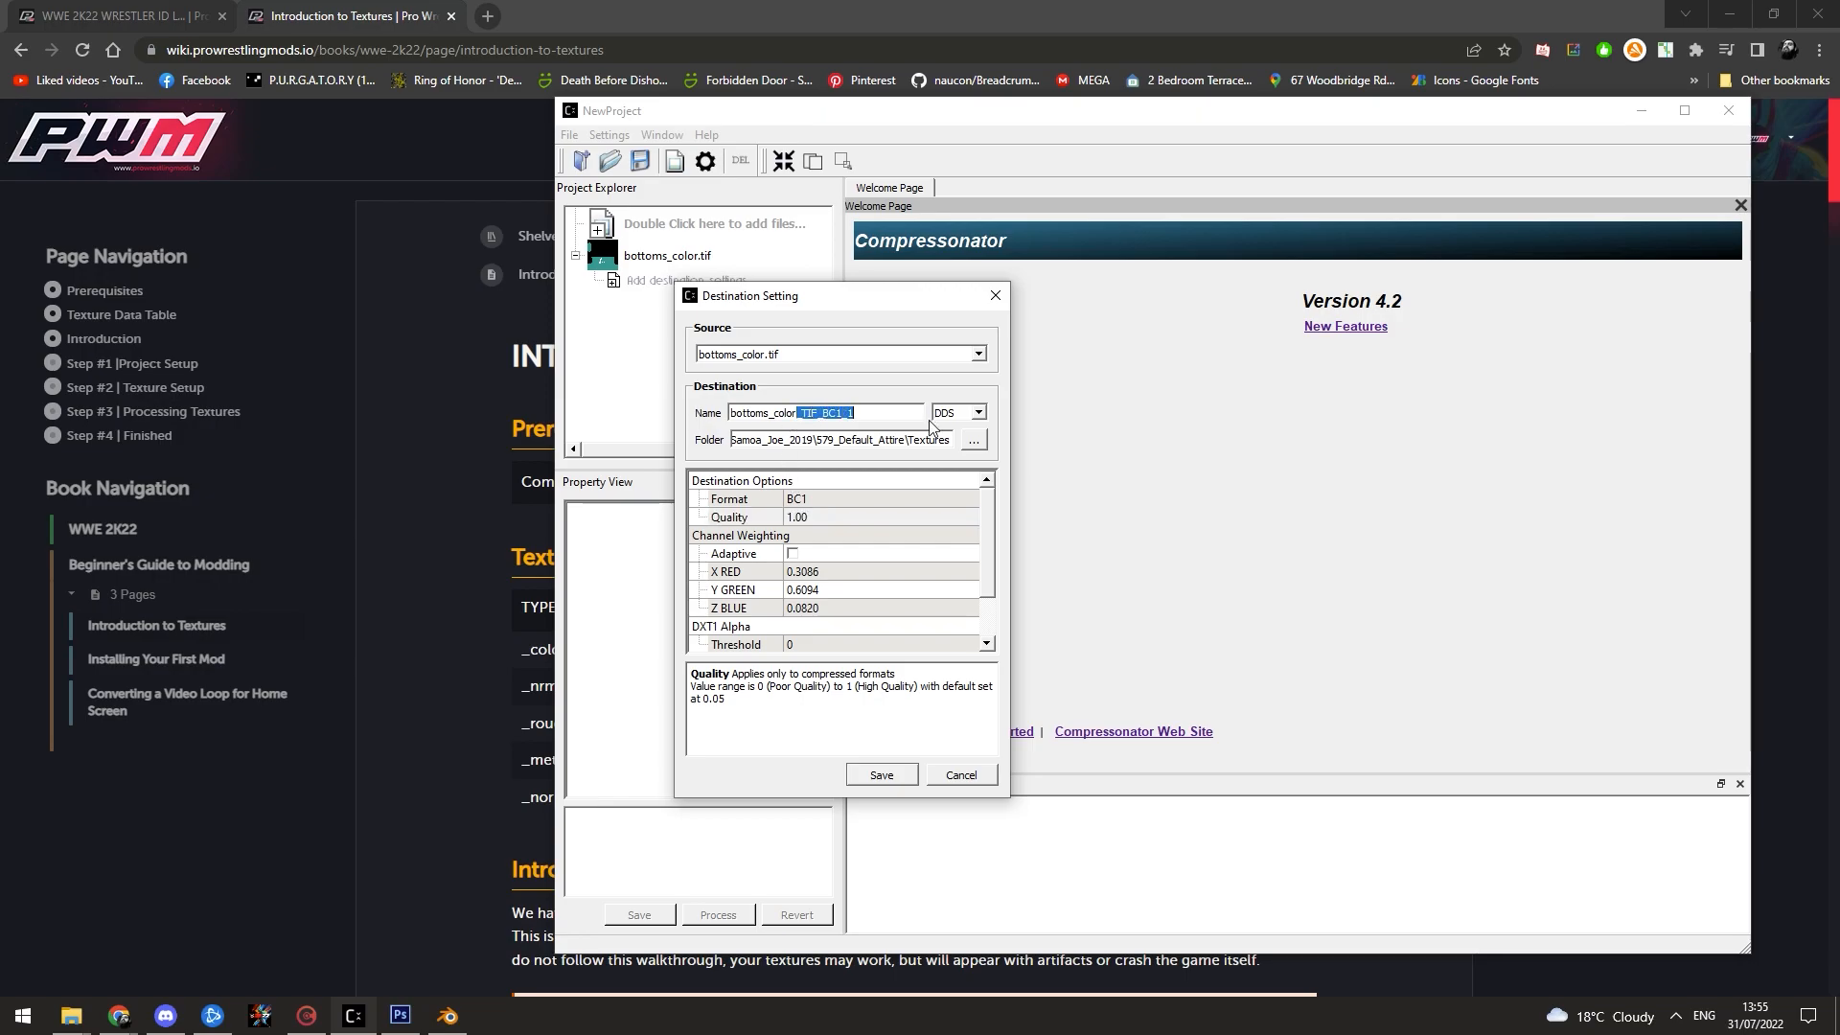
{"action": "key", "text": "BackSpace"}
{"action": "left_click", "coordinate": [307, 1015]}
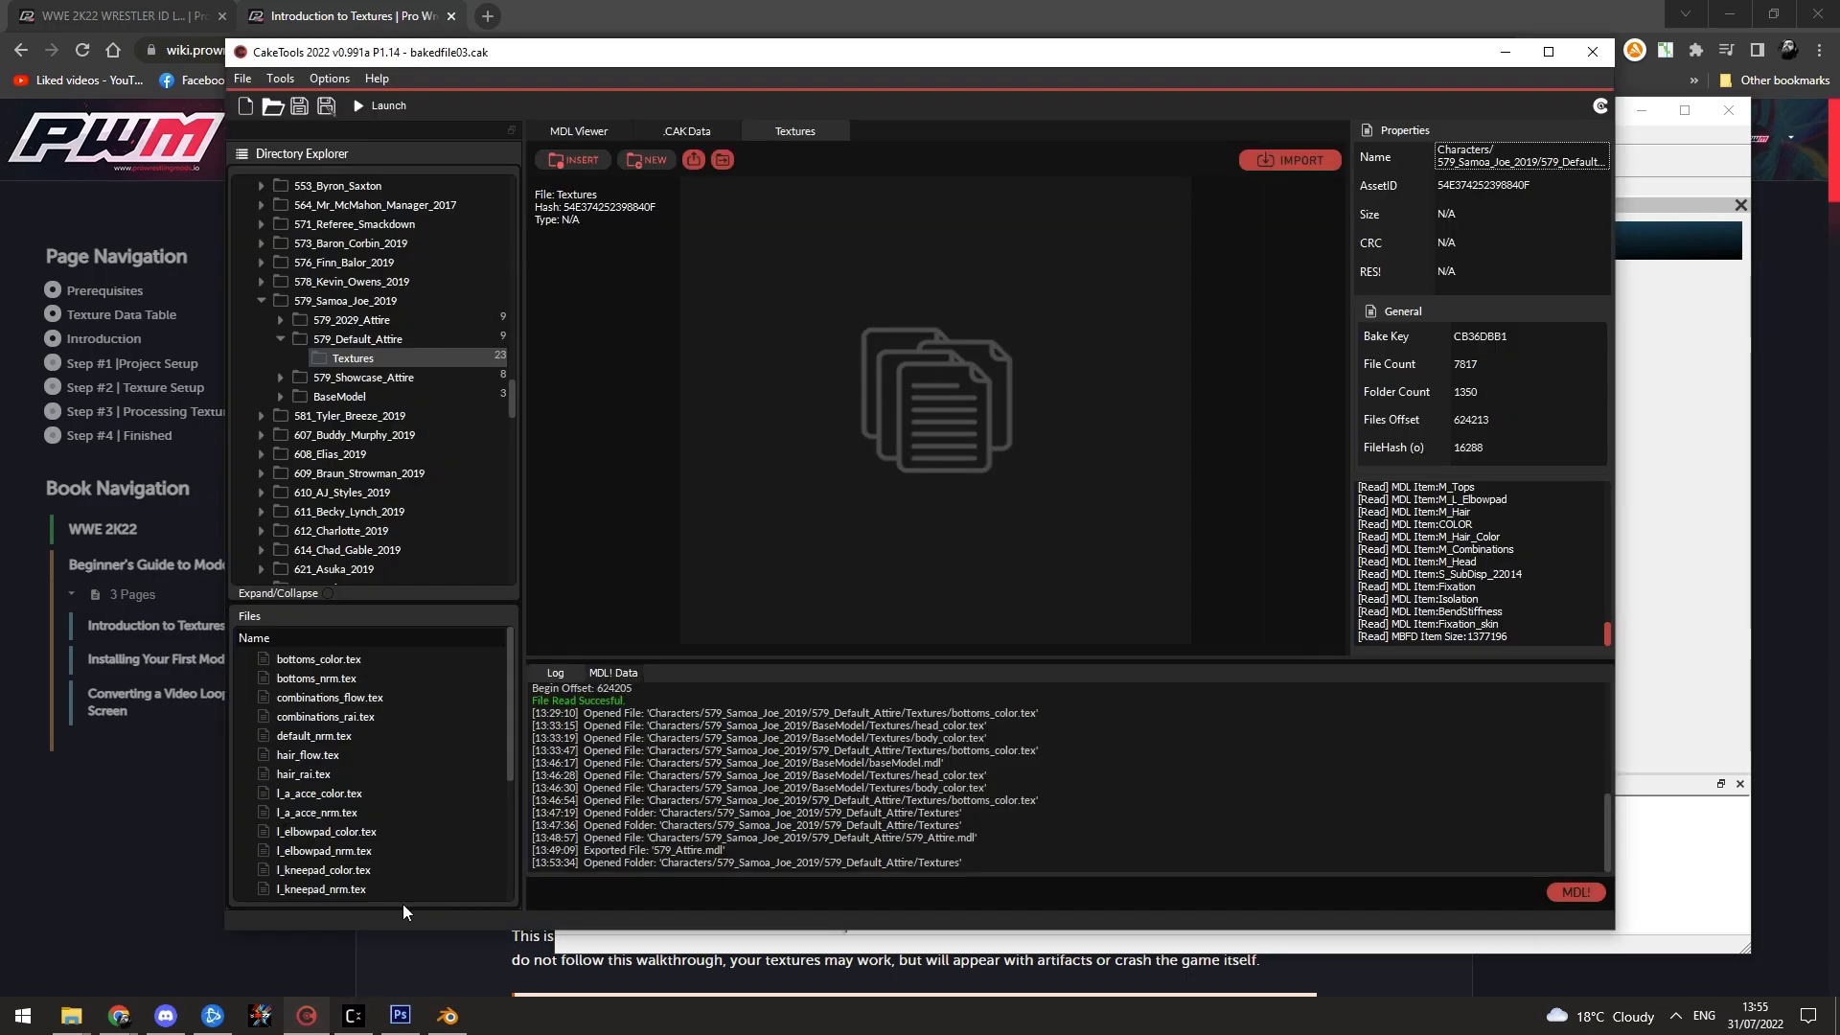
Step: Check the name of bottoms_color.tex in CakeTools, and save the bottoms_color destination settings back in Compressonator
{"action": "left_click", "coordinate": [347, 662]}
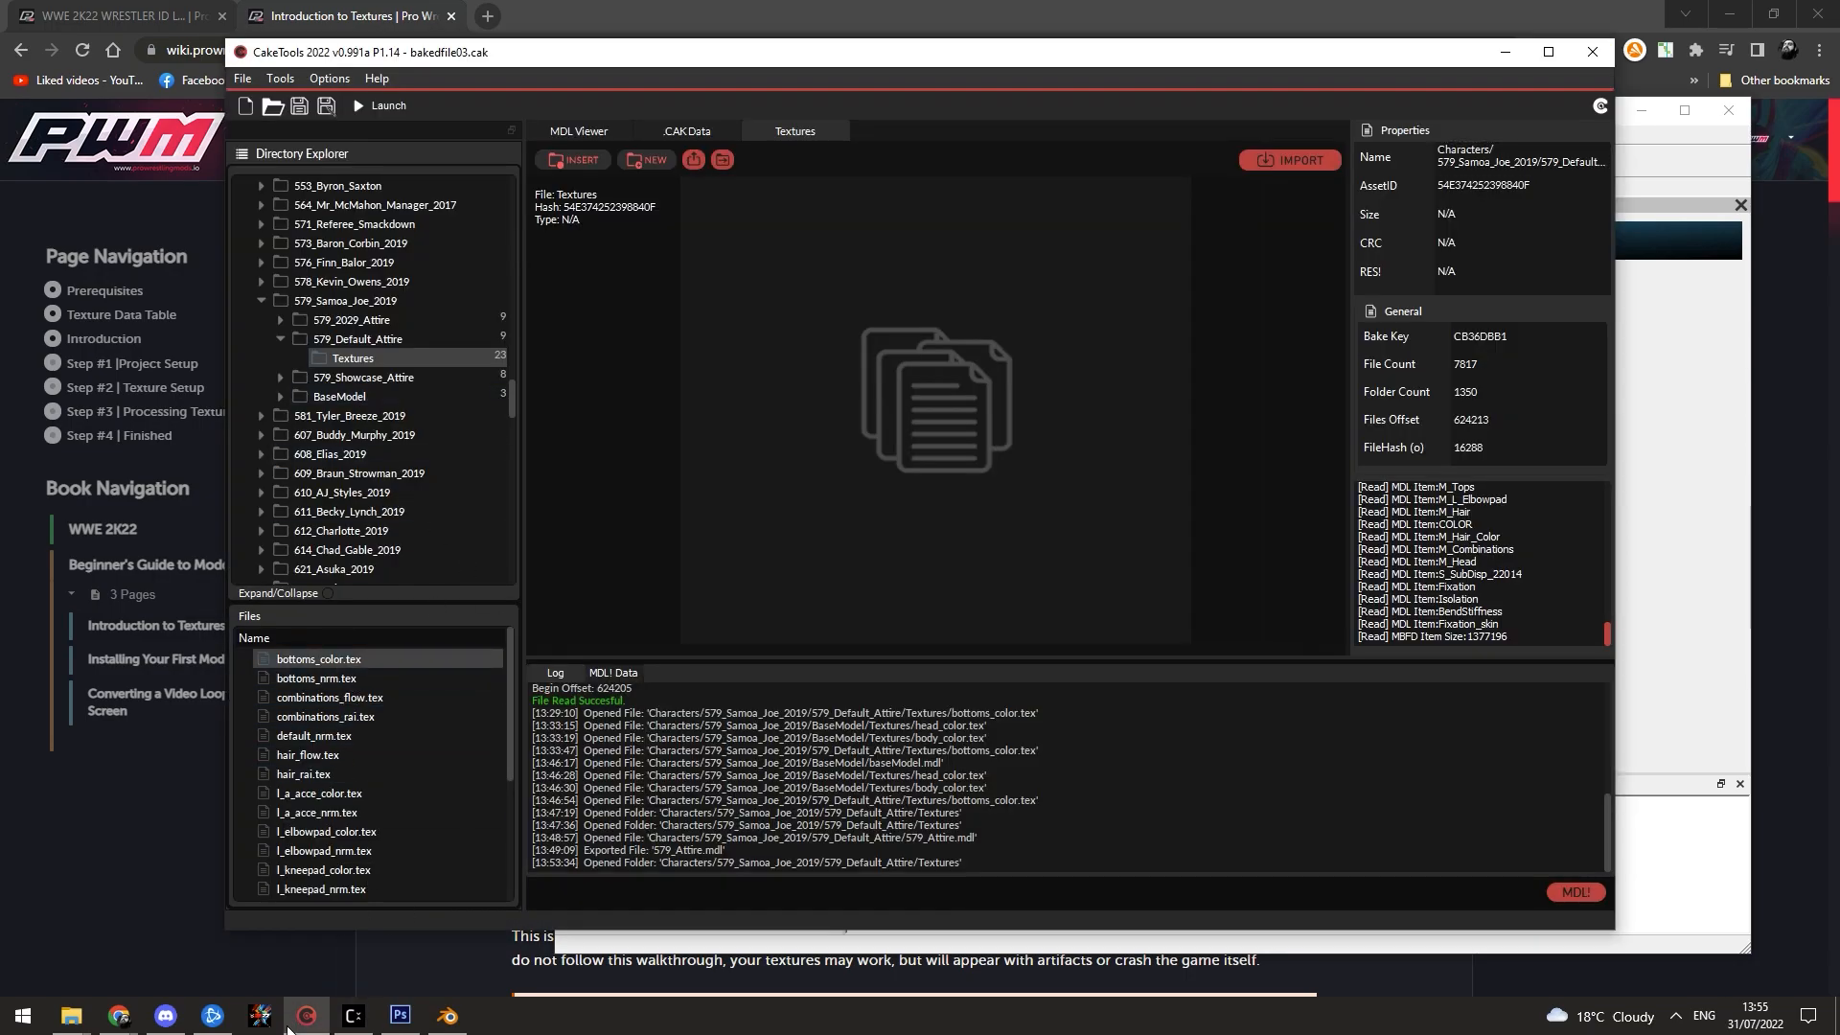
{"action": "left_click", "coordinate": [354, 1014]}
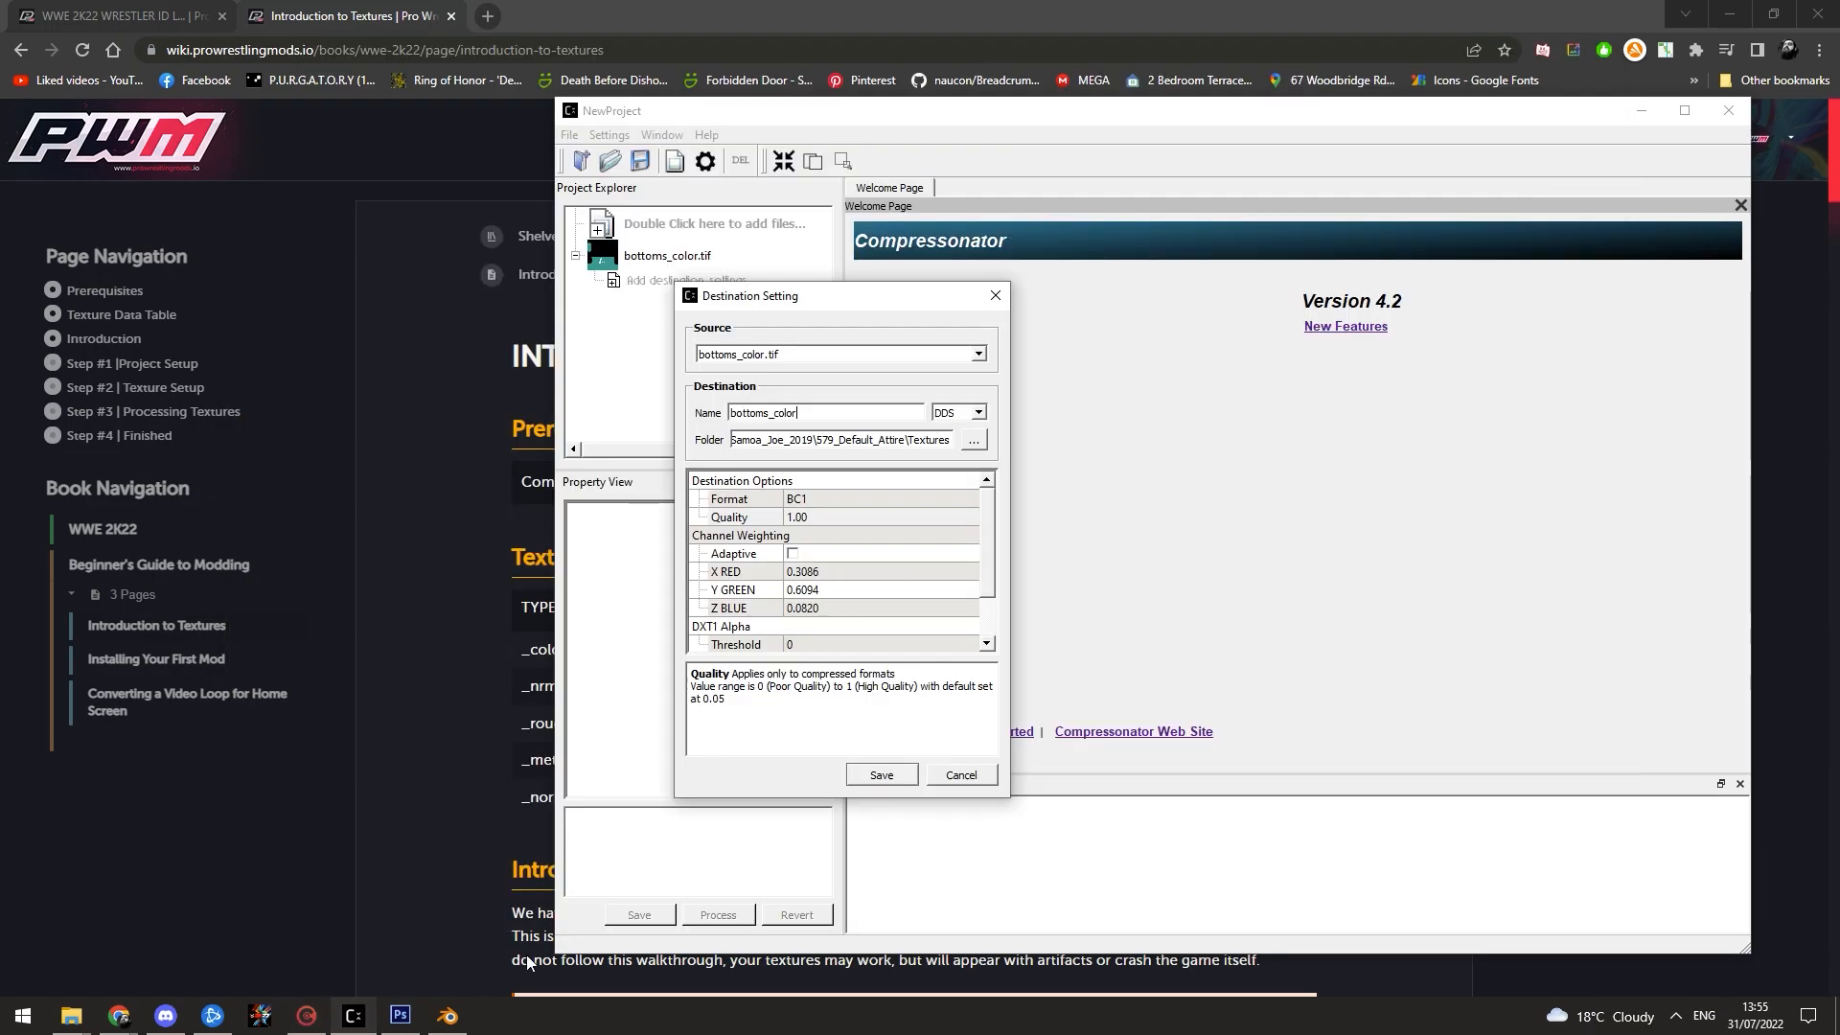
{"action": "left_click", "coordinate": [884, 774]}
Step: Generate MIP maps for the bottoms_color.tif source image
{"action": "left_click", "coordinate": [700, 261]}
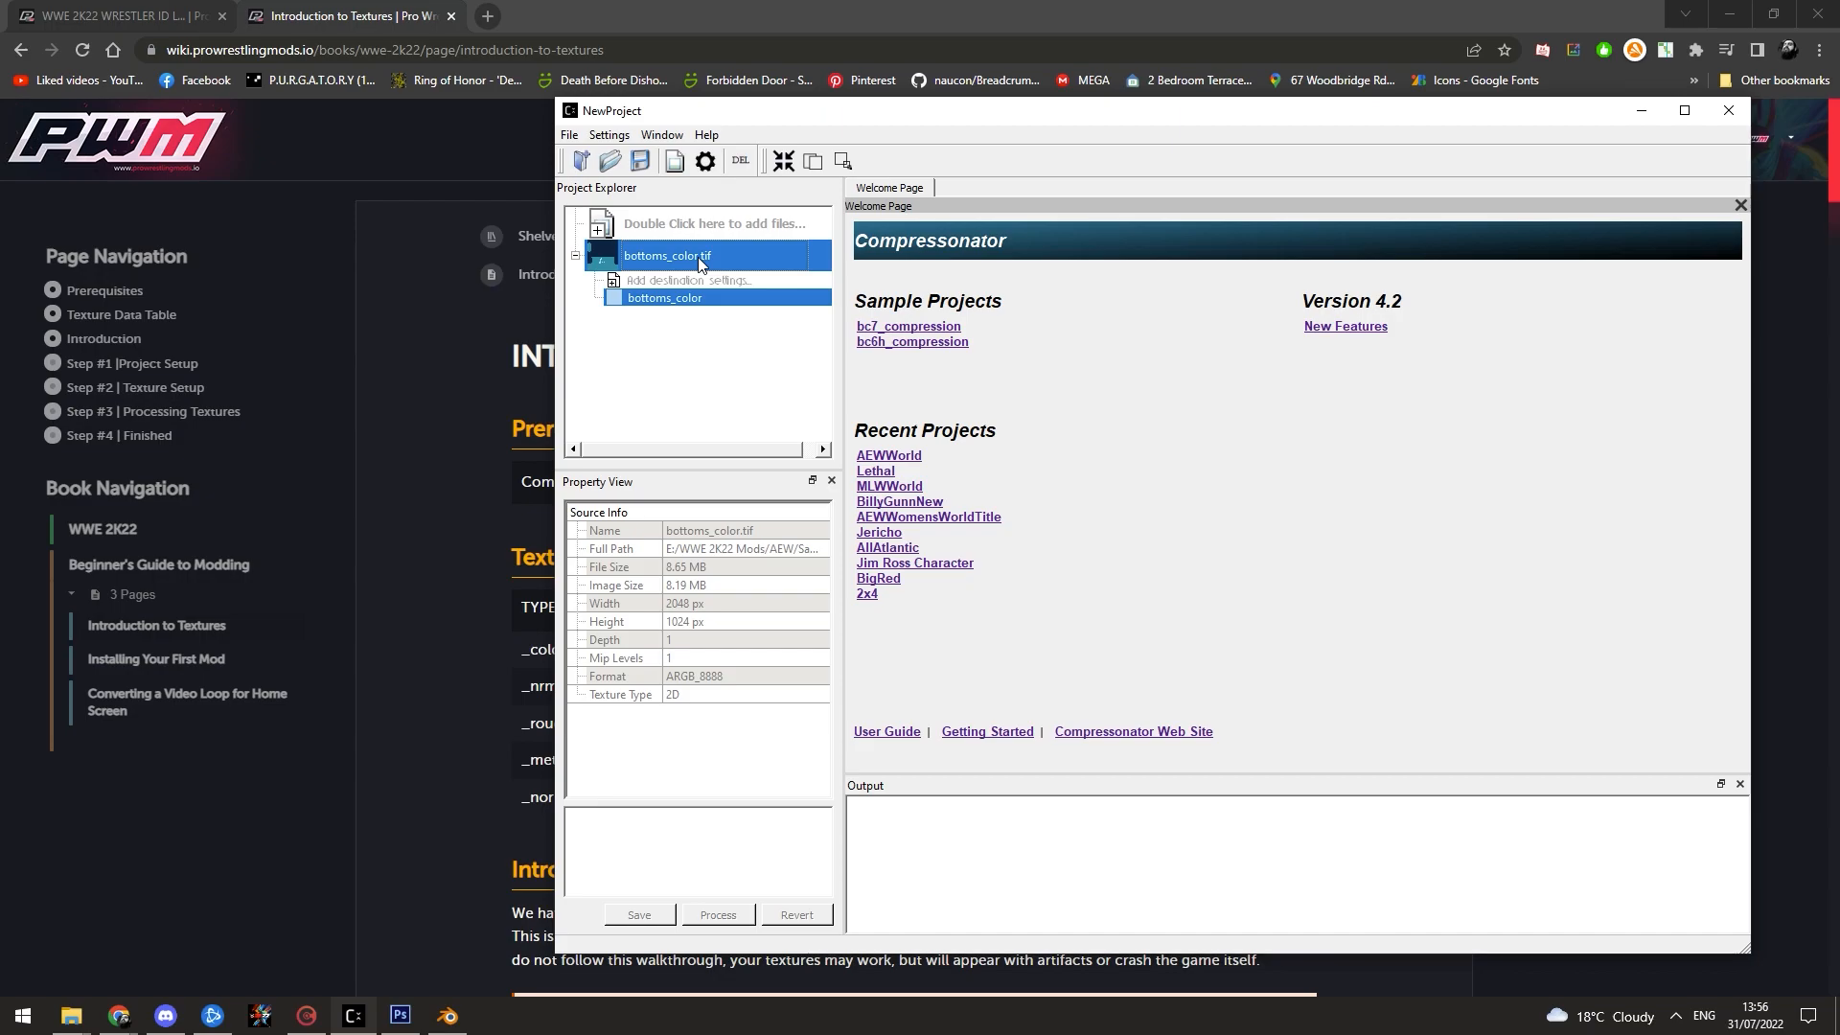
{"action": "left_click", "coordinate": [843, 161]}
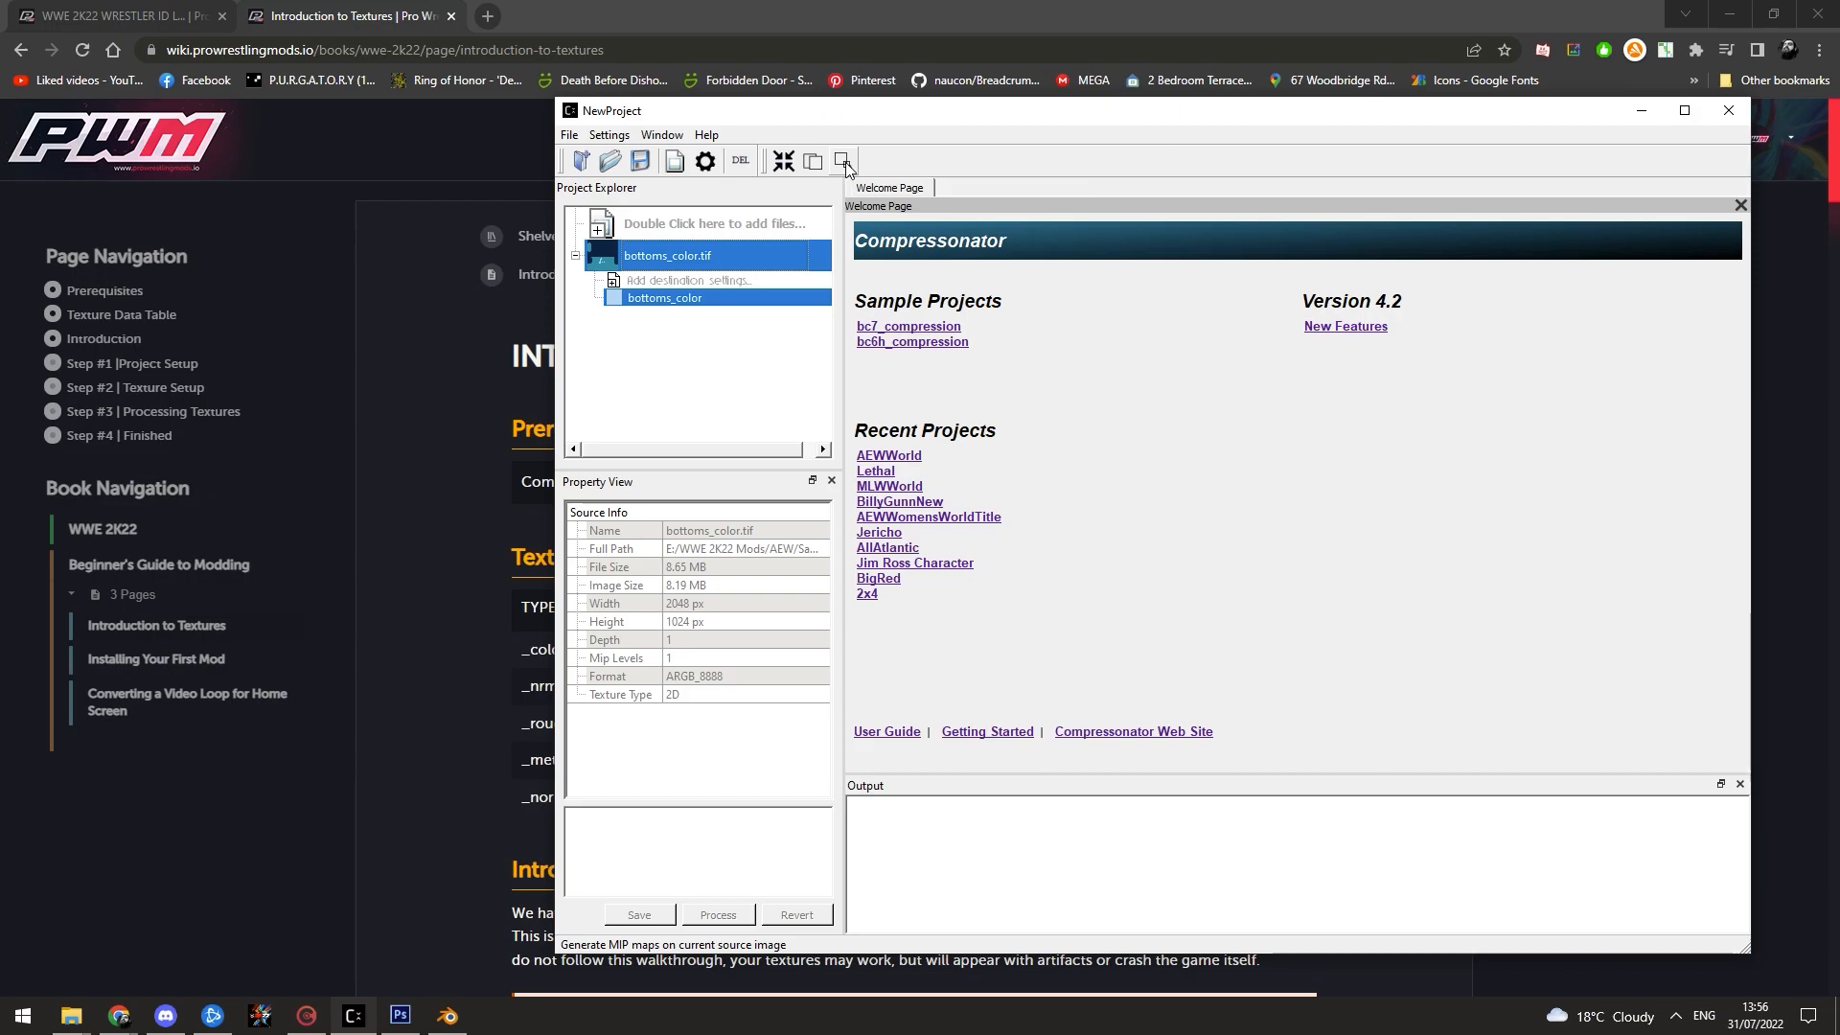
{"action": "left_click", "coordinate": [861, 583]}
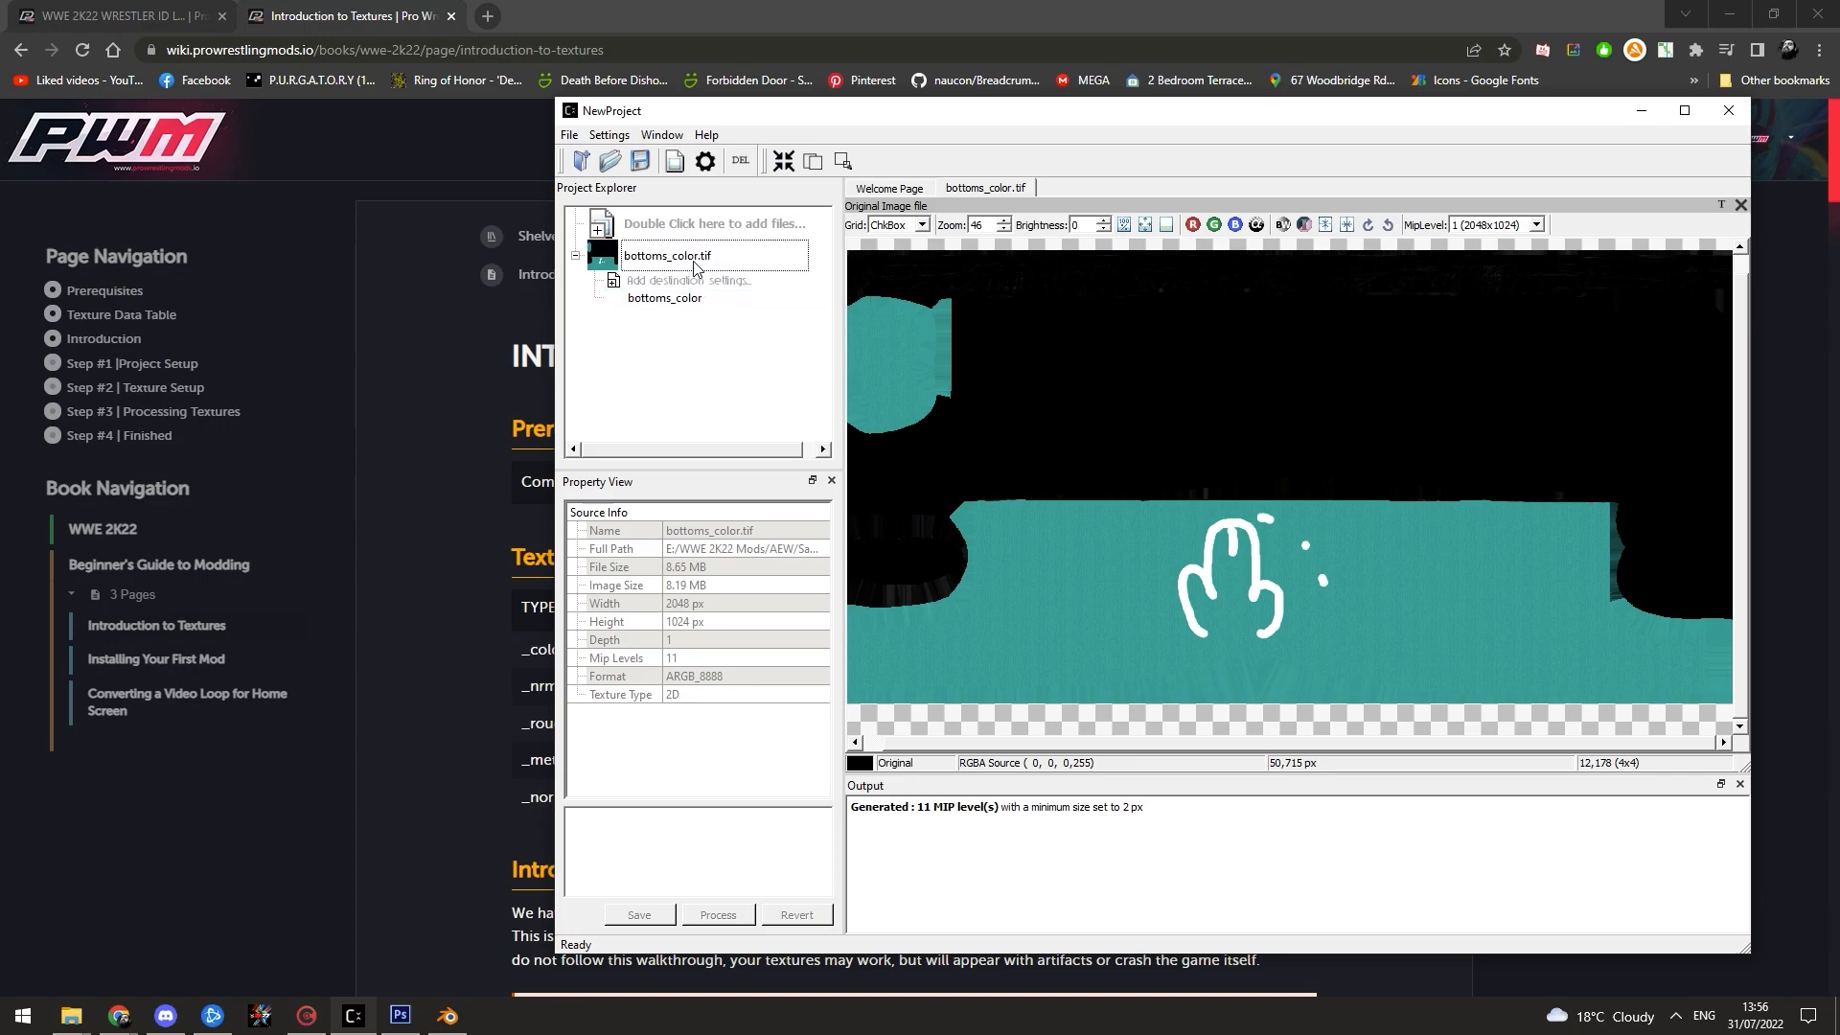
Step: Compress bottoms_color.tif to the bottoms_color destination
{"action": "left_click", "coordinate": [575, 256]}
{"action": "left_click", "coordinate": [577, 257]}
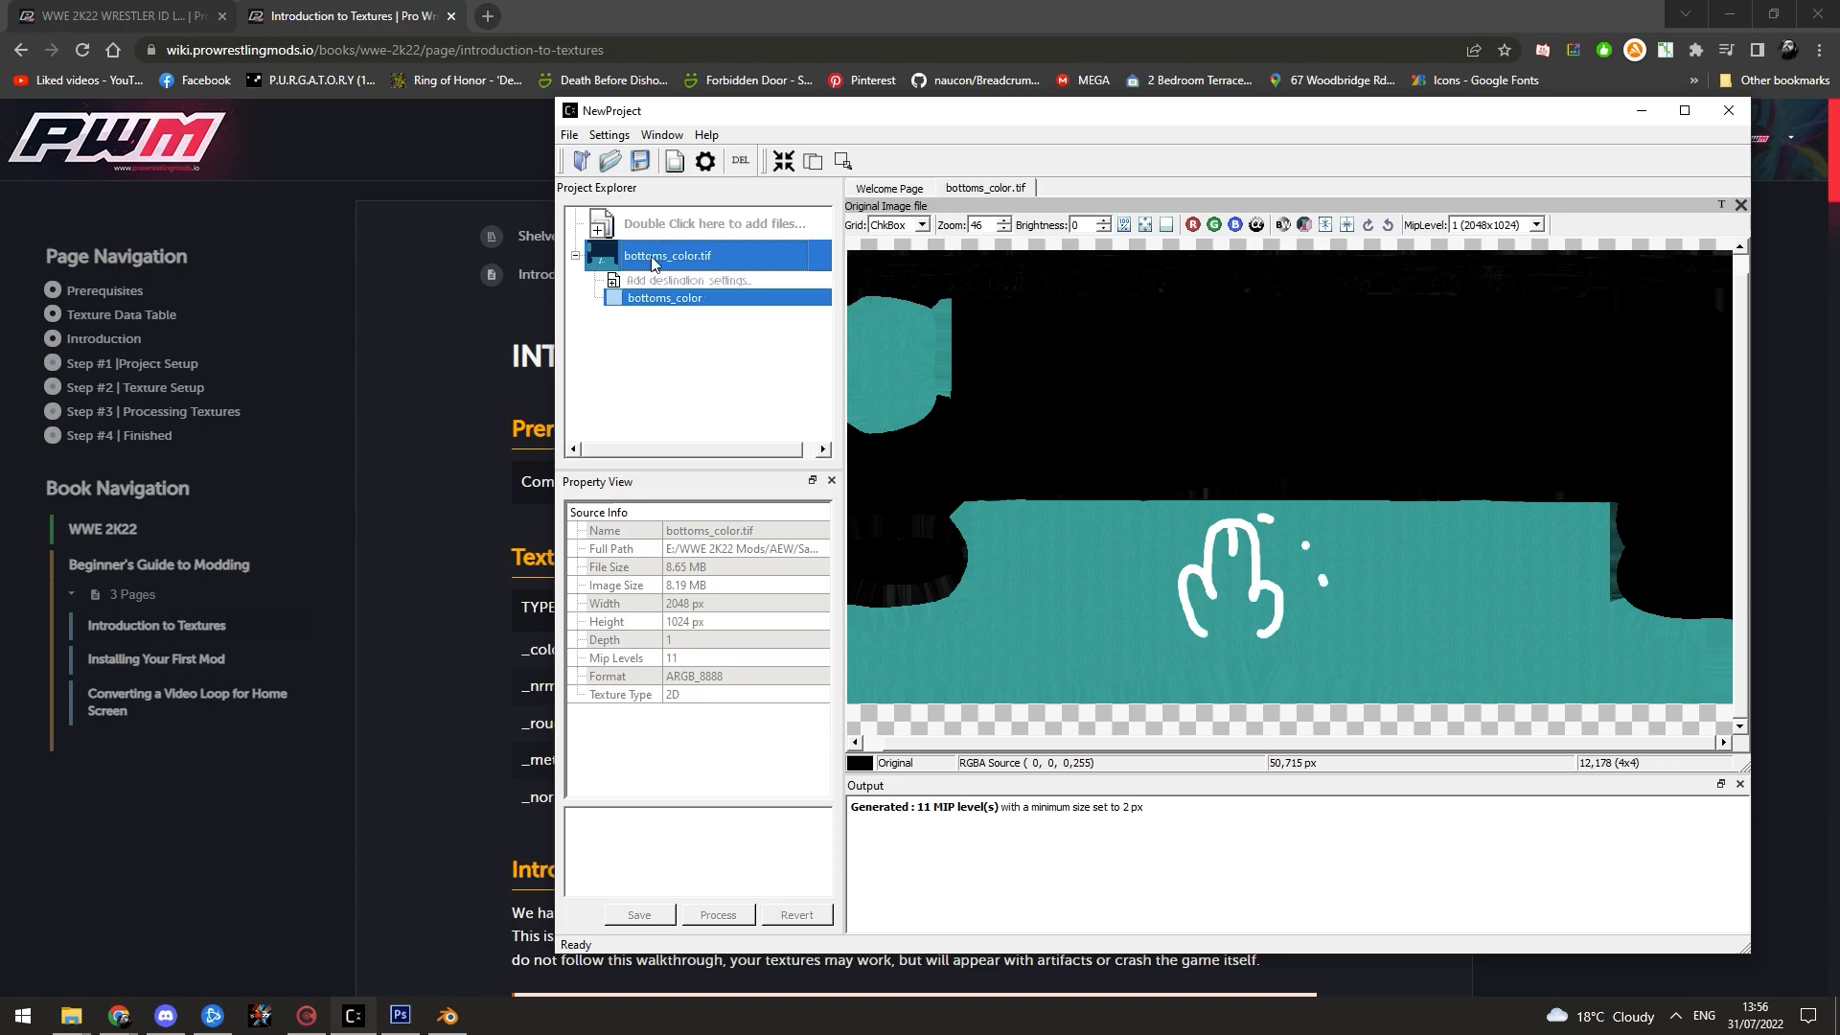
{"action": "left_click", "coordinate": [783, 163]}
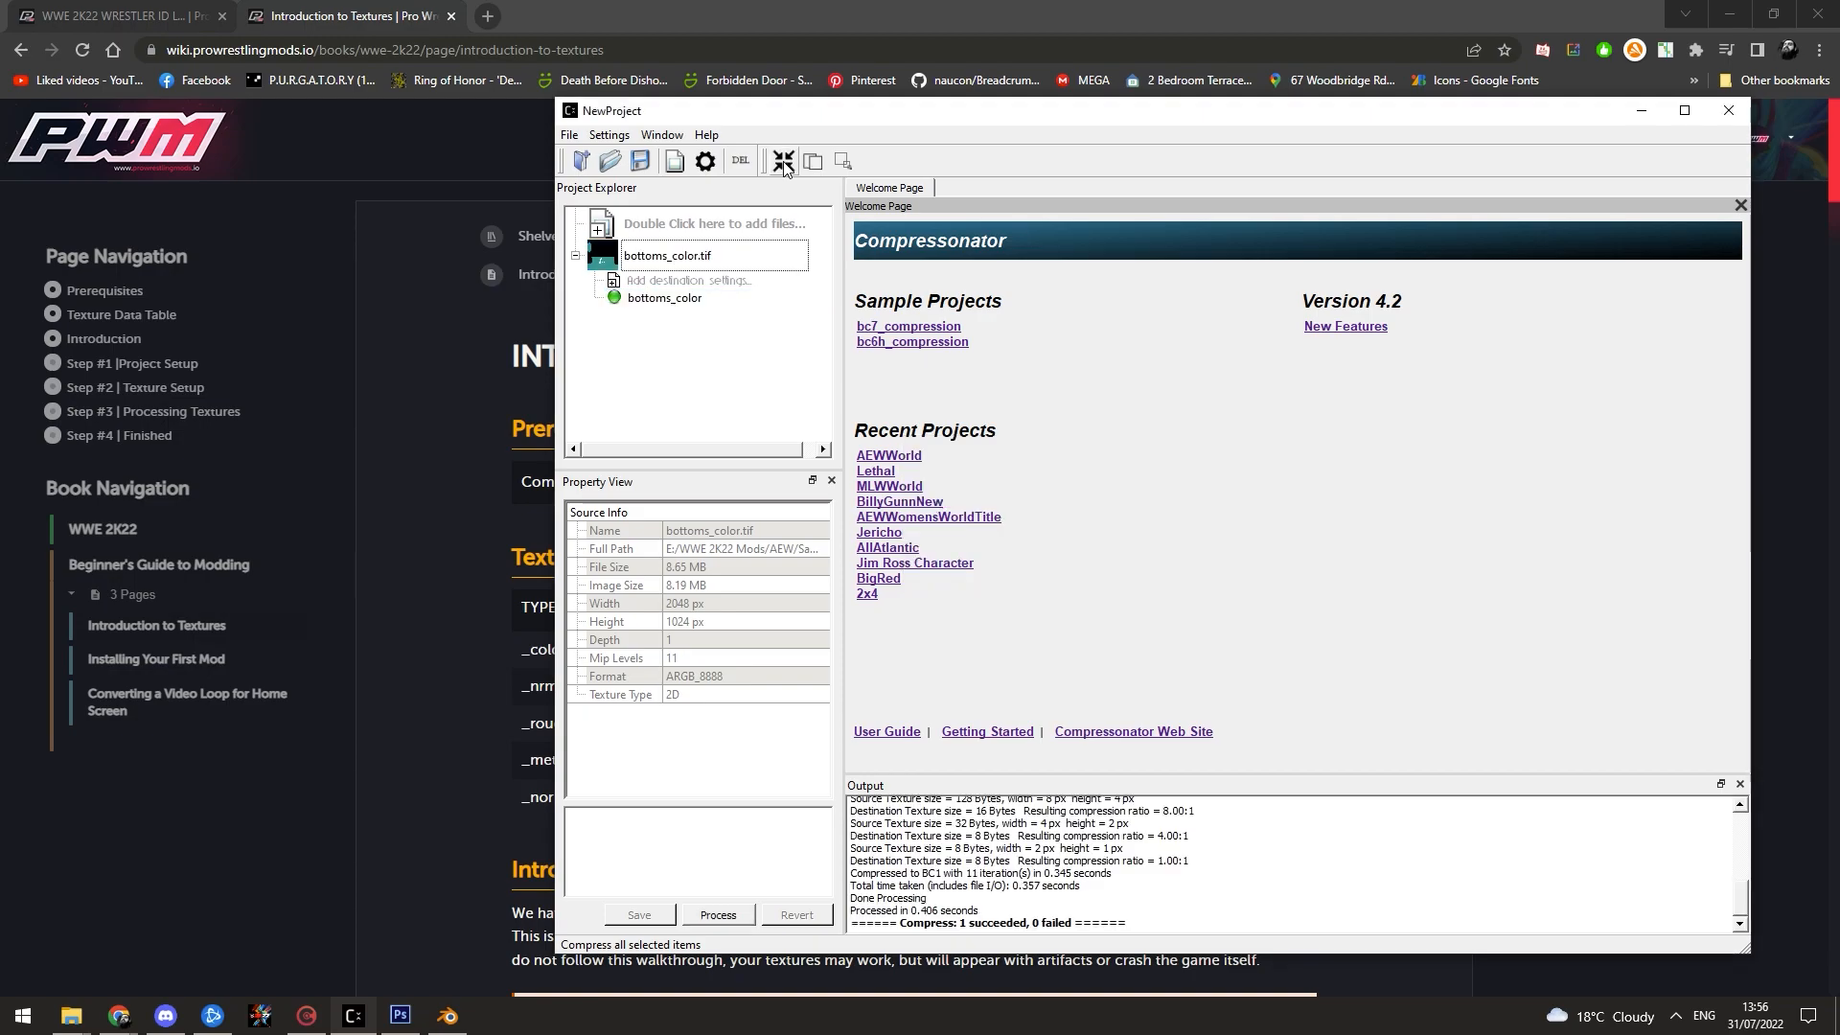
Step: Switch to File Explorer to check bottoms_color.DDS in the Textures folder, and compare it with the destination entry in Compressonator
{"action": "left_click", "coordinate": [108, 959]}
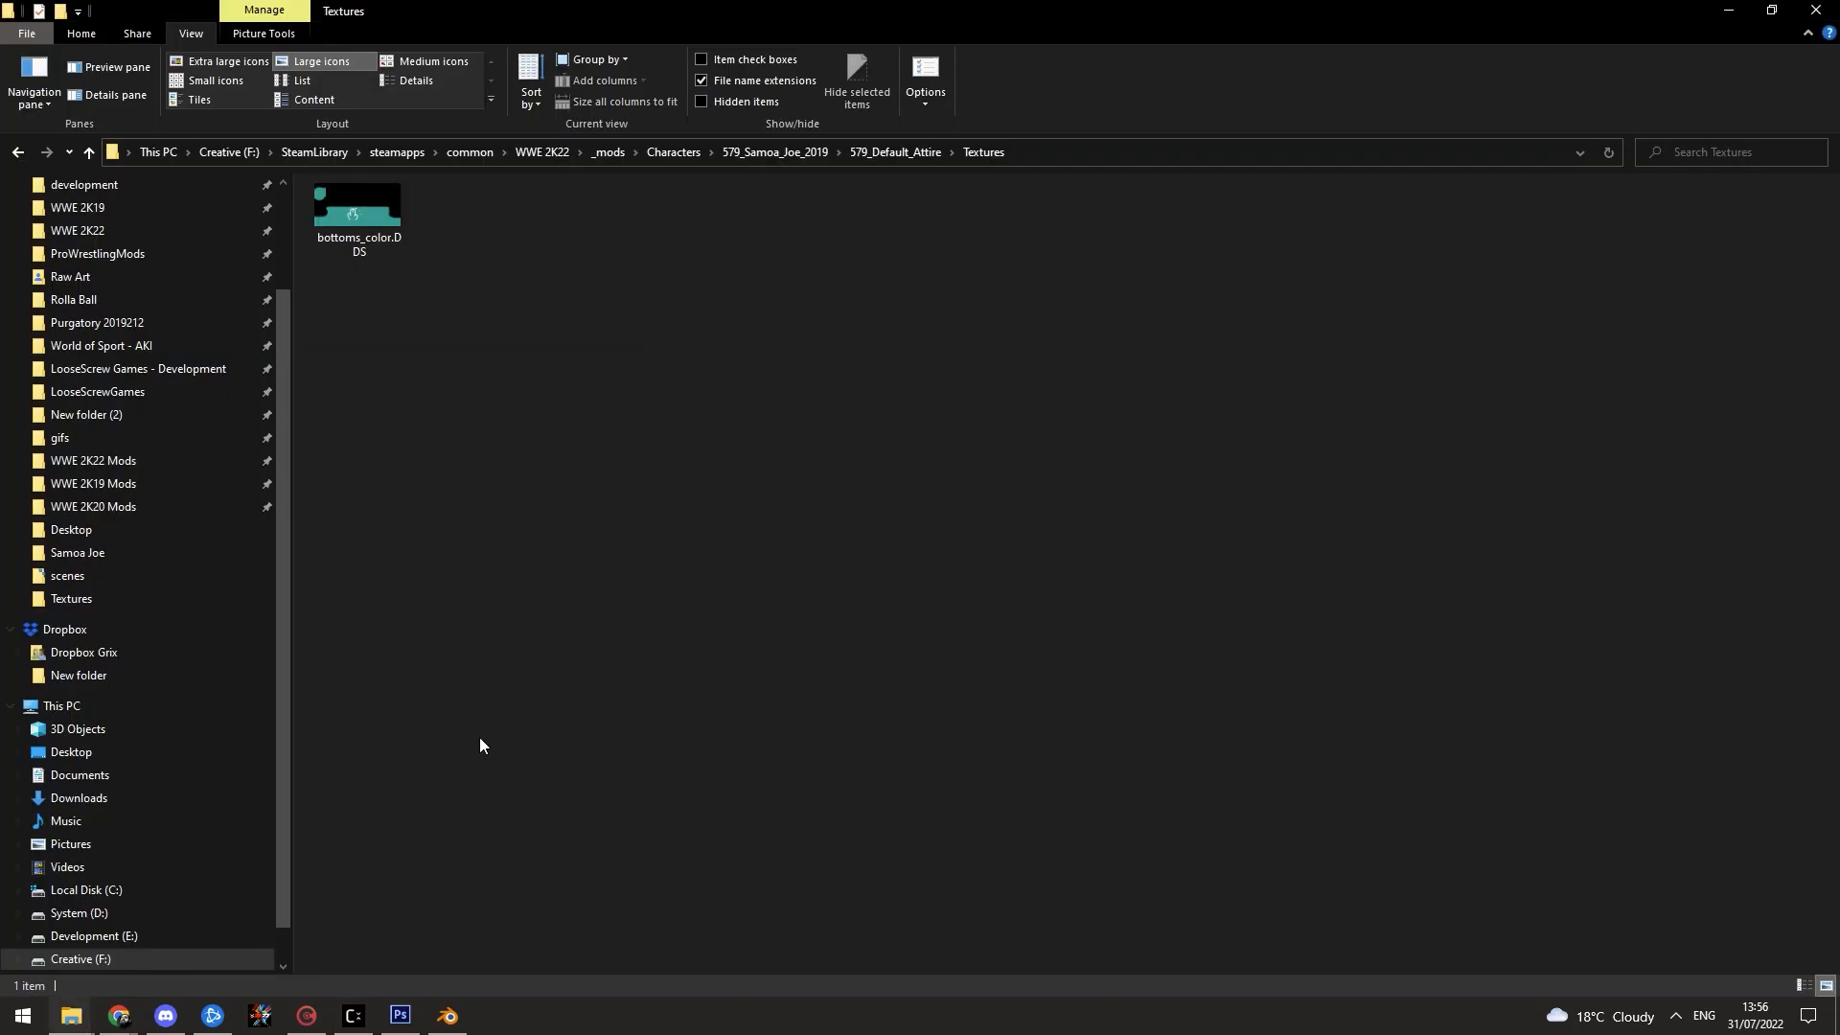
{"action": "left_click", "coordinate": [383, 246]}
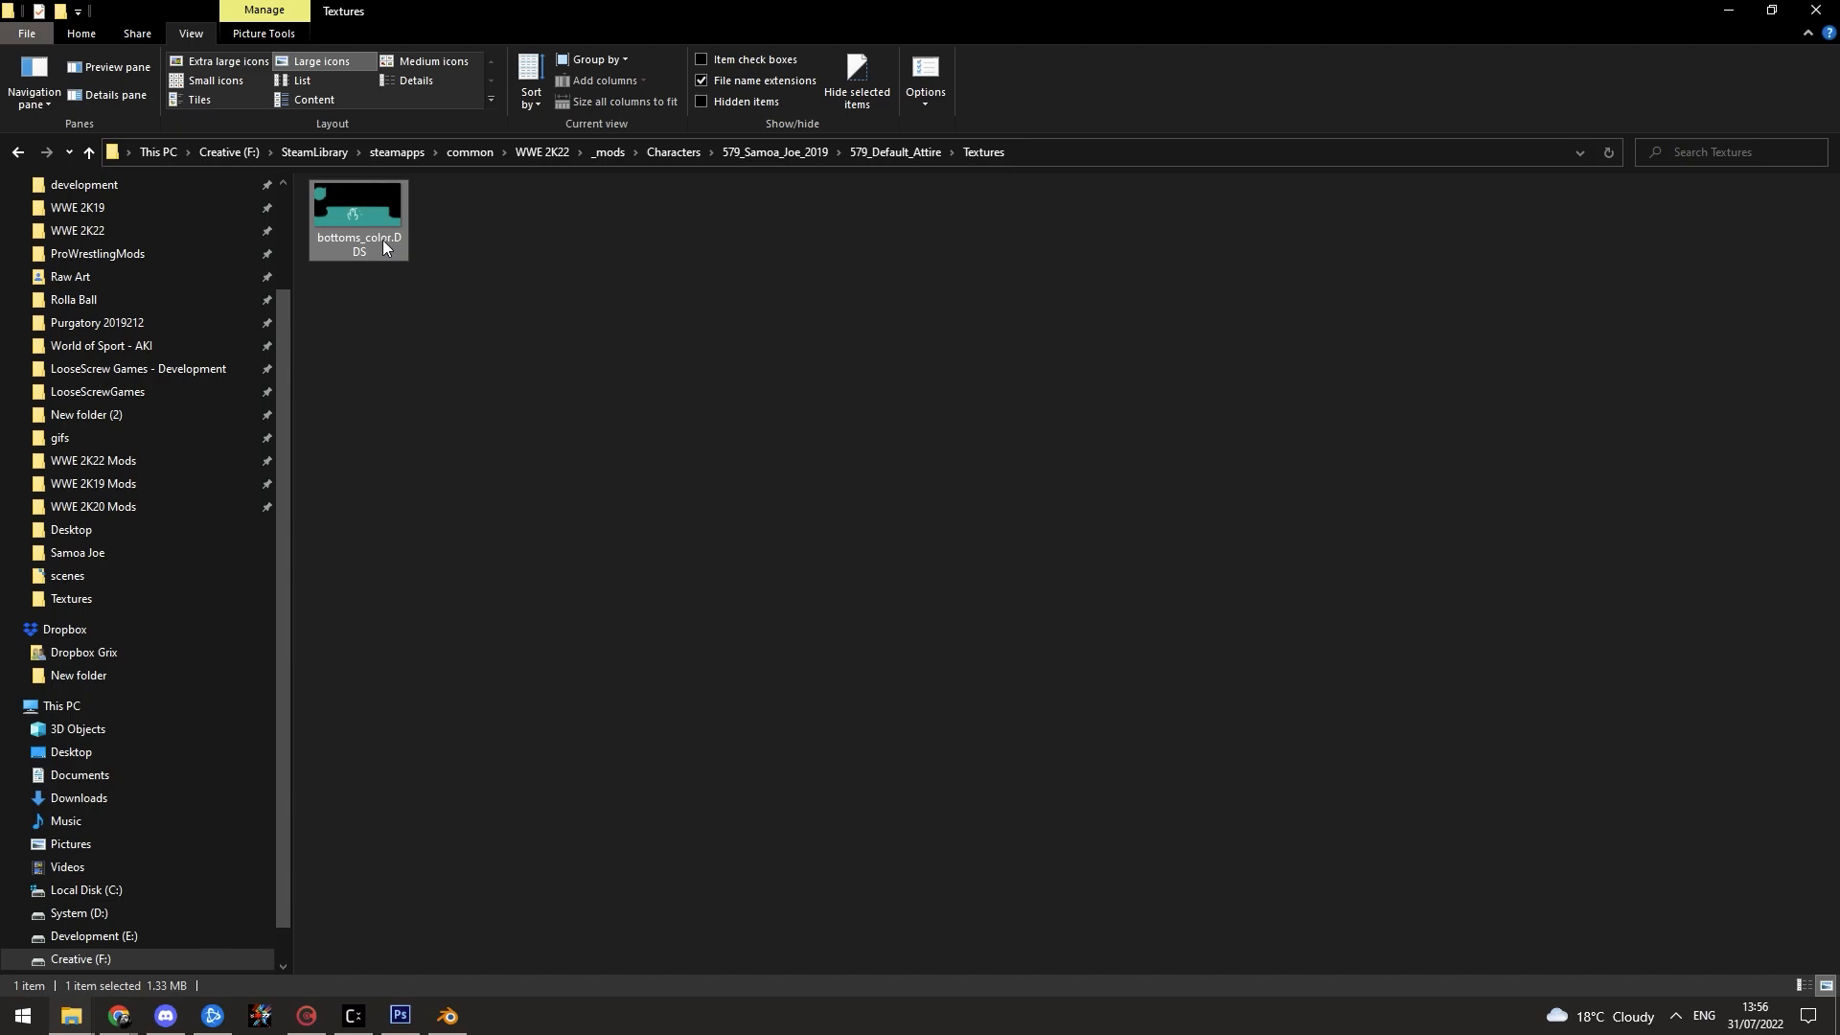
{"action": "left_click", "coordinate": [534, 537]}
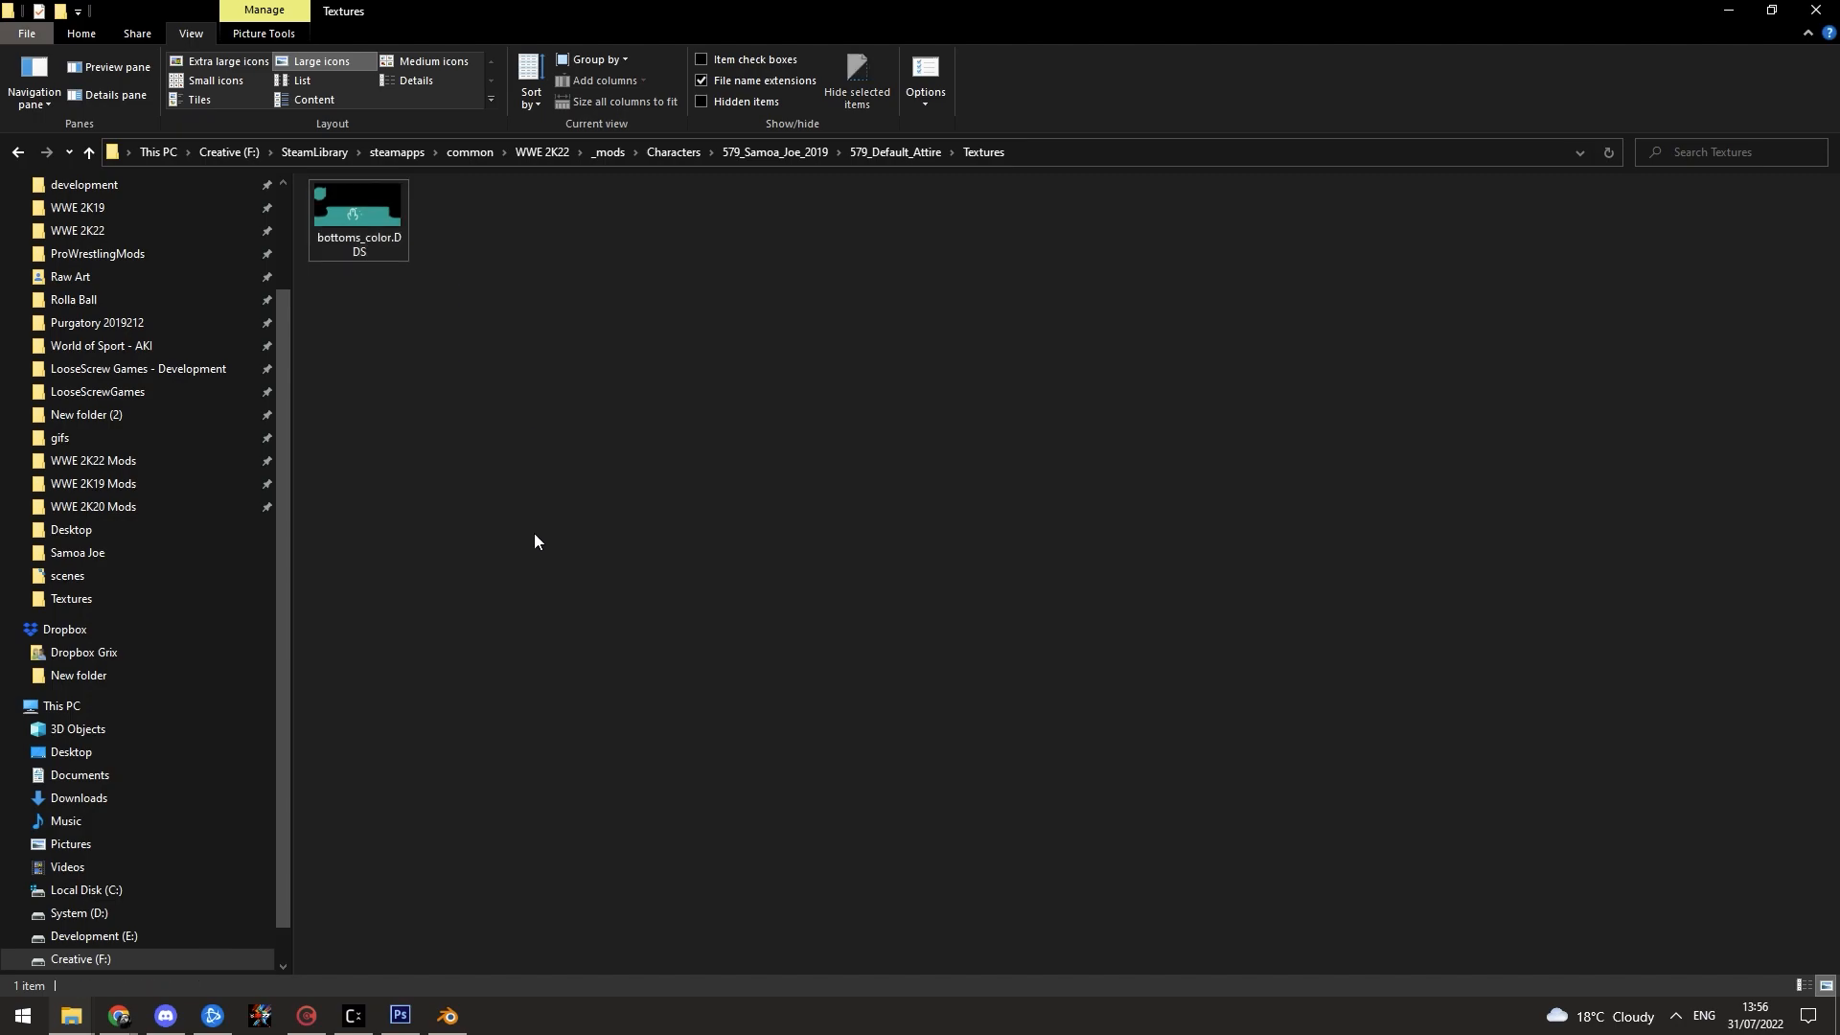
{"action": "left_click", "coordinate": [353, 1017]}
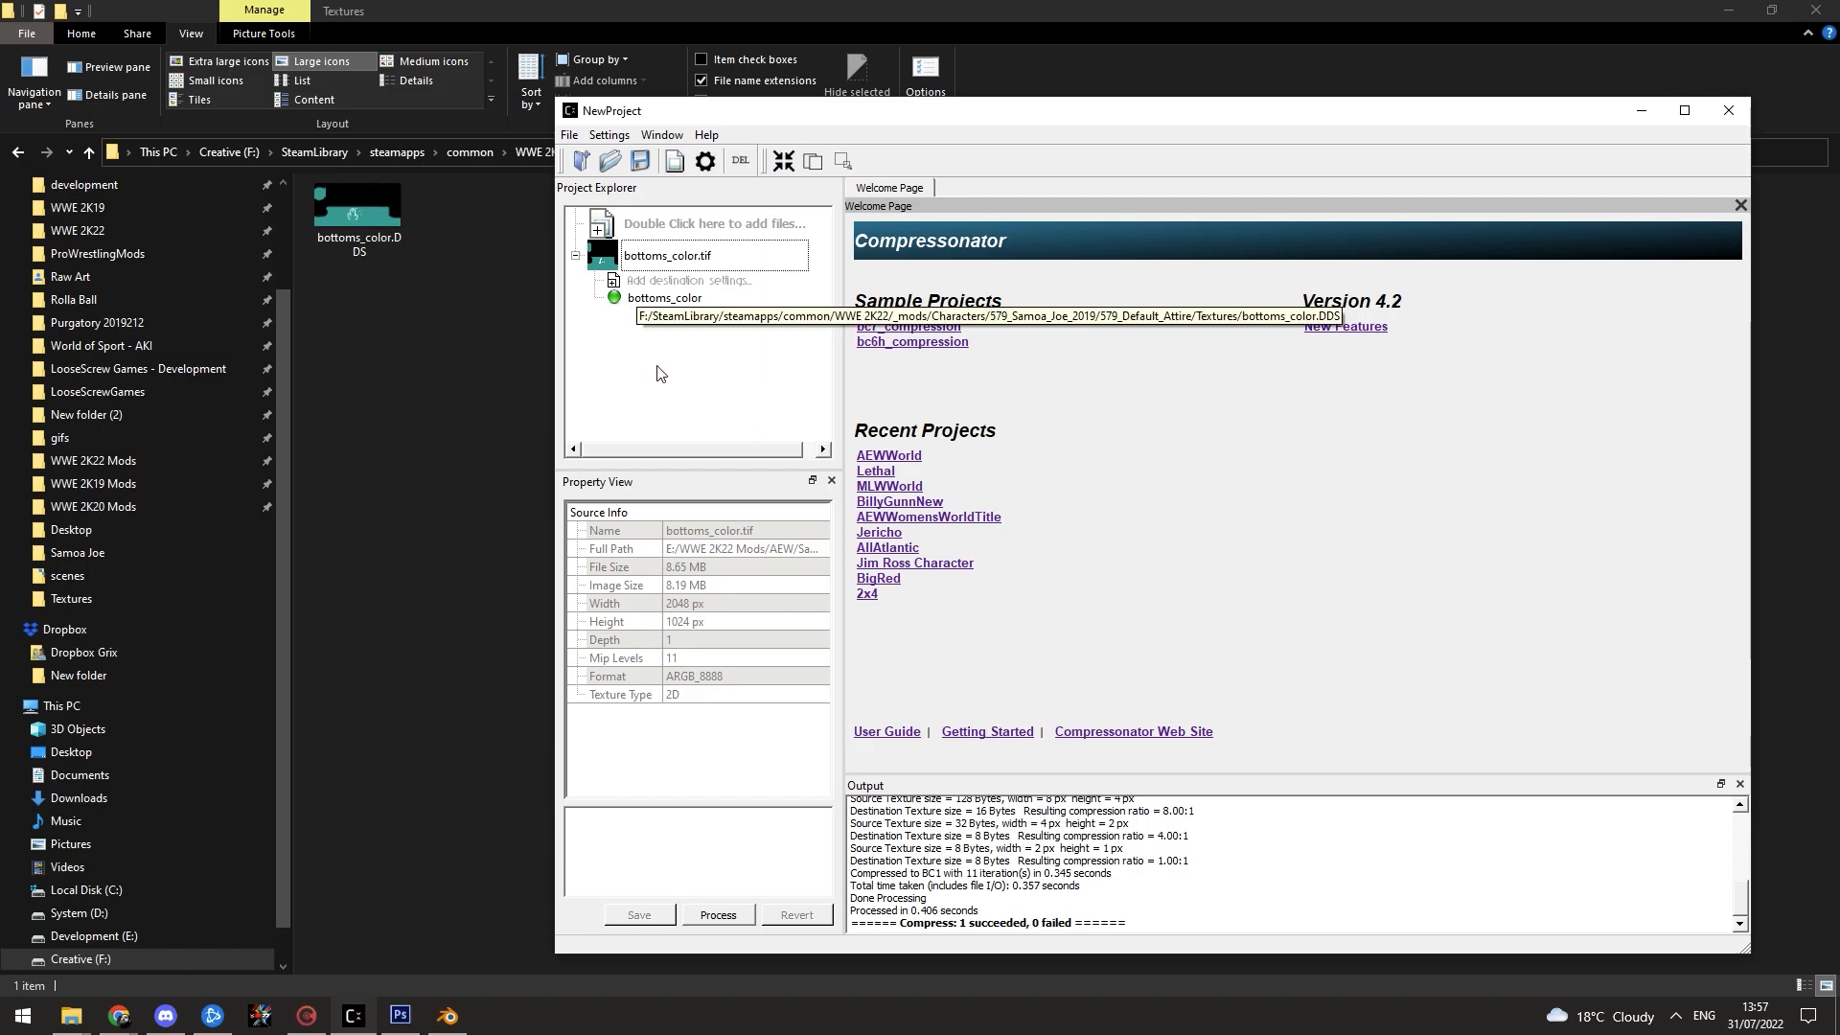
{"action": "left_click", "coordinate": [575, 255]}
{"action": "left_click", "coordinate": [457, 441]}
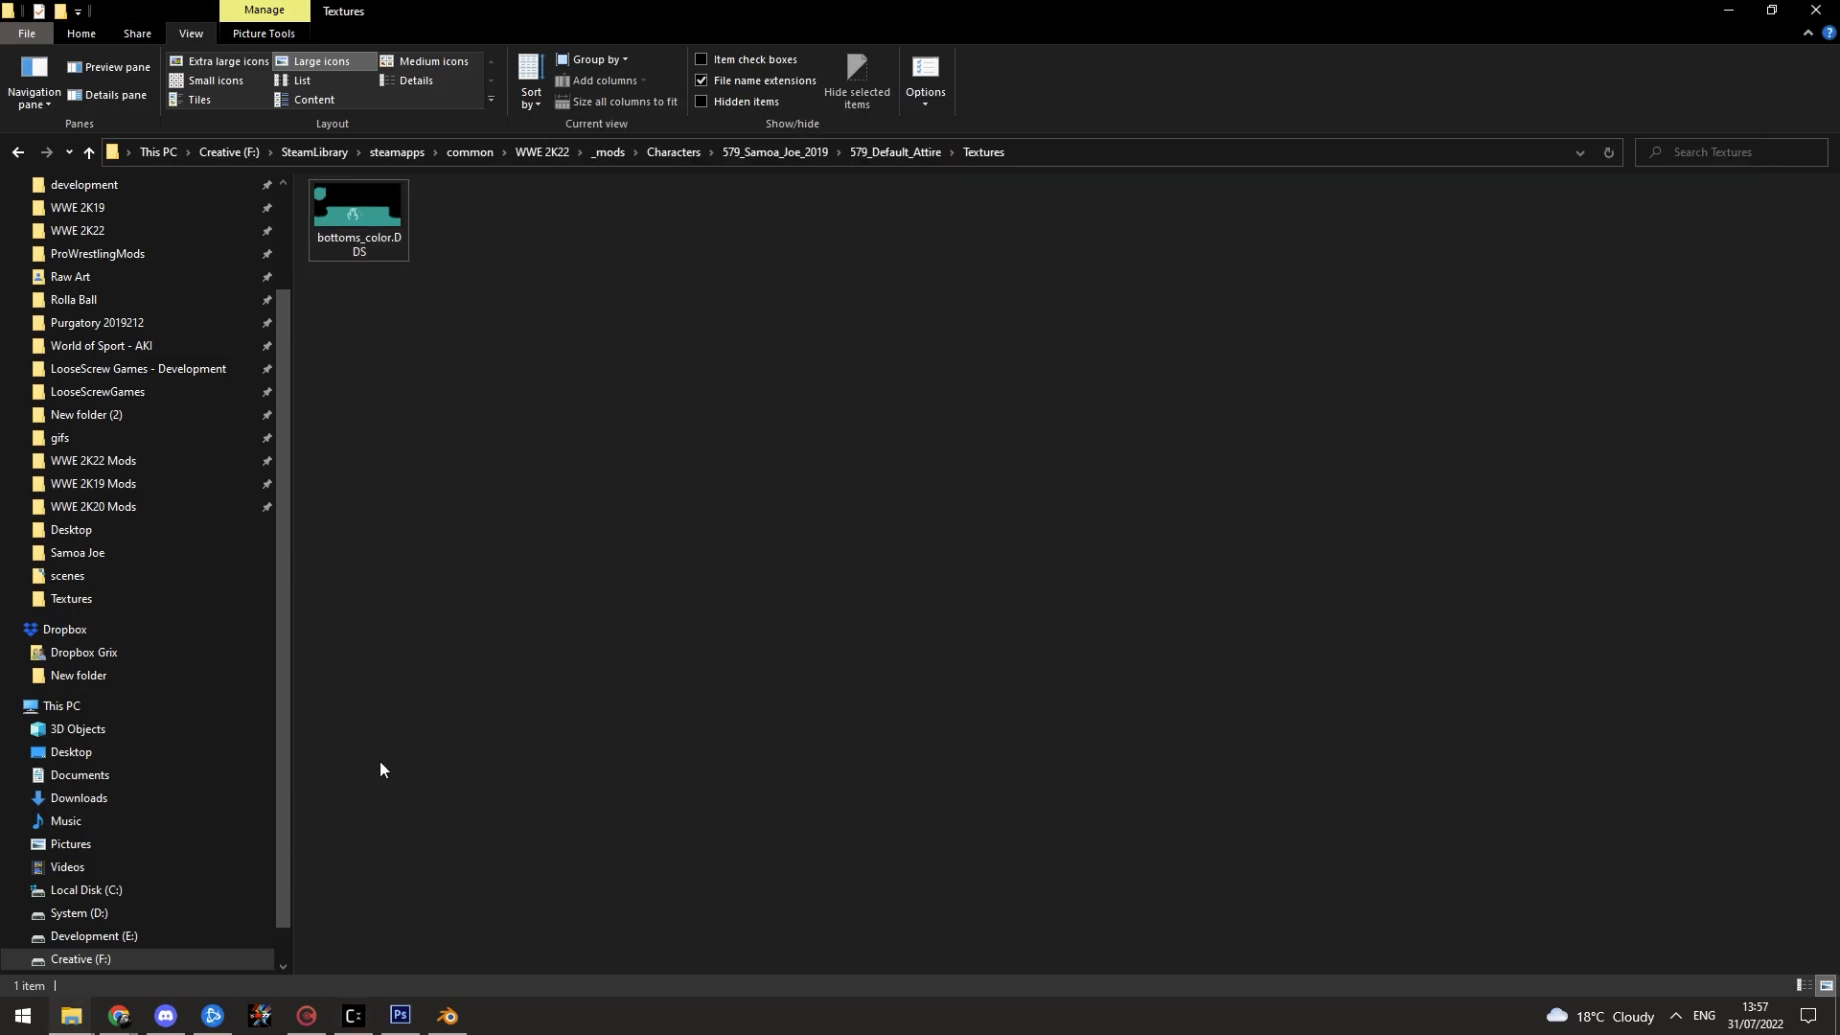
Step: Switch to CakeTools and bake the WWE 2K22 _mods folder, keeping the offered BakedFile index
{"action": "left_click", "coordinate": [306, 1016]}
{"action": "left_click", "coordinate": [243, 78]}
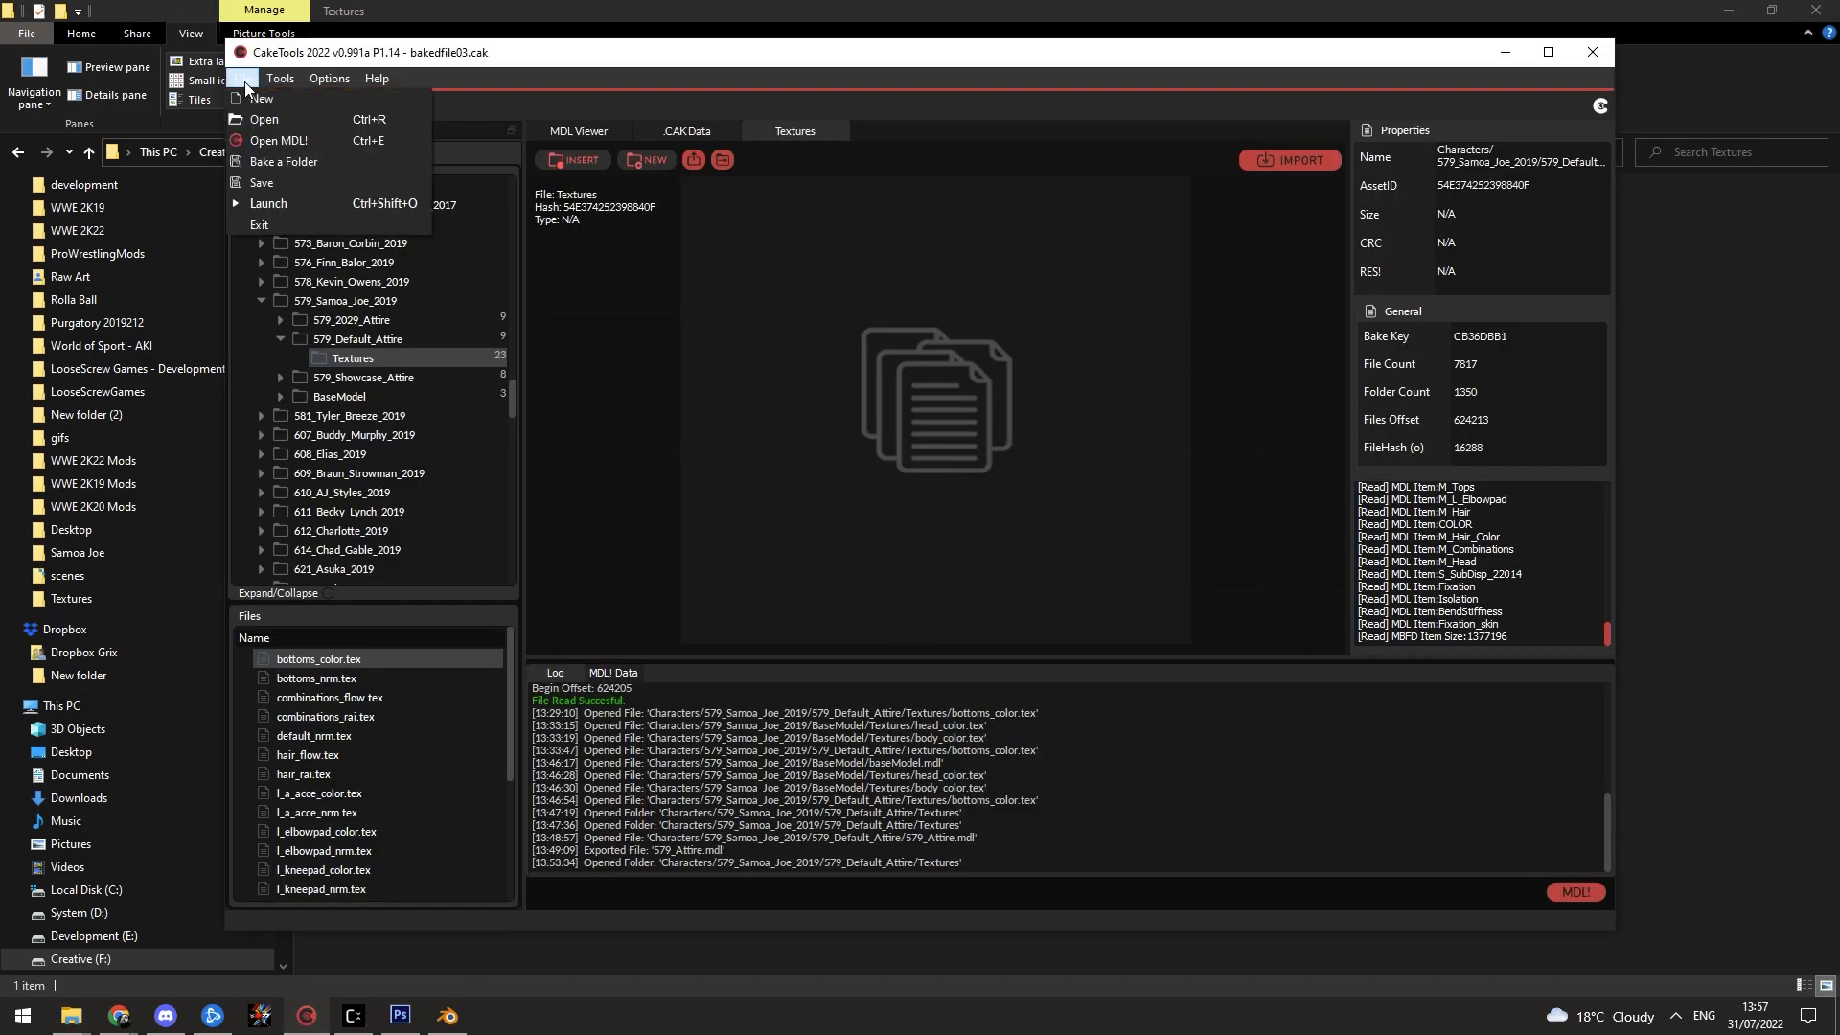
{"action": "left_click", "coordinate": [297, 159]}
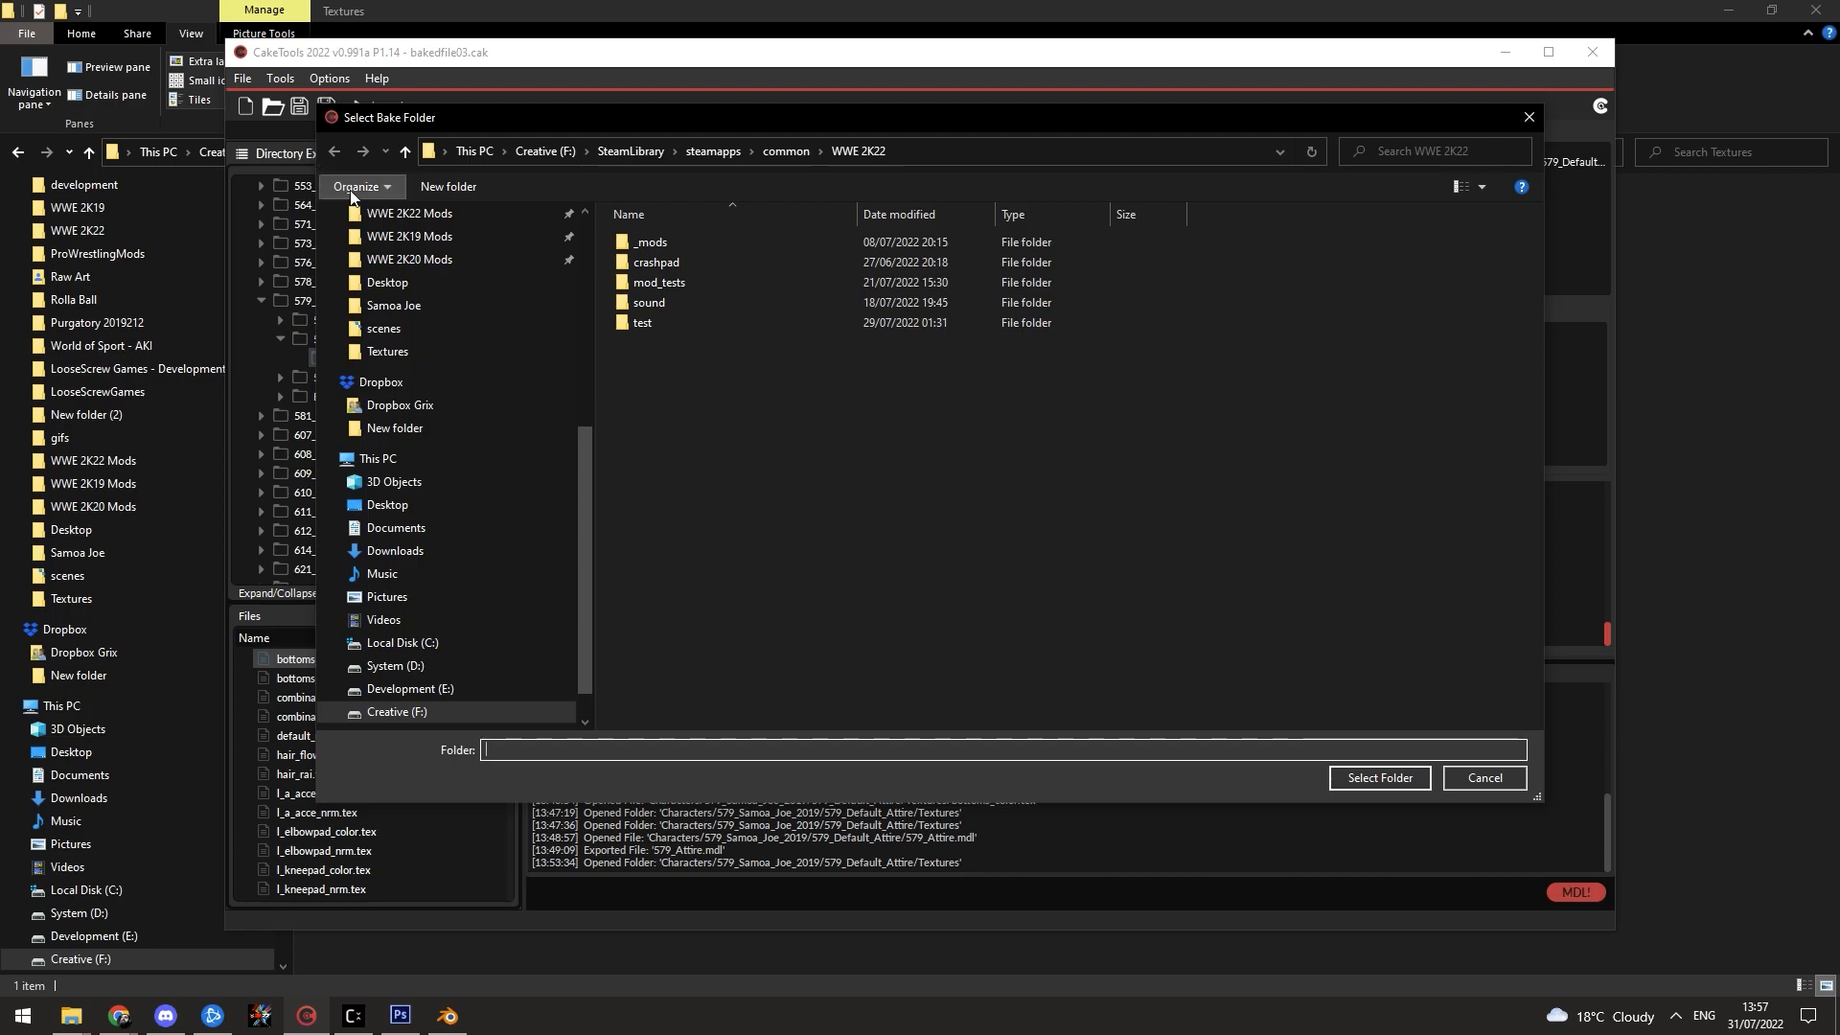
{"action": "double_click", "coordinate": [658, 243]}
{"action": "left_click", "coordinate": [1359, 778]}
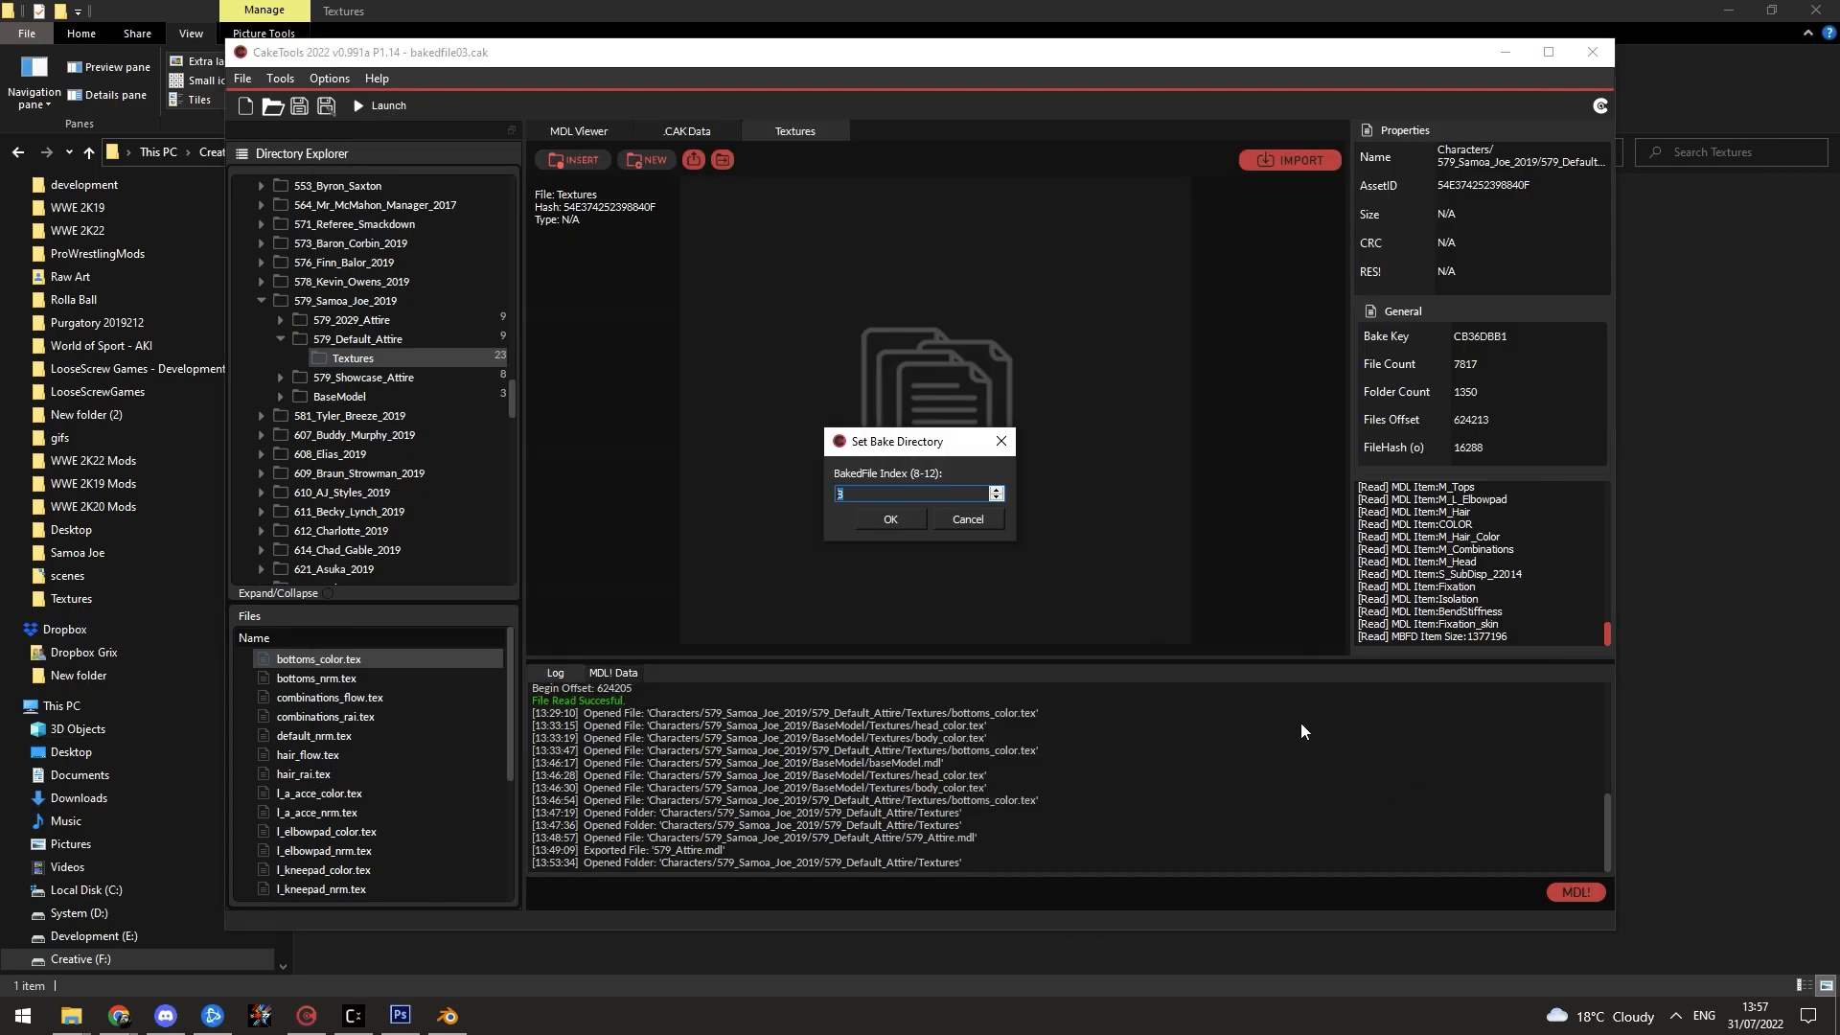
{"action": "left_click", "coordinate": [901, 520]}
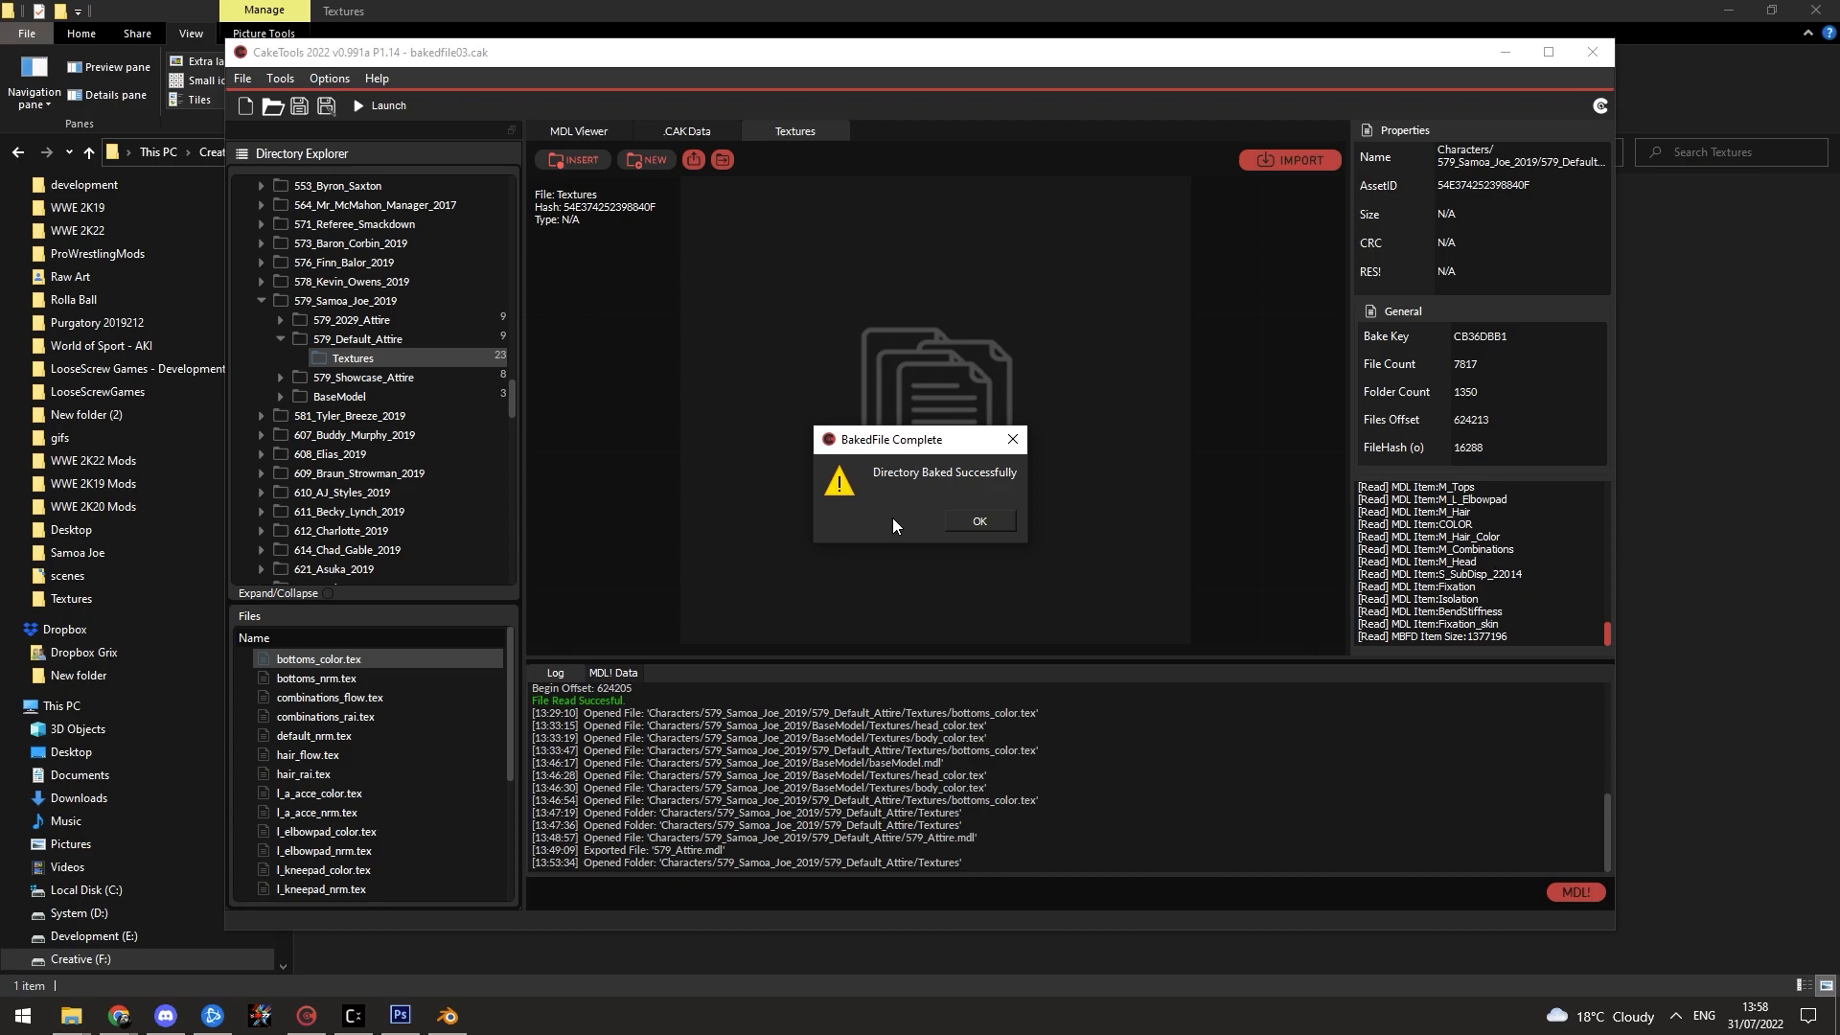
{"action": "left_click", "coordinate": [991, 521]}
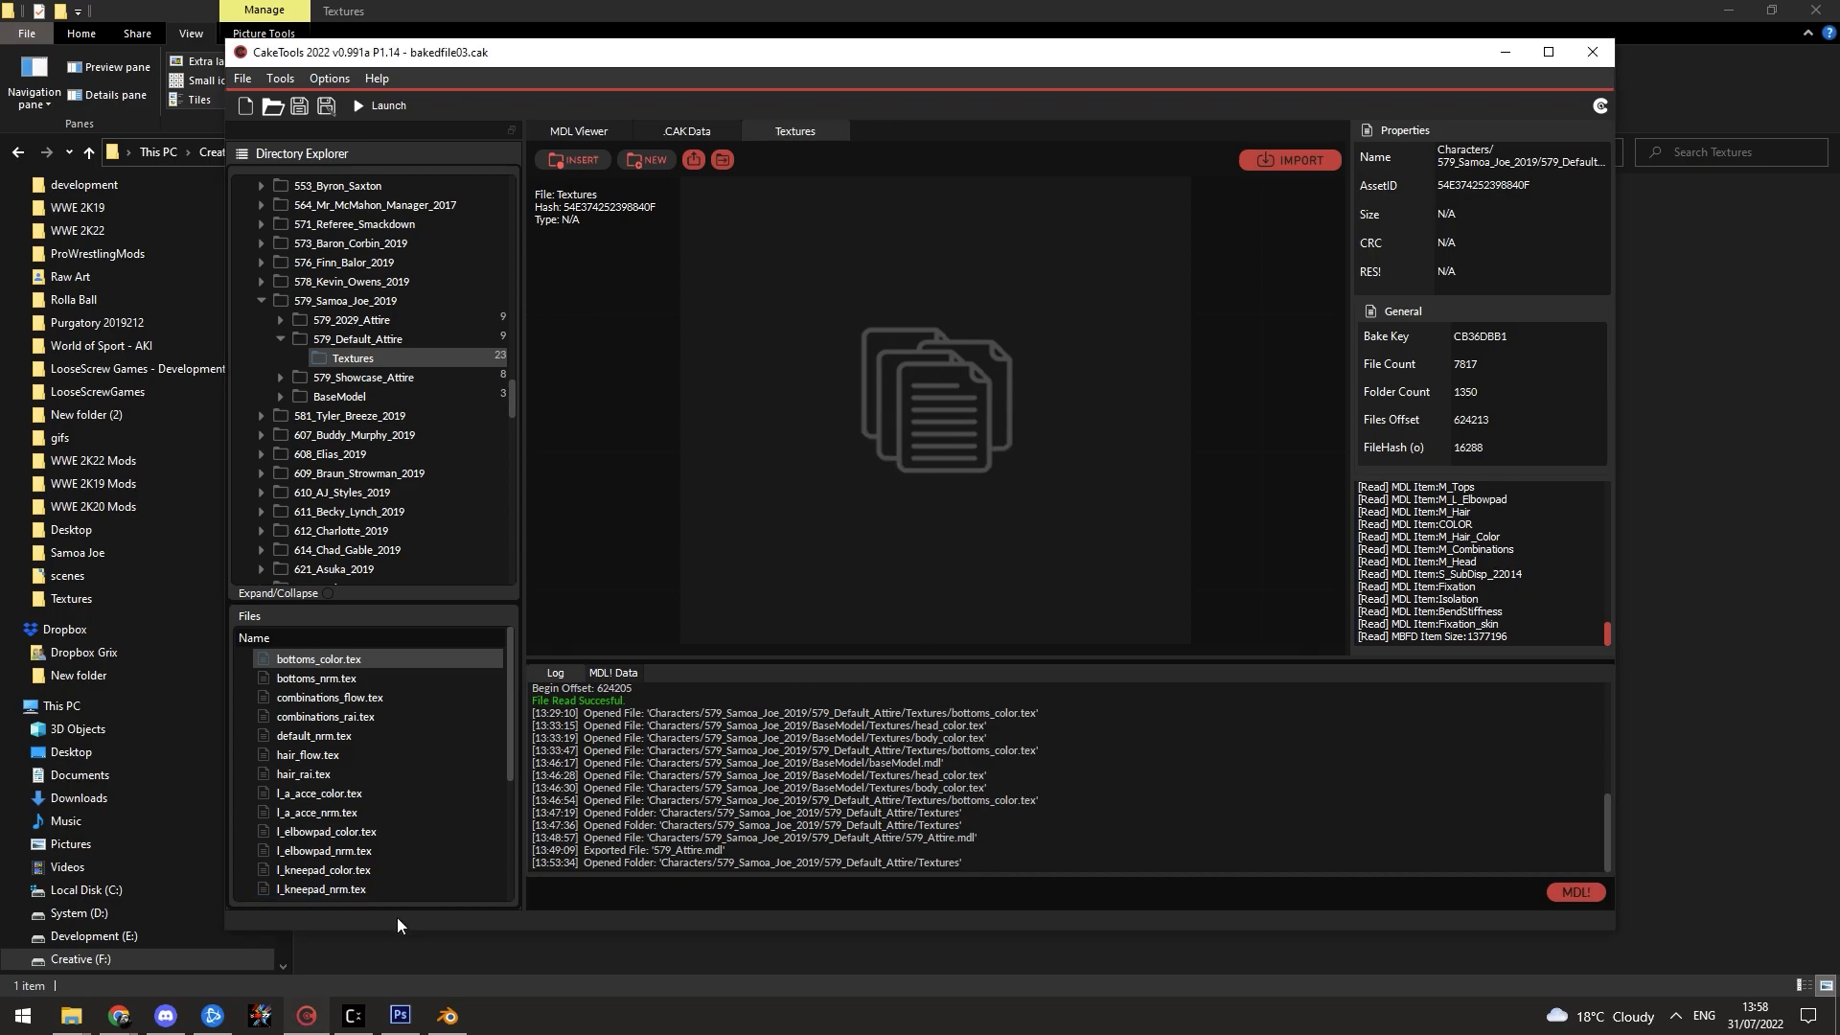
Step: Switch to WWE 2K22 and set up a normal one-on-one match from the Play mode
{"action": "left_click", "coordinate": [259, 1016]}
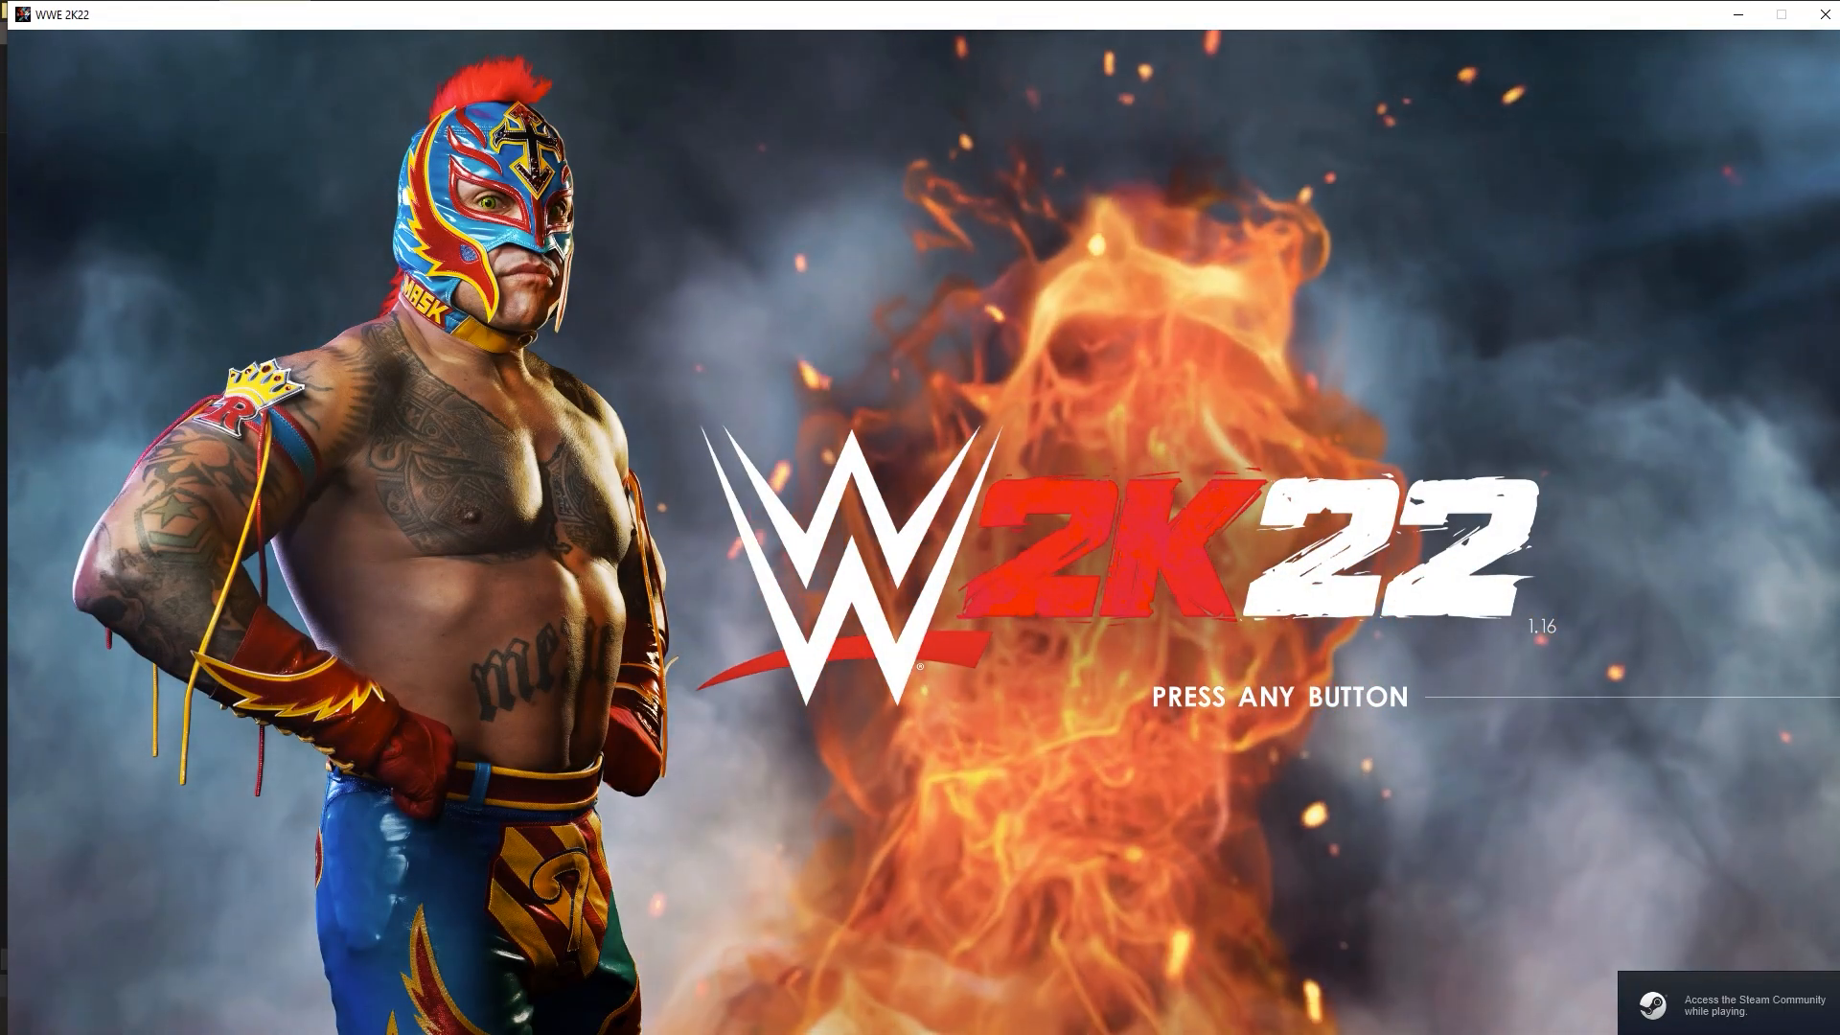
{"action": "key", "text": "Return"}
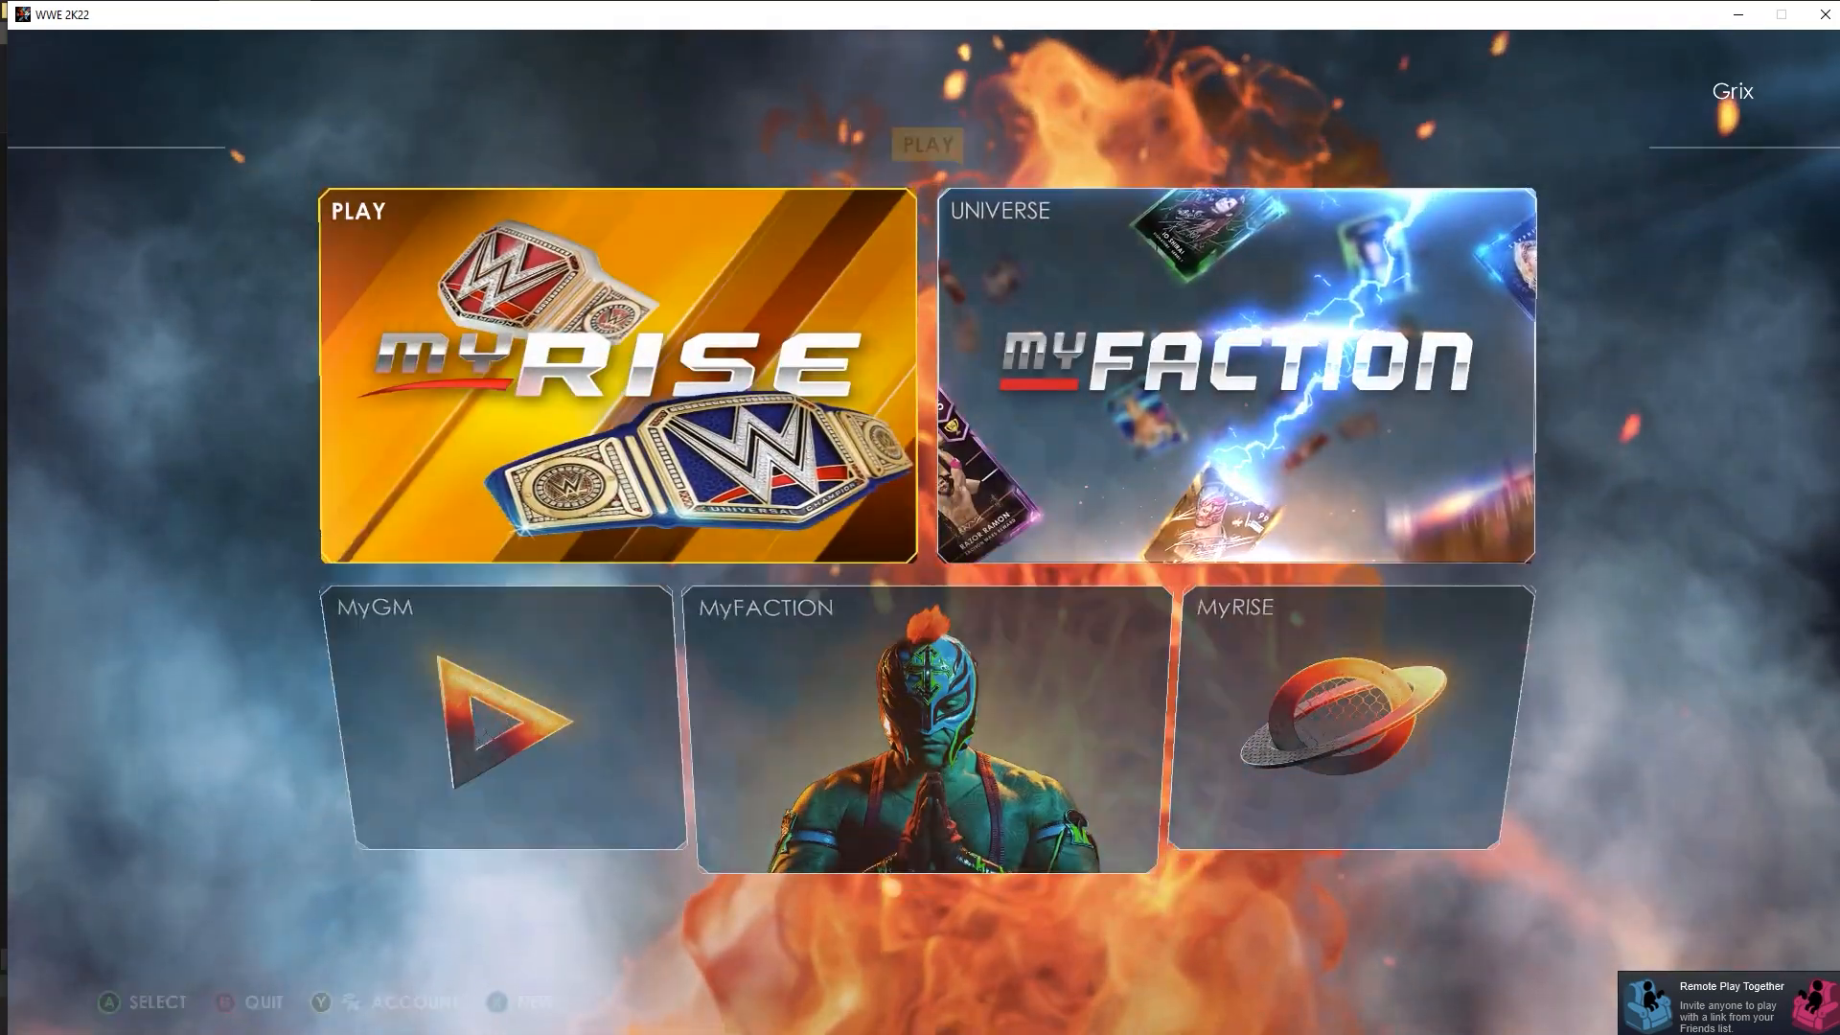
{"action": "key", "text": "Return"}
{"action": "key", "text": "Return"}
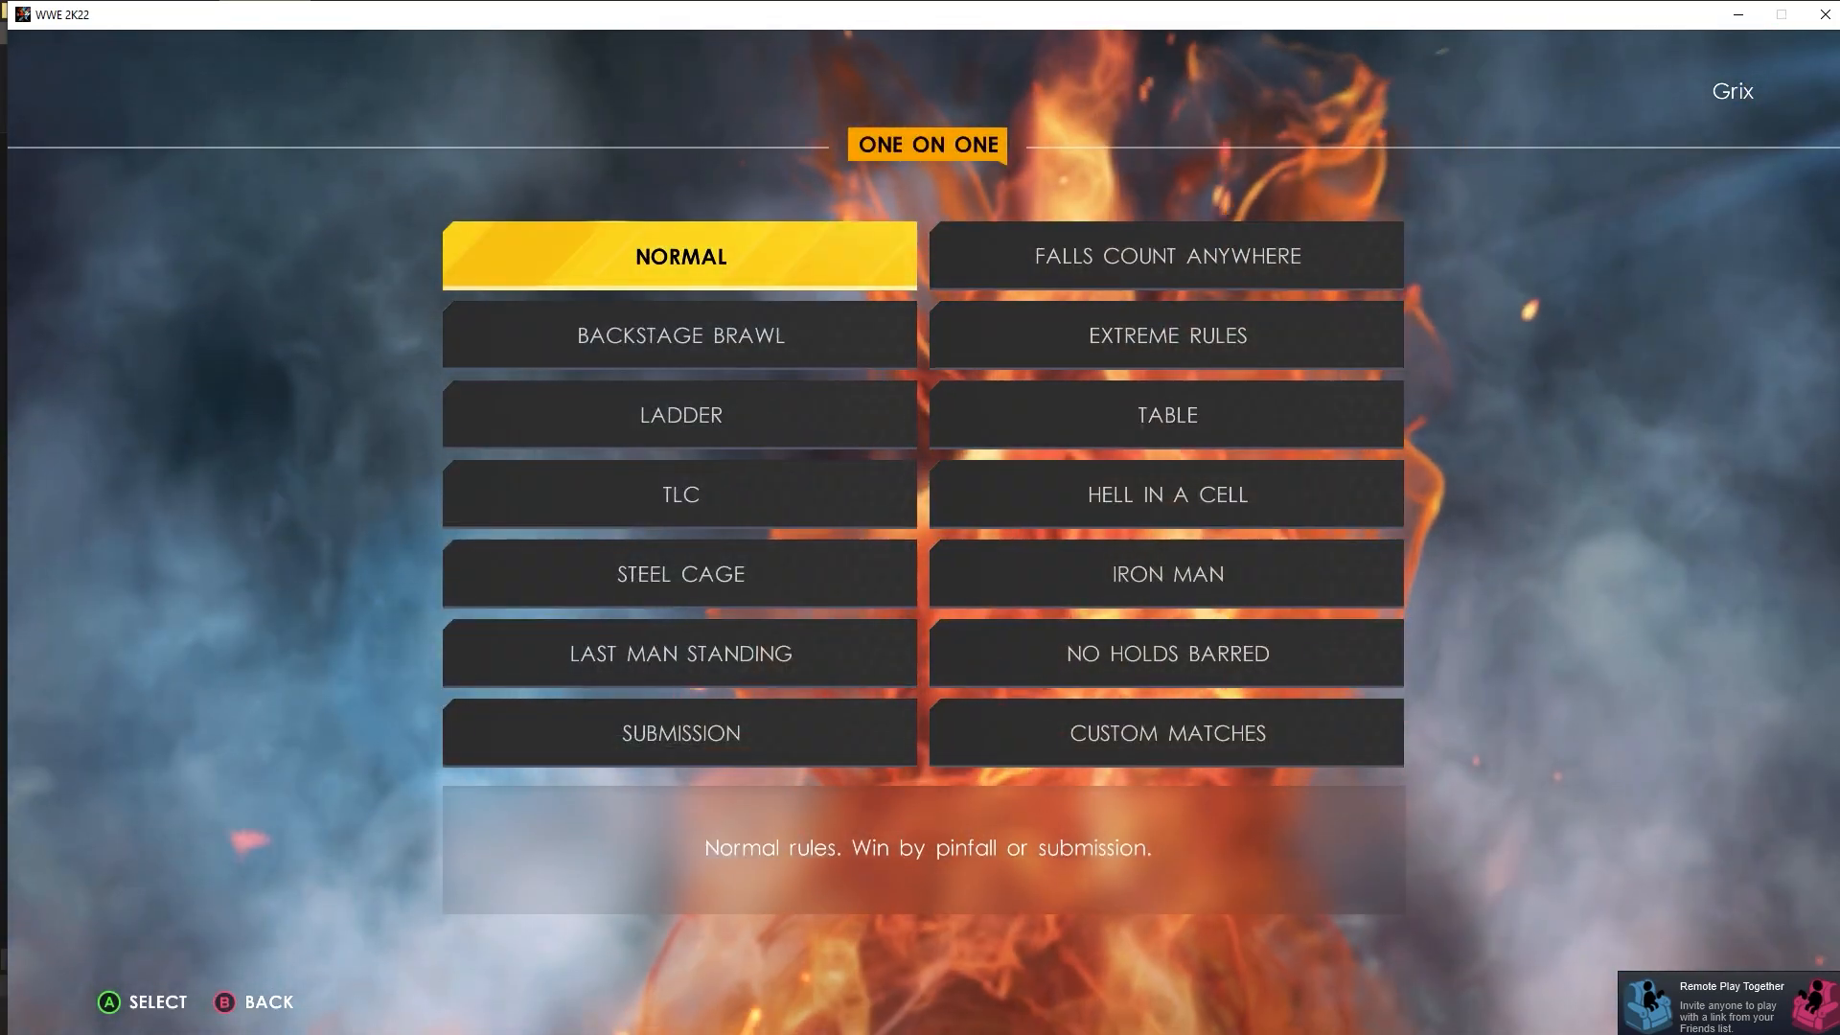
{"action": "key", "text": "Return"}
{"action": "key", "text": "Return"}
Step: Choose Samoa Joe as the first wrestler and Marcel Barthel as the opponent, and start the match
{"action": "key", "text": "Page_Down"}
{"action": "key", "text": "Page_Down"}
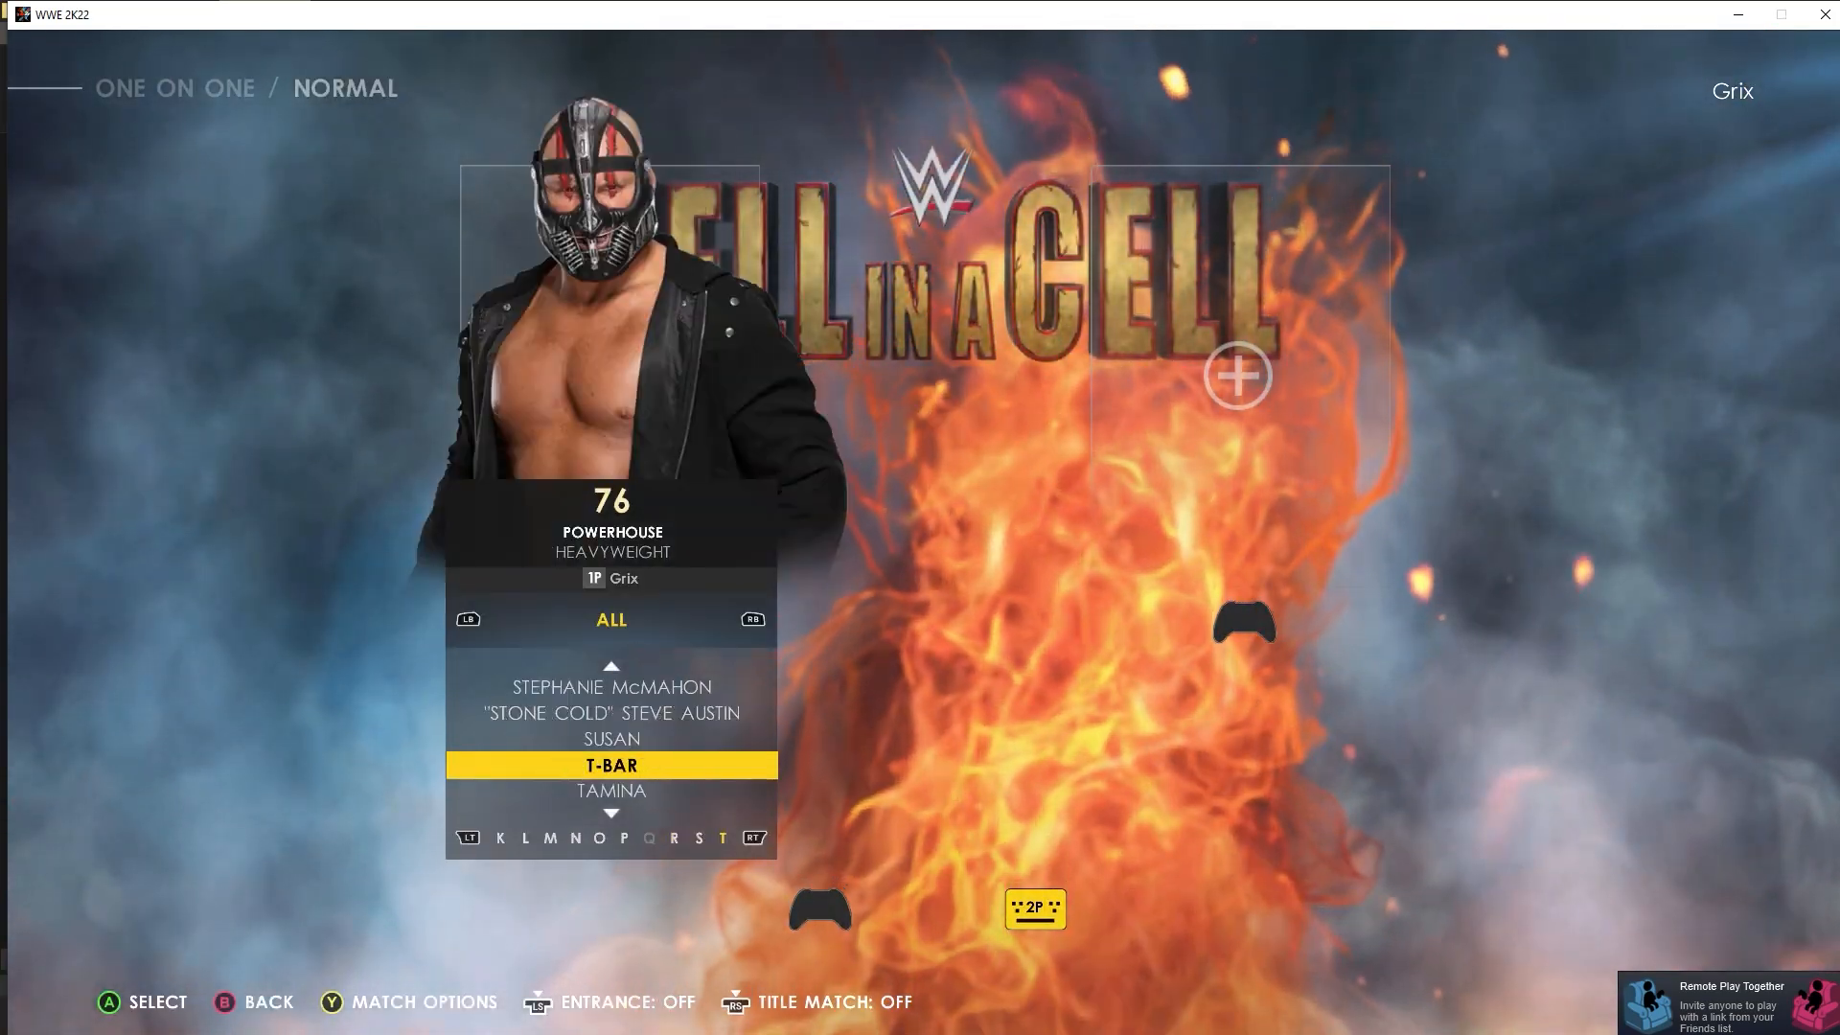
{"action": "key", "text": "Page_Up"}
{"action": "key", "text": "Down"}
{"action": "key", "text": "Return"}
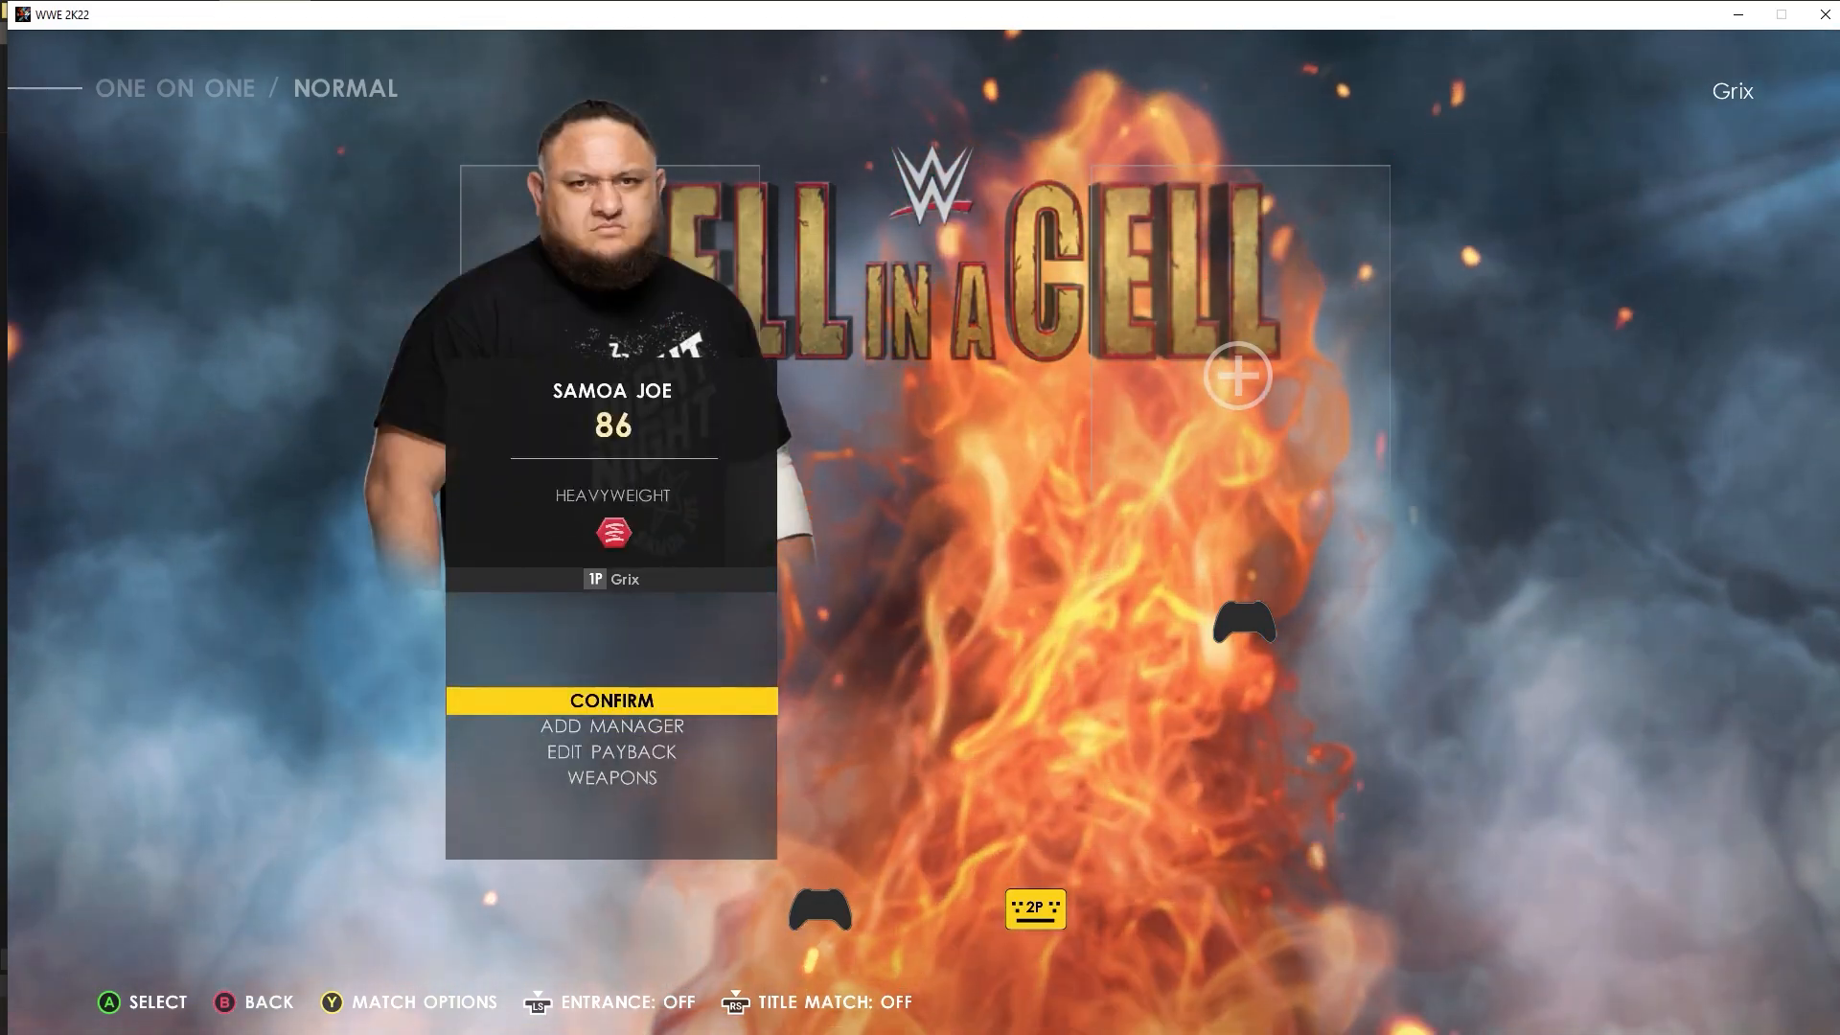
{"action": "key", "text": "Return"}
{"action": "key", "text": "x"}
{"action": "key", "text": "Return"}
{"action": "key", "text": "Return"}
{"action": "key", "text": "Return"}
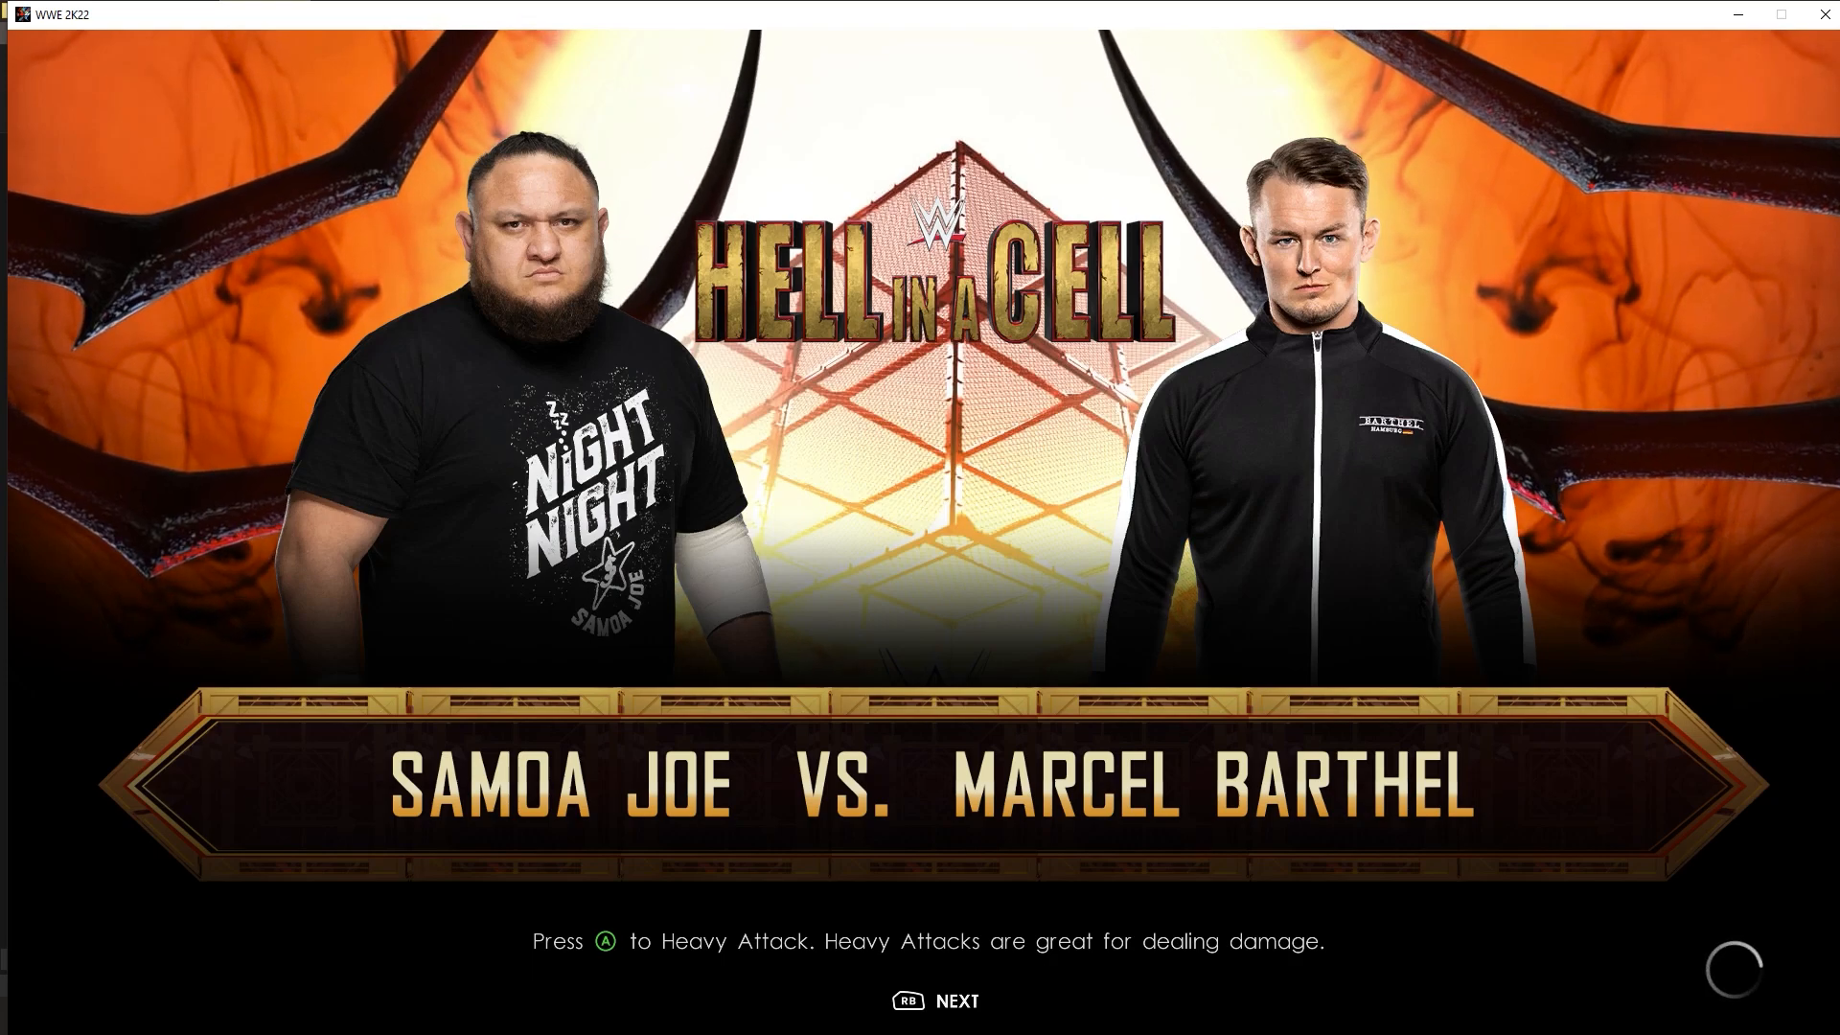